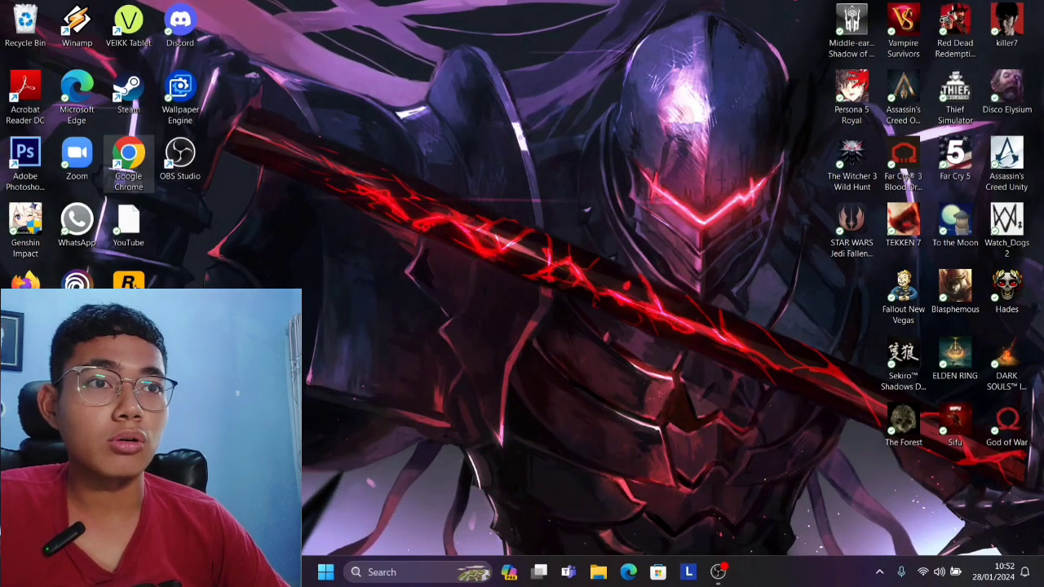
Open Google Chrome with an existing user profile, search the web for "geogebra" and open GeoGebra Classic.
double_click(128, 163)
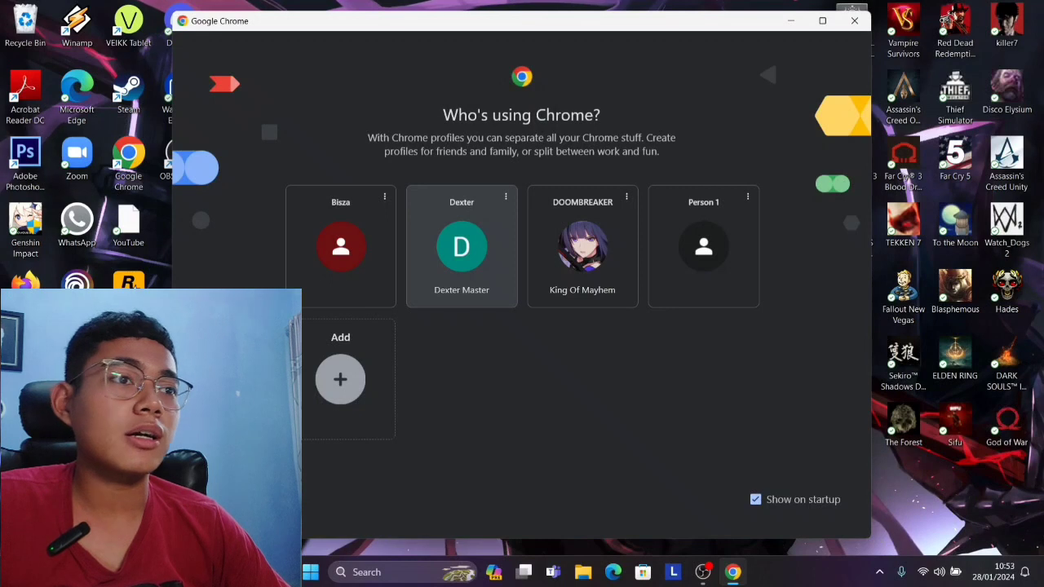
left_click(461, 245)
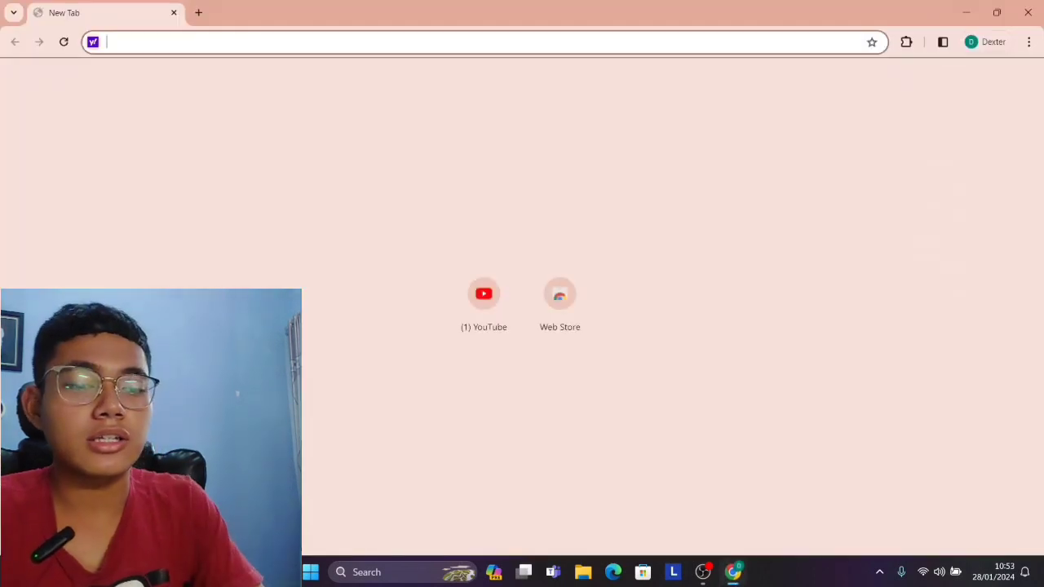
type("geogebra")
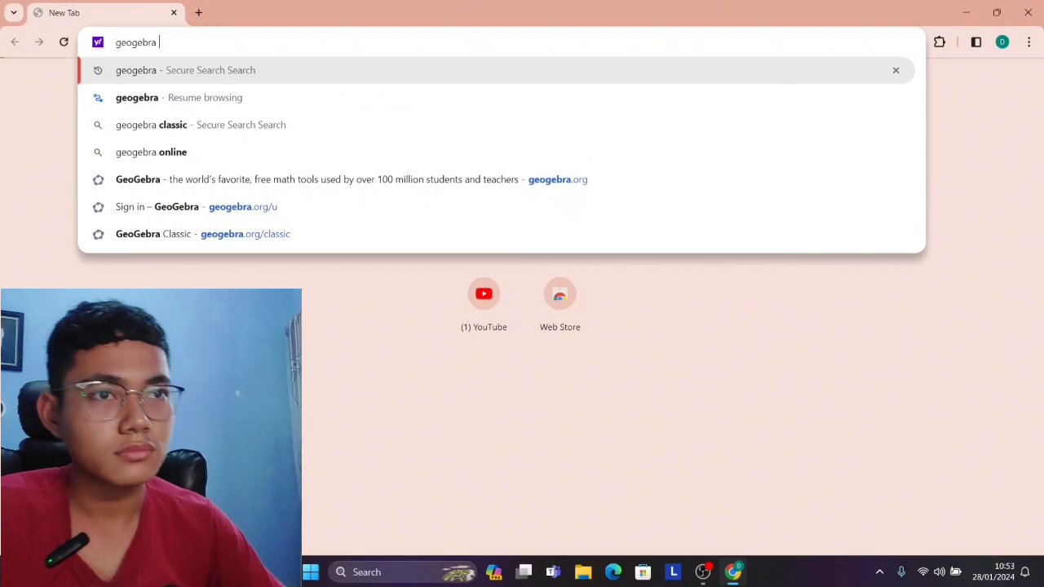
key("Return")
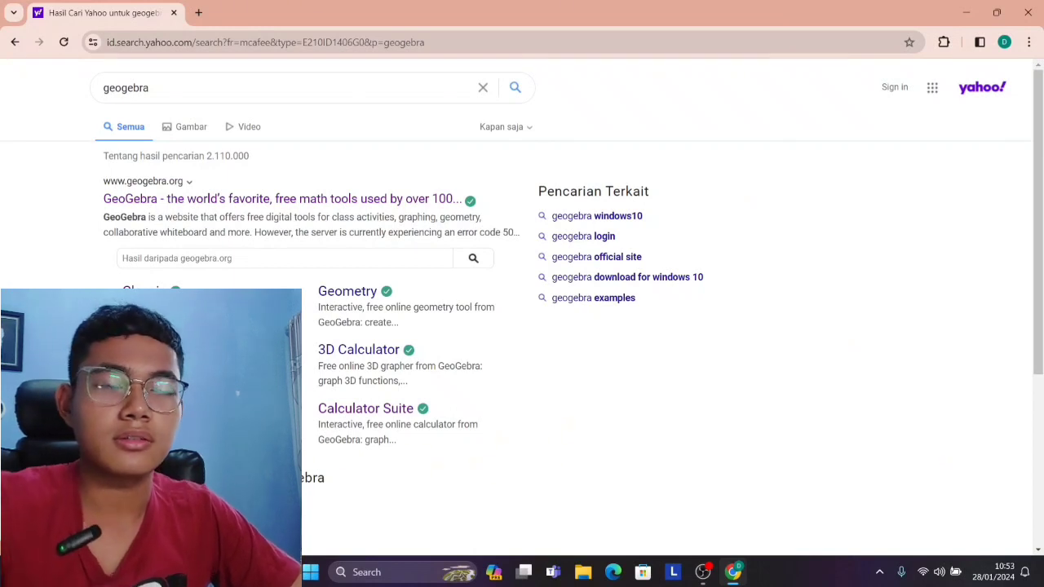
left_click(145, 291)
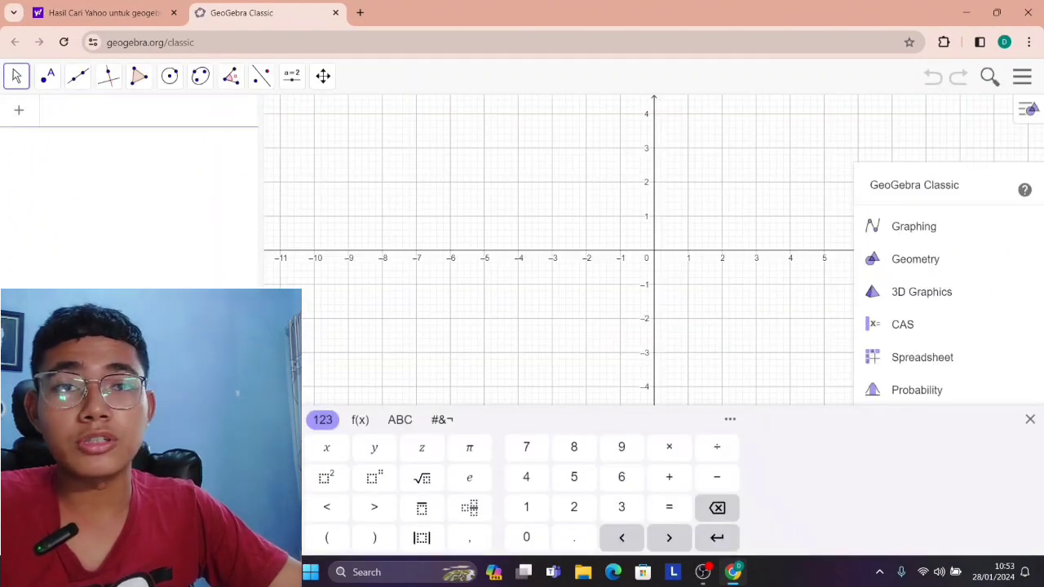
left_click_drag(636, 244, 457, 350)
left_click_drag(477, 306, 446, 317)
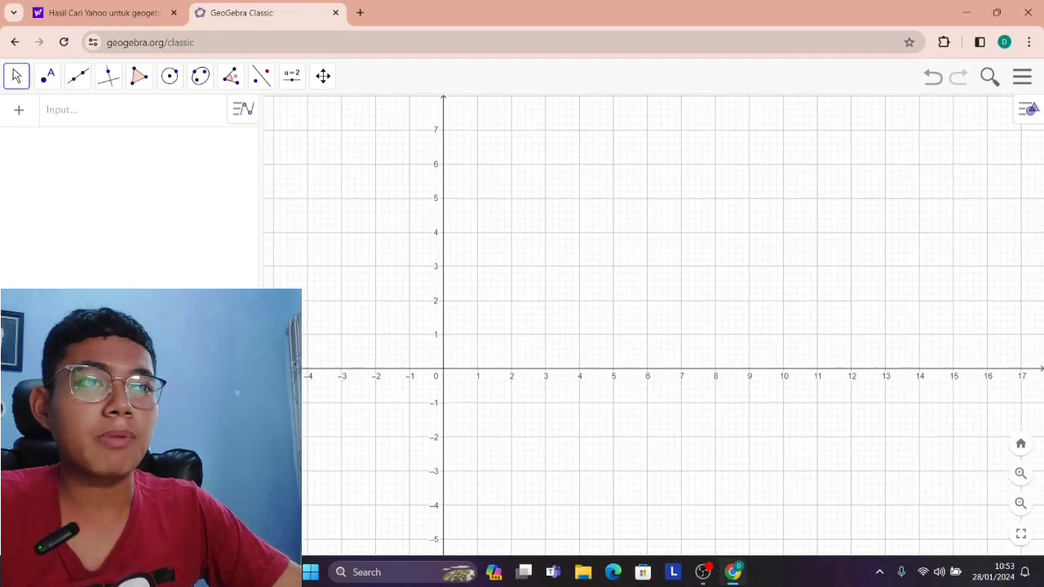
scroll(445, 317, "up", 3)
scroll(580, 234, "down", 3)
left_click_drag(581, 234, 580, 309)
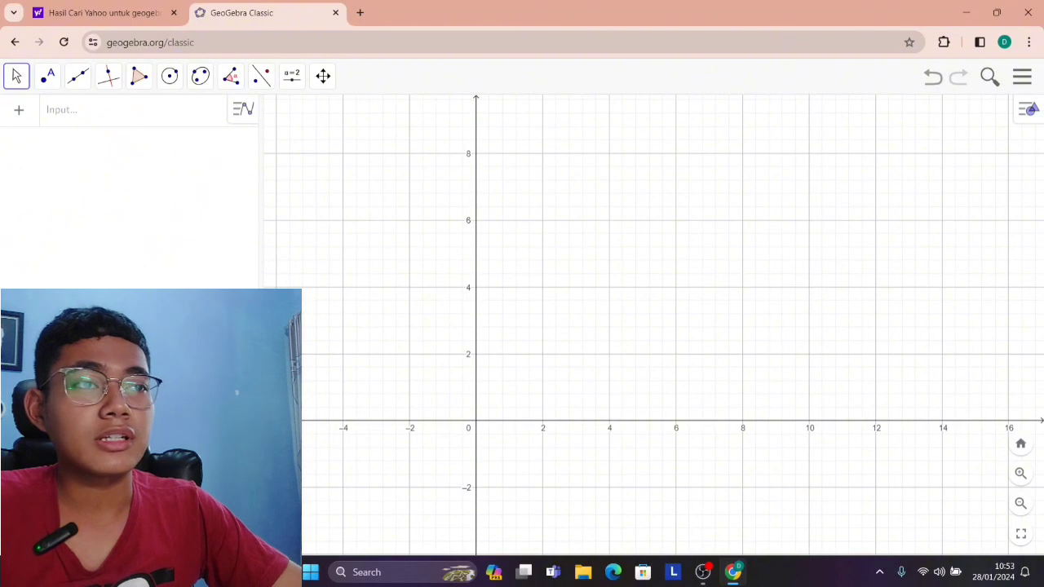
left_click_drag(603, 310, 703, 320)
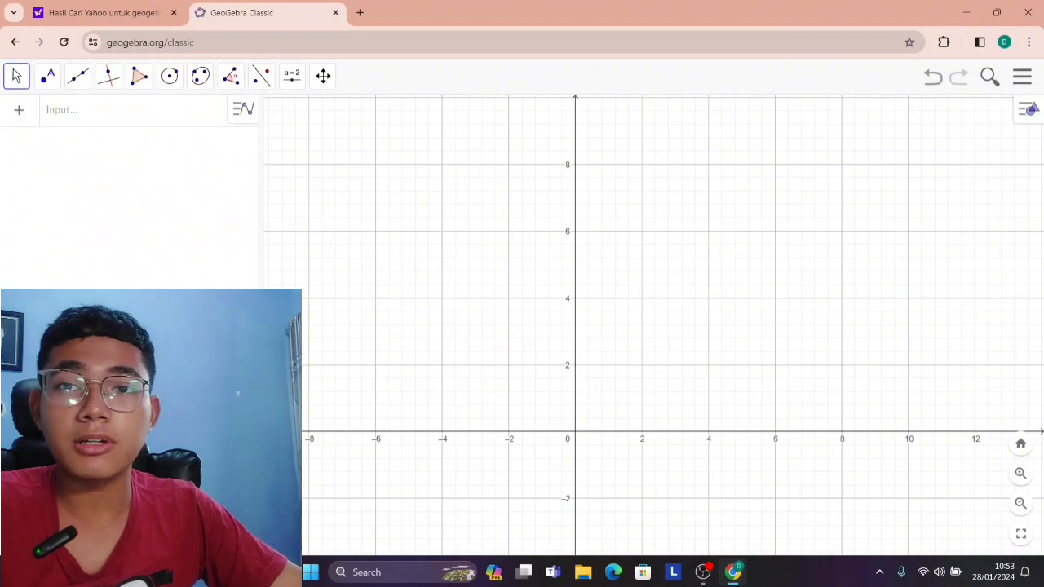
left_click_drag(652, 322, 609, 324)
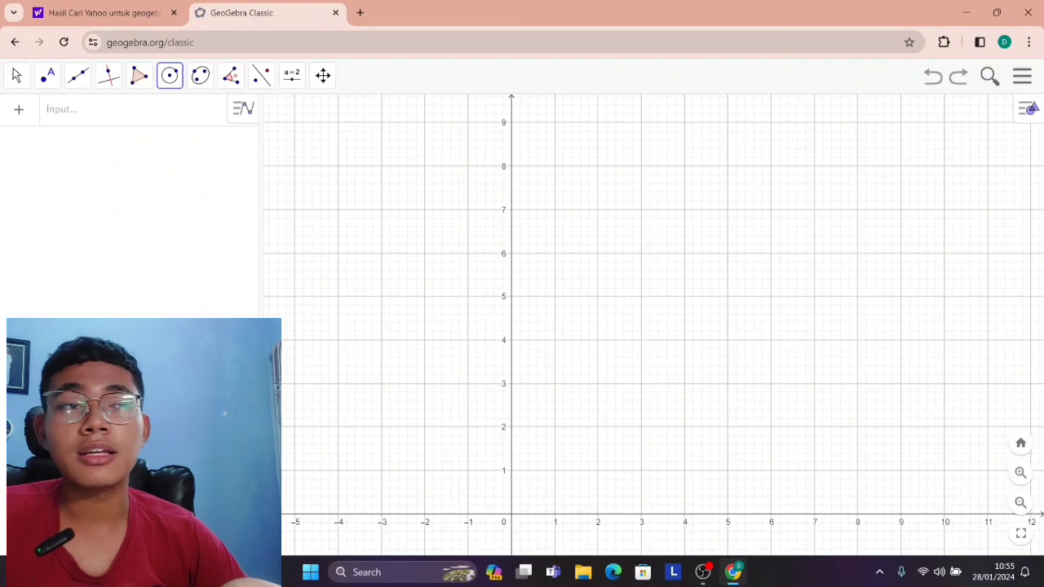
Draw a circle centred at (1, 9) with a radius of about 1, using Circle with Center through Point.
left_click(170, 76)
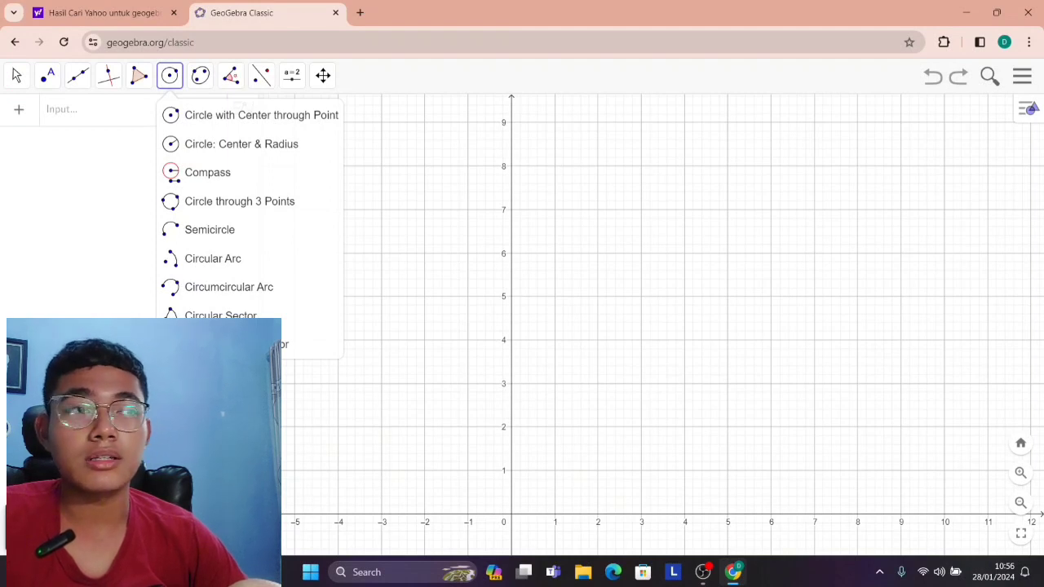
left_click(555, 122)
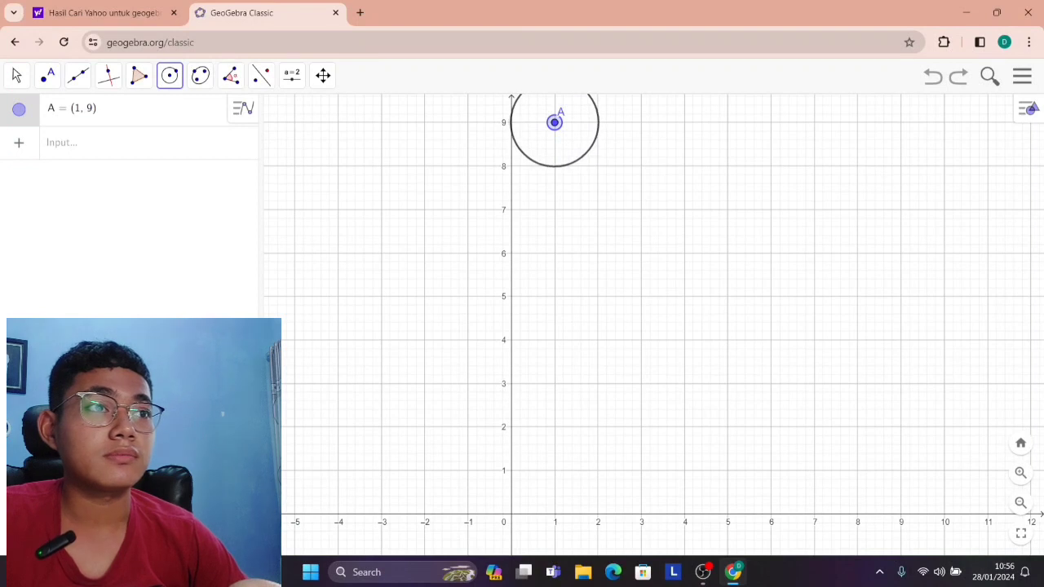
left_click(574, 162)
scroll(544, 222, "down", 3)
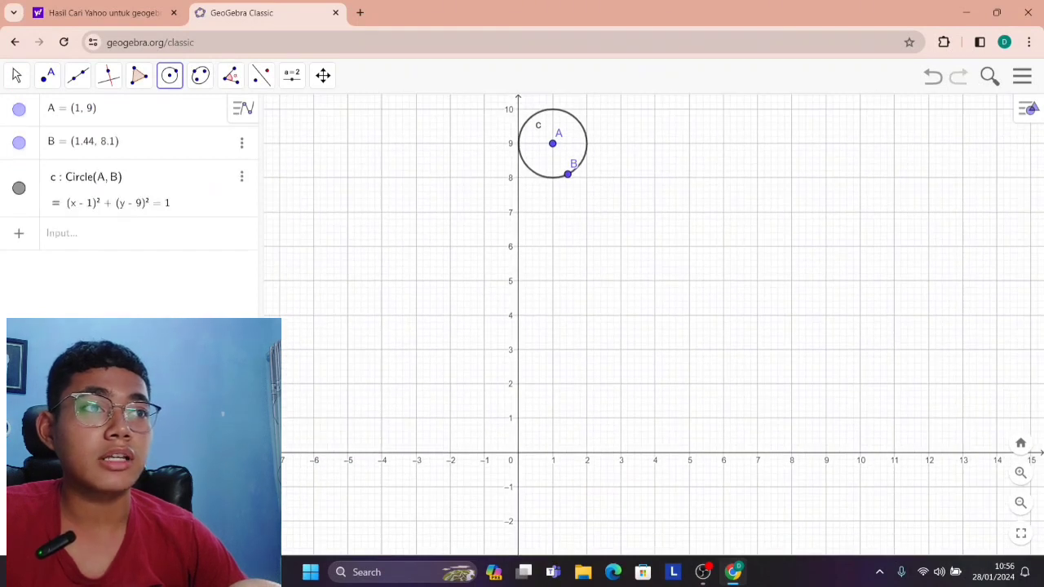
left_click(792, 417)
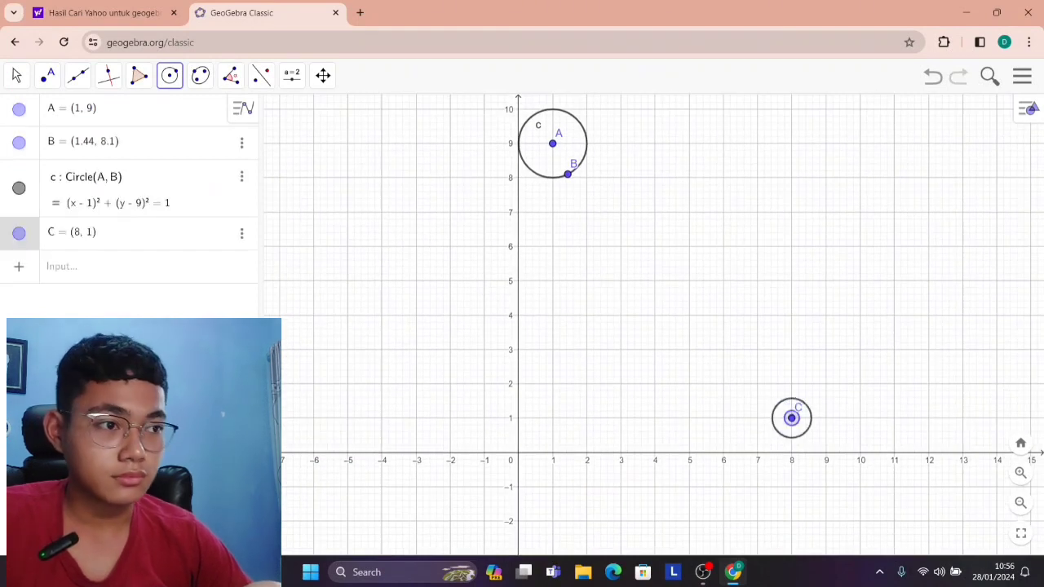
left_click(810, 446)
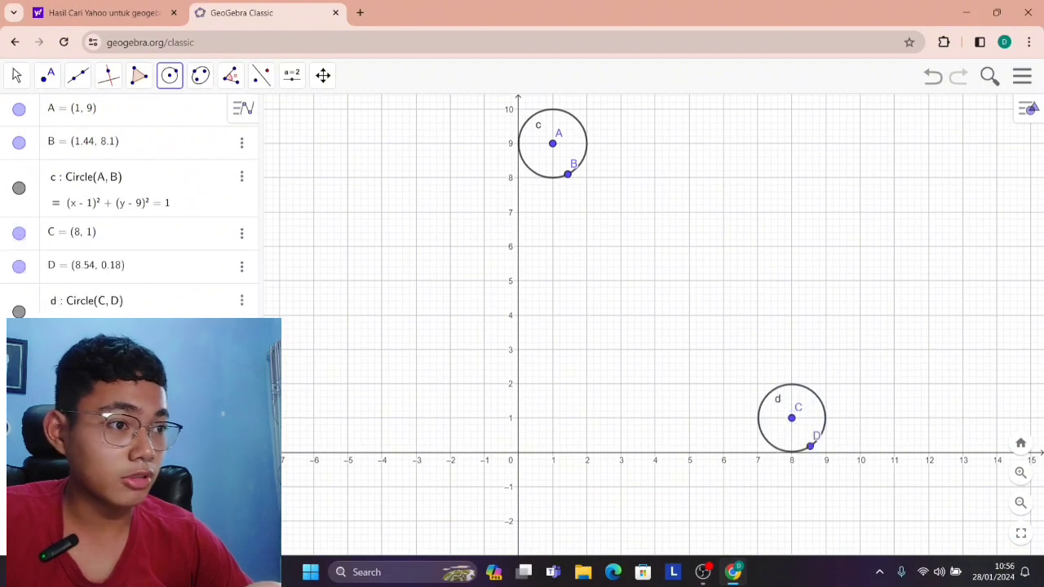
key("ctrl+z")
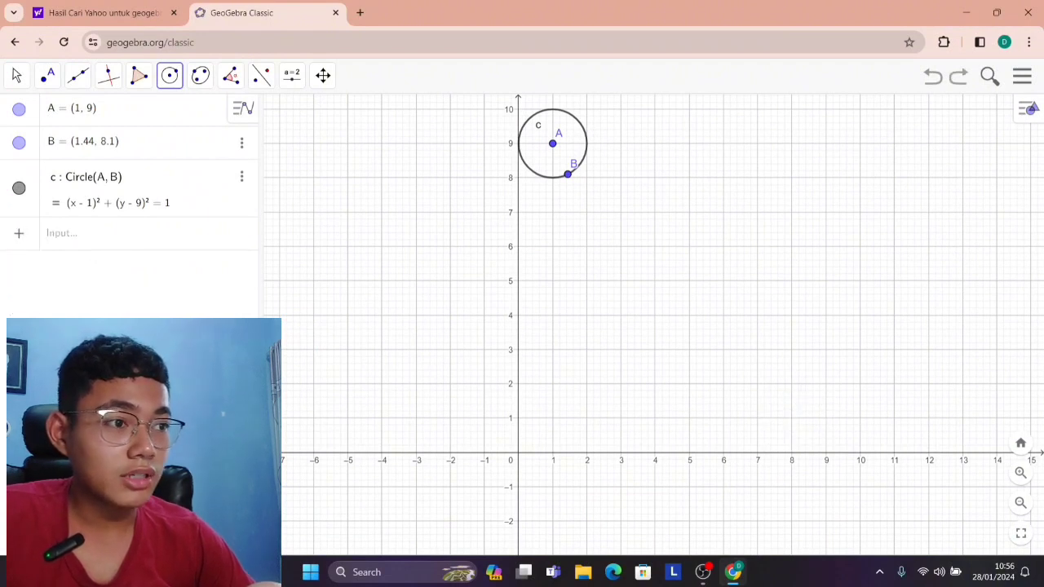
Draw circles of radius about 1 centred at (9, 1), (3, 9), (5, 9), (7, 9) and (9, 9).
left_click(826, 417)
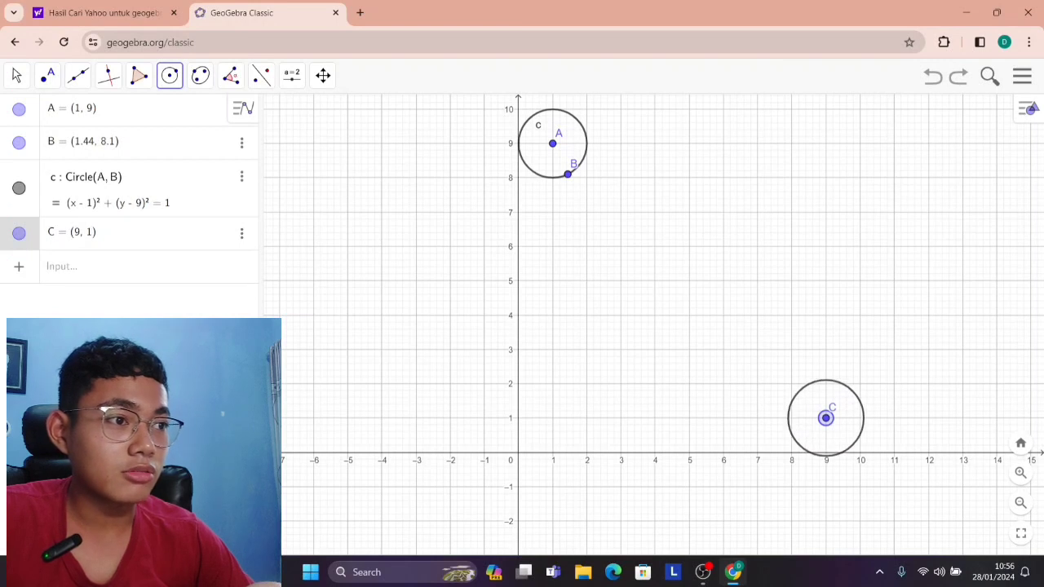
left_click(840, 450)
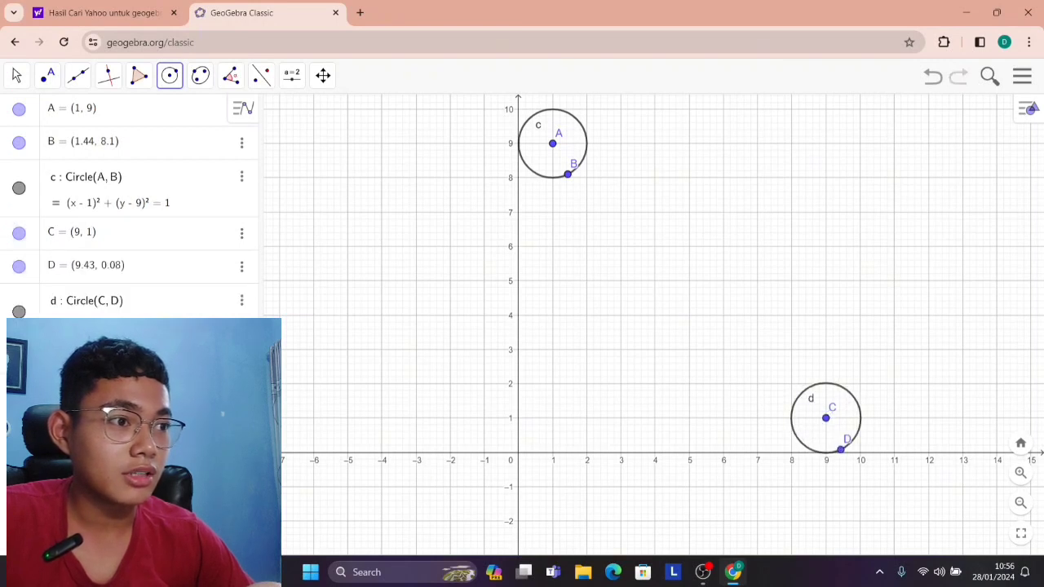
left_click(620, 143)
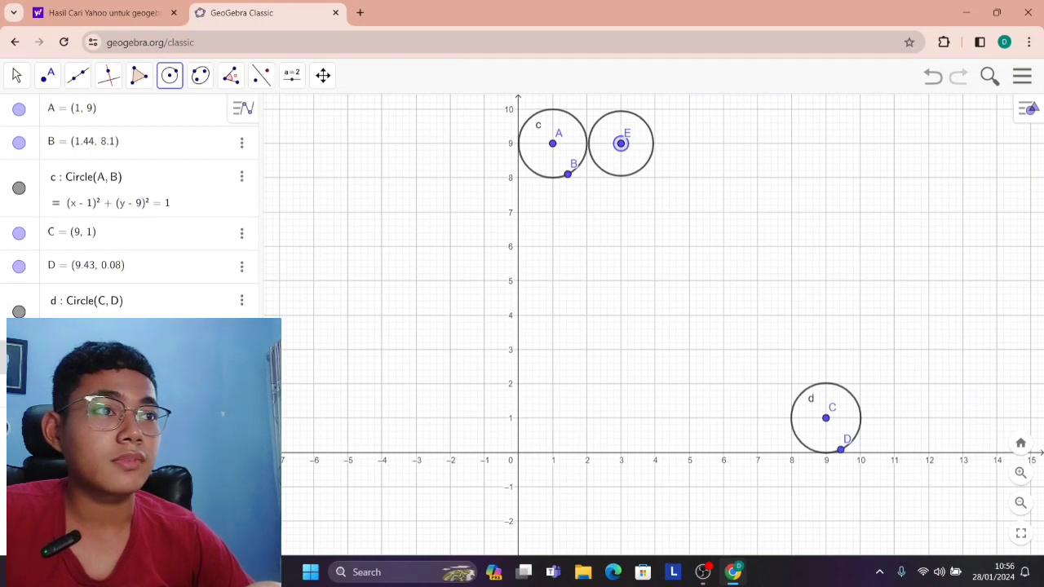
left_click(647, 165)
left_click(689, 144)
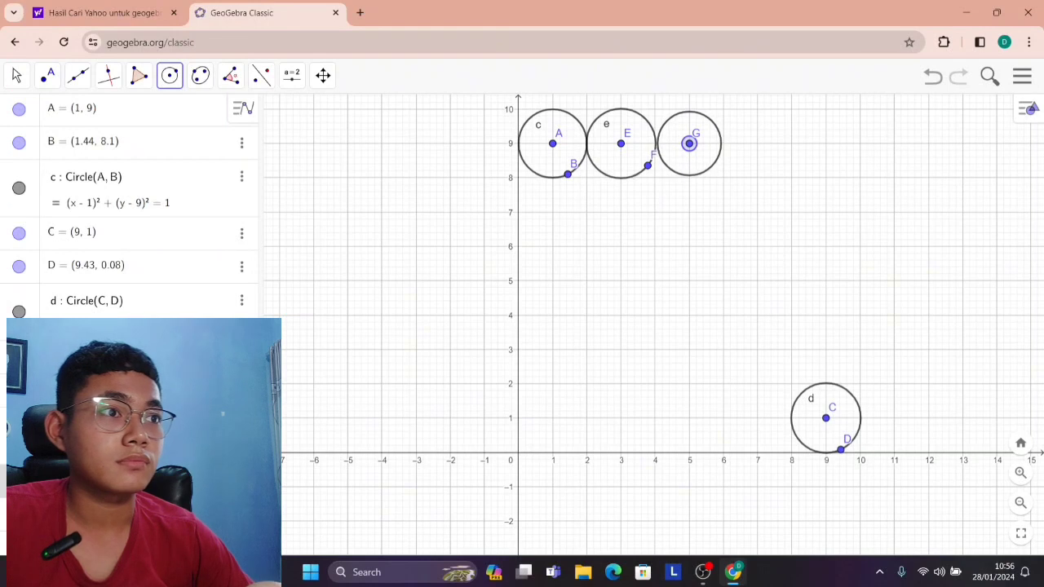
left_click(703, 173)
left_click(758, 144)
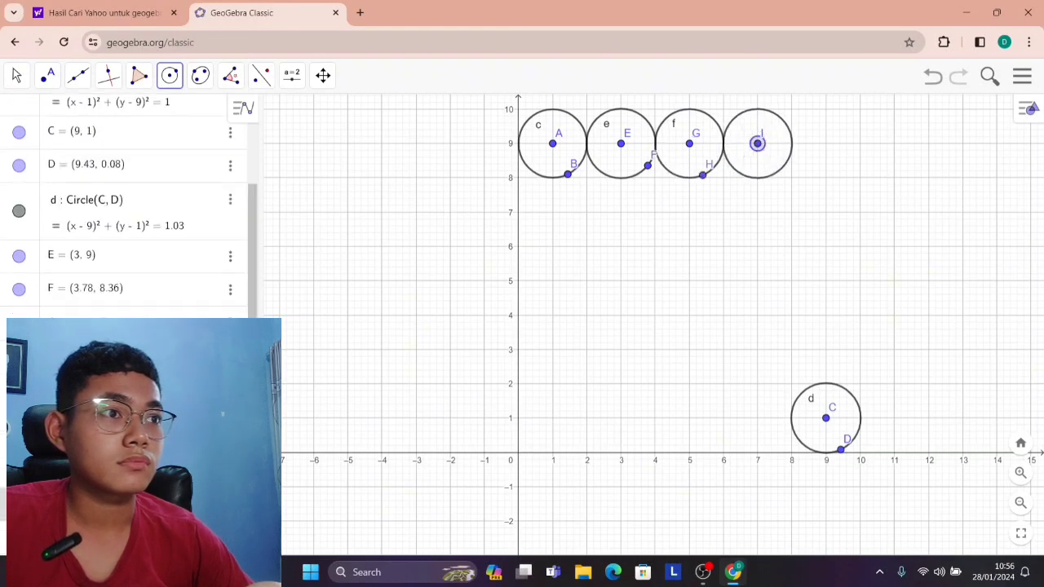
left_click(764, 175)
left_click(825, 144)
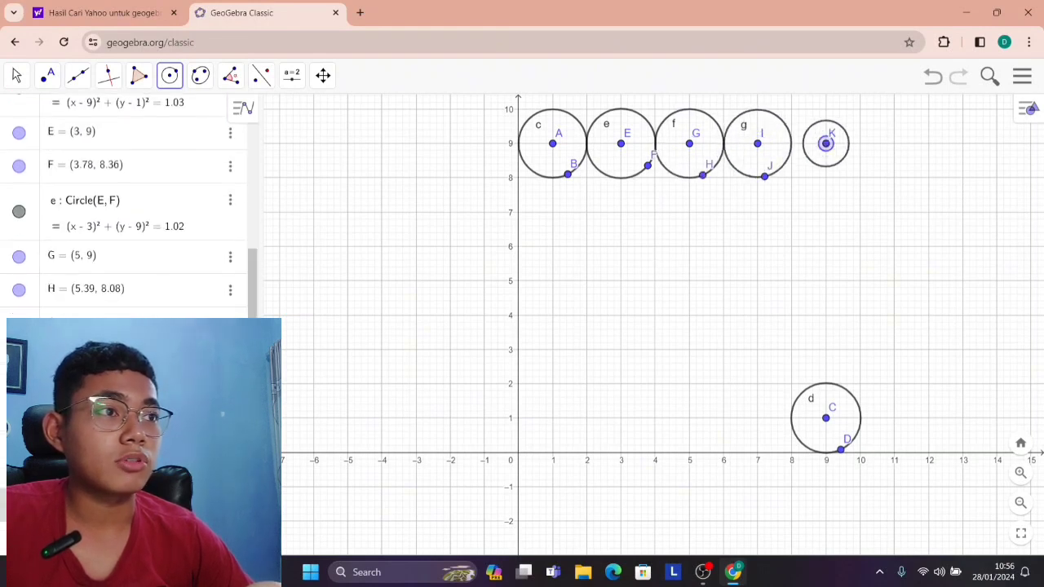
left_click(819, 176)
Fill the column at x = 9 with circles of radius about 1 centred at (9, 7), (9, 5) and (9, 3).
left_click(825, 212)
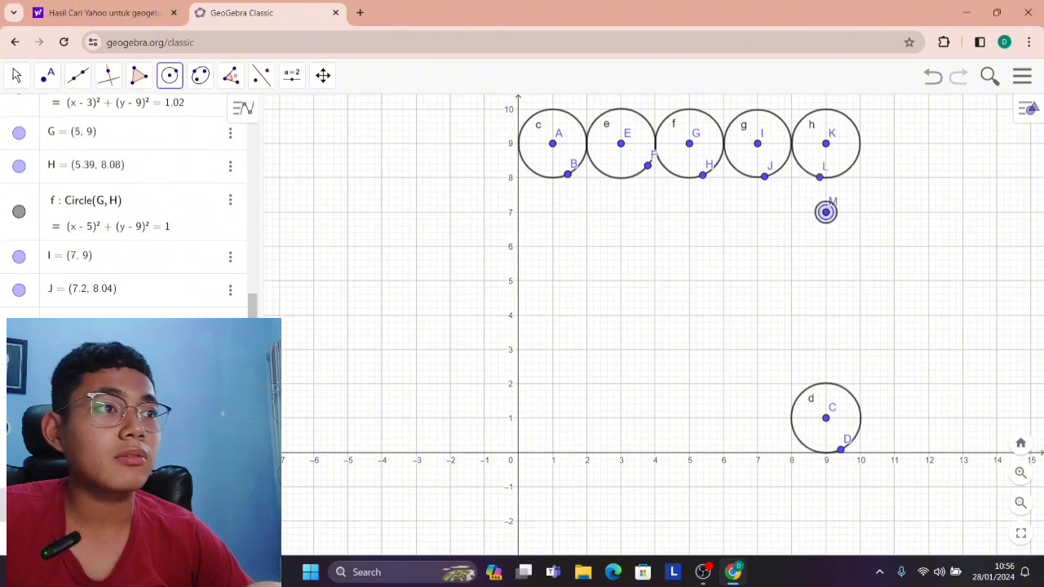
left_click(832, 244)
left_click(825, 280)
left_click(831, 313)
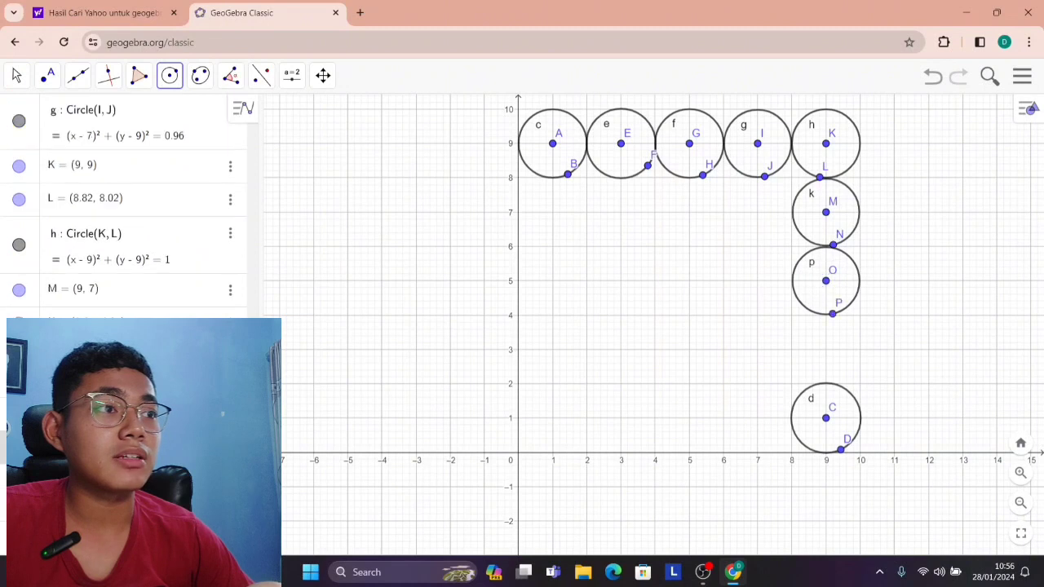
left_click(825, 349)
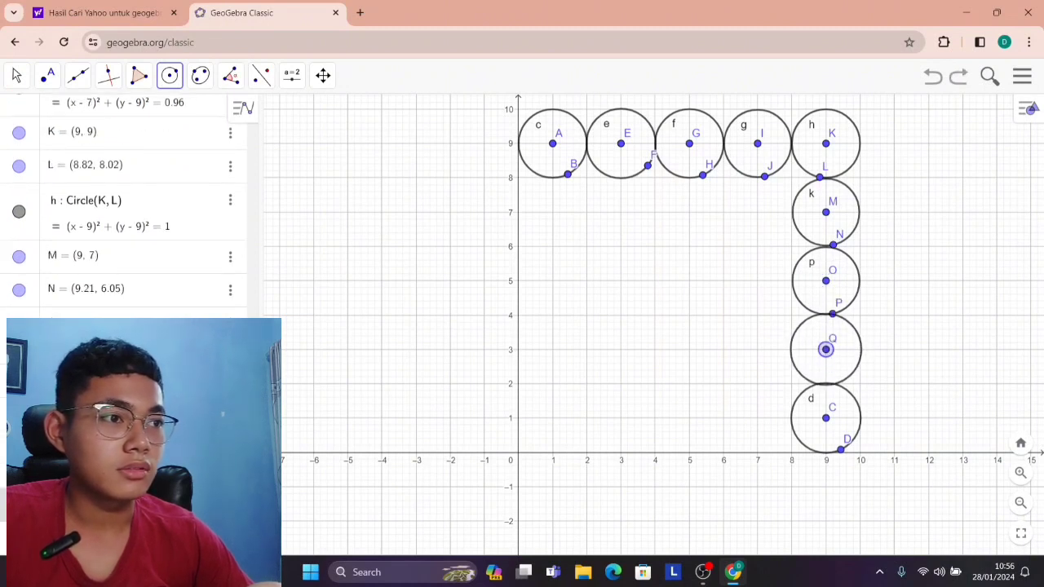
left_click(832, 383)
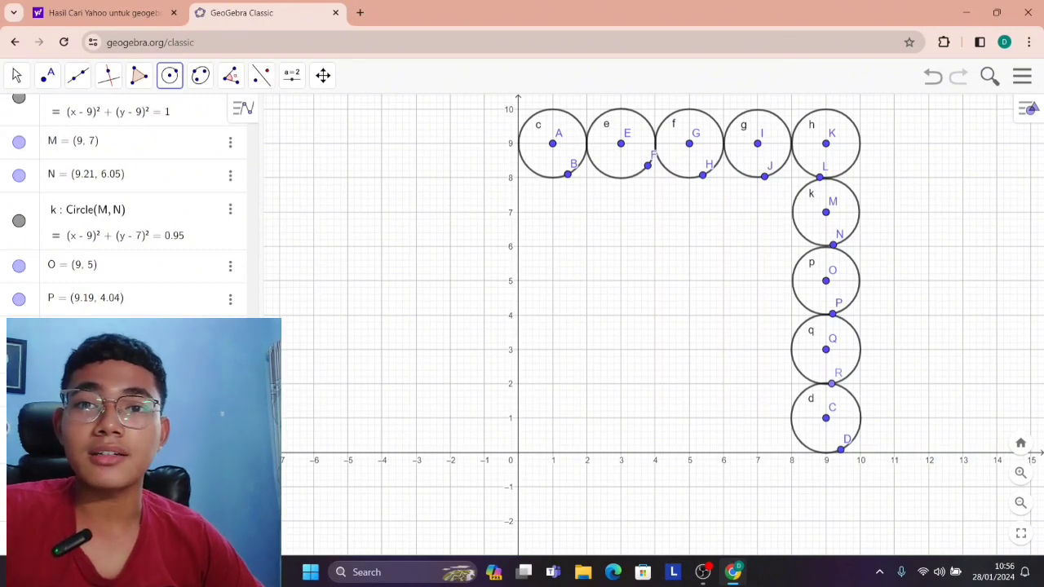
Draw a column of circles of radius about 1 centred at (1, 7), (1, 5), (1, 3) and (1, 1).
left_click(552, 212)
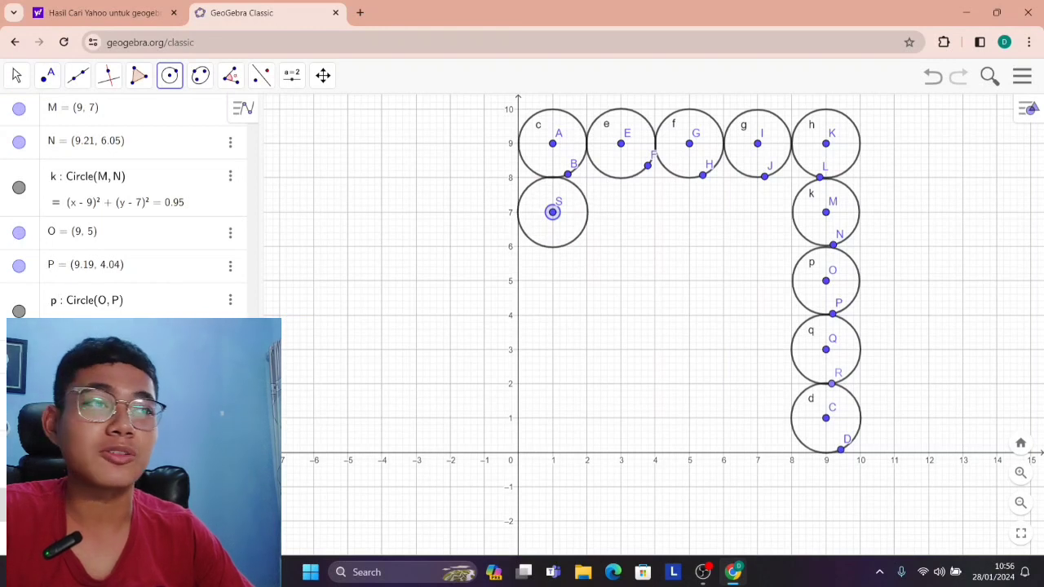
left_click(568, 242)
left_click(568, 243)
key("Escape")
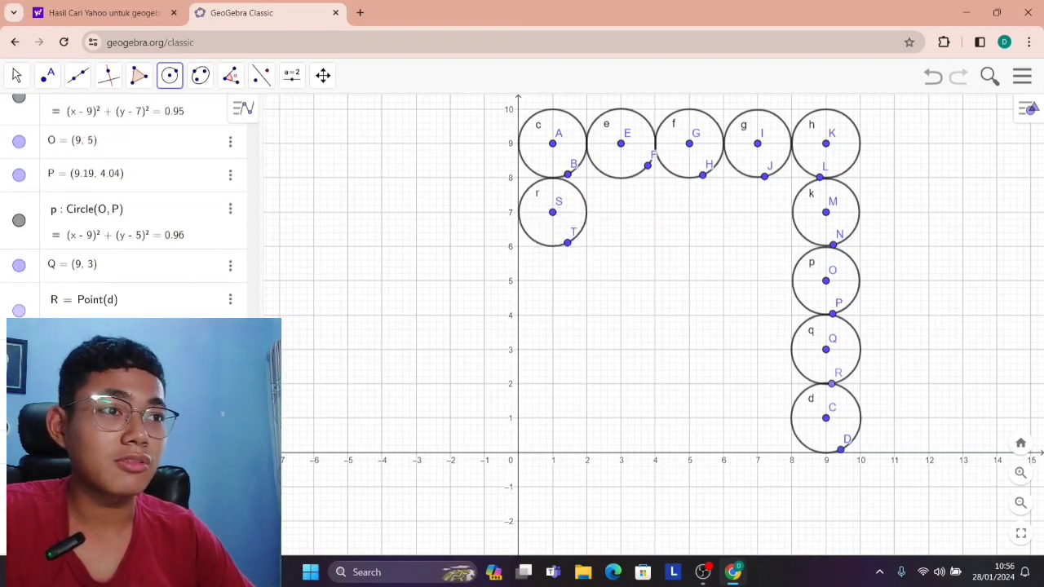
left_click(552, 281)
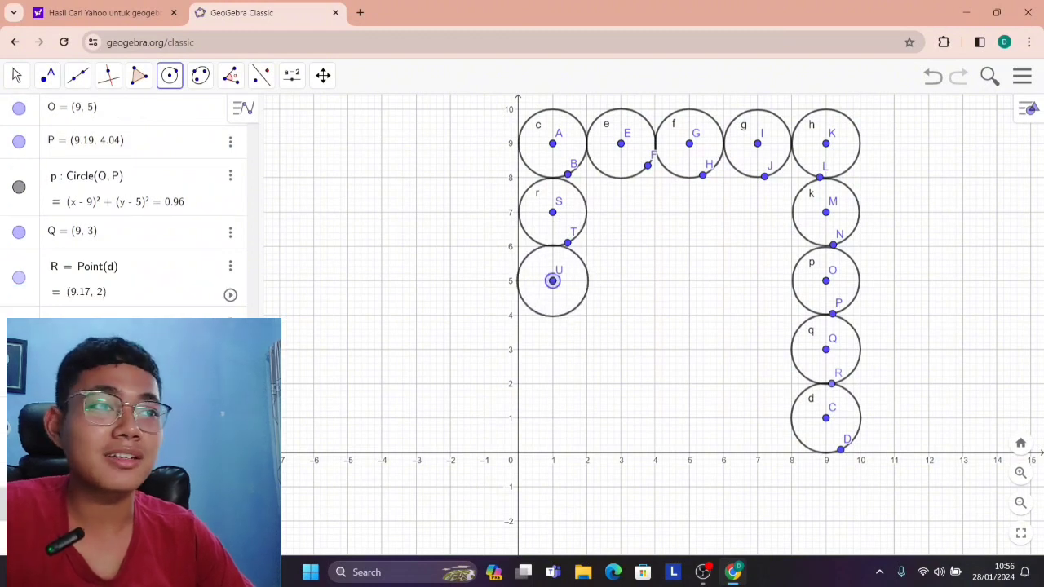
left_click(566, 313)
left_click(552, 349)
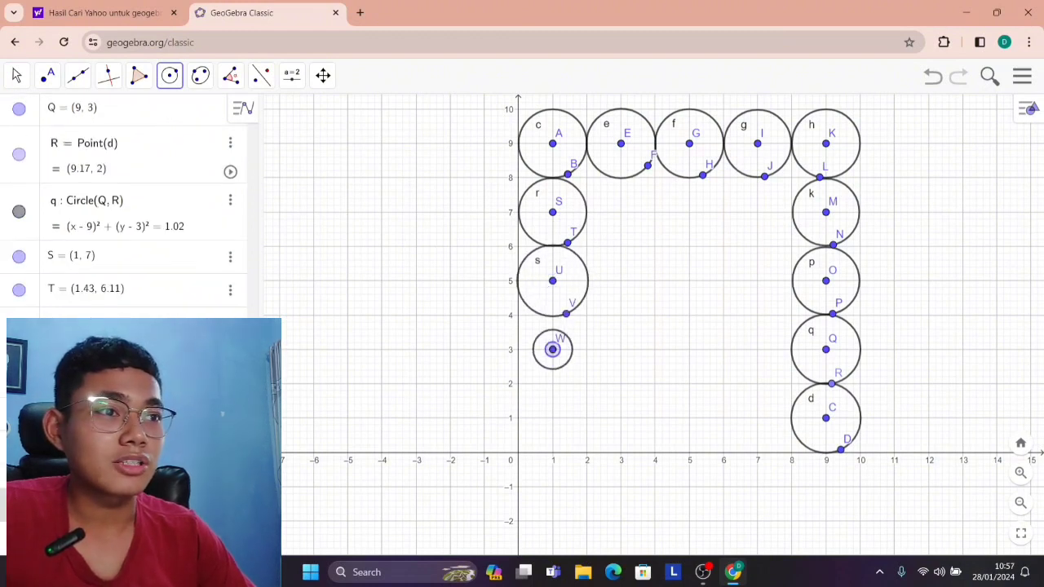
left_click(558, 380)
left_click(552, 417)
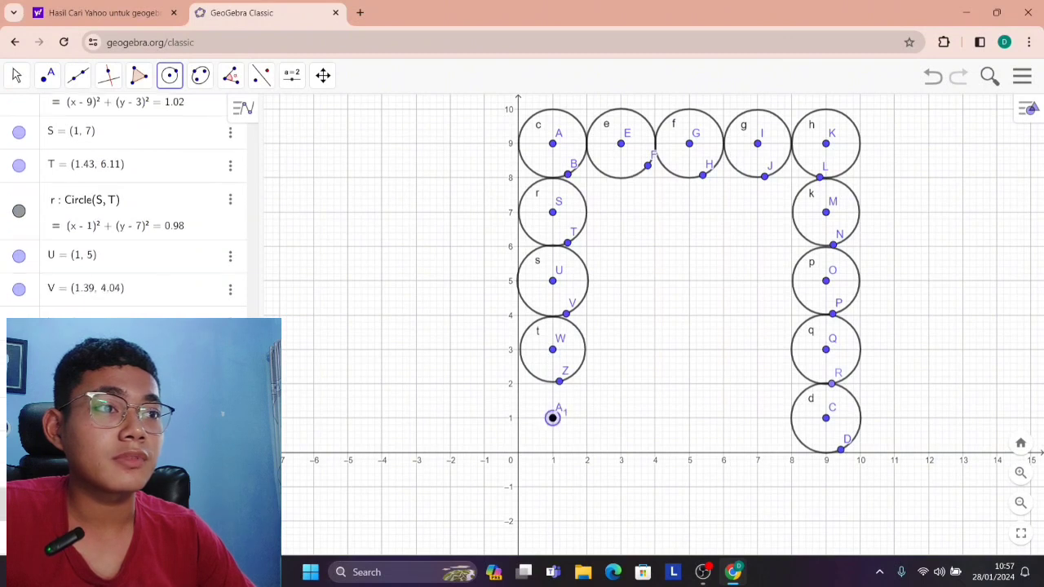
left_click(553, 452)
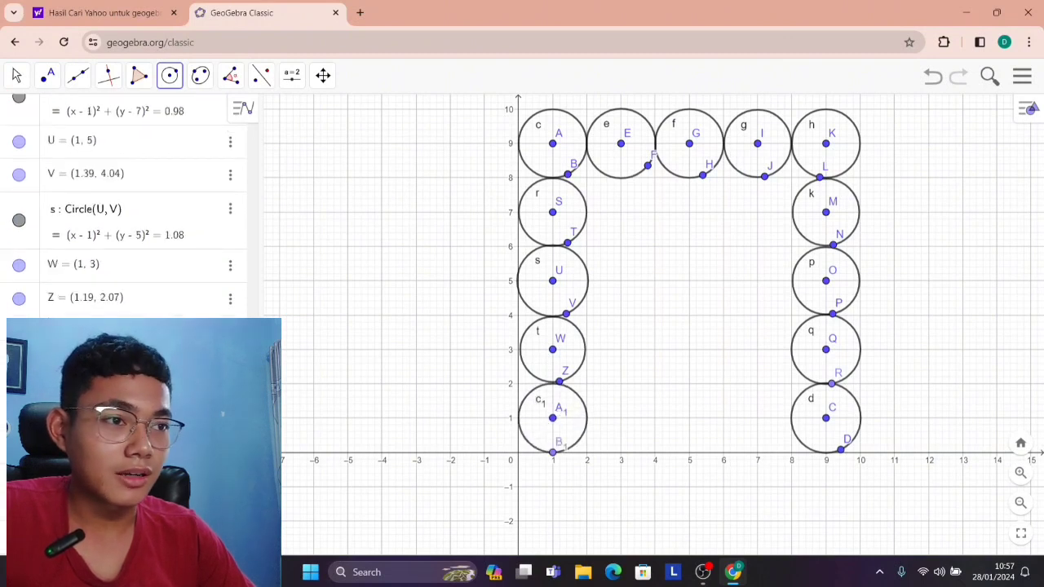
Fill the row at y = 7 with circles of radius about 1 centred at (3, 7), (5, 7) and (7, 7).
left_click(620, 212)
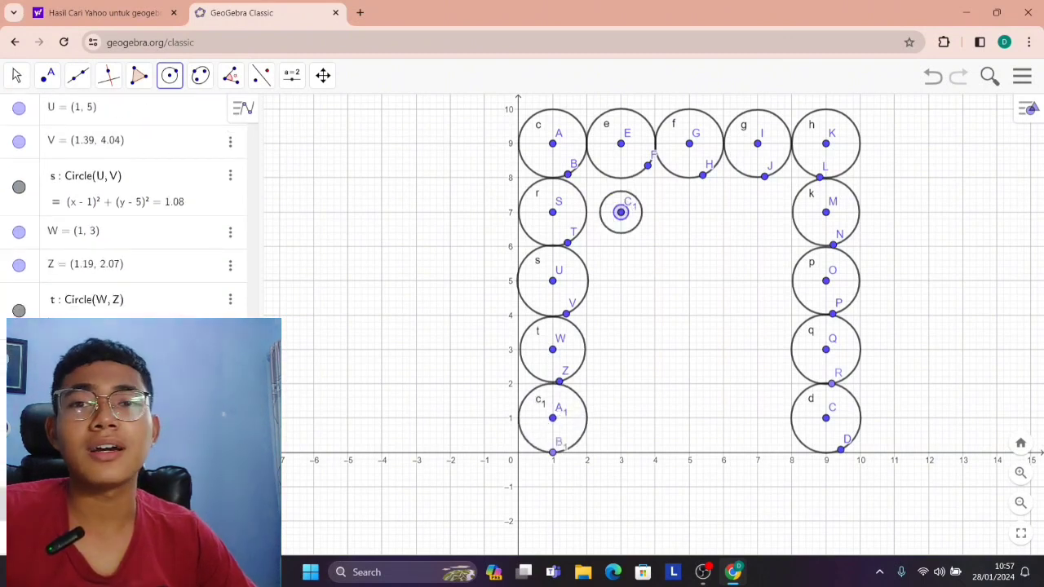
left_click(633, 243)
left_click(689, 212)
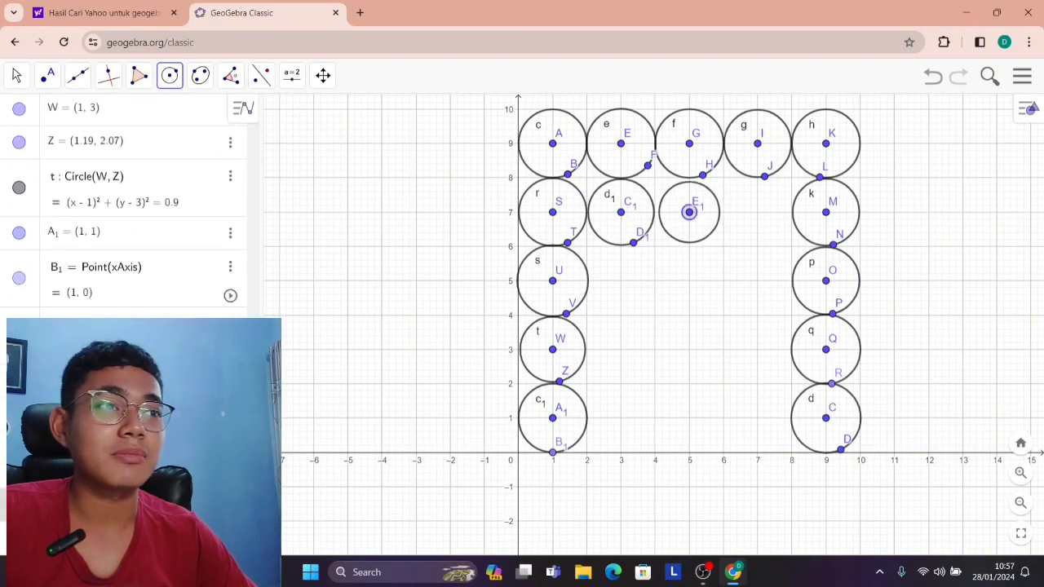
left_click(697, 245)
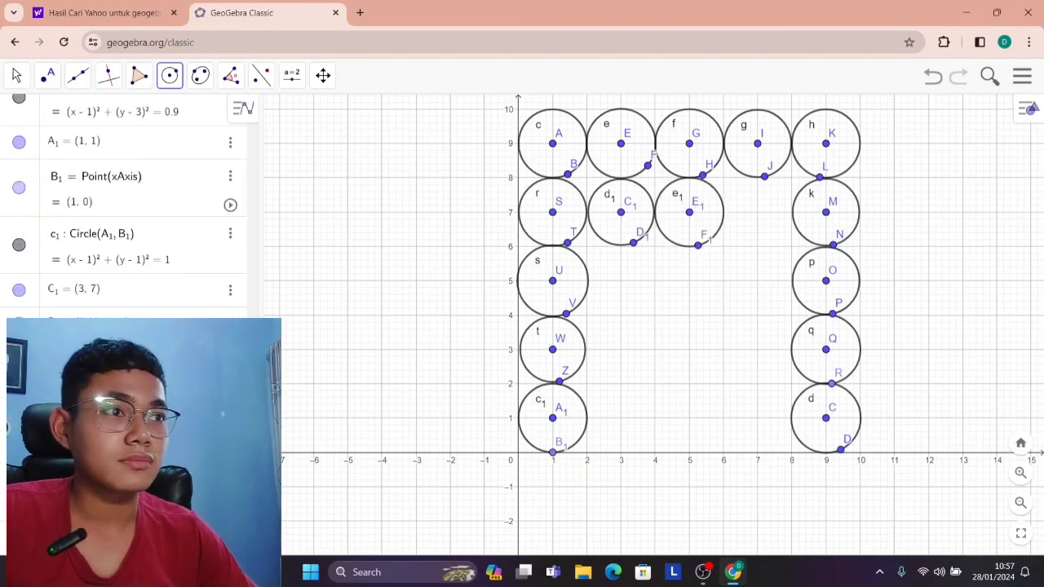
left_click(758, 212)
left_click(757, 245)
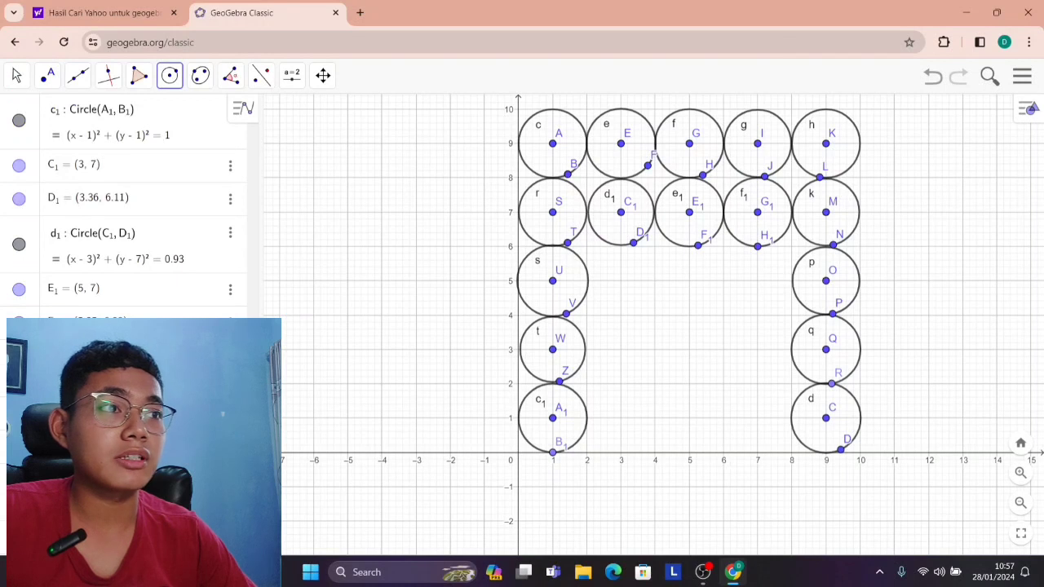
Draw a circle of radius about 1 centred at (7, 5).
left_click(758, 280)
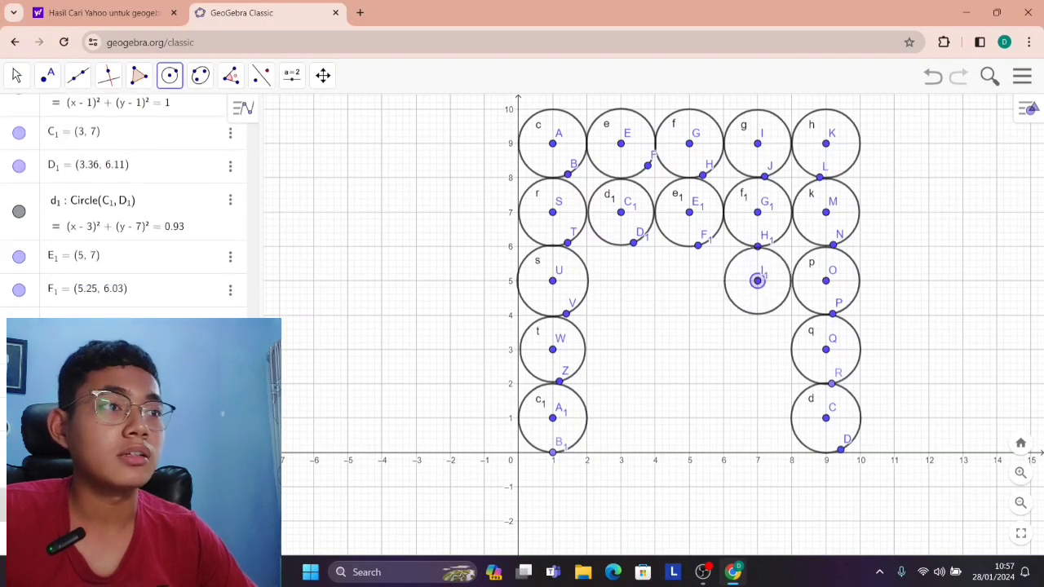
left_click(764, 312)
left_click(689, 280)
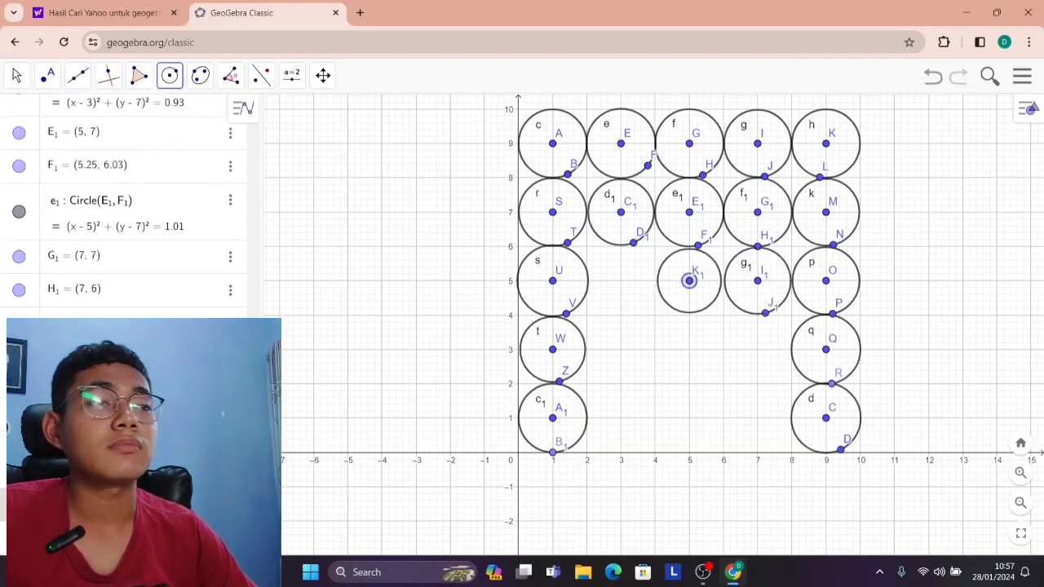
left_click(706, 312)
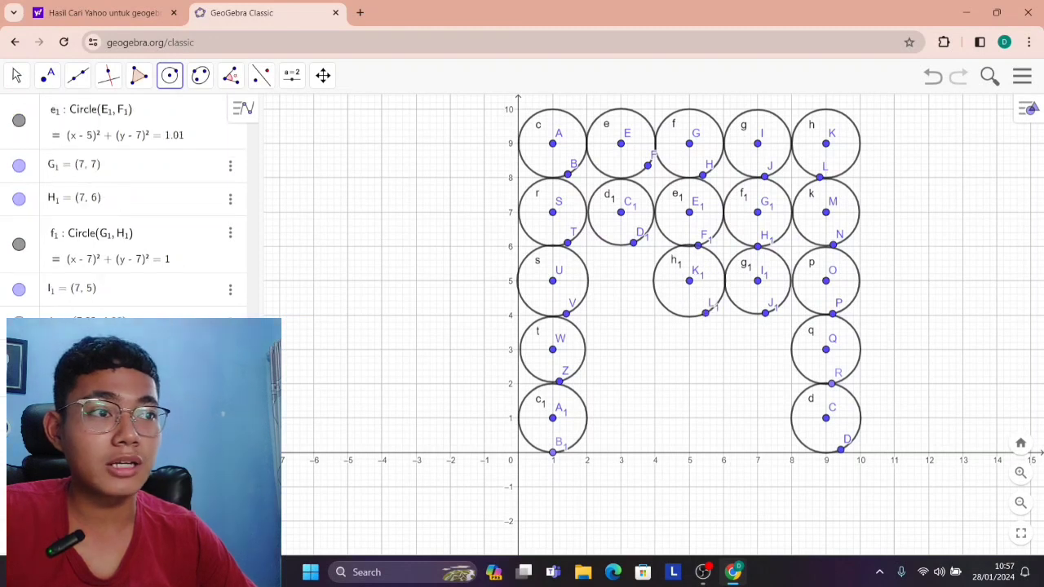
left_click(621, 281)
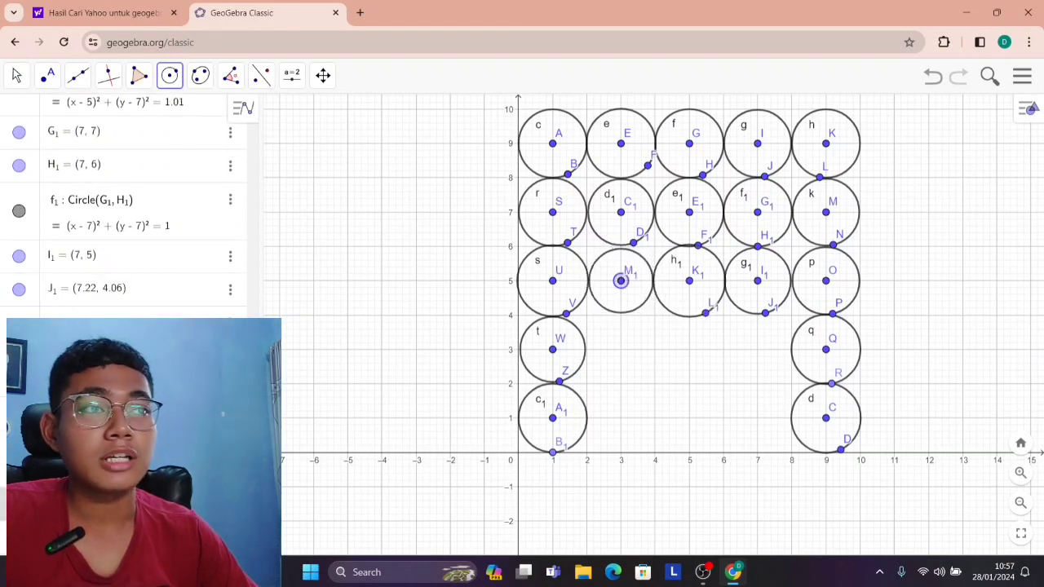
key("ctrl+z")
key("ctrl+z")
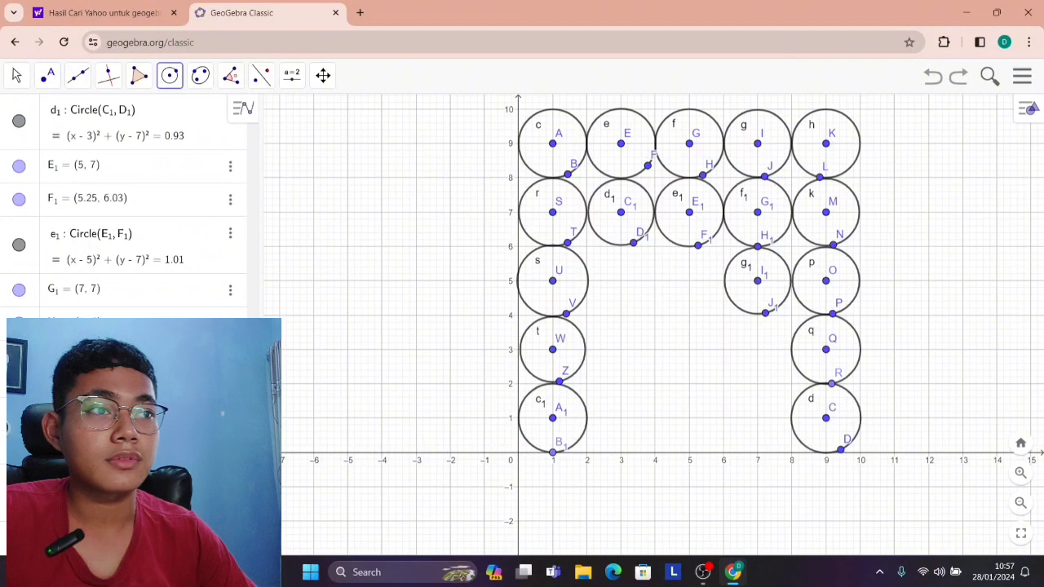
Complete the row at y = 5 with circles of radius about 1 centred at (5, 5) and (3, 5).
left_click(689, 280)
left_click(705, 312)
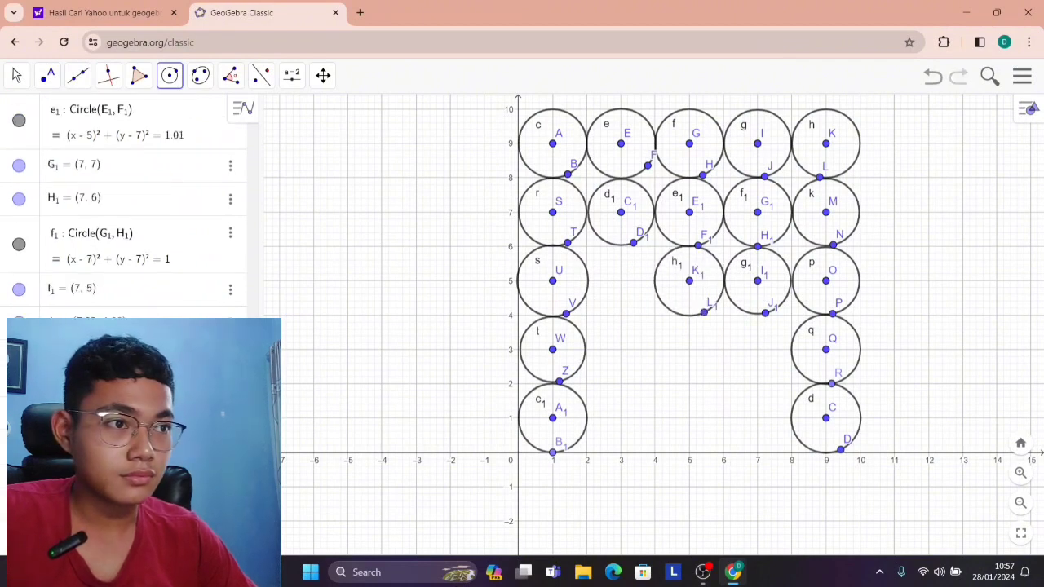
left_click(620, 281)
left_click(637, 309)
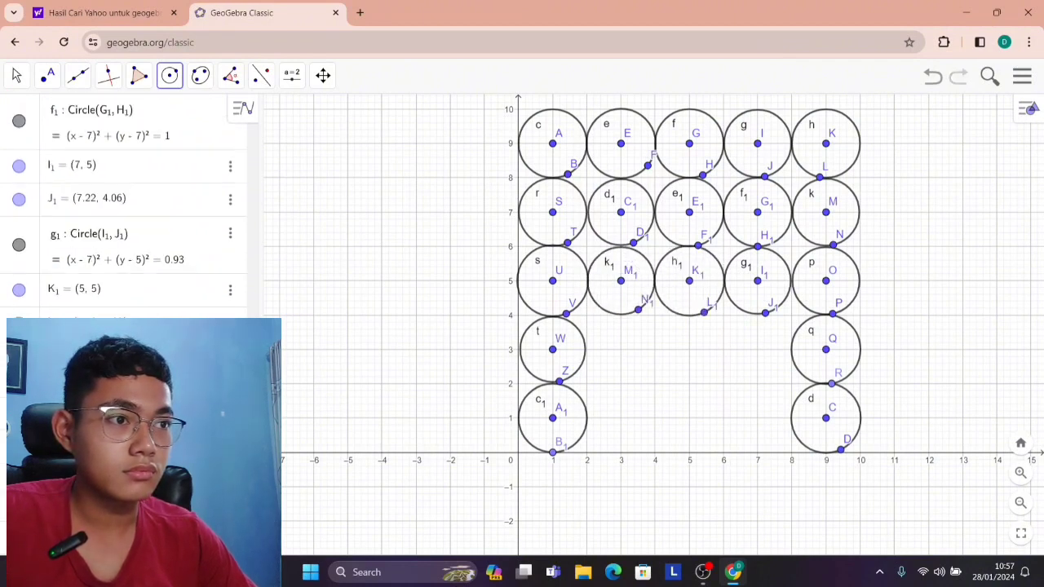
Fill the row at y = 3 with circles of radius about 1 centred at (3, 3), (5, 3) and (7, 3).
left_click(621, 349)
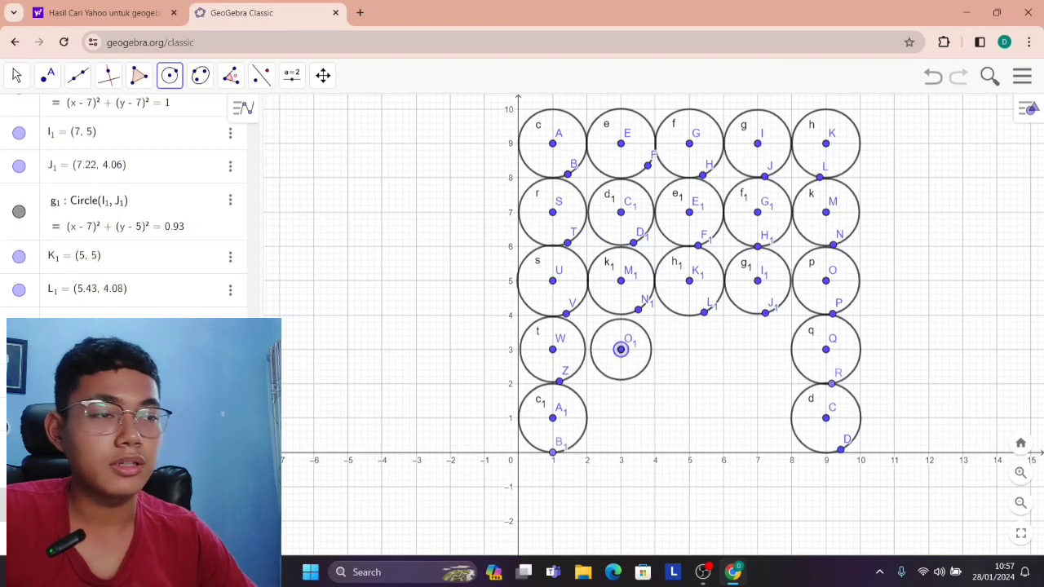
left_click(631, 381)
left_click(689, 349)
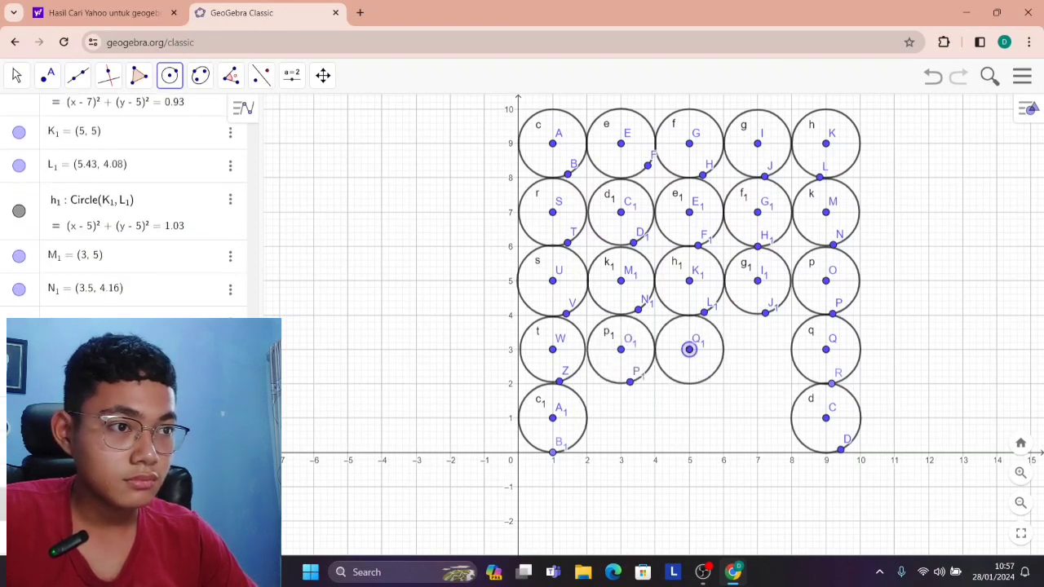
left_click(689, 383)
left_click(758, 349)
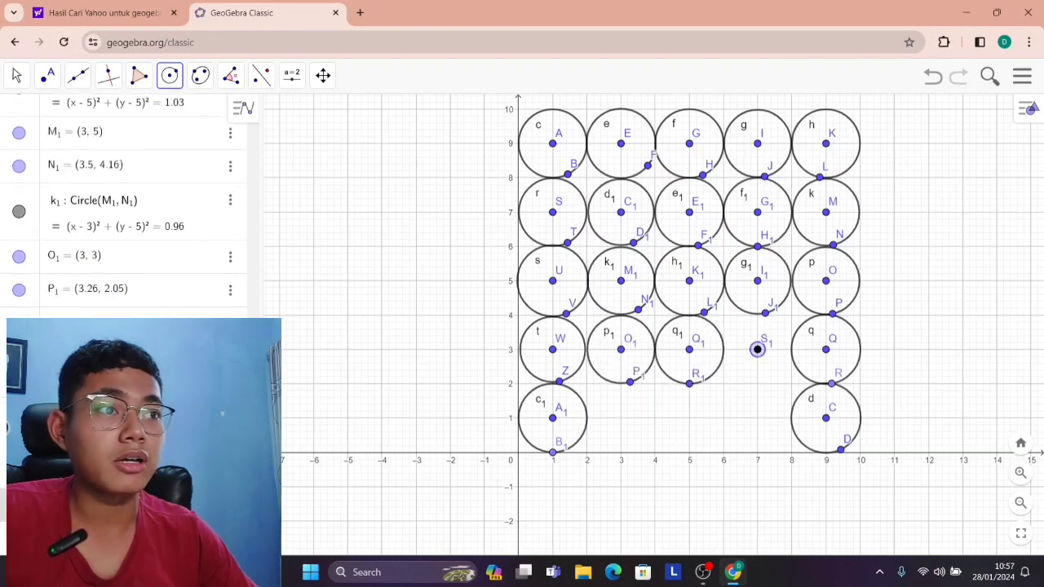
left_click(767, 381)
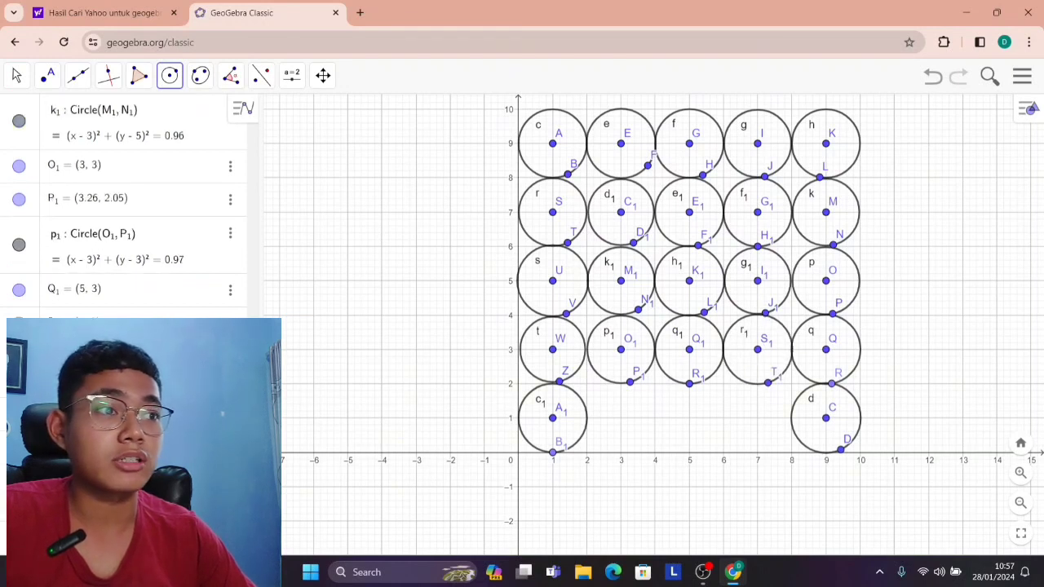
Draw circles of radius about 1 centred at (3, 1) and (5, 1).
left_click(621, 418)
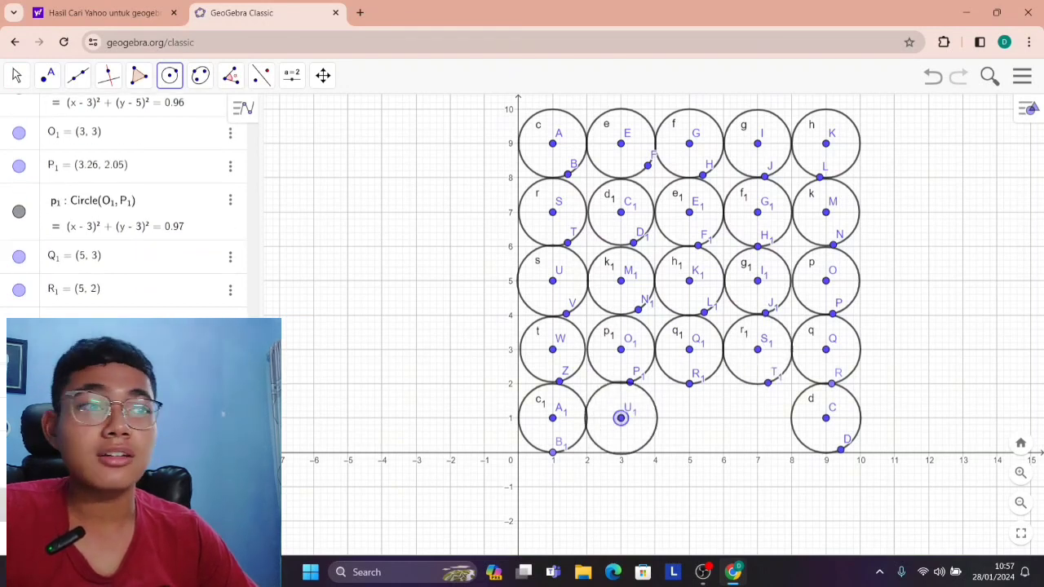
left_click(689, 418)
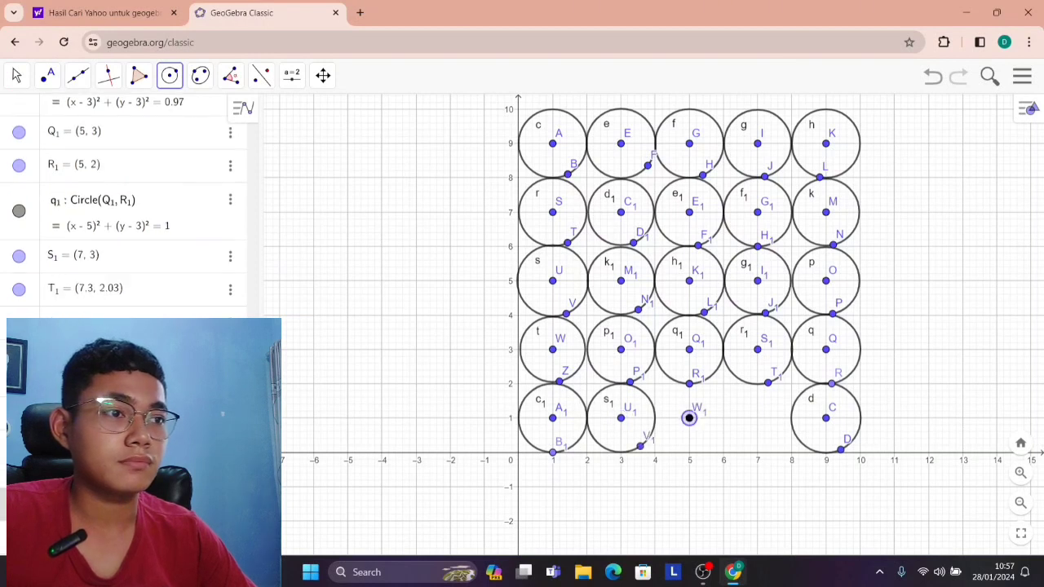
left_click(698, 452)
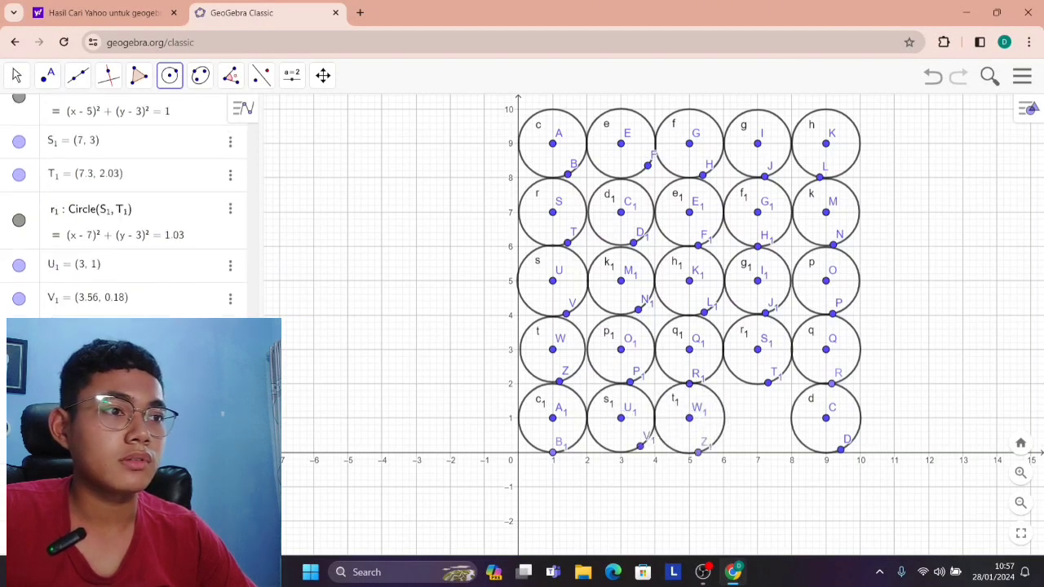
left_click(757, 413)
left_click(764, 448)
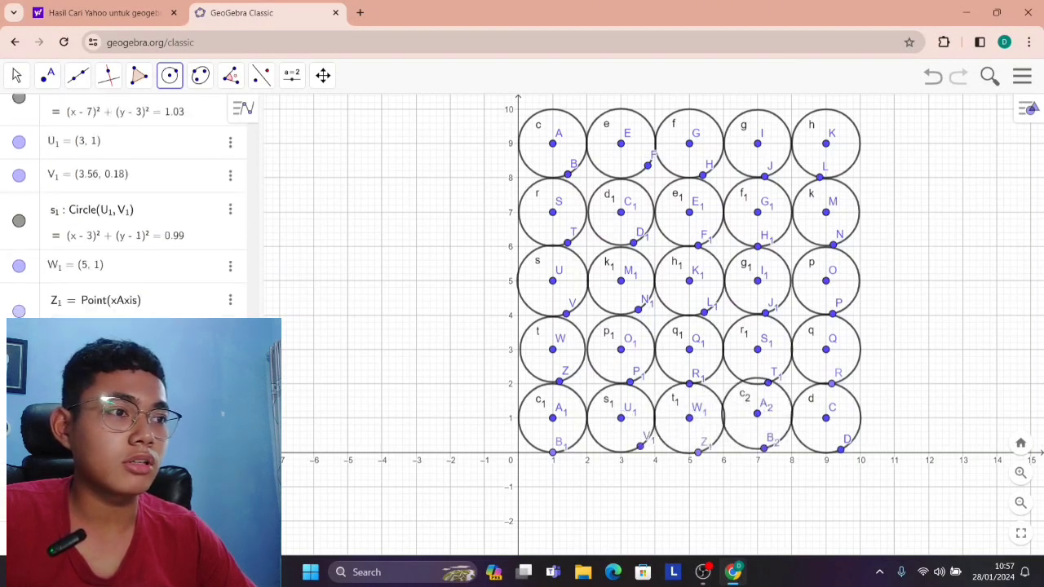
key("ctrl+z")
left_click(758, 417)
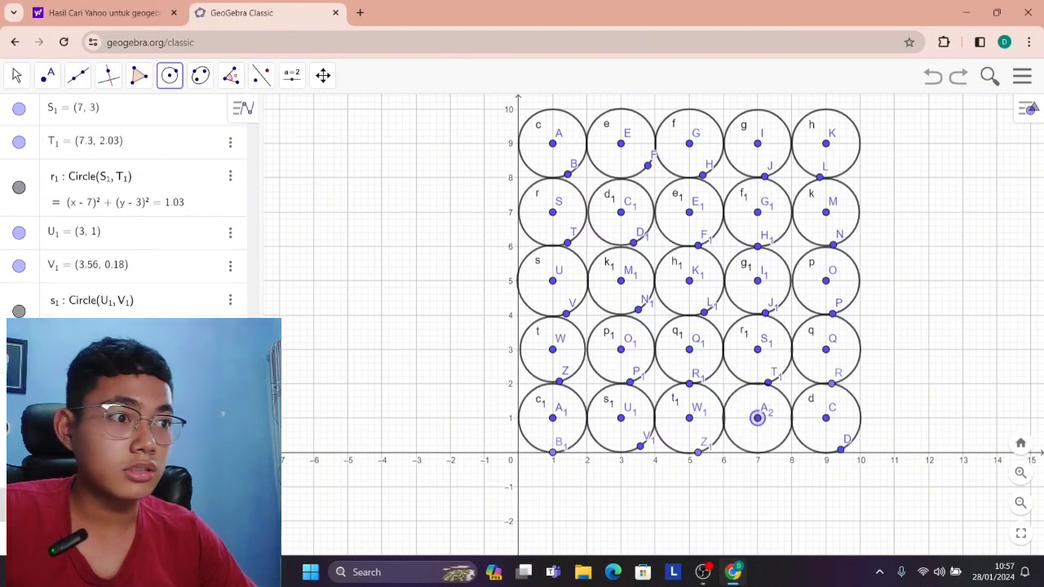
left_click(764, 451)
key("ctrl+z")
Fill the remaining gap in the grid with a circle of radius about 1 centred at (7, 1).
left_click(757, 418)
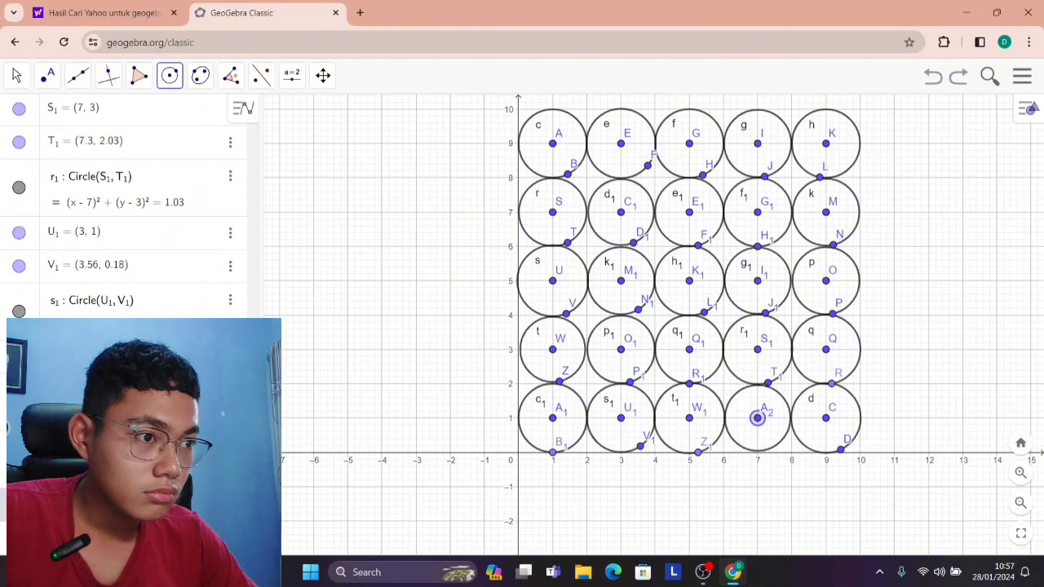
left_click(767, 452)
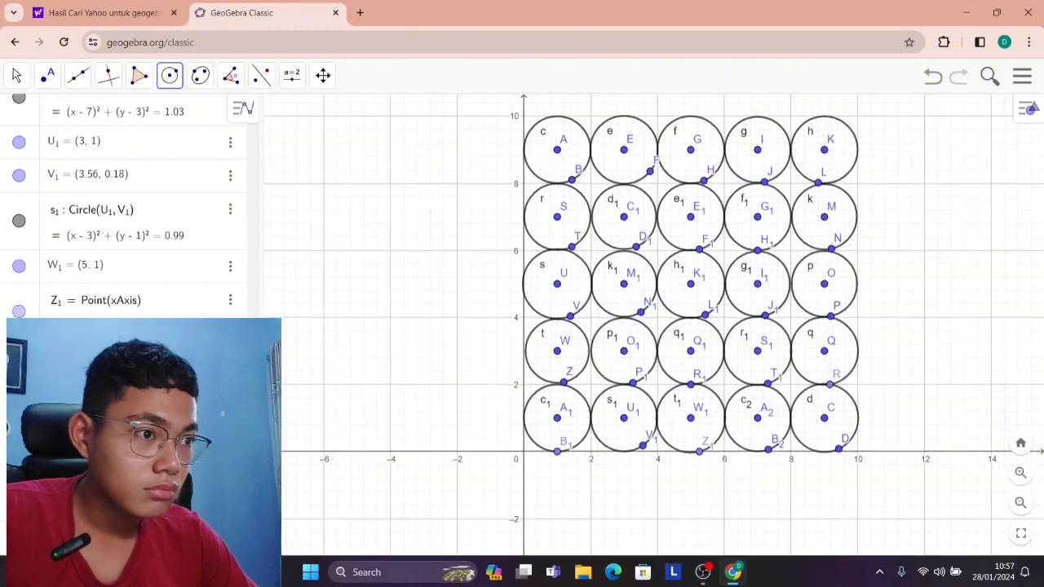
scroll(757, 420, "down", 2)
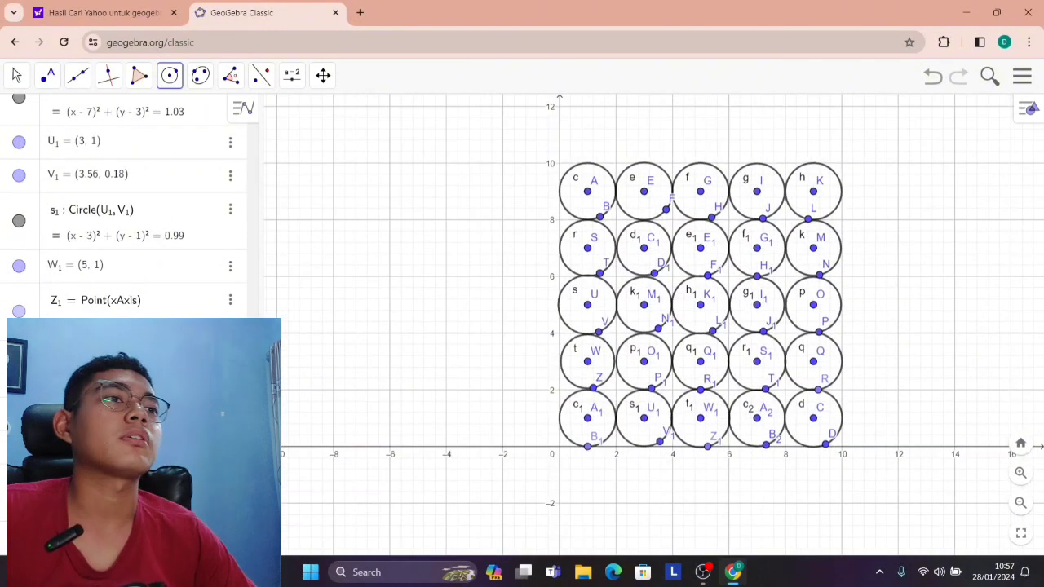
Draw an overlapping row of circles of radius about 1 centred at (2, 8), (4, 8), (6, 8) and (8, 8).
scroll(620, 280, "up", 4)
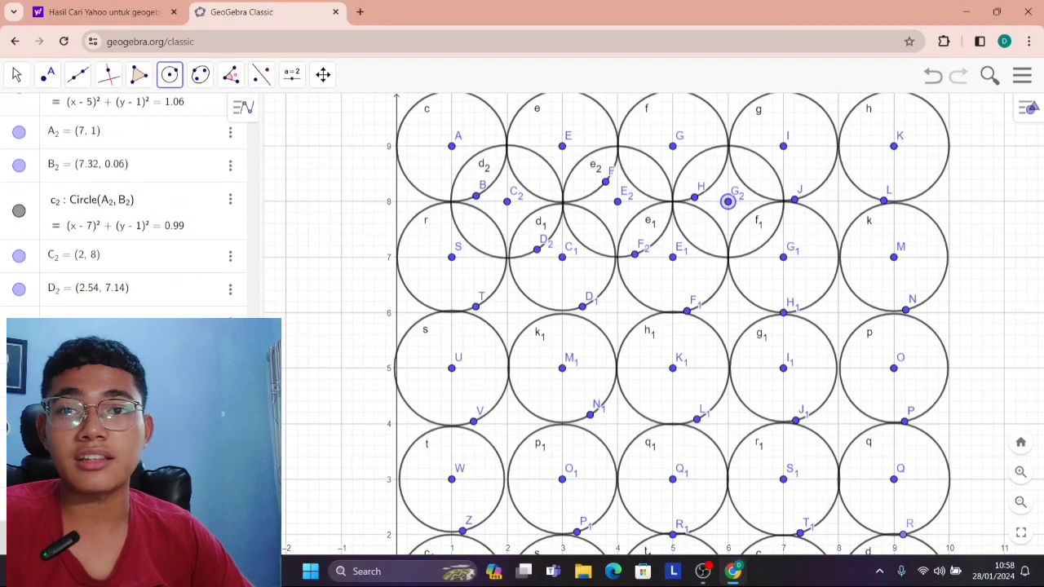
left_click(838, 201)
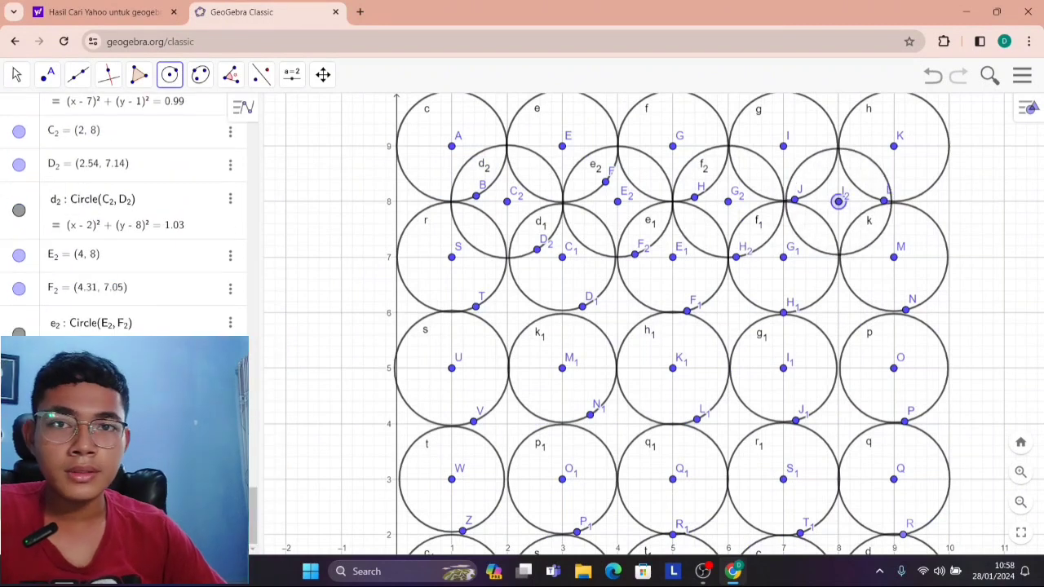
left_click(849, 255)
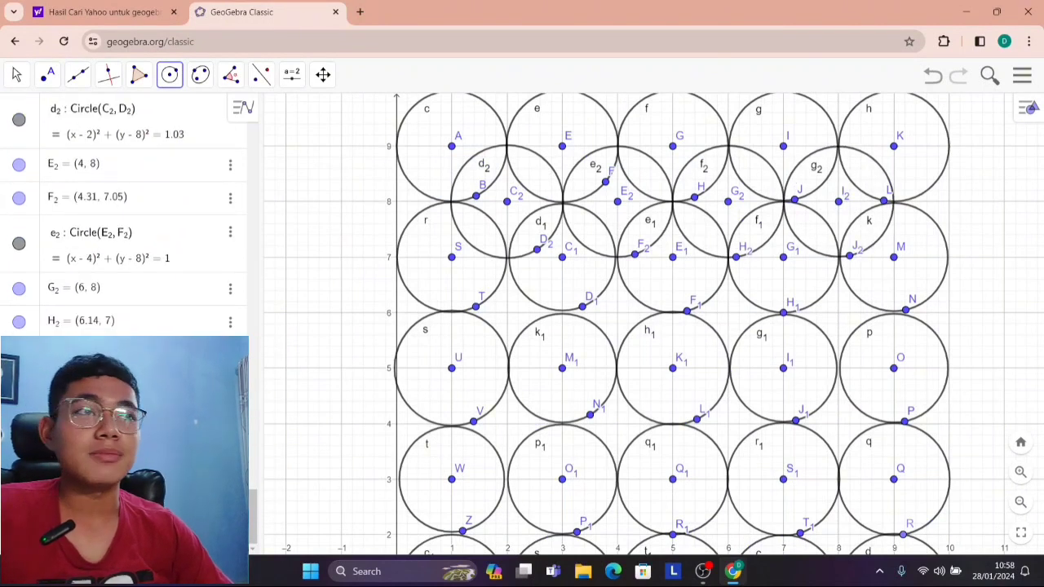
Draw overlapping circles of radius about 1 centred at (6, 6), (8, 6), (2, 6) and (4, 6).
left_click(728, 313)
left_click(741, 367)
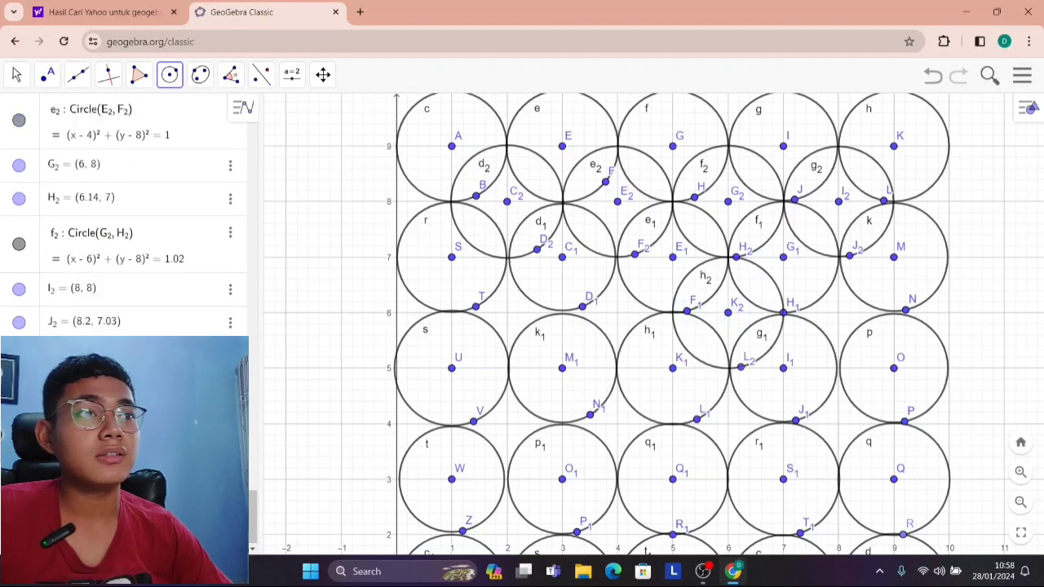
left_click(837, 311)
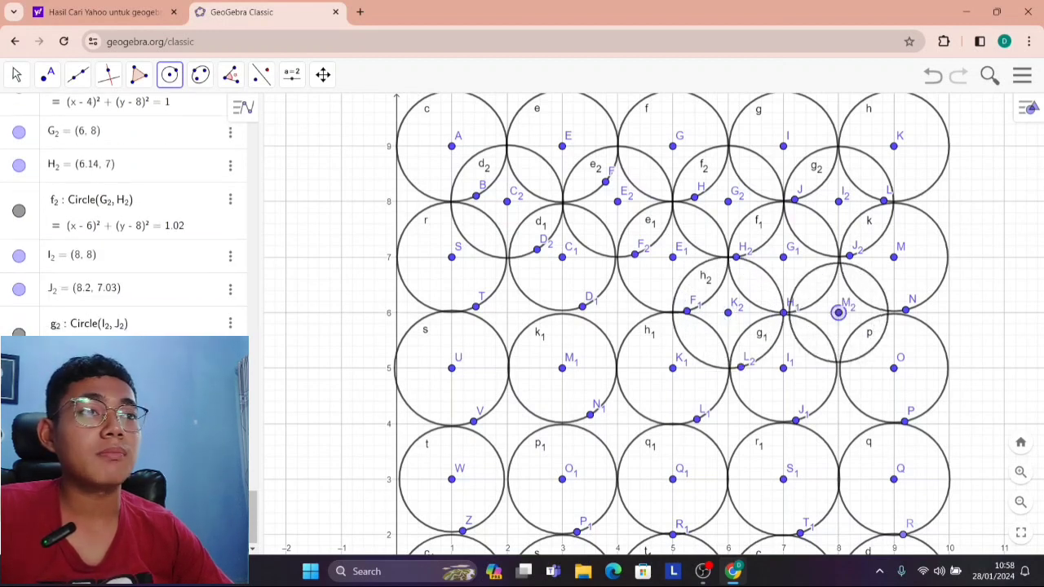
left_click(852, 368)
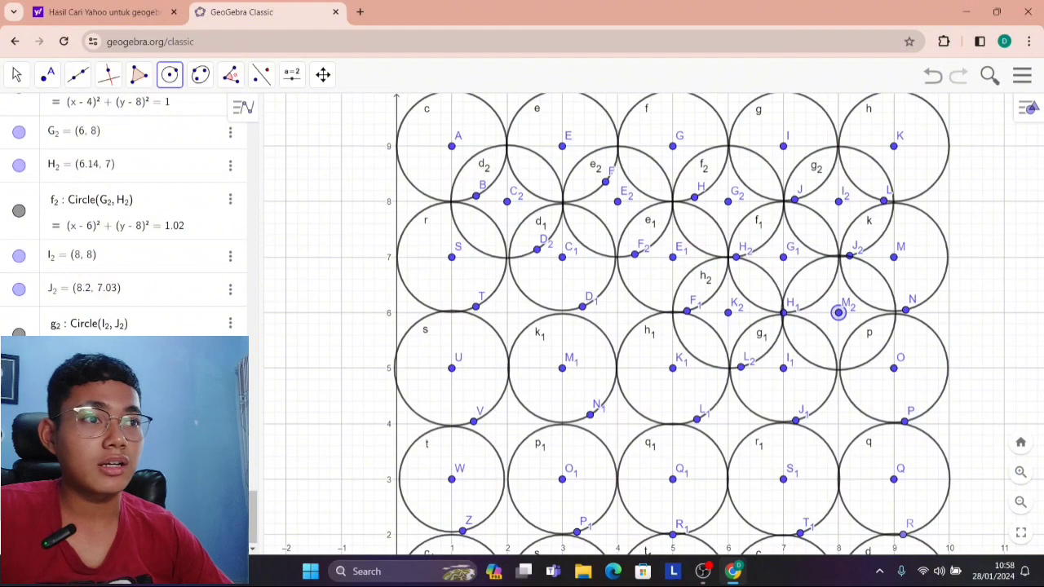
left_click(507, 311)
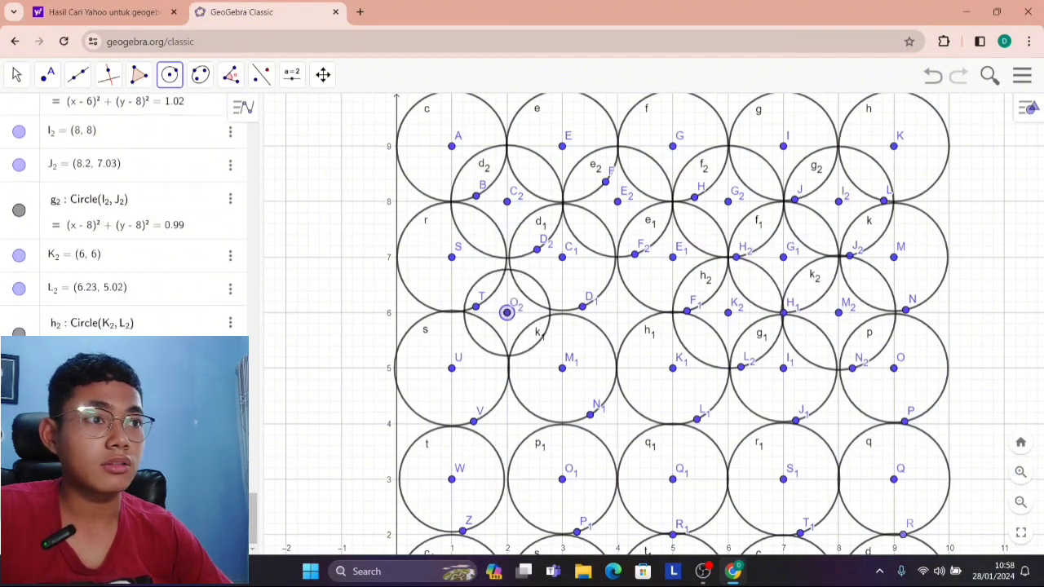
left_click(522, 365)
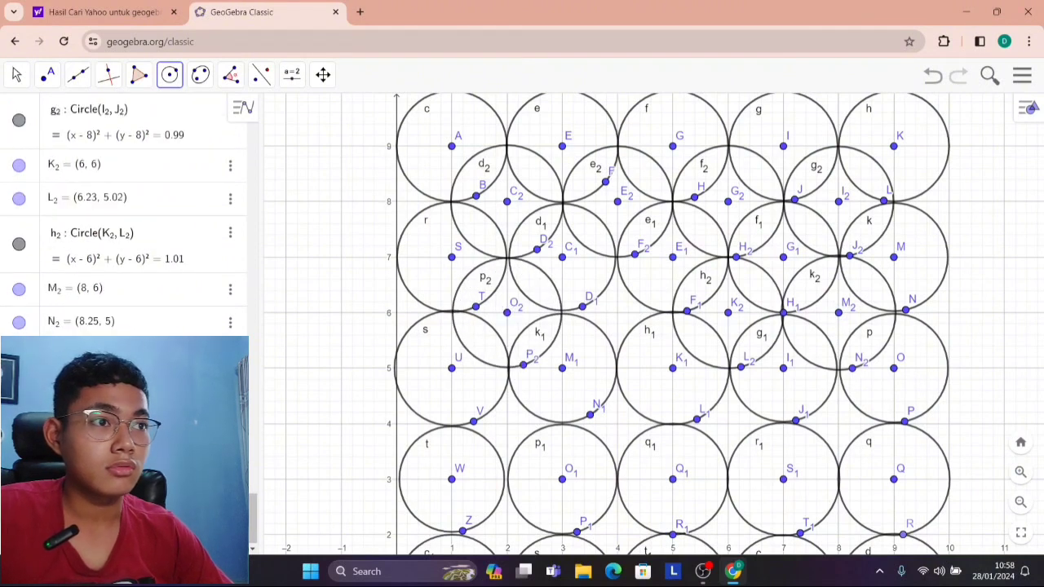
left_click(617, 311)
left_click(626, 367)
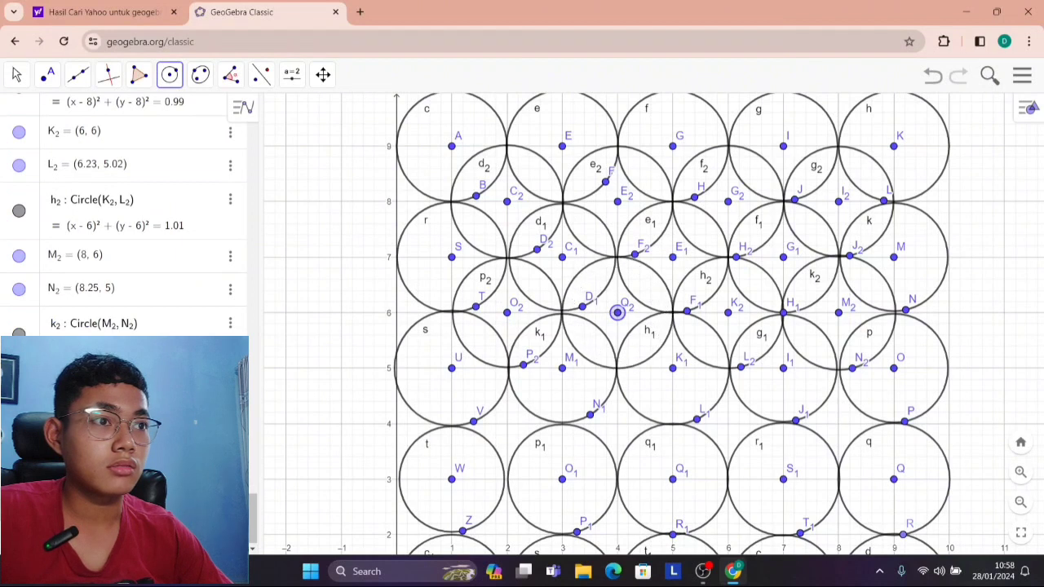
Draw an overlapping row of circles of radius about 1 centred at (2, 4), (4, 4), (6, 4) and (8, 4).
left_click(506, 422)
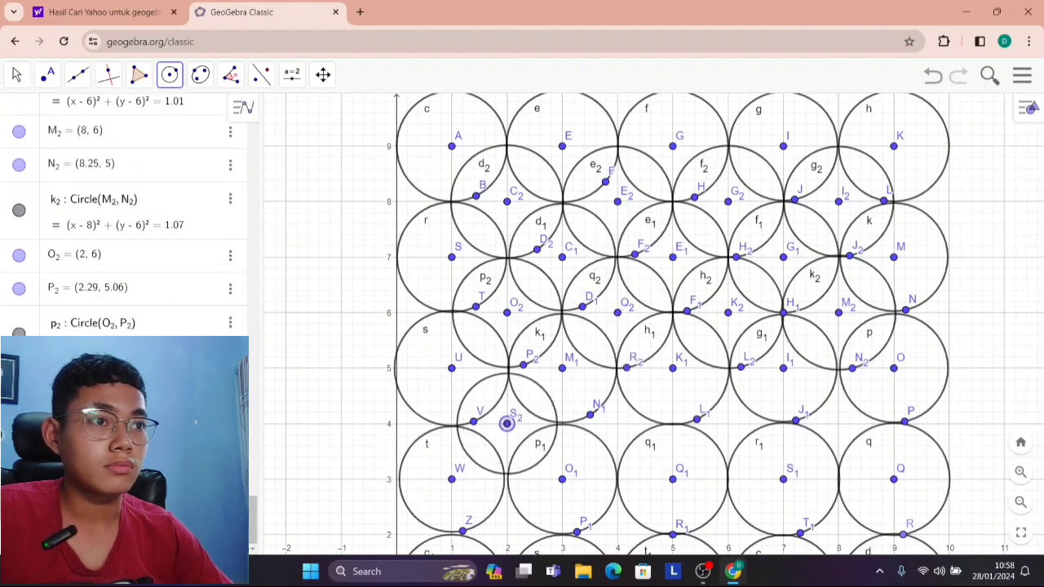
left_click(523, 475)
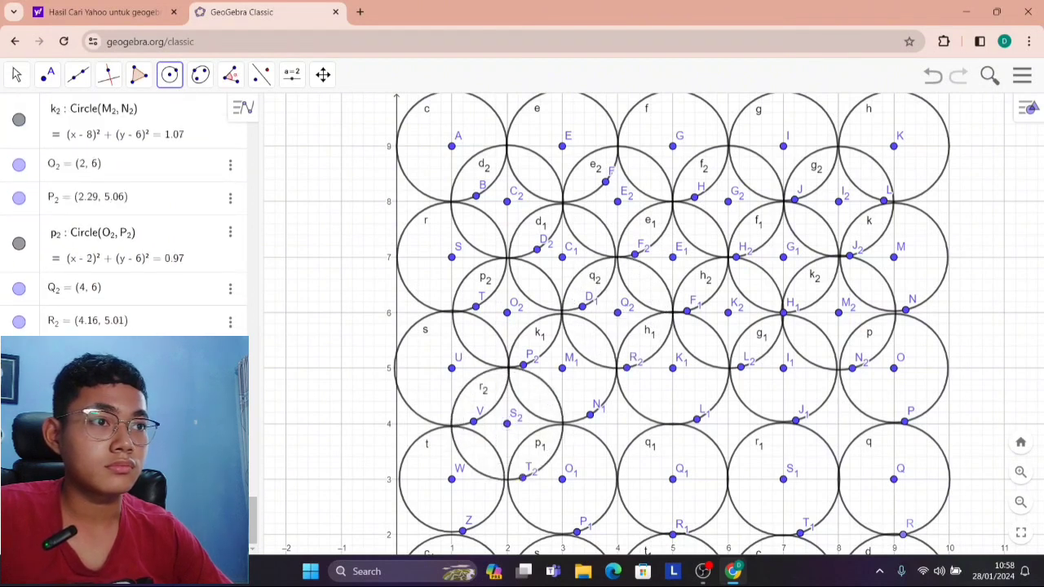
left_click(617, 423)
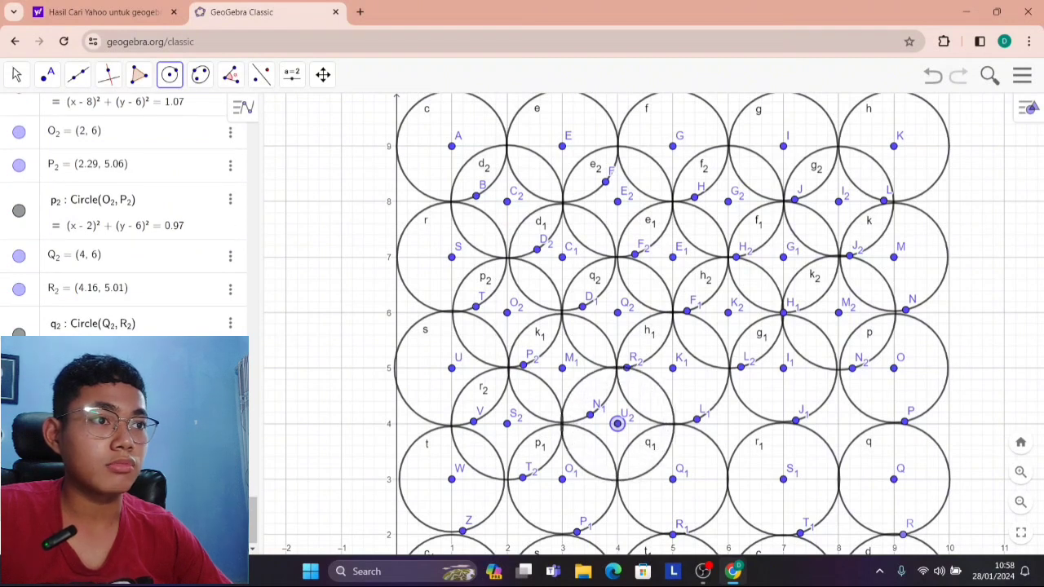
left_click(628, 479)
left_click(728, 423)
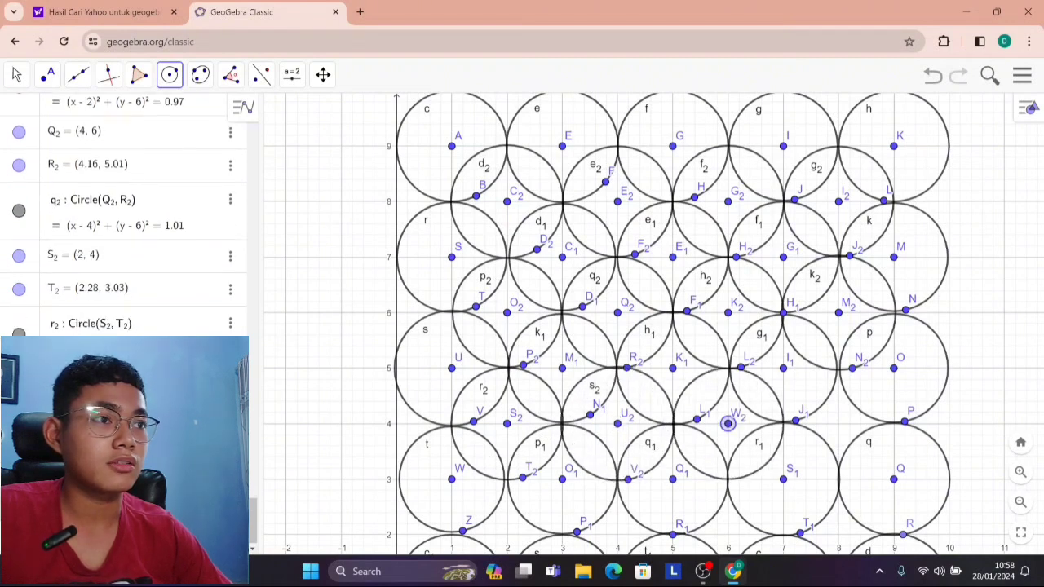
left_click(728, 478)
left_click(838, 422)
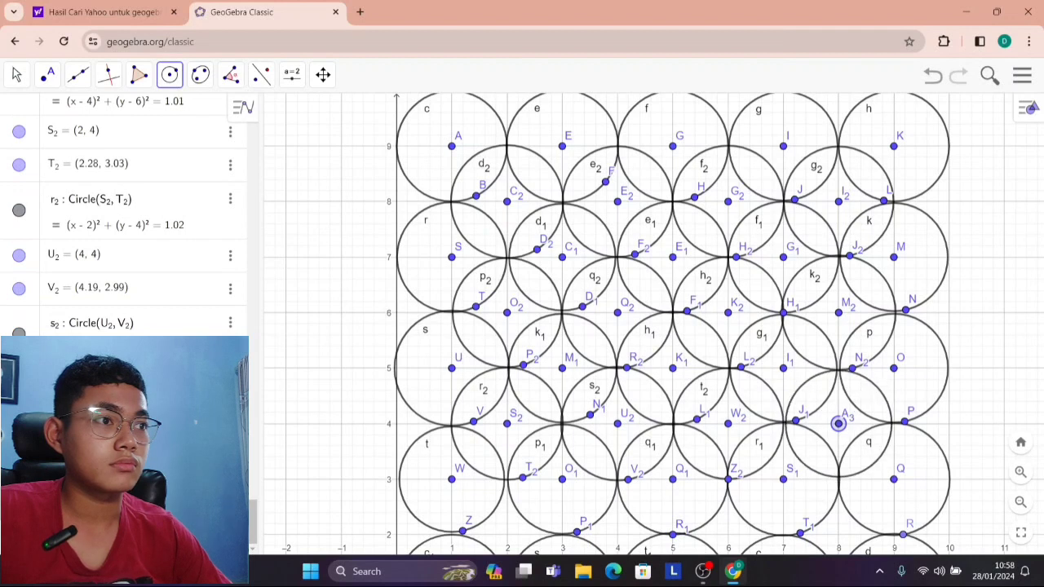
left_click(841, 477)
Draw a column of overlapping circles of radius about 1 centred at (0, 8), (0, 6), (0, 4) and (0, 2).
scroll(513, 451, "down", 6)
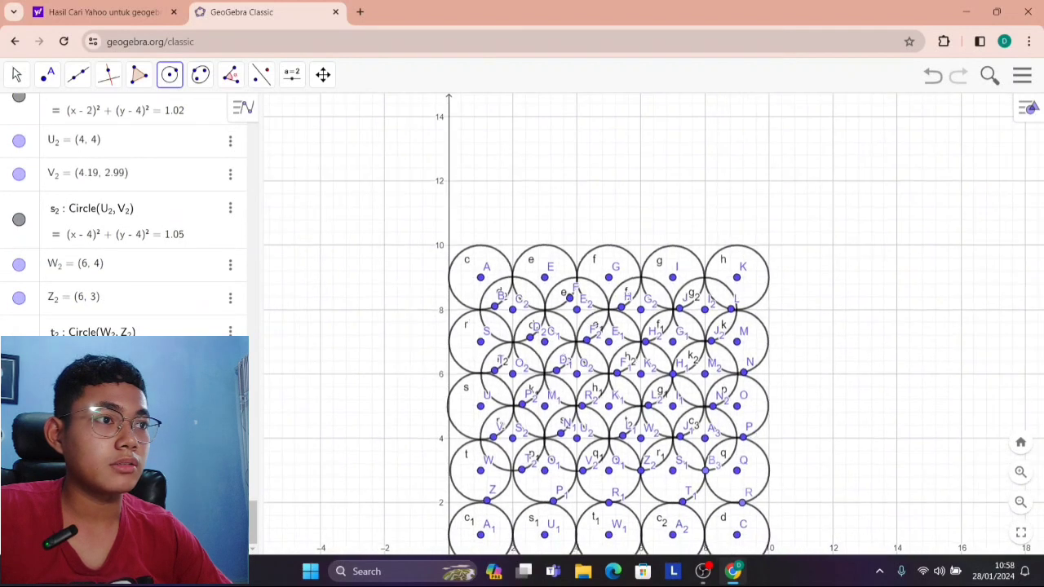
scroll(654, 325, "down", 1)
left_click(16, 75)
left_click_drag(367, 383, 322, 225)
left_click(170, 75)
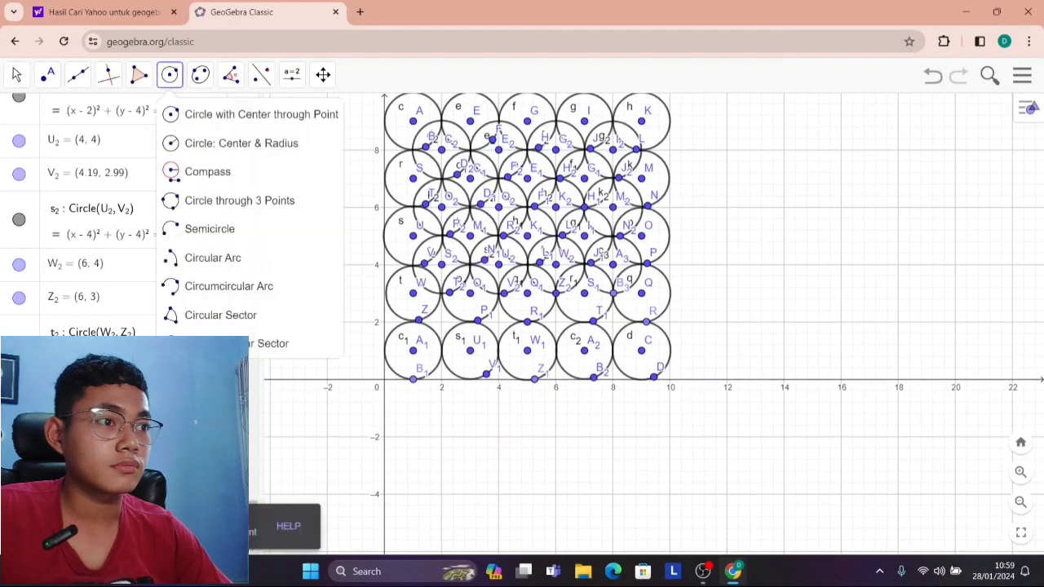
scroll(377, 137, "up", 2)
left_click(383, 155)
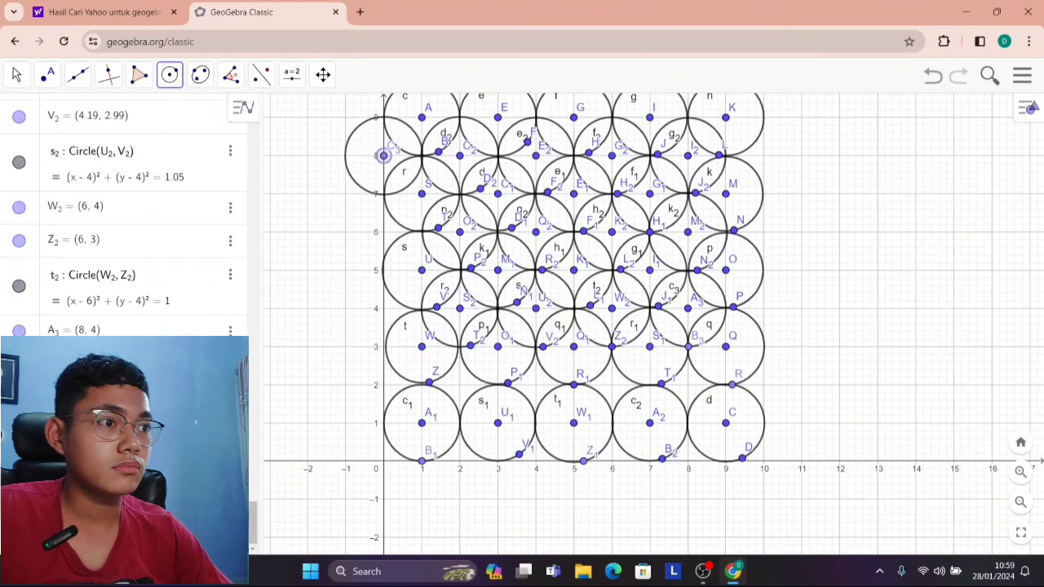
left_click(408, 182)
left_click(383, 231)
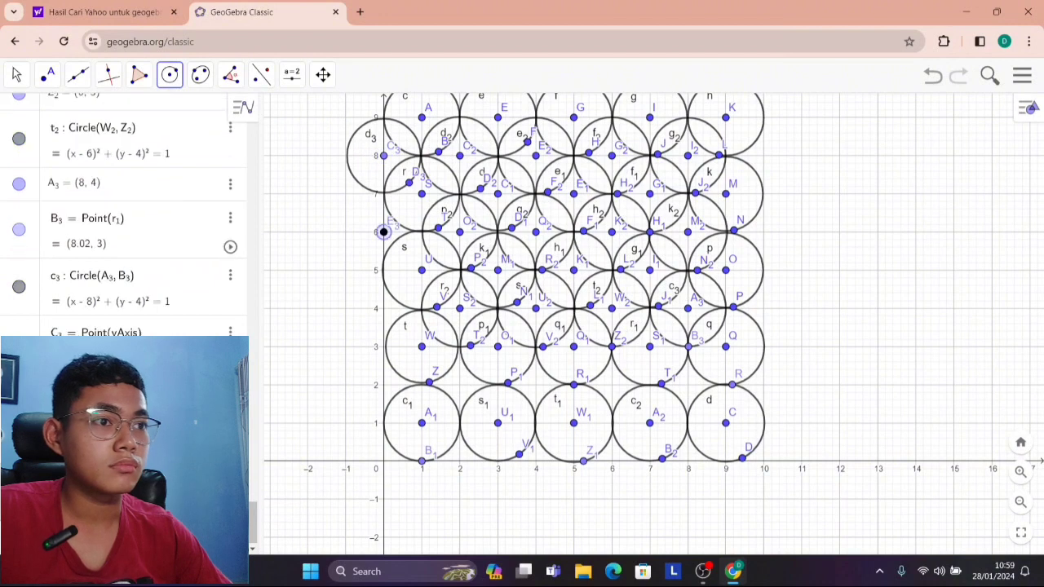
left_click(402, 267)
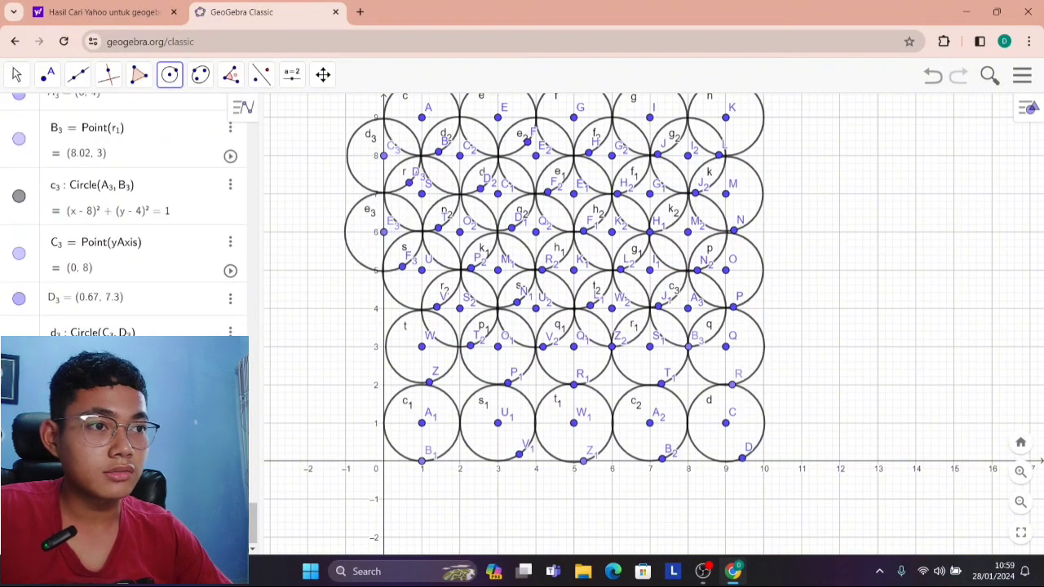
left_click(383, 308)
left_click(396, 343)
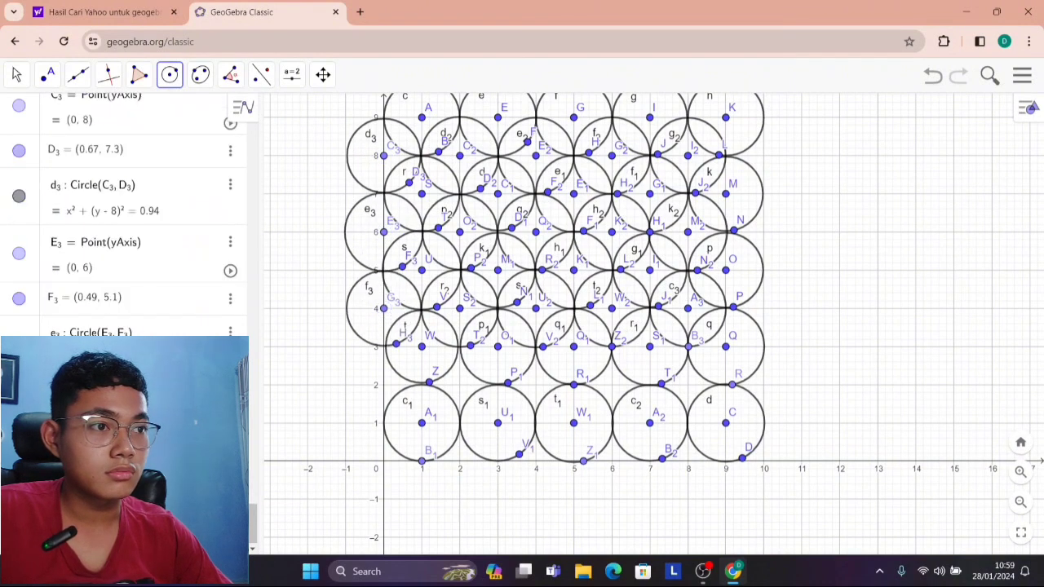
left_click(383, 384)
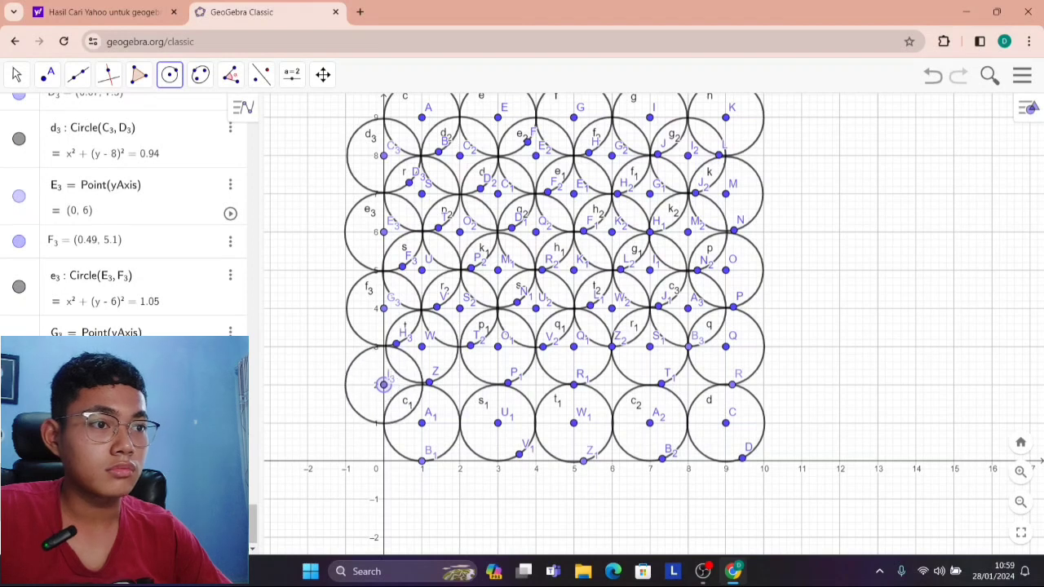
left_click(409, 416)
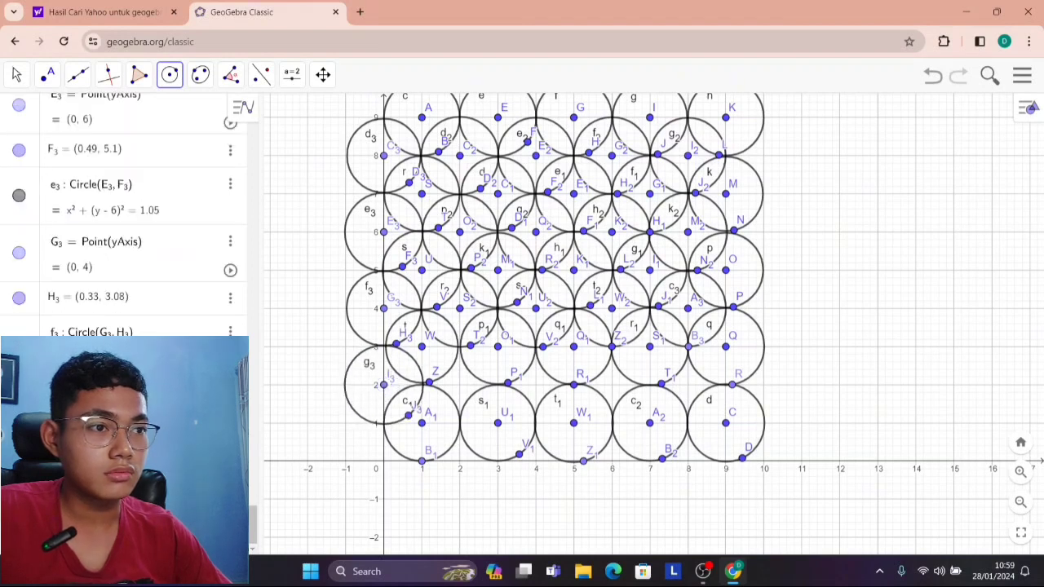
Draw overlapping circles of radius about 1 centred at (2, 2), (4, 2), (6, 2), (8, 2) and the origin.
left_click(460, 384)
left_click(460, 422)
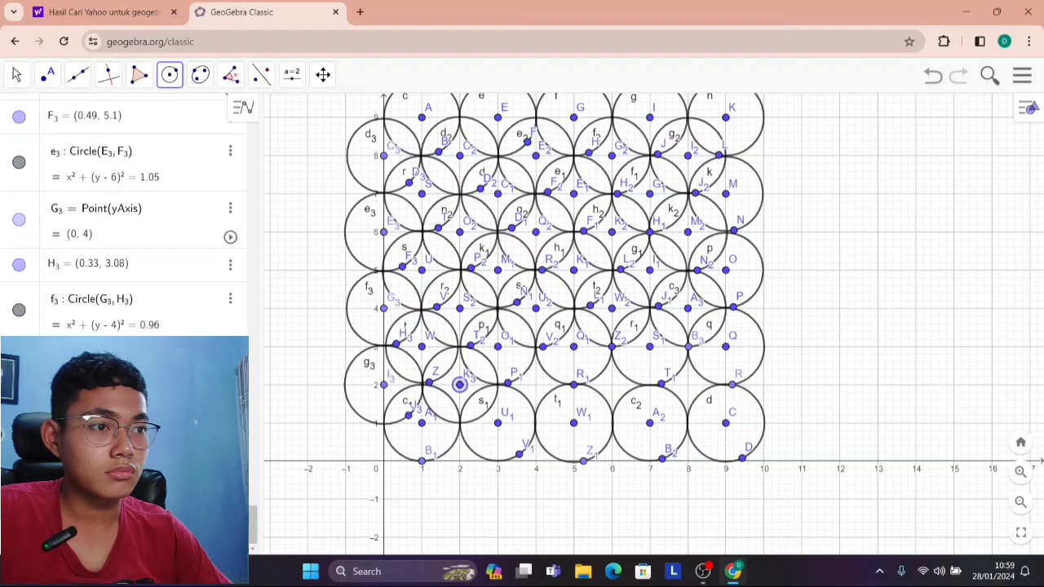
left_click(536, 384)
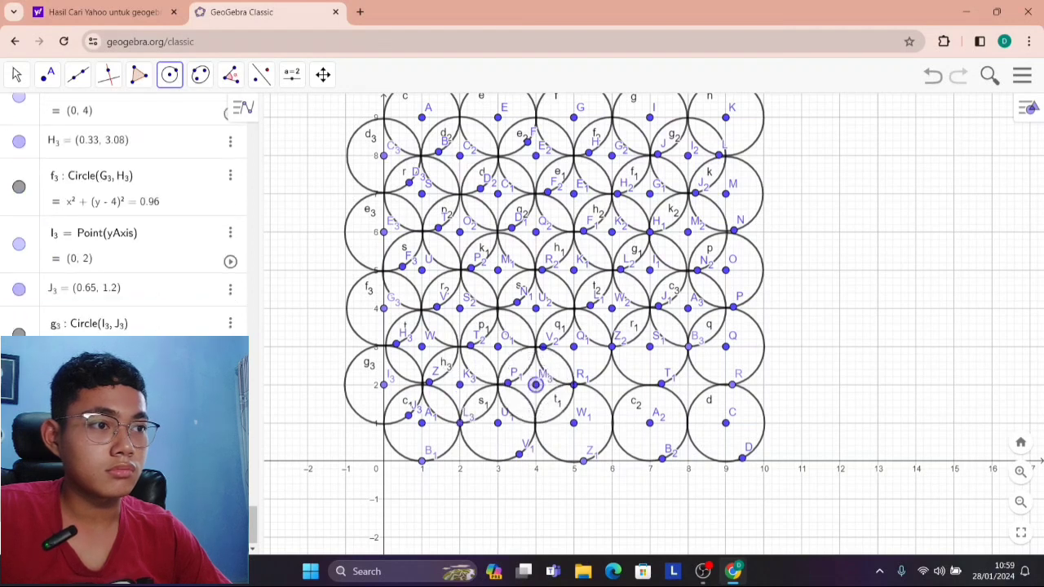
left_click(536, 423)
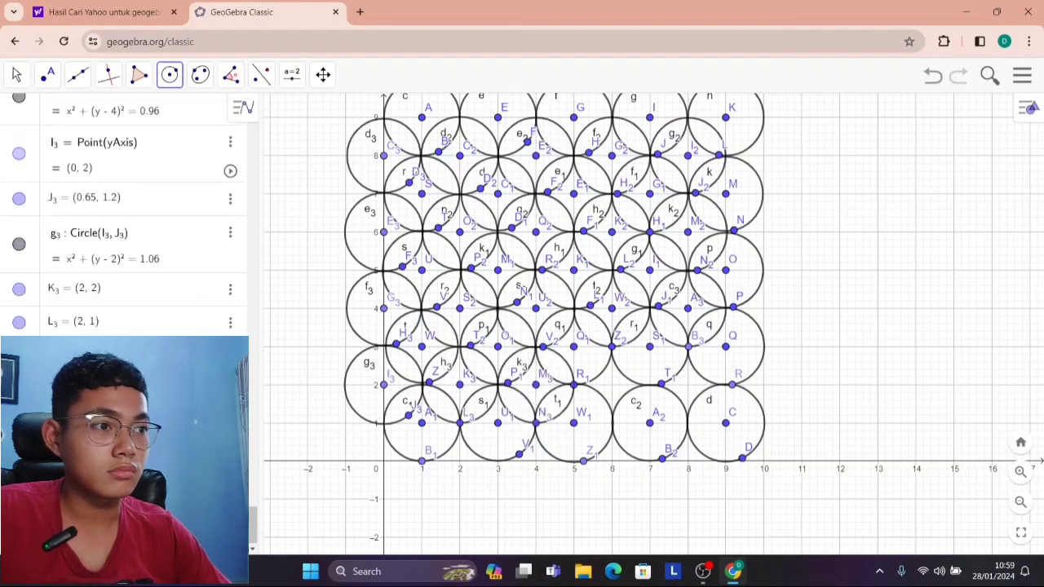
left_click(611, 384)
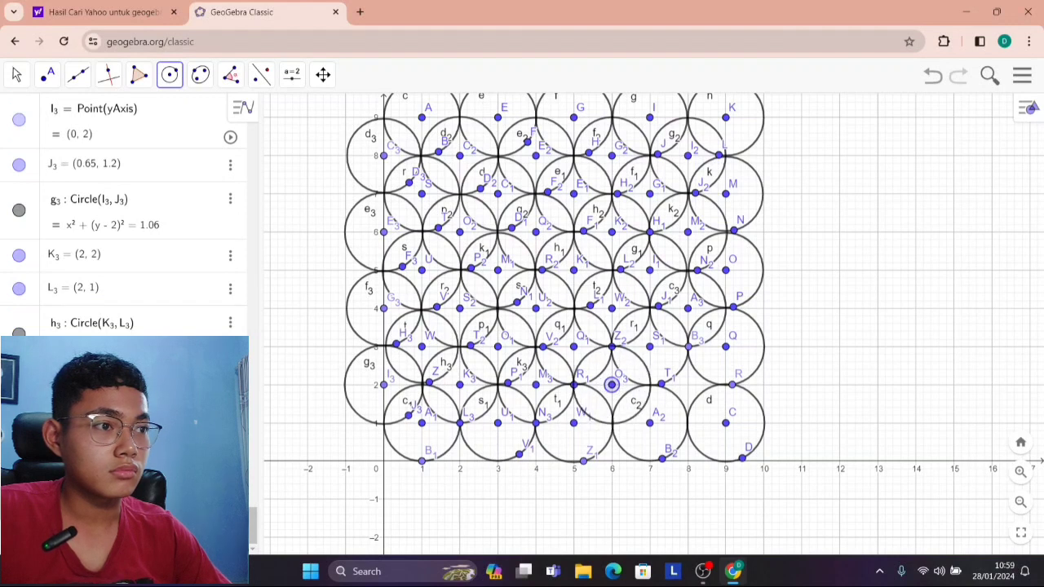
left_click(612, 423)
left_click(687, 384)
left_click(687, 423)
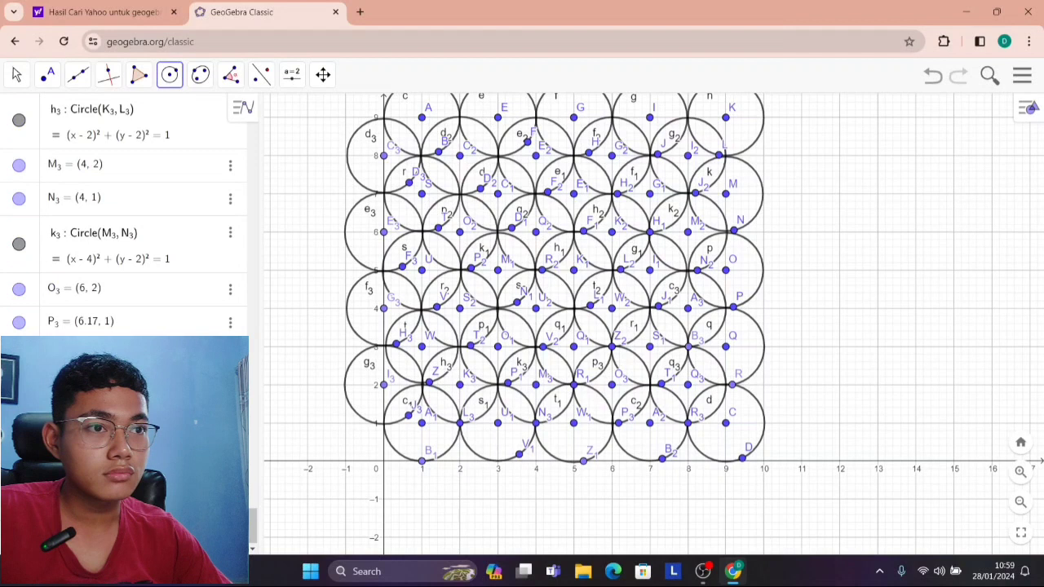
left_click(384, 460)
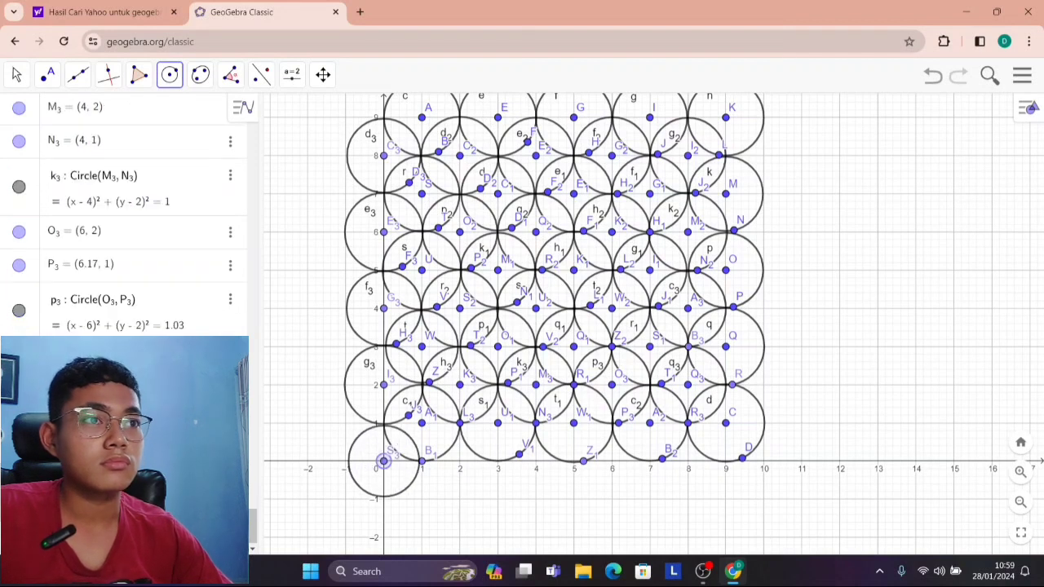
left_click(396, 495)
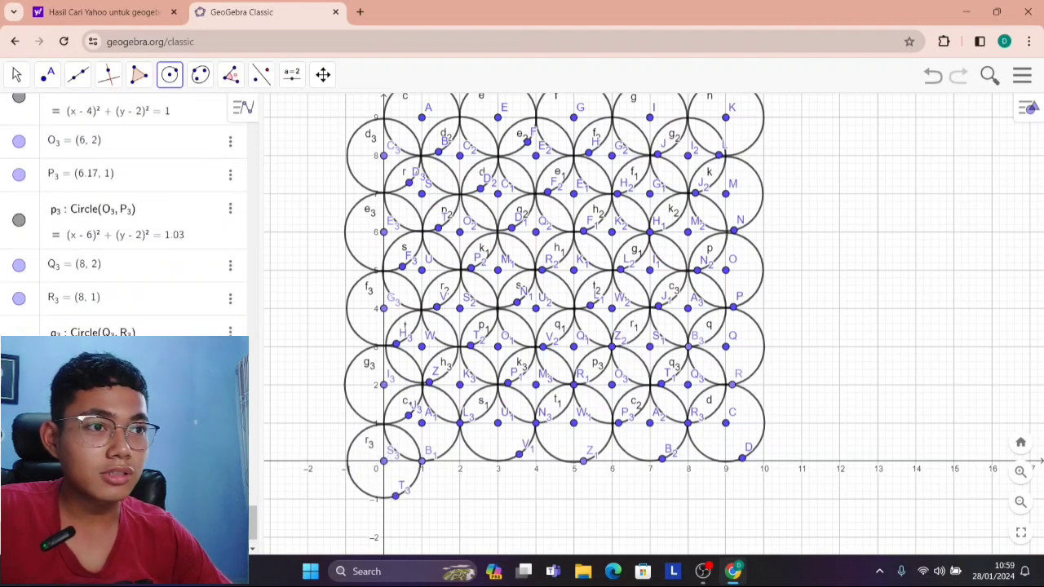
left_click(460, 461)
left_click(470, 498)
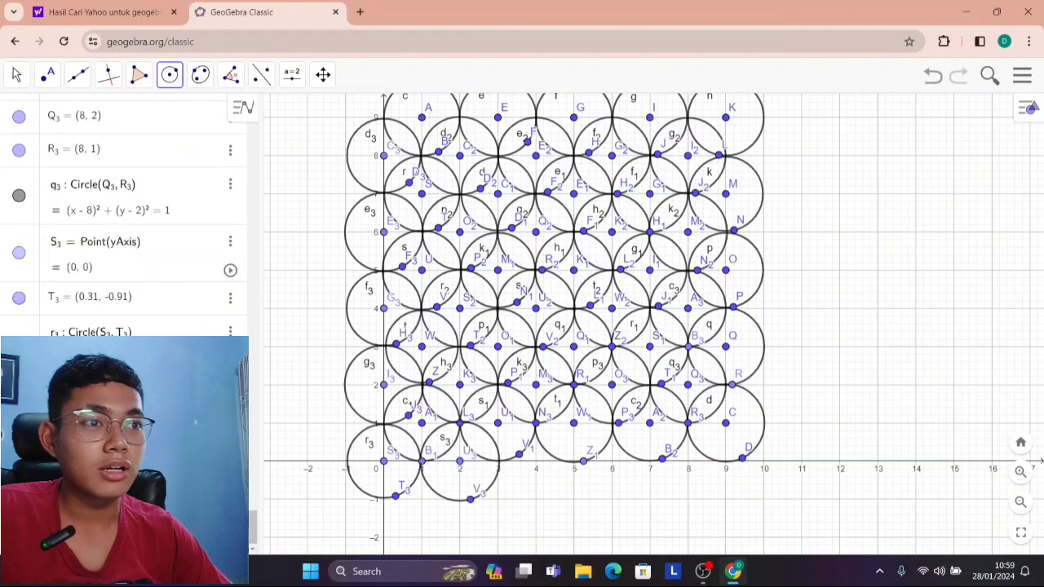
left_click(535, 461)
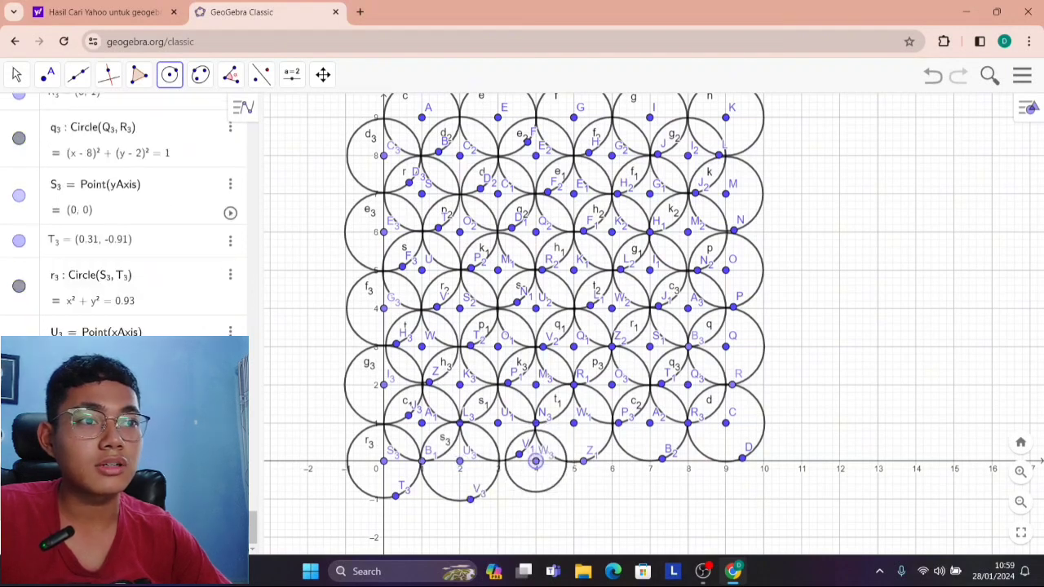
left_click(536, 499)
scroll(527, 513, "up", 5)
scroll(514, 511, "up", 3)
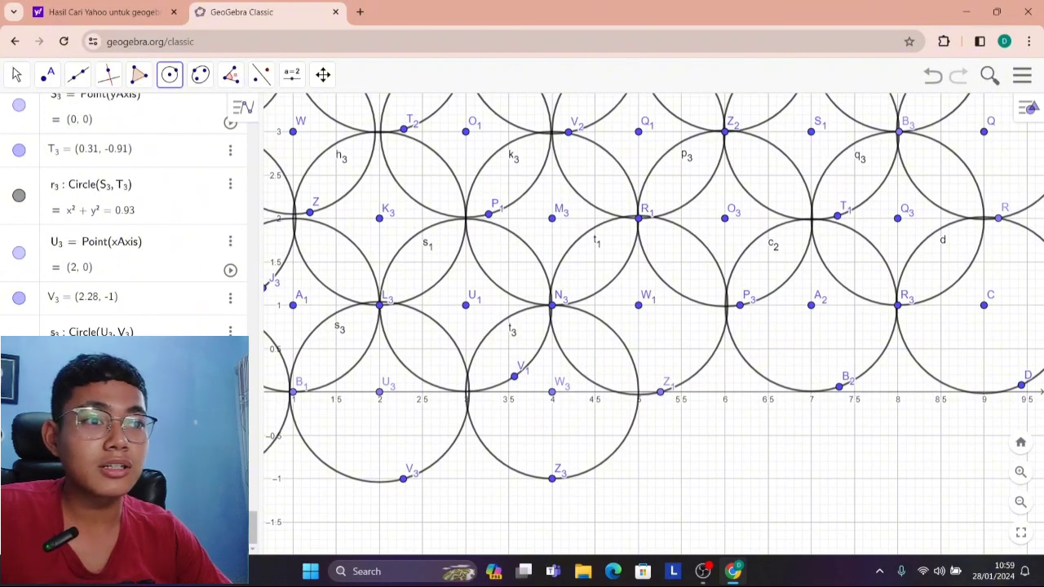
key("ctrl+z")
key("ctrl+z")
key("ctrl+z")
key("ctrl+z")
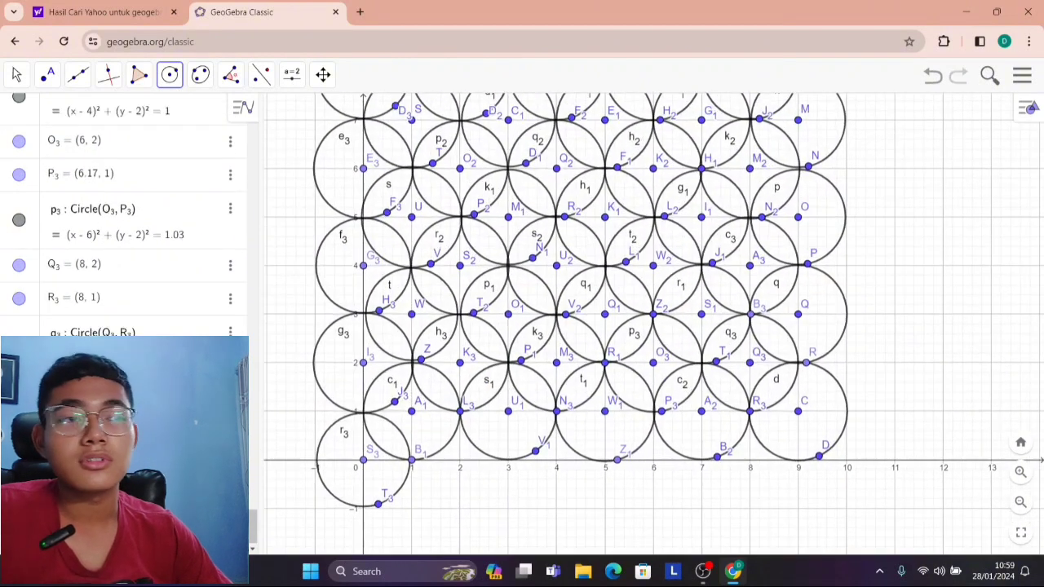
Draw a row of circles of radius about 1 centred at (2, 0), (4, 0), (6, 0) and (8, 0).
left_click(460, 459)
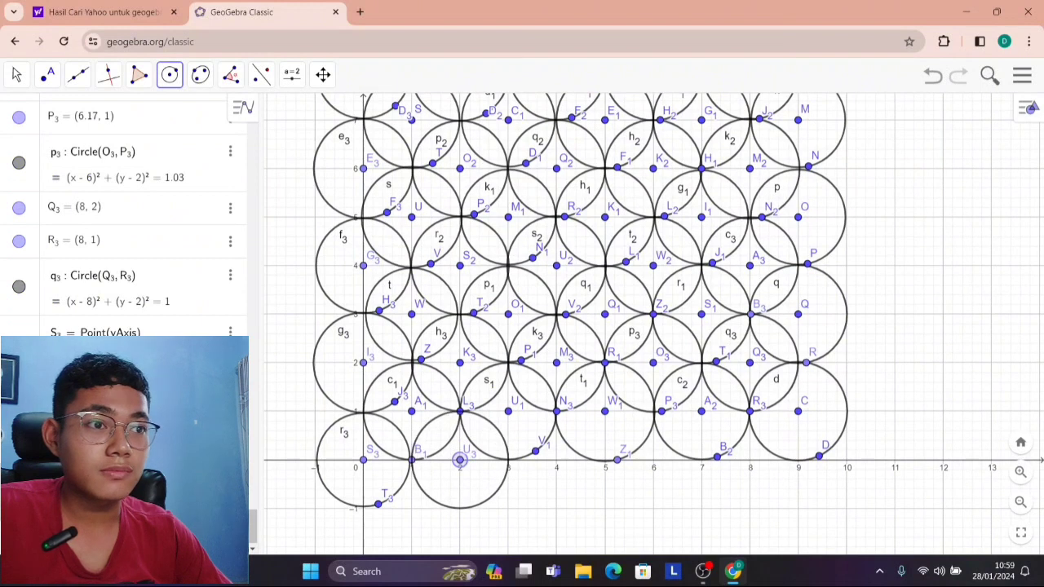
left_click(472, 507)
left_click(556, 459)
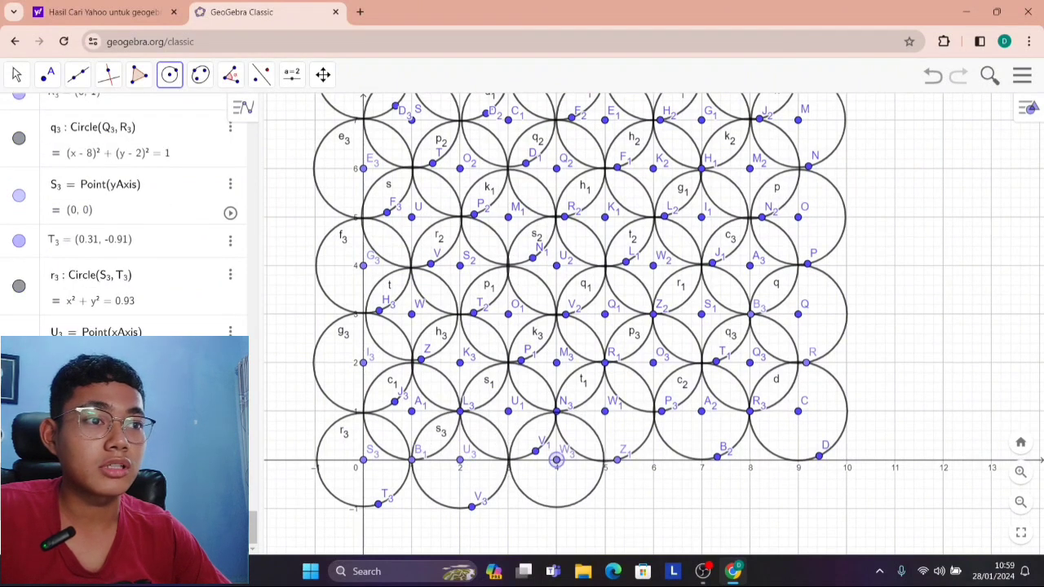
left_click(566, 506)
left_click(651, 466)
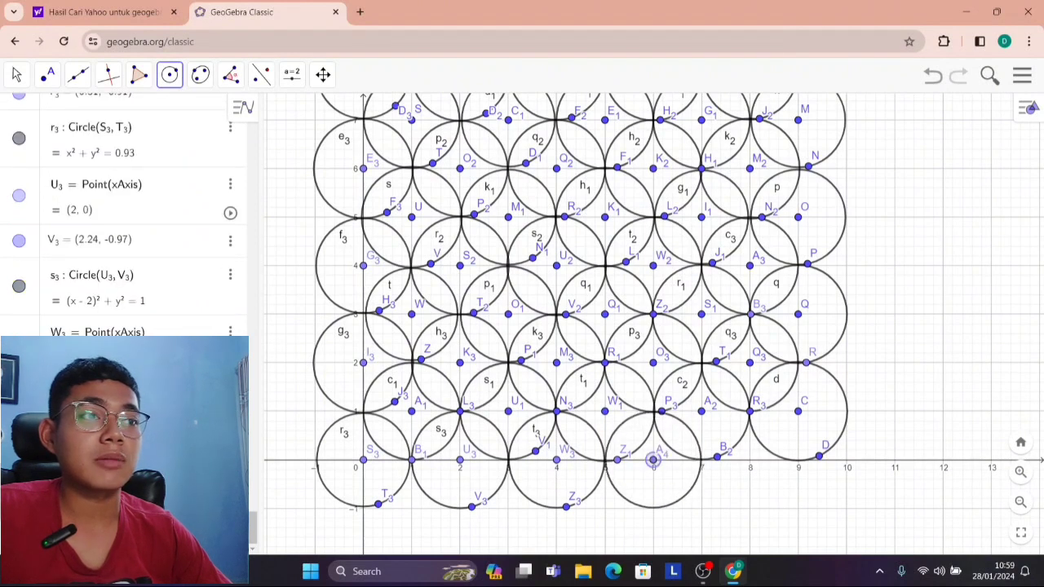
left_click(662, 507)
left_click(749, 460)
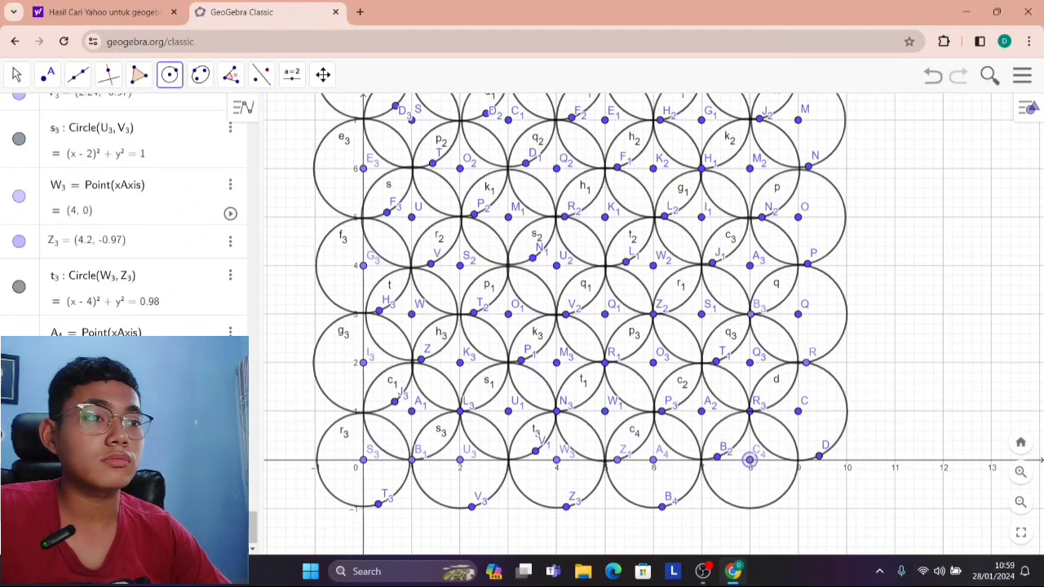
left_click(749, 508)
Draw a circle of radius about 1 centred at (9, -1), just below the grid's last column.
scroll(743, 417, "down", 3)
scroll(733, 383, "down", 1)
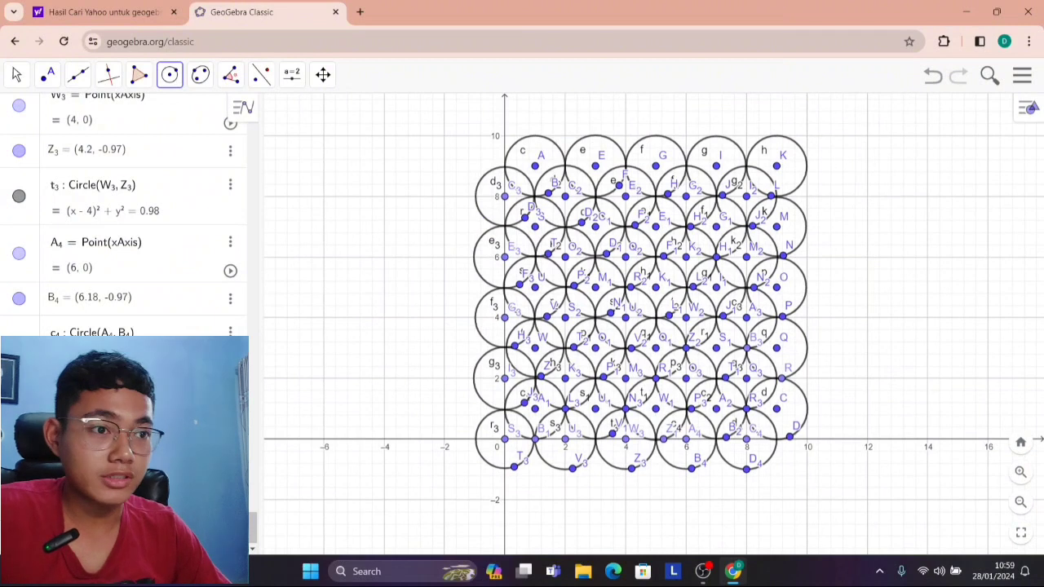
scroll(548, 297, "down", 2)
left_click(16, 75)
left_click_drag(783, 382, 740, 352)
scroll(711, 398, "up", 8)
scroll(711, 398, "up", 1)
left_click(231, 74)
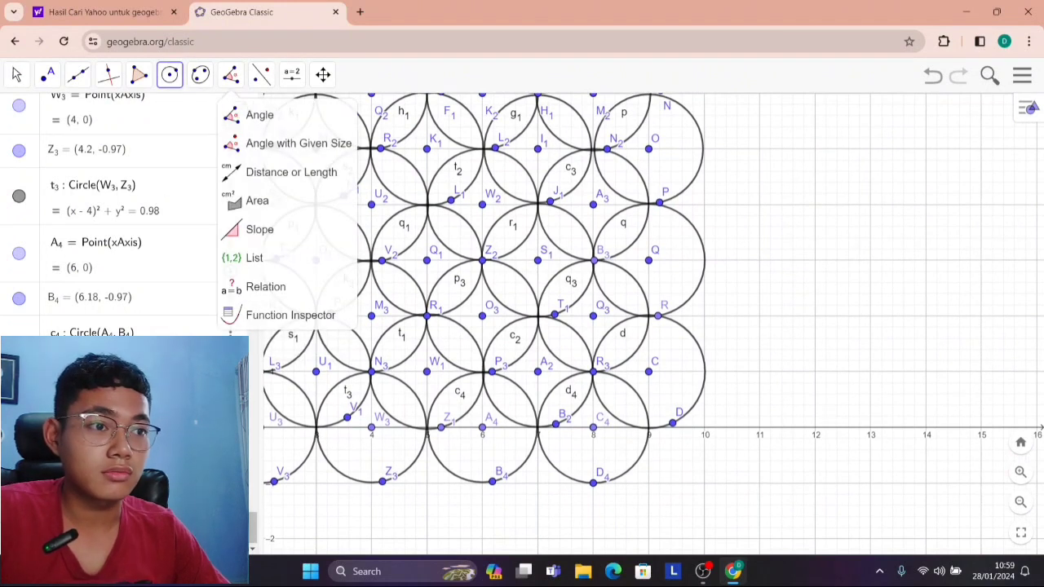
left_click(648, 427)
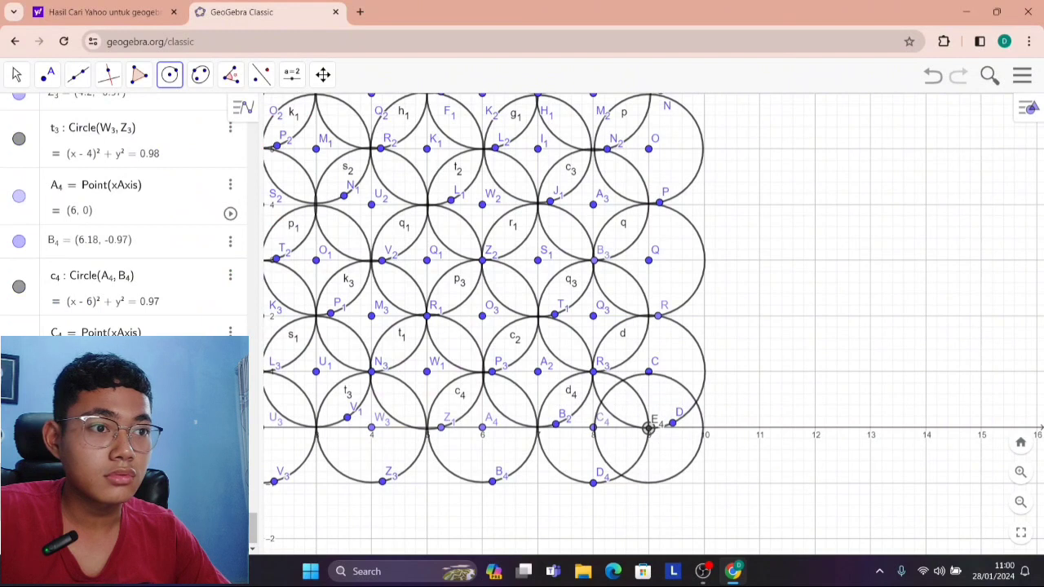
key("ctrl+z")
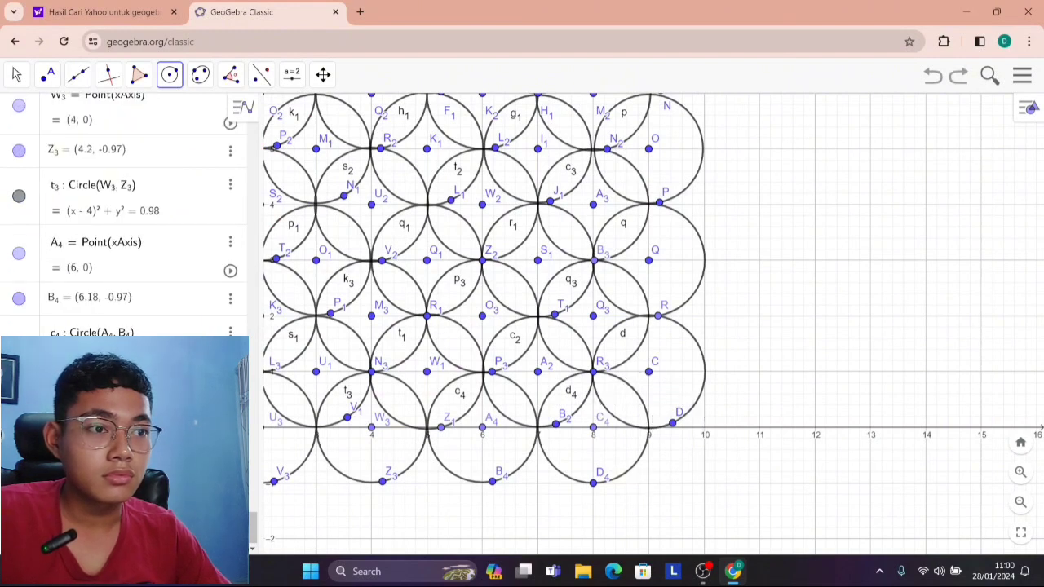
left_click(648, 482)
left_click(675, 531)
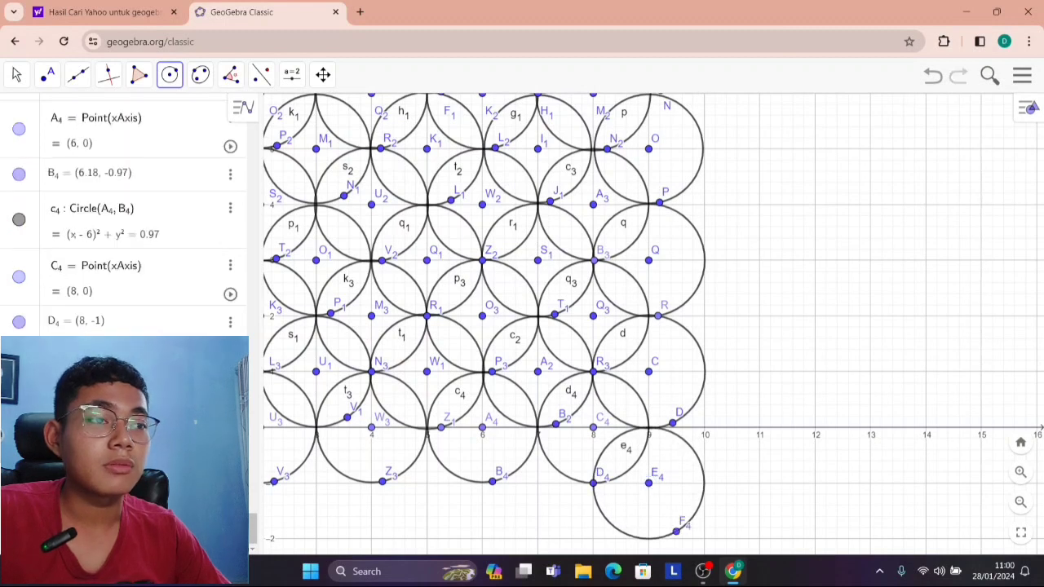
Draw boundary segments from (0, 10) to (10, 10) and from (10, 10) down to (10, 0).
scroll(550, 303, "down", 5)
left_click(16, 74)
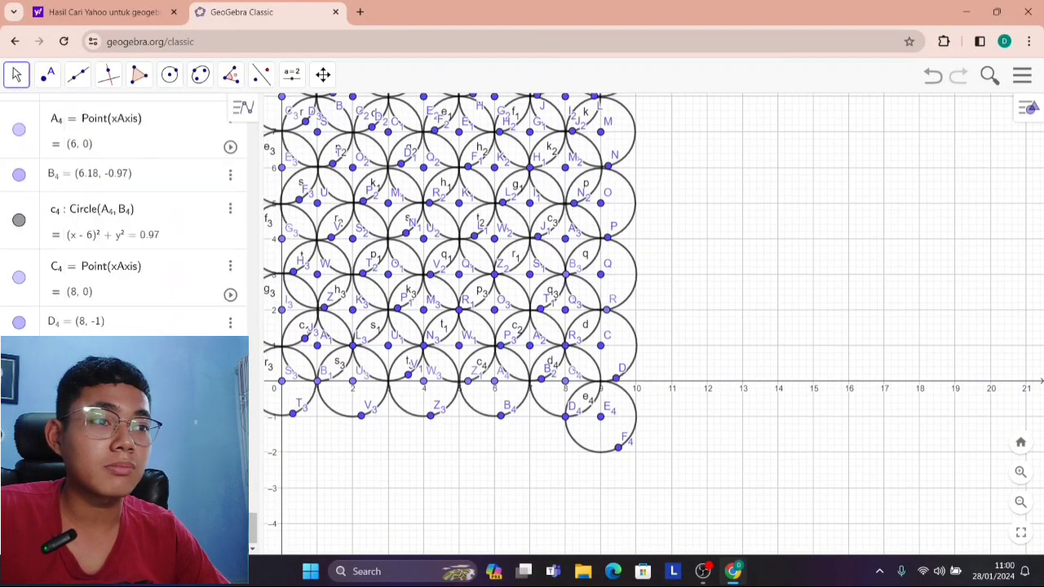
left_click_drag(734, 285, 734, 406)
left_click_drag(734, 342, 801, 342)
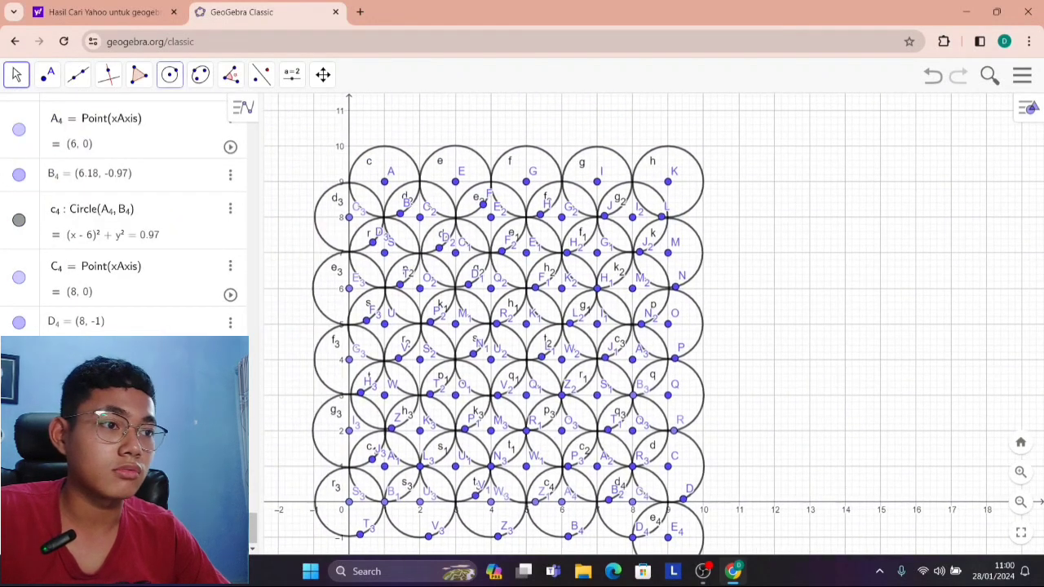
left_click(78, 74)
left_click(102, 141)
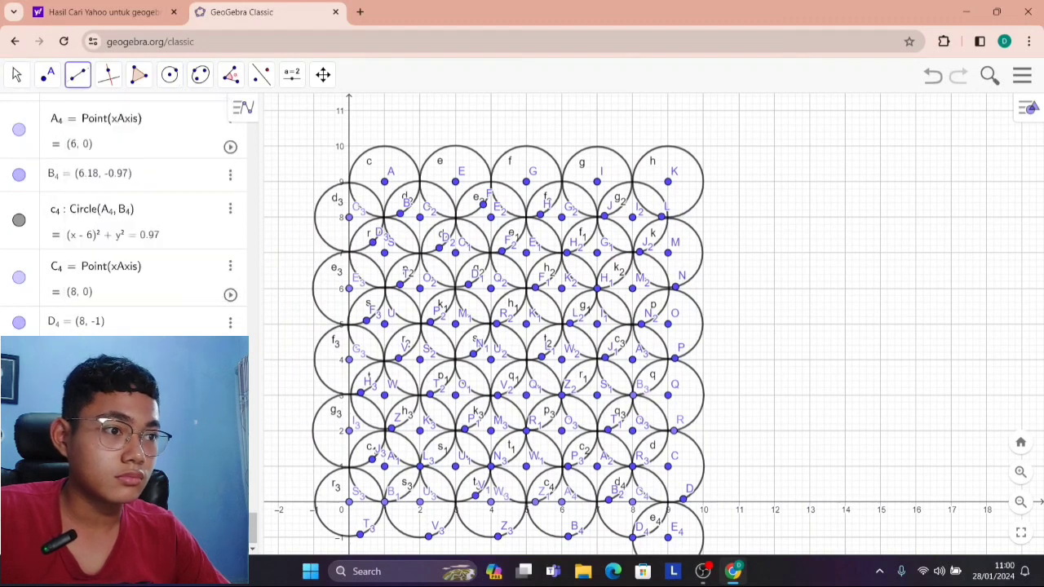
left_click(349, 146)
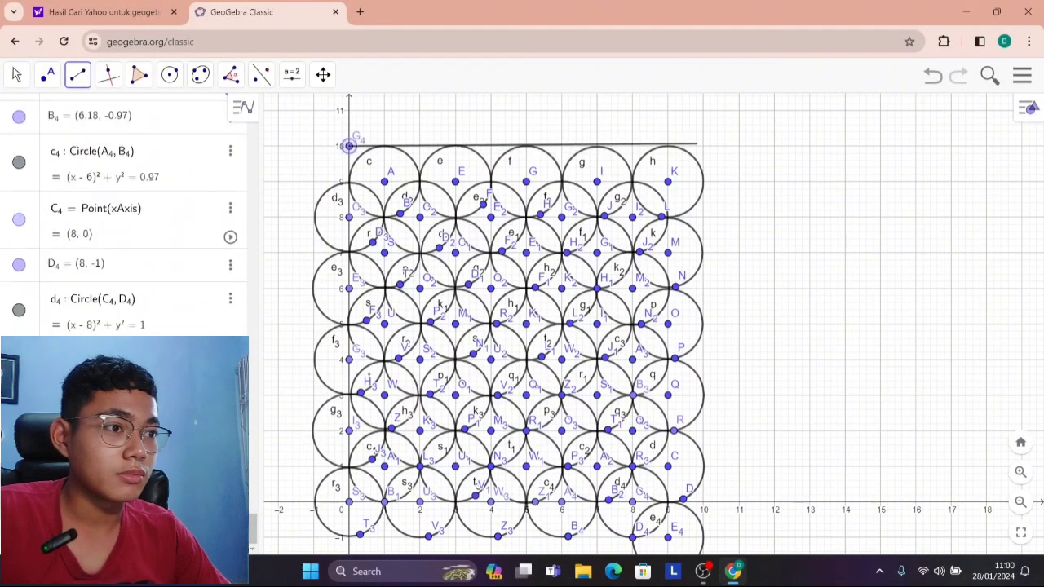
left_click(703, 145)
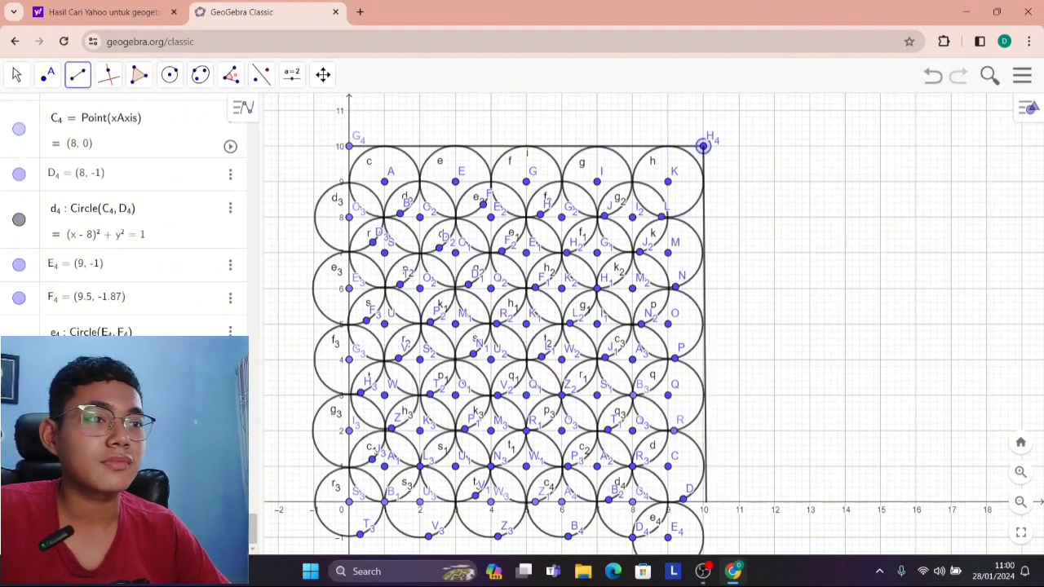
left_click(703, 499)
Examine closely how the circle centred at (9, 1) meets the vertical boundary segment at x = 10.
scroll(738, 442, "up", 6)
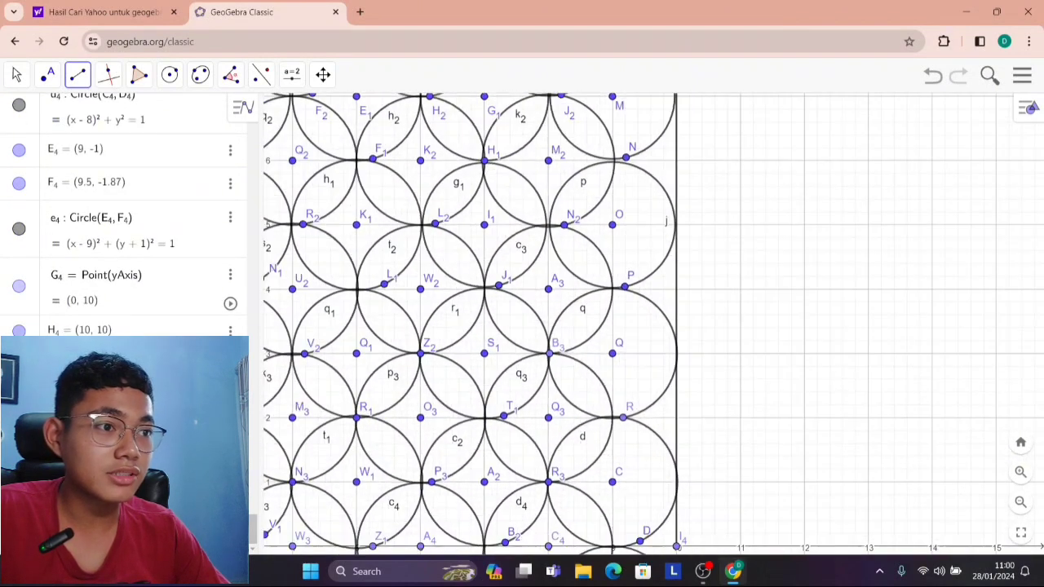
left_click(16, 76)
left_click_drag(734, 204, 672, 101)
scroll(672, 402, "up", 7)
left_click_drag(672, 402, 708, 348)
scroll(662, 405, "up", 3)
left_click_drag(662, 405, 750, 455)
mouse_move(488, 327)
left_mouse_down()
mouse_move(468, 323)
mouse_move(495, 334)
mouse_move(489, 326)
left_mouse_up()
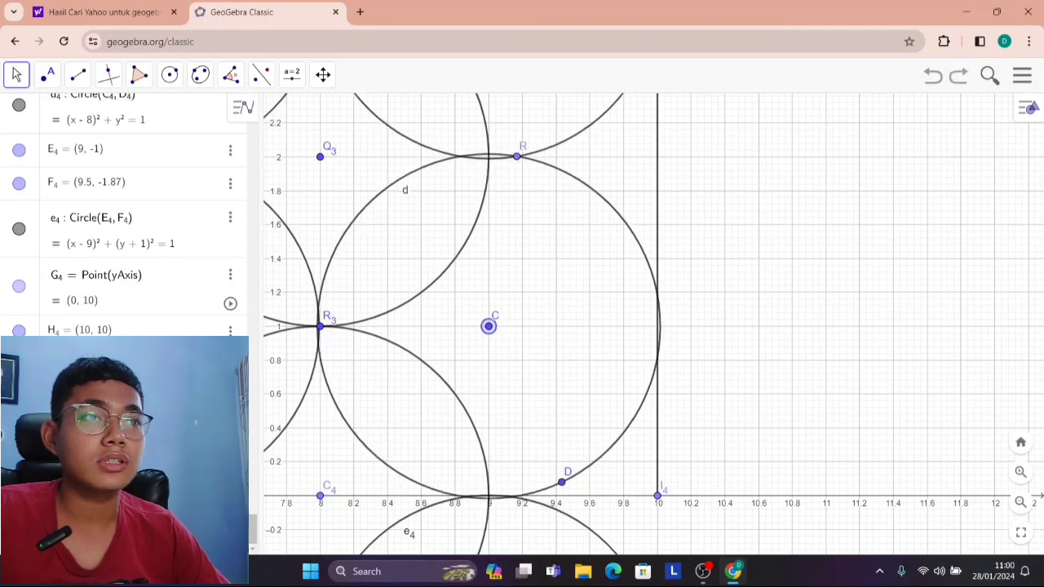
Delete the circles centred at (9, 1) and (9, 3) beside the vertical boundary segment.
left_click(323, 74)
left_click(358, 286)
left_click(608, 206)
scroll(584, 230, "down", 5)
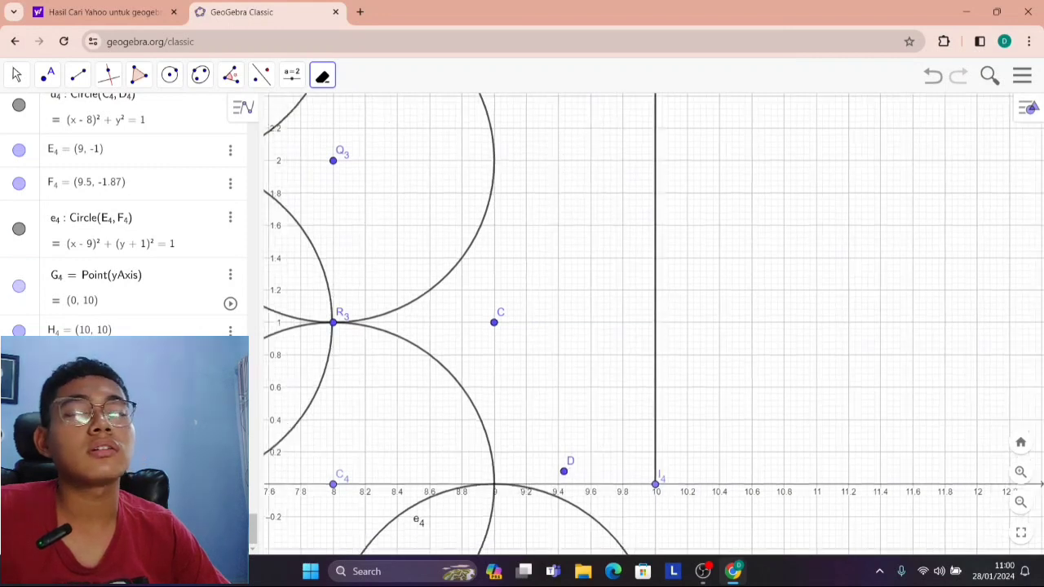
left_click(16, 74)
left_click_drag(563, 196, 562, 354)
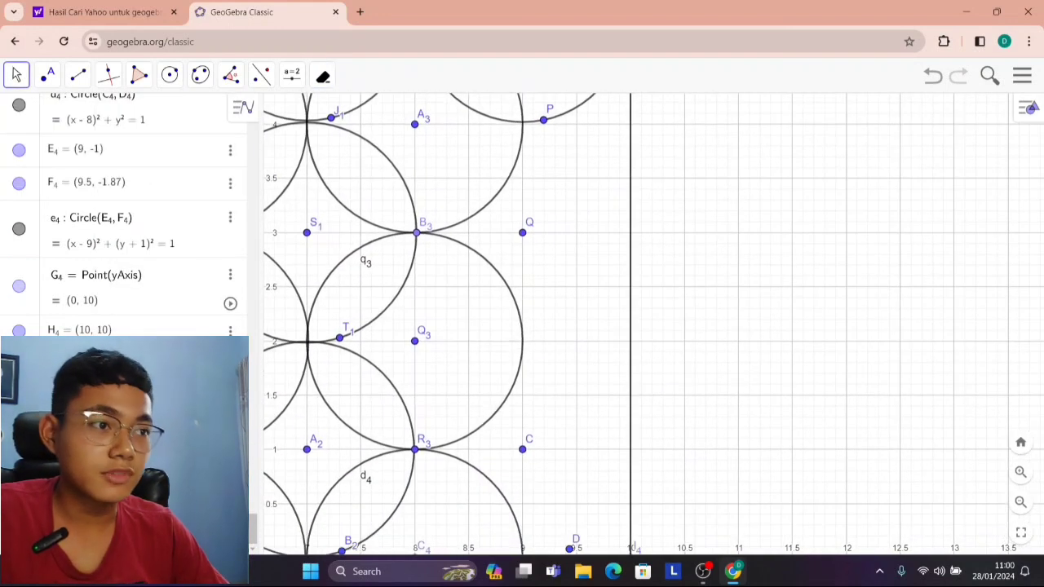
Try circles centred at (9.5, 2) and (9, 3.5) near the vertical boundary segment, undoing each attempt.
left_click(47, 74)
mouse_move(169, 74)
left_click(214, 115)
scroll(594, 357, "up", 3)
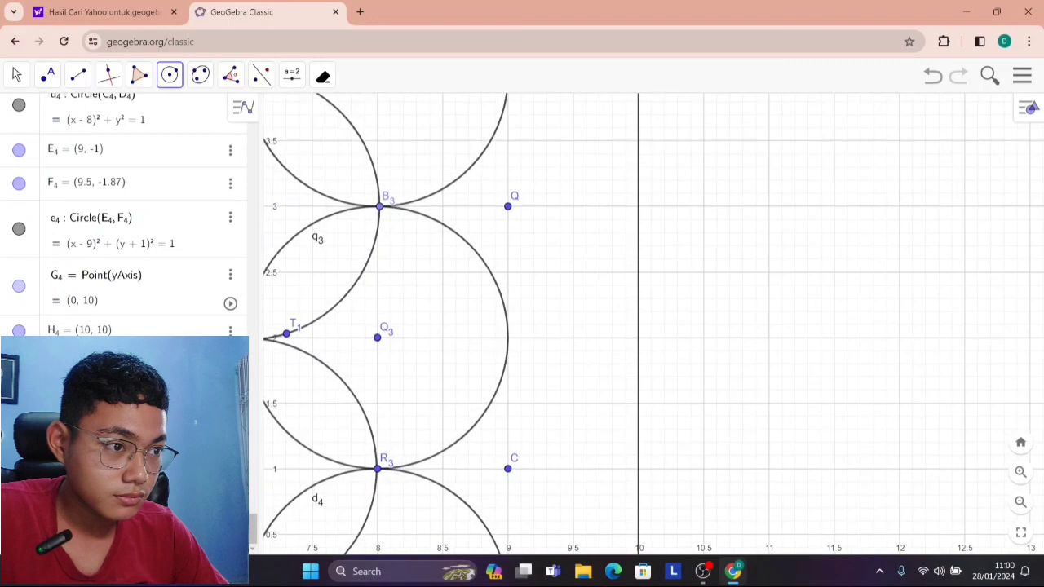
scroll(584, 335, "down", 2)
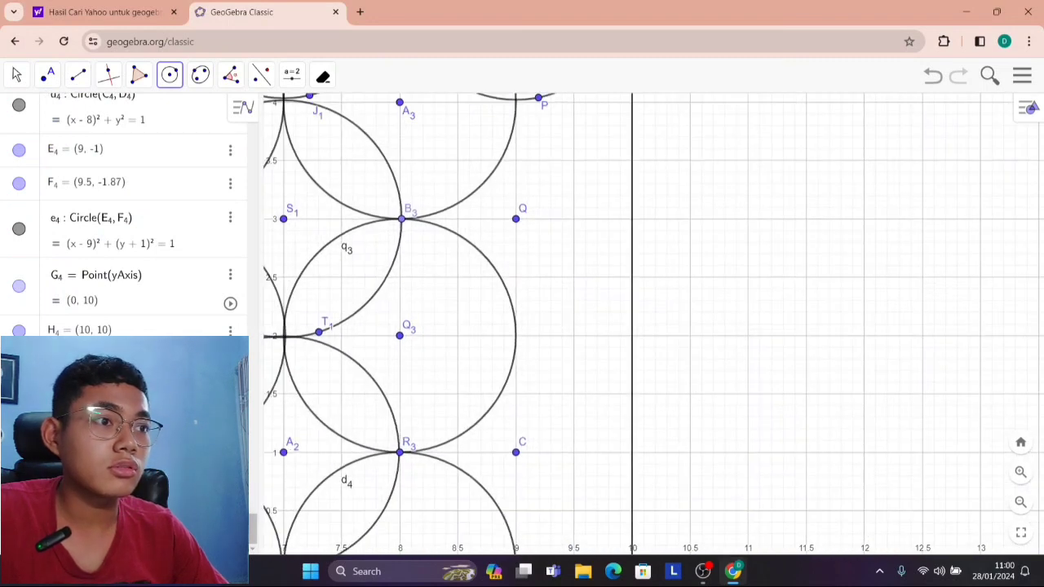
left_click(574, 335)
left_click(572, 415)
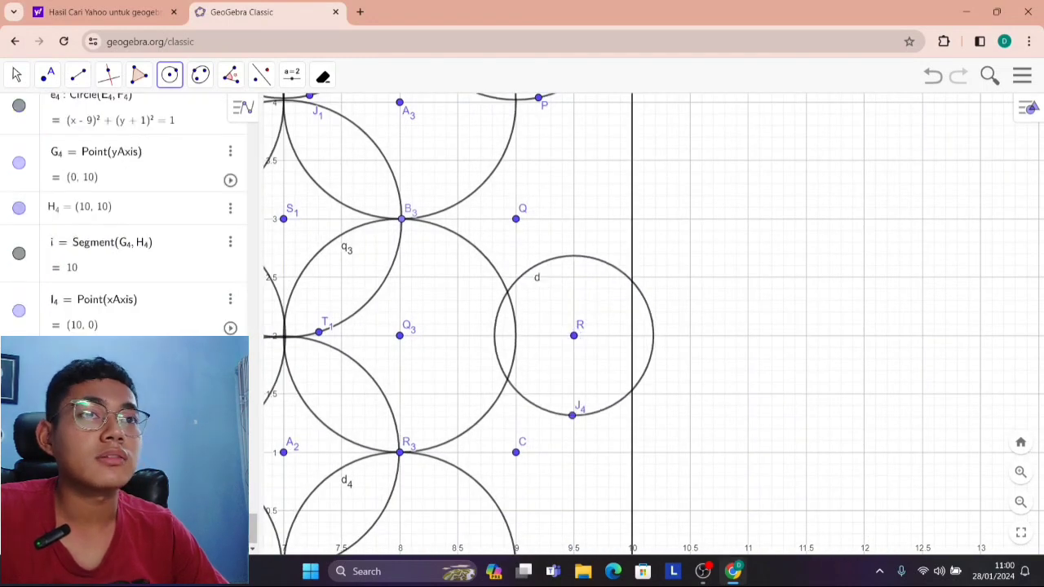
key("ctrl+z")
left_click(573, 169)
left_click(560, 253)
key("ctrl+z")
left_click(516, 161)
left_click(516, 219)
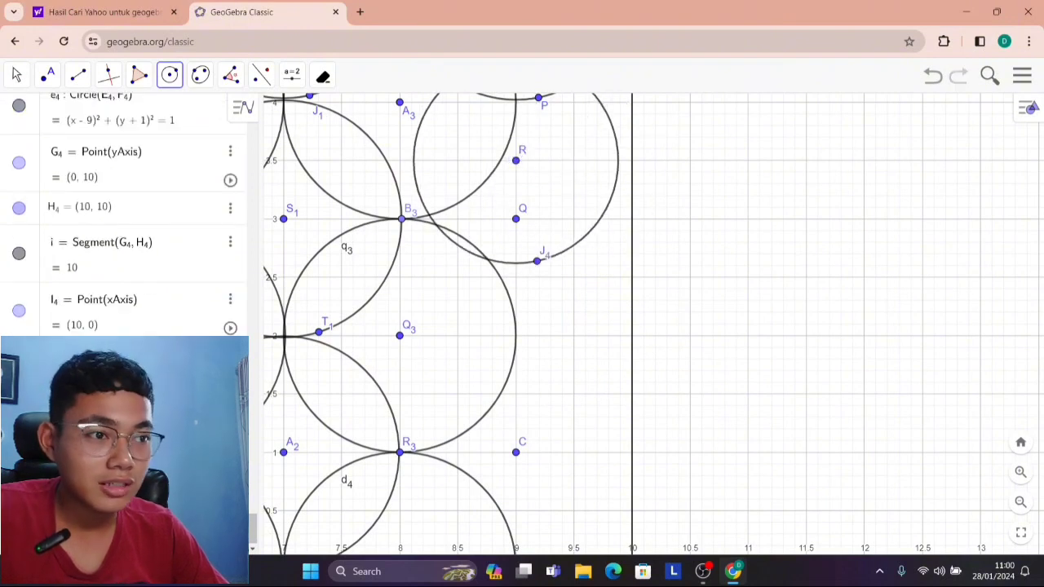
key("ctrl+z")
Draw a circle of radius about 1 centred at (10, 2) on the vertical boundary segment.
scroll(516, 371, "down", 1)
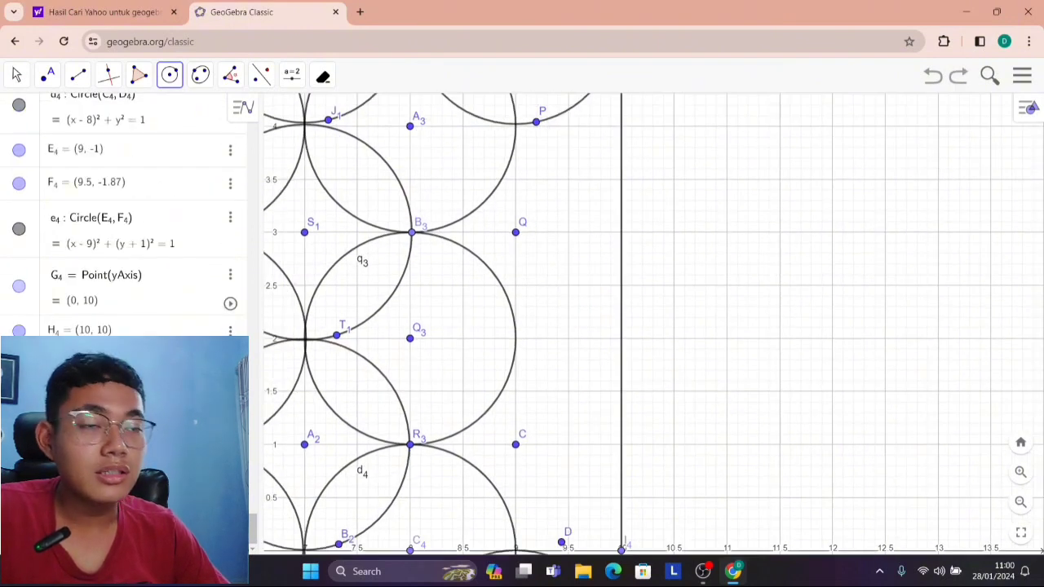
left_click(622, 337)
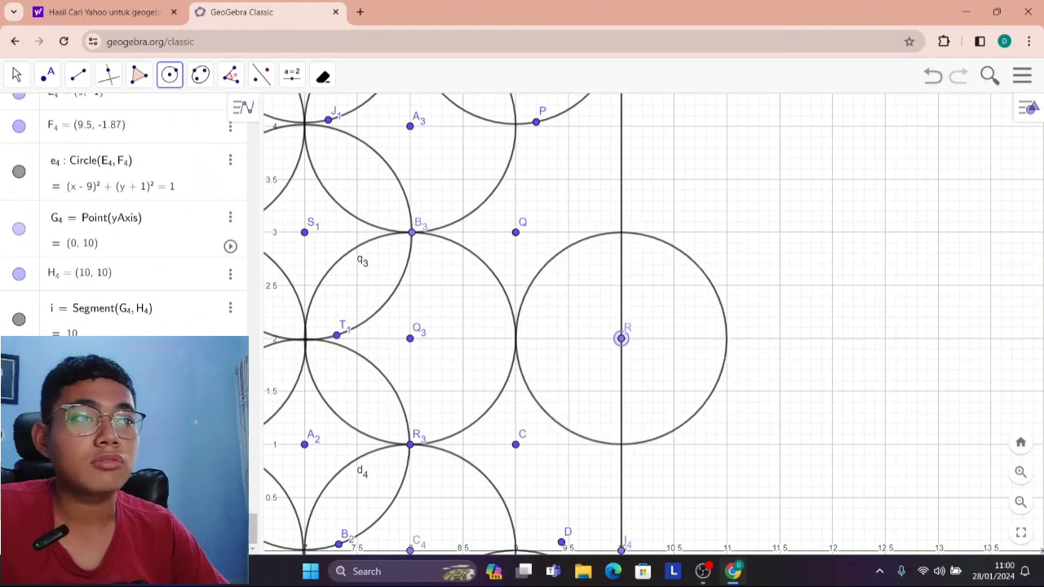
left_click(599, 441)
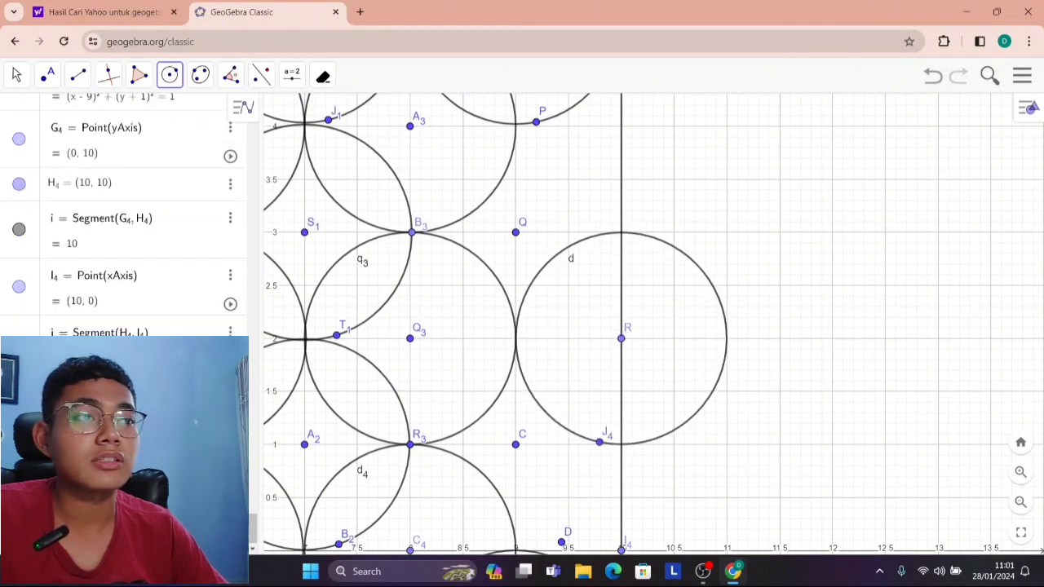
scroll(591, 431, "down", 2)
left_click(614, 518)
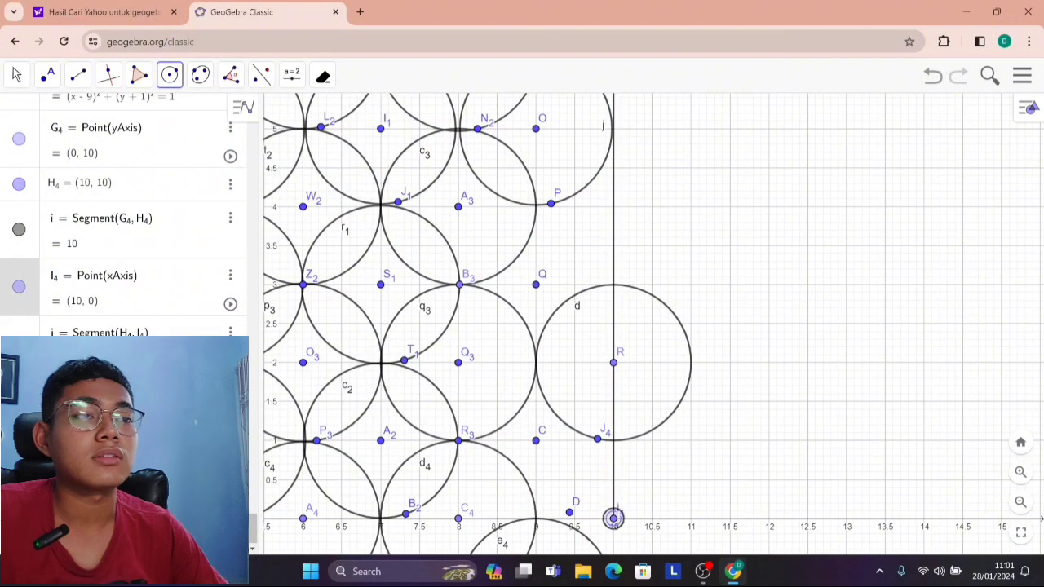
key("ctrl+z")
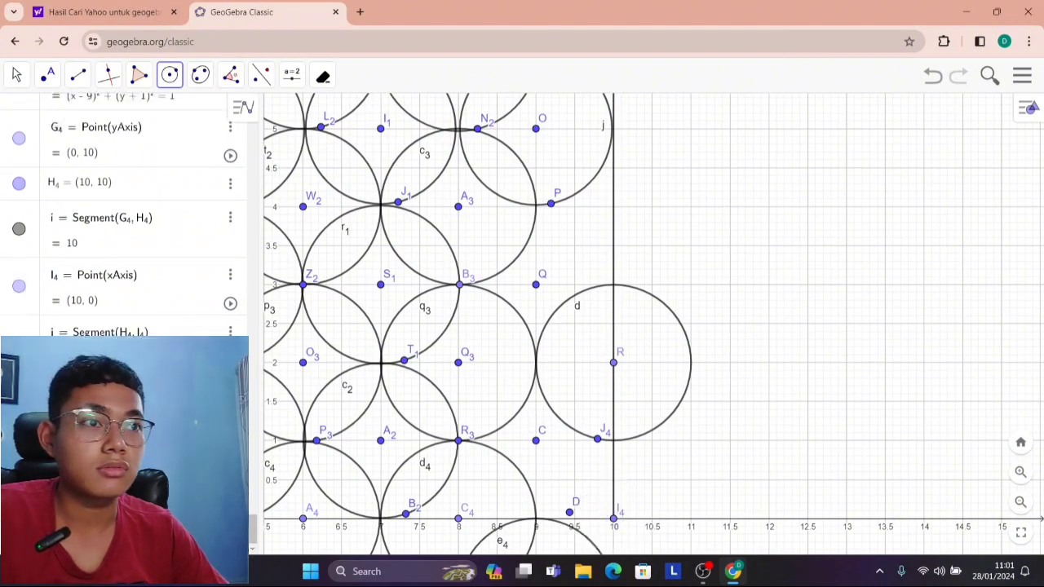
scroll(591, 429, "up", 2)
scroll(548, 488, "down", 3)
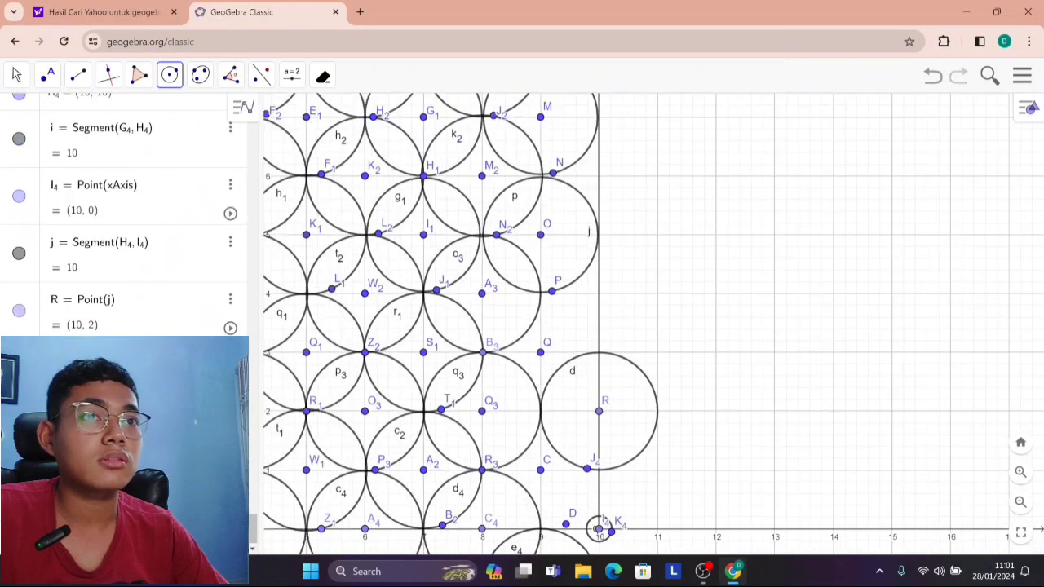
scroll(598, 528, "down", 3)
left_click(16, 75)
left_click_drag(671, 457, 662, 348)
key("ctrl+z")
scroll(601, 522, "up", 5)
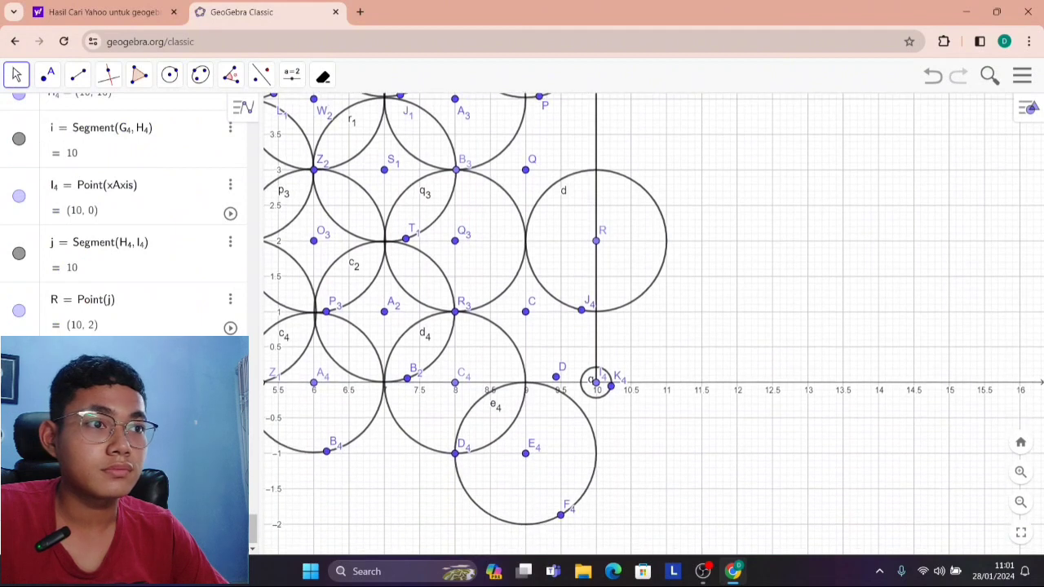
key("z")
key("Escape")
key("ctrl+z")
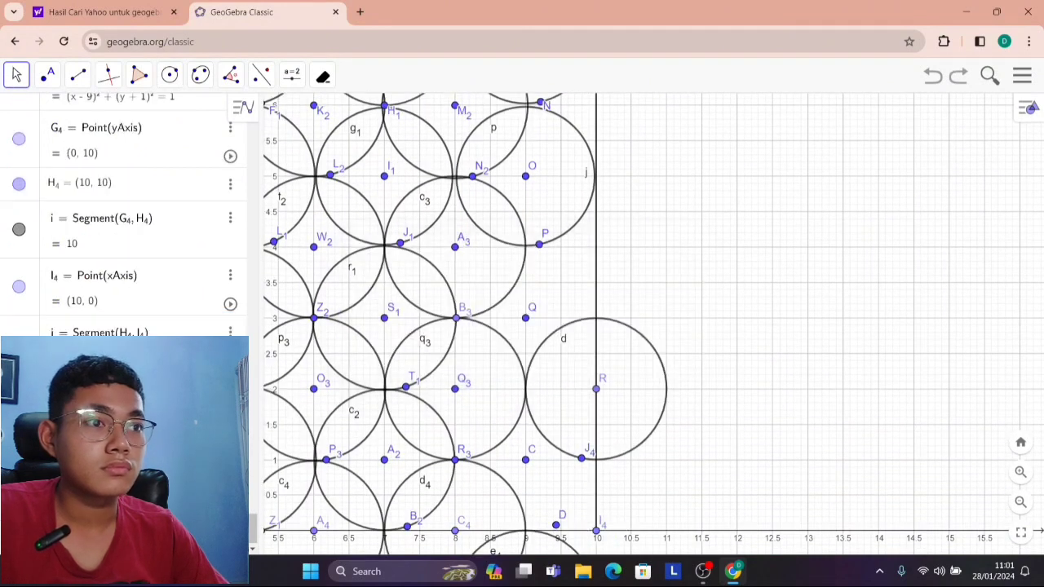
Draw a circle of radius about 1 centred at the square's corner point (10, 0).
left_click_drag(670, 481, 667, 335)
scroll(476, 235, "up", 3)
left_click(169, 75)
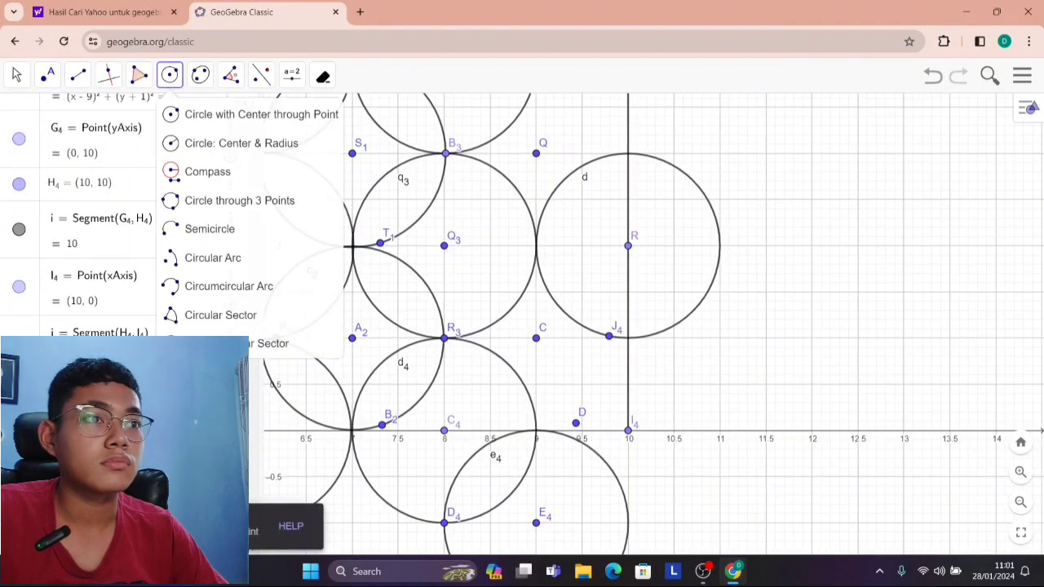
left_click(628, 428)
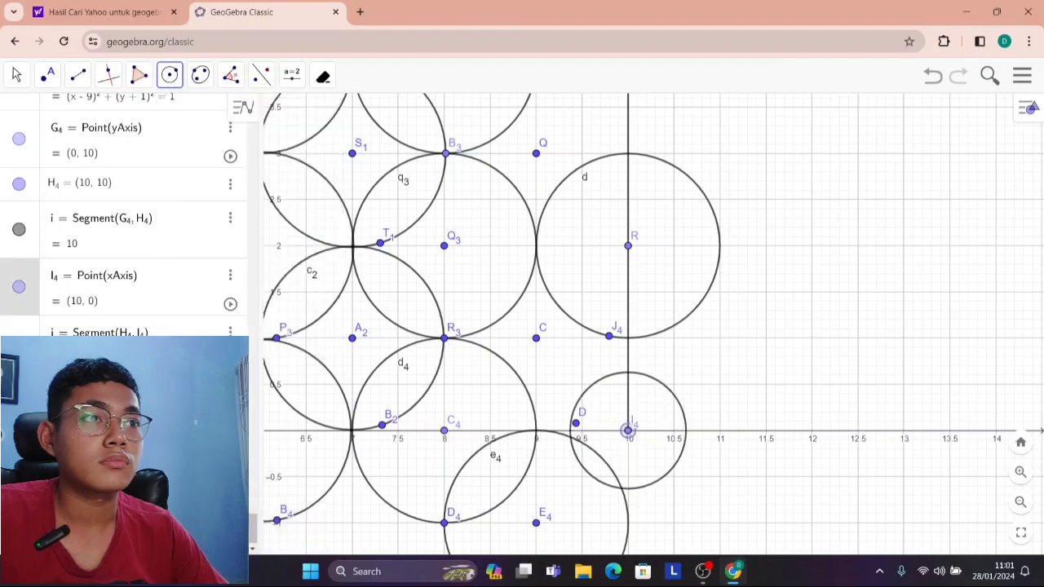
left_click(609, 335)
scroll(493, 191, "down", 1)
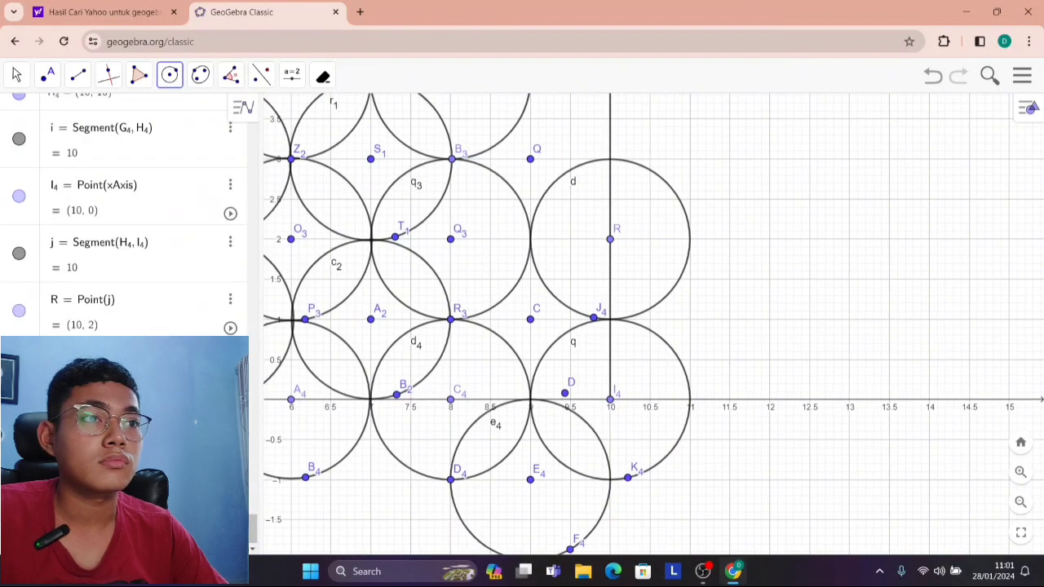
left_click(16, 75)
left_click_drag(685, 185, 730, 352)
scroll(730, 352, "down", 3)
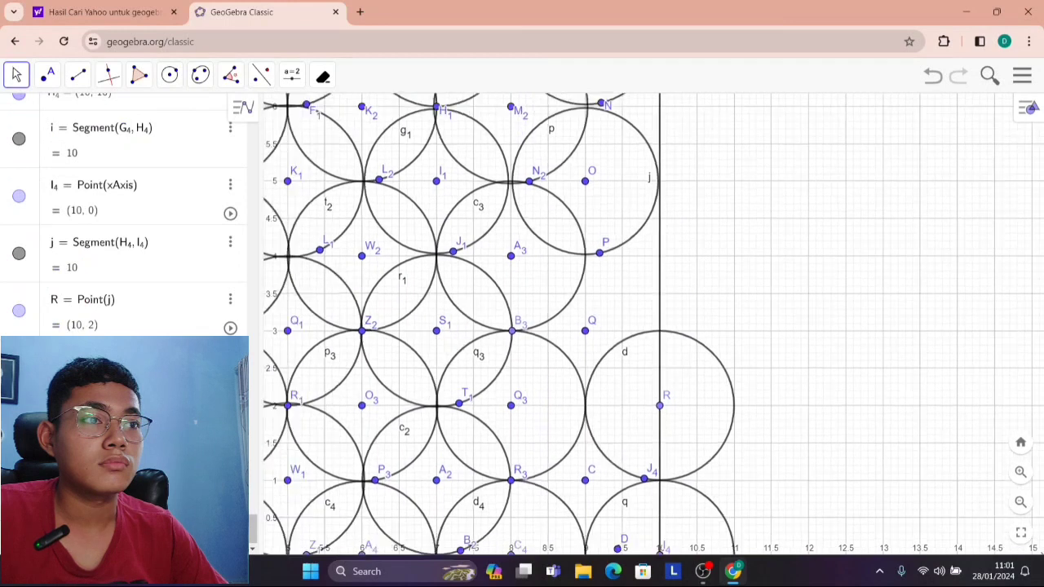
Undo the circles centred at (10, 0) and (10, 2).
key("ctrl+z")
key("ctrl+z")
key("ctrl+z")
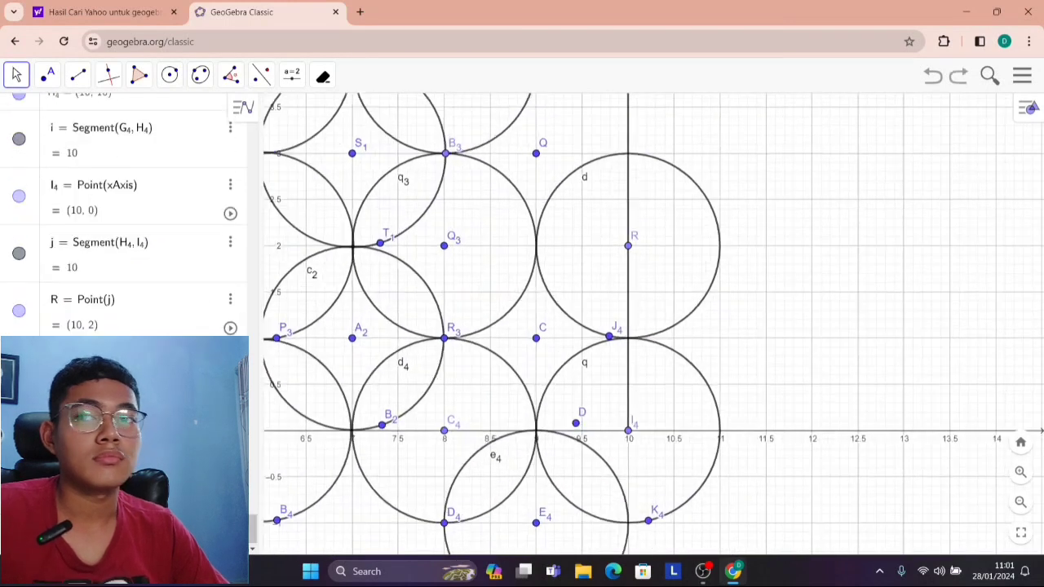
key("ctrl+z")
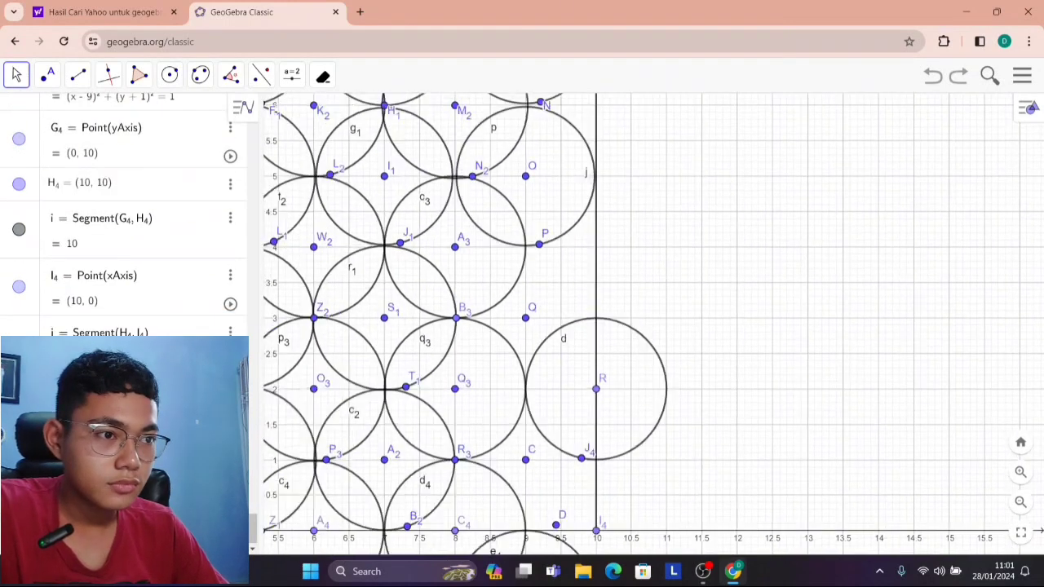
key("ctrl+z")
Draw circles of radius about 1 centred at the existing points (9, 3) and (9, 1).
scroll(348, 227, "down", 1)
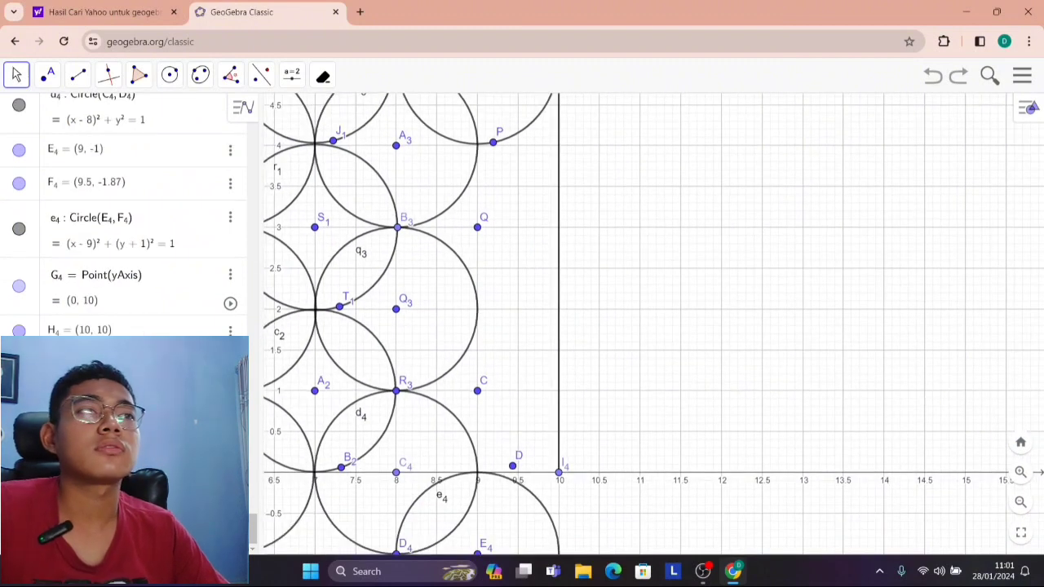
left_click(169, 75)
left_click(477, 226)
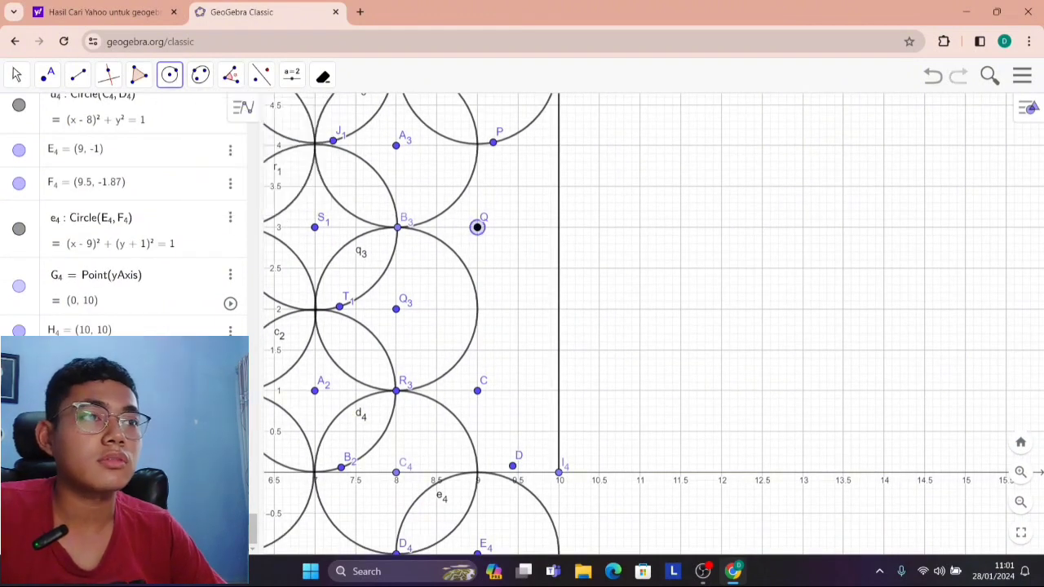
left_click(517, 299)
left_click(477, 390)
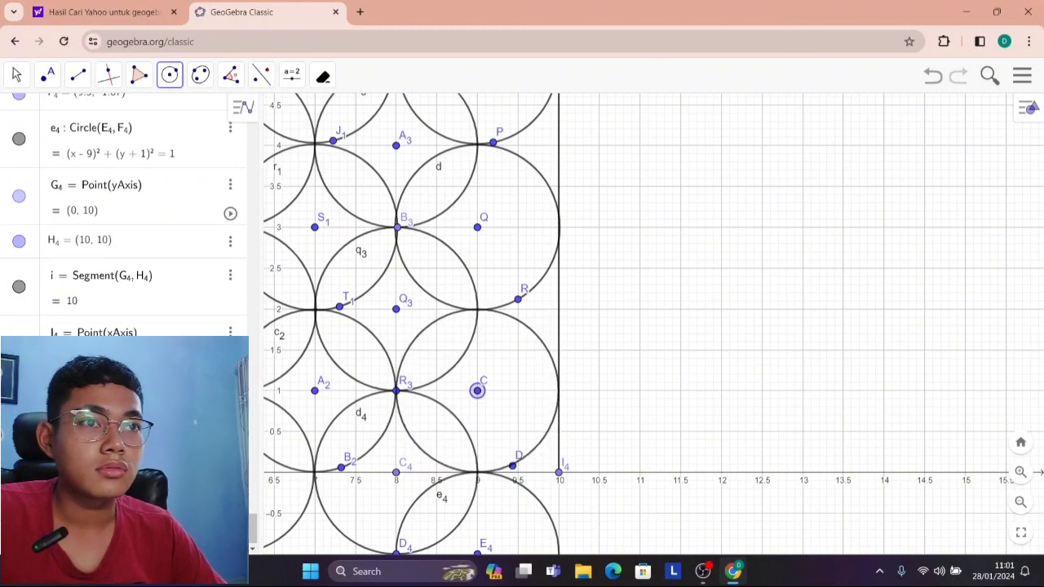
left_click(501, 467)
Check how the circle centred at (9, 3) meets the x = 10 segment and delete that circle.
left_click(16, 75)
left_click_drag(663, 153, 780, 366)
scroll(750, 289, "down", 2)
scroll(725, 420, "up", 11)
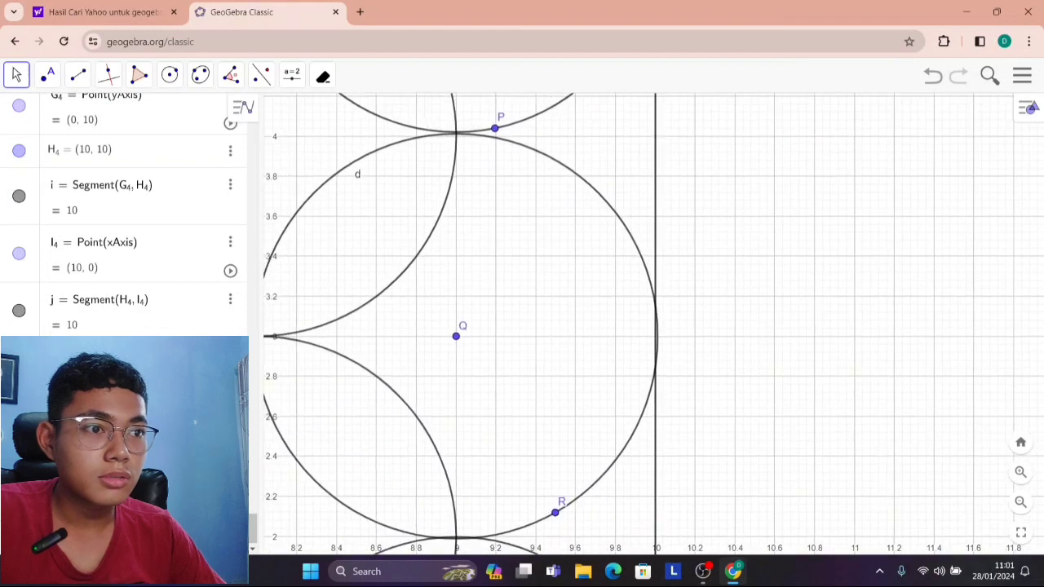
mouse_move(456, 335)
left_mouse_down()
mouse_move(446, 336)
mouse_move(455, 336)
left_mouse_up()
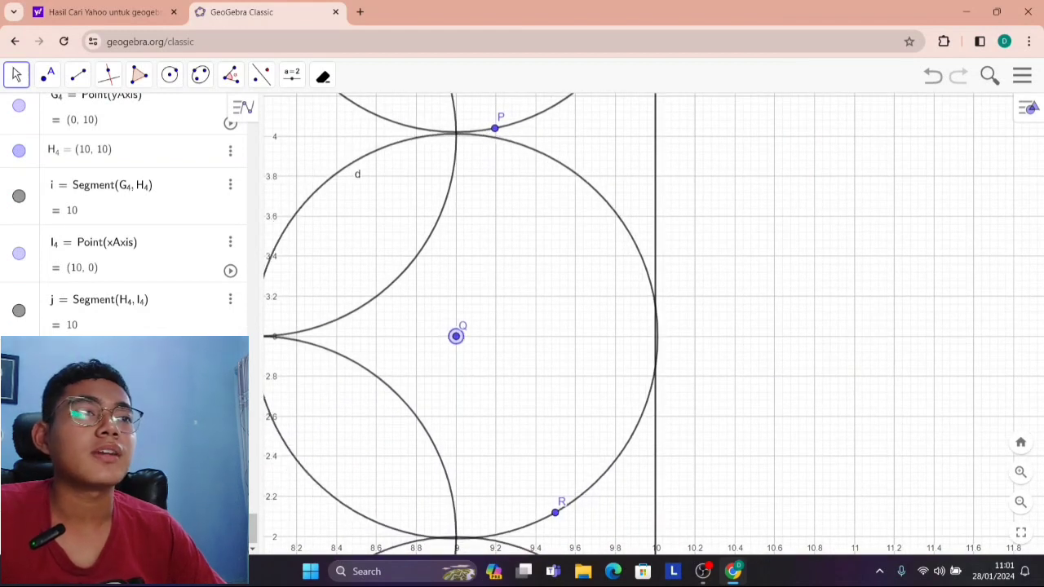
left_click(323, 76)
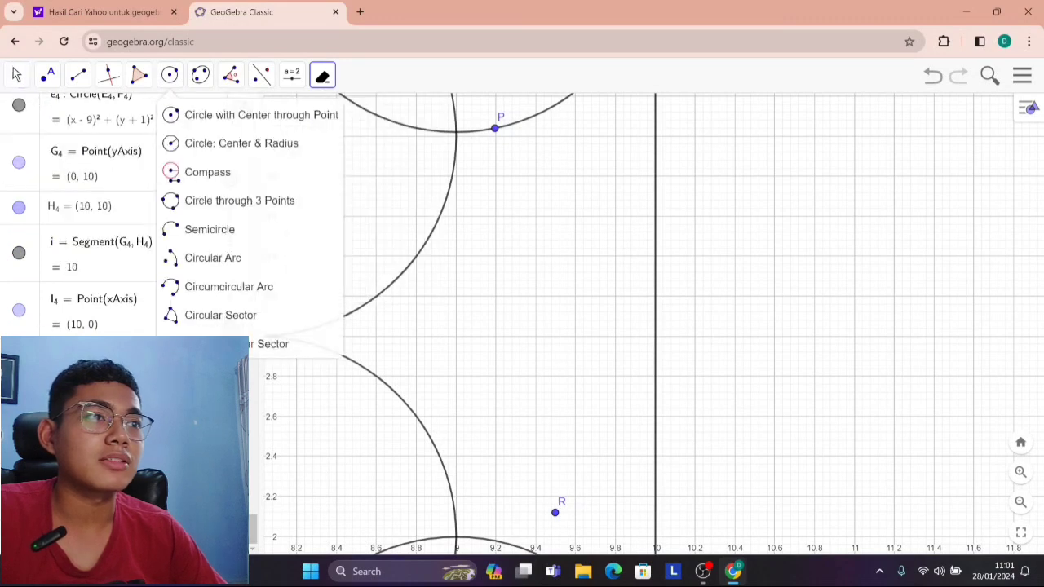
left_click(170, 75)
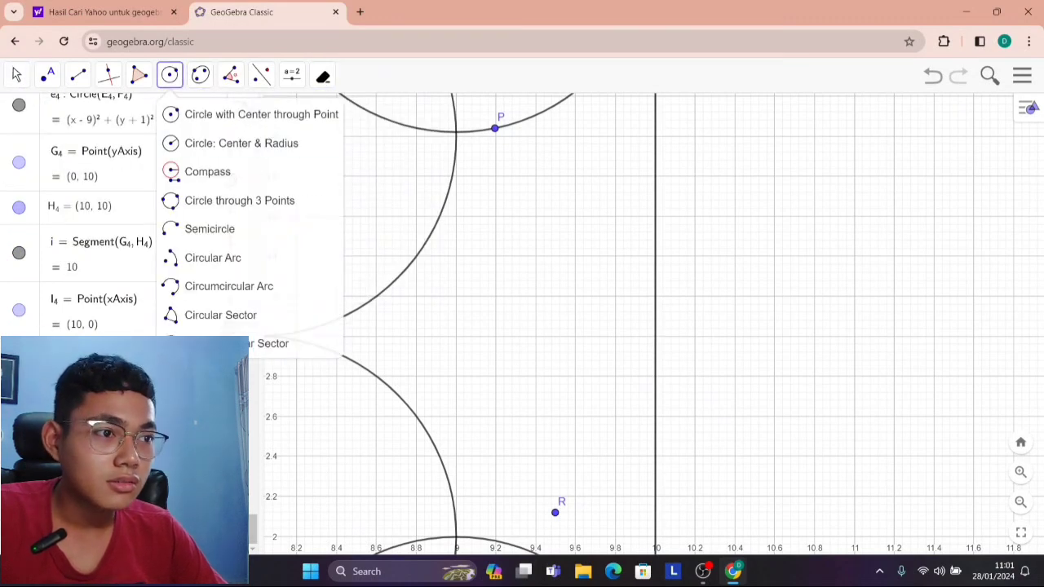
left_click(496, 336)
left_click(532, 489)
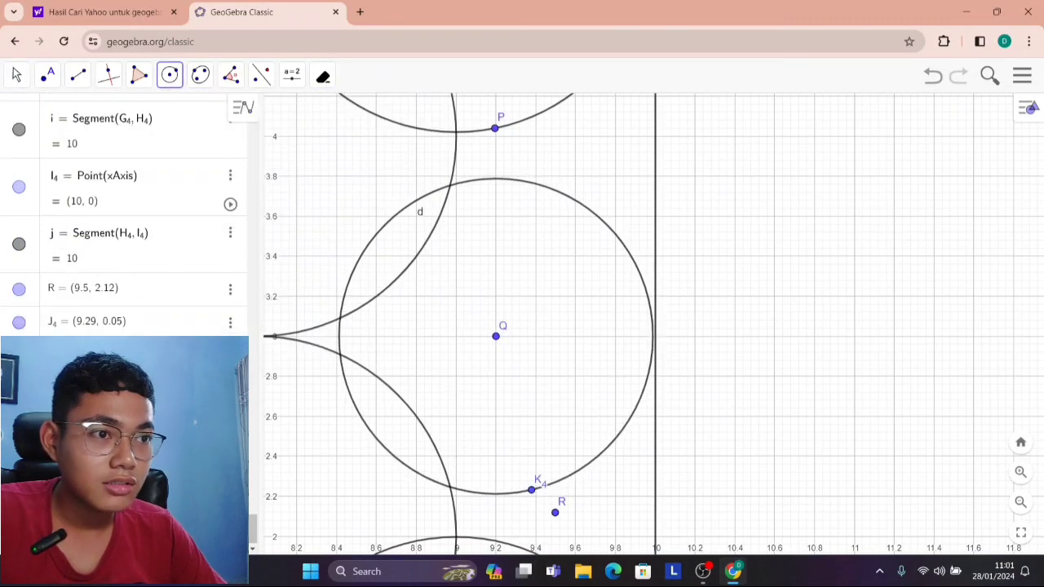
key("ctrl+z")
Draw a circle centred at (9, 3) with radius about 1 so it just touches the vertical boundary segment.
left_click(456, 336)
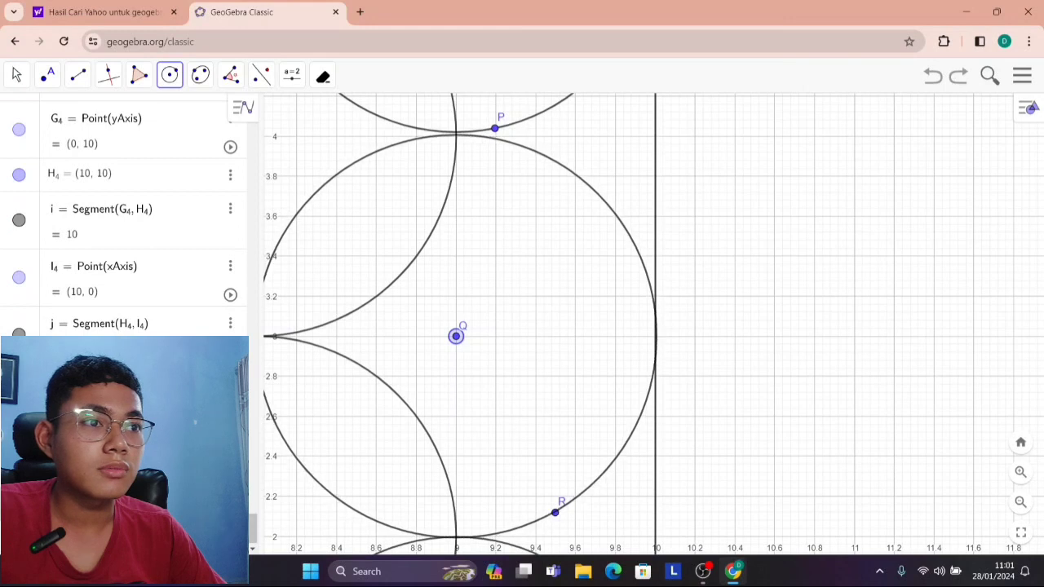
left_click(510, 530)
scroll(710, 367, "down", 6)
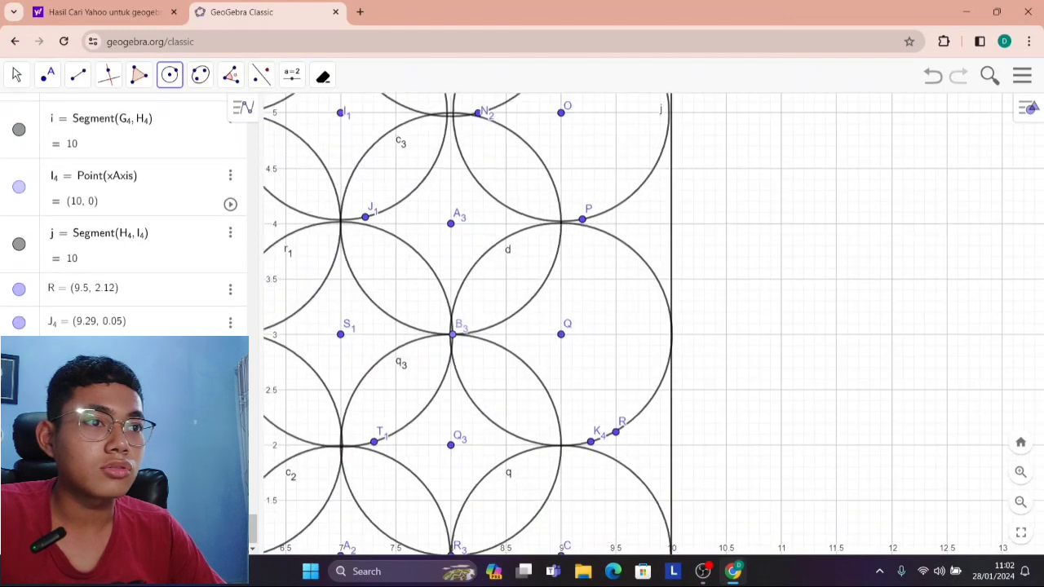
Inspect the circles along the vertical boundary segment and delete the one centred at (9, 5).
left_click(47, 75)
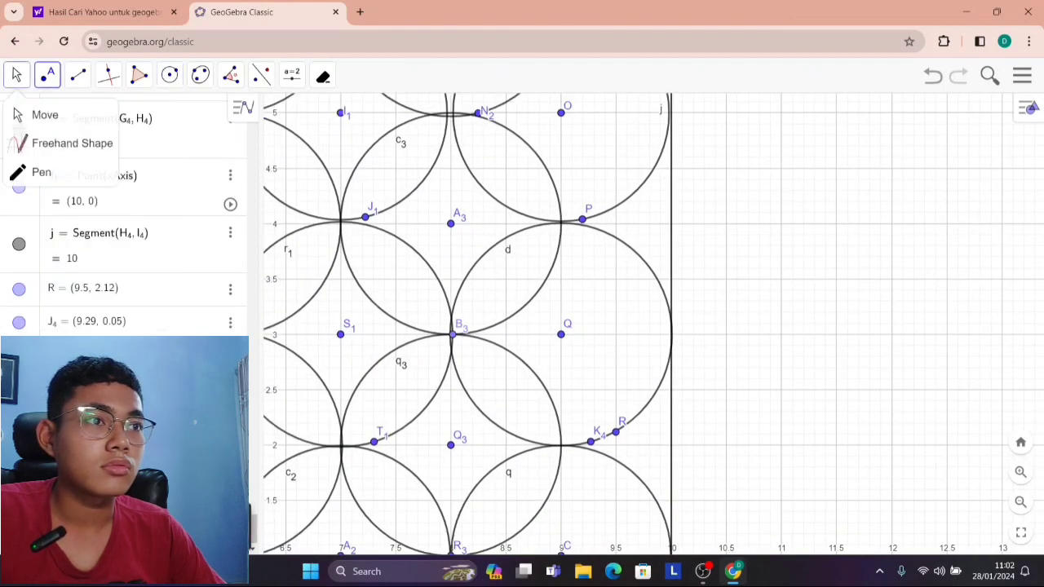
left_click(17, 75)
scroll(715, 221, "up", 2)
scroll(734, 326, "up", 2)
left_click_drag(514, 213, 515, 209)
left_click_drag(603, 318, 603, 322)
scroll(633, 284, "down", 2)
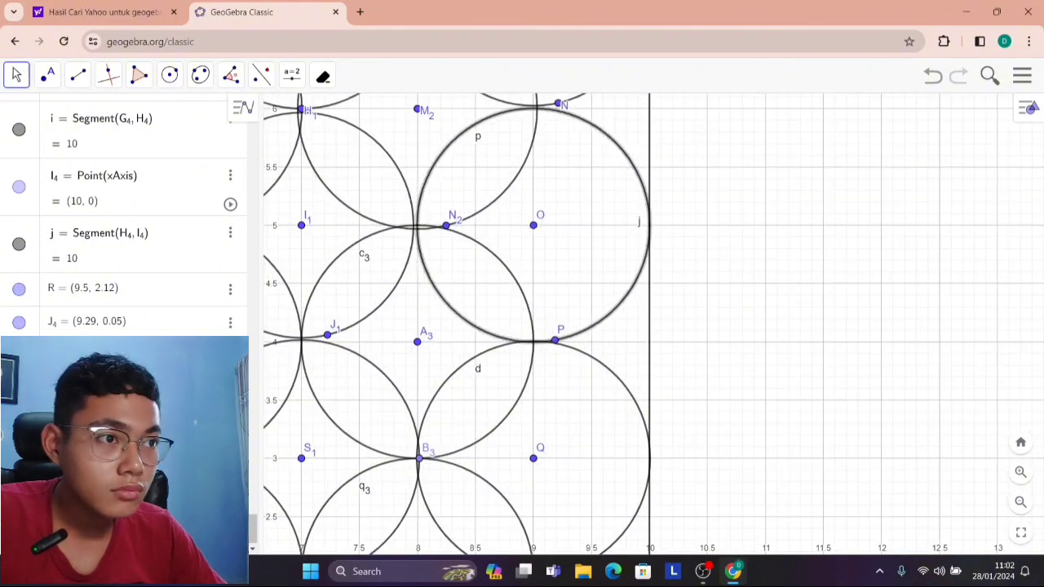
left_click(323, 76)
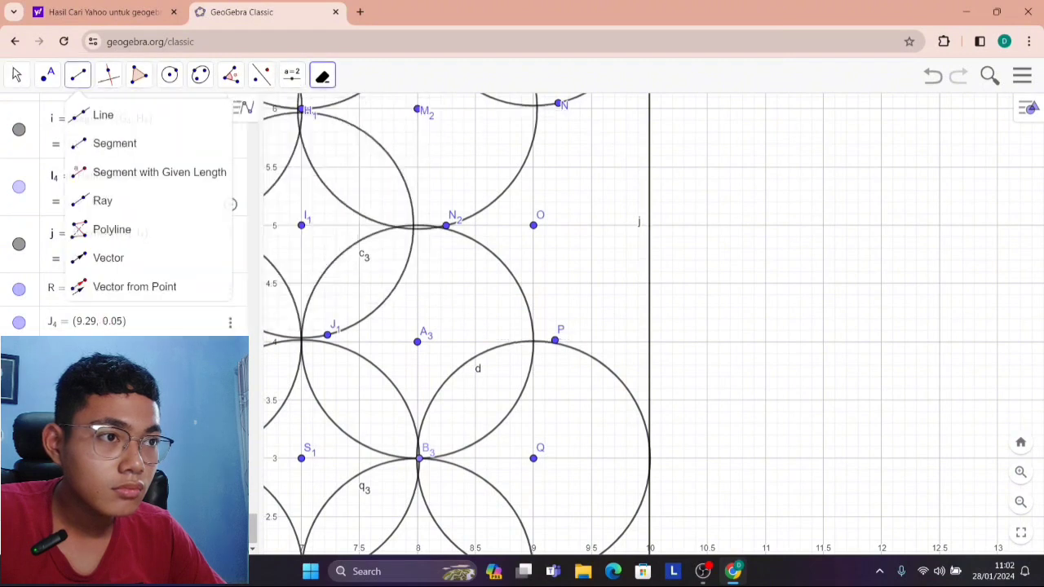
Draw a circle centred at (9, 5) with radius about 1 so it just touches the vertical boundary segment.
left_click(170, 75)
scroll(526, 203, "up", 2)
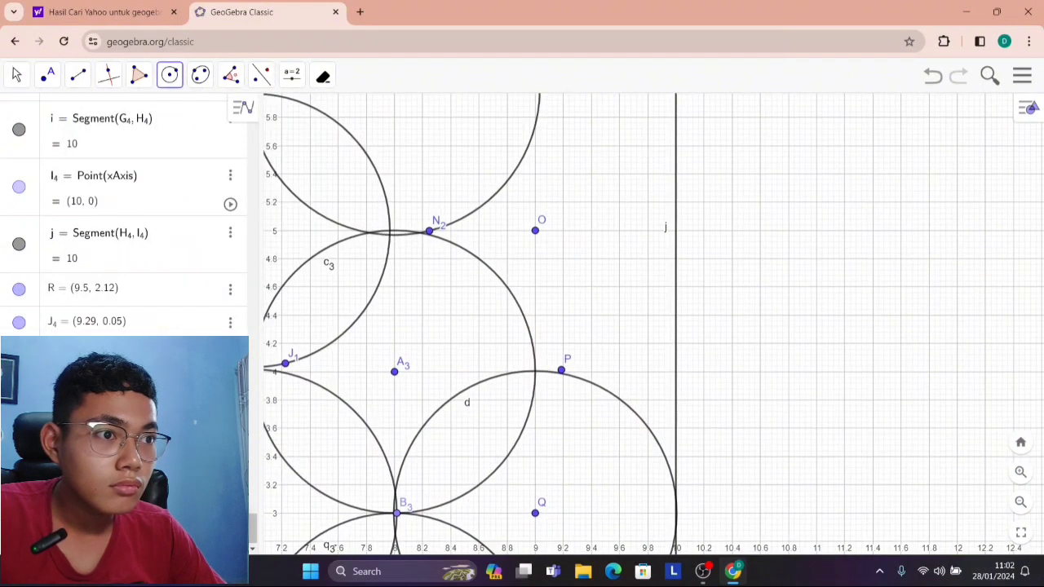
left_click(535, 230)
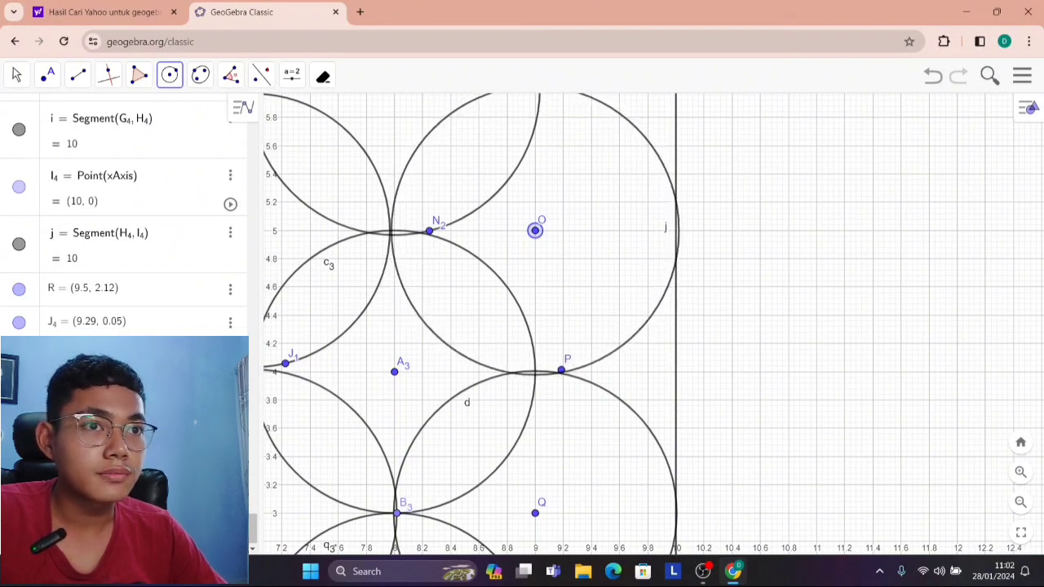
left_click(395, 219)
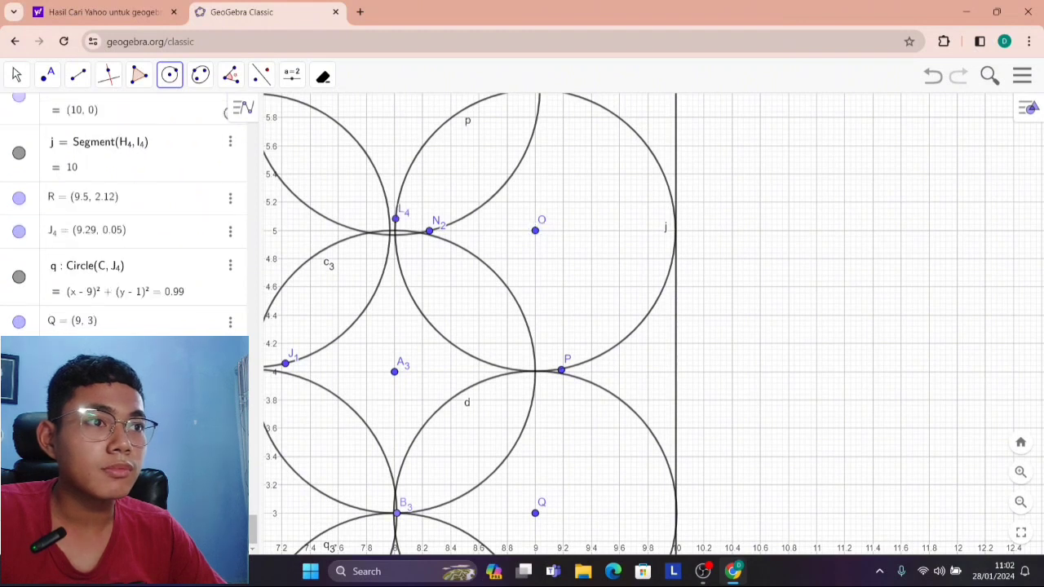
Examine how the circles cover the whole 10 by 10 square and meet its boundary segments.
scroll(465, 252, "down", 3)
left_click(17, 75)
left_click_drag(424, 261, 549, 392)
left_click_drag(828, 384, 852, 236)
scroll(851, 237, "down", 5)
scroll(653, 324, "down", 3)
left_click_drag(888, 407, 804, 503)
scroll(803, 503, "down", 2)
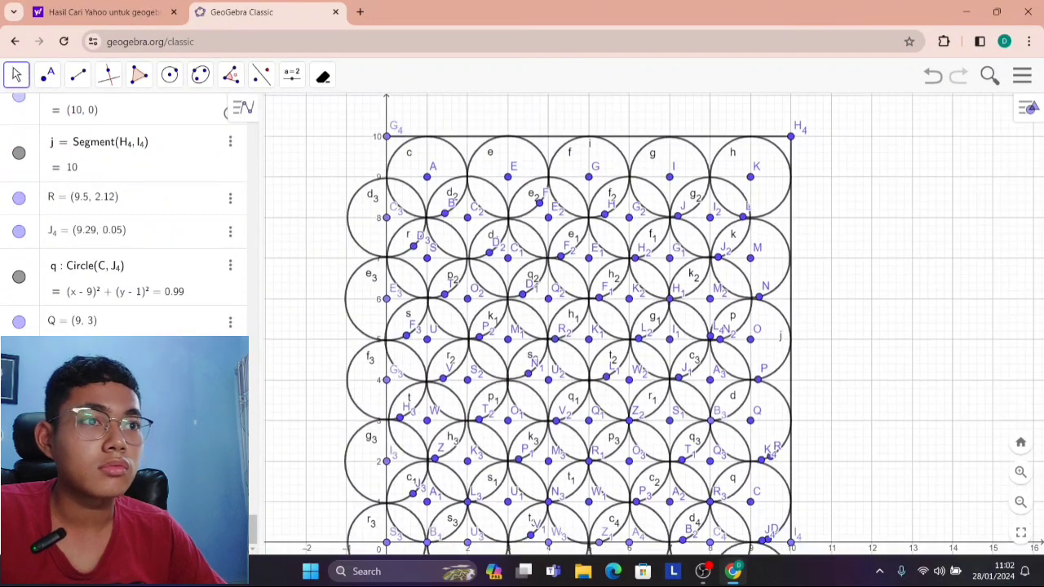
scroll(845, 344, "down", 2)
left_click_drag(845, 344, 814, 310)
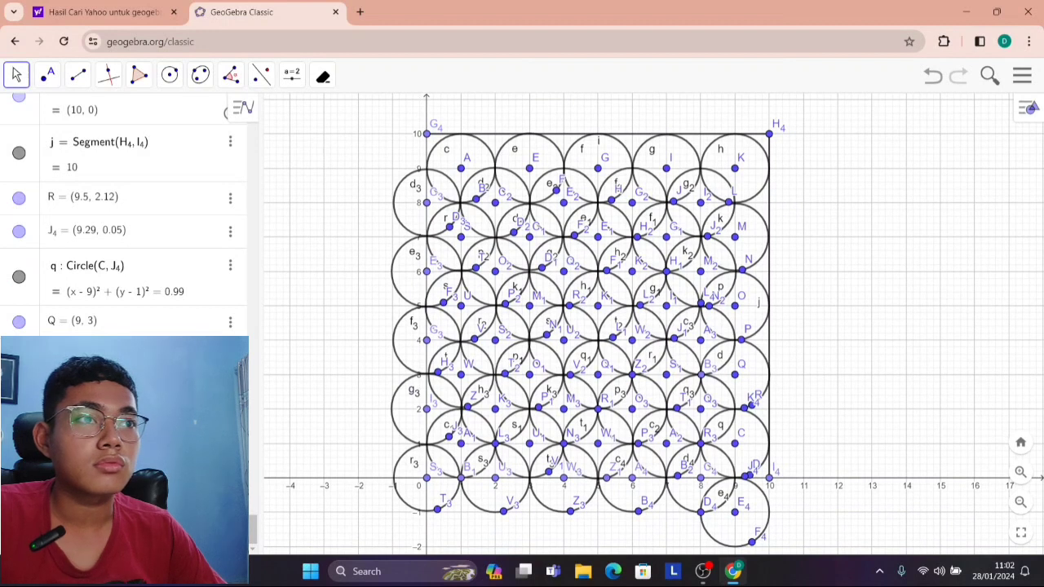
Fill the circle centred at (1, 9) with red #FF0000 at full opacity.
scroll(747, 237, "up", 2)
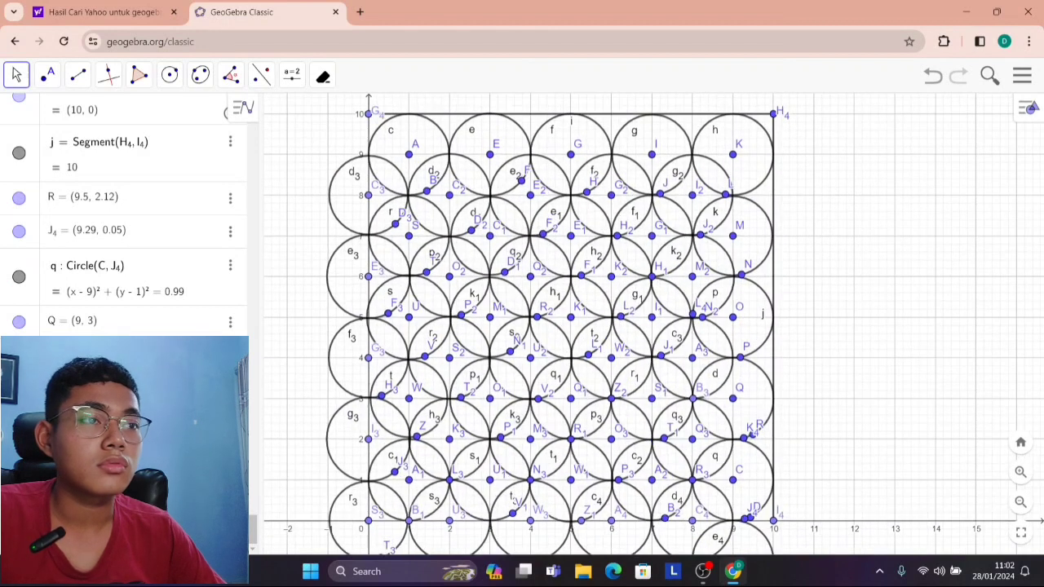
scroll(411, 163, "up", 2)
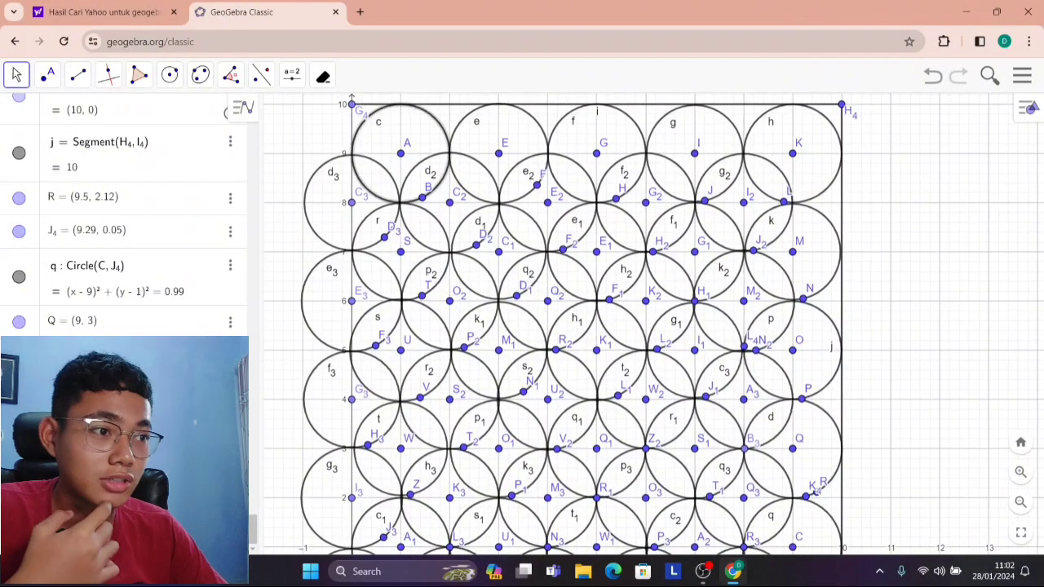
right_click(434, 133)
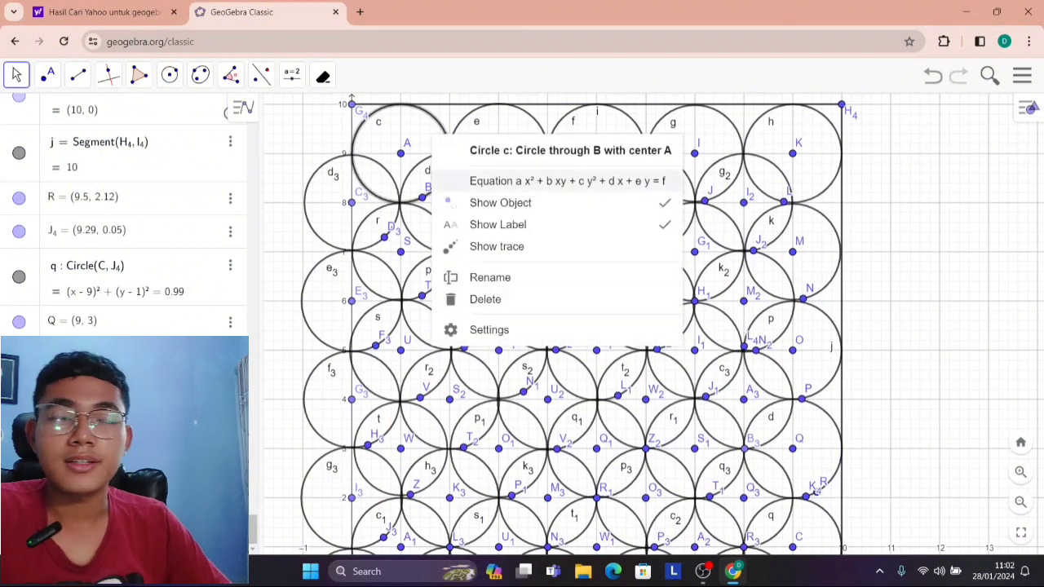
left_click(489, 329)
left_click(837, 106)
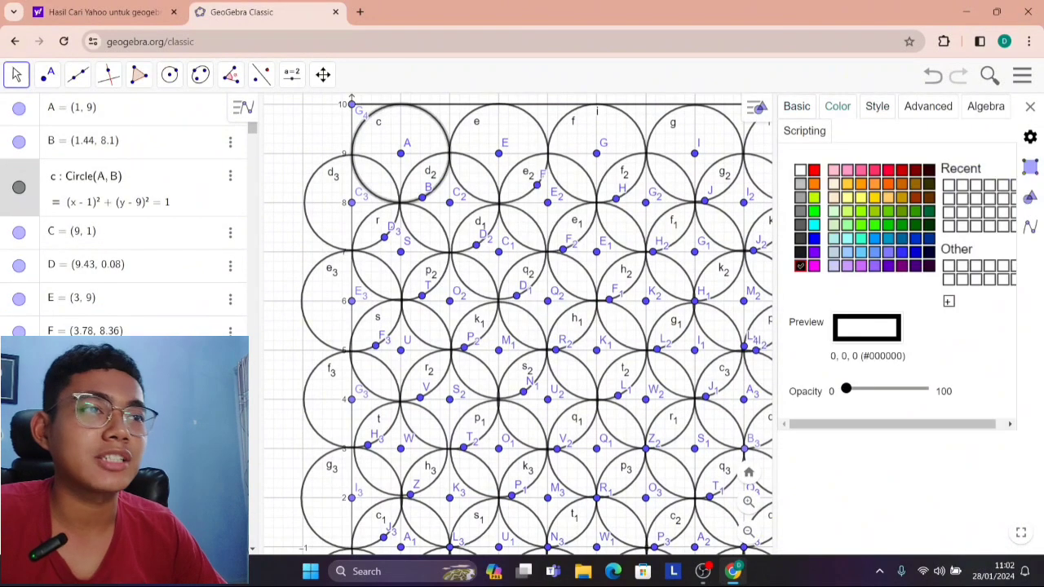
left_click(813, 171)
left_click_drag(845, 389, 921, 389)
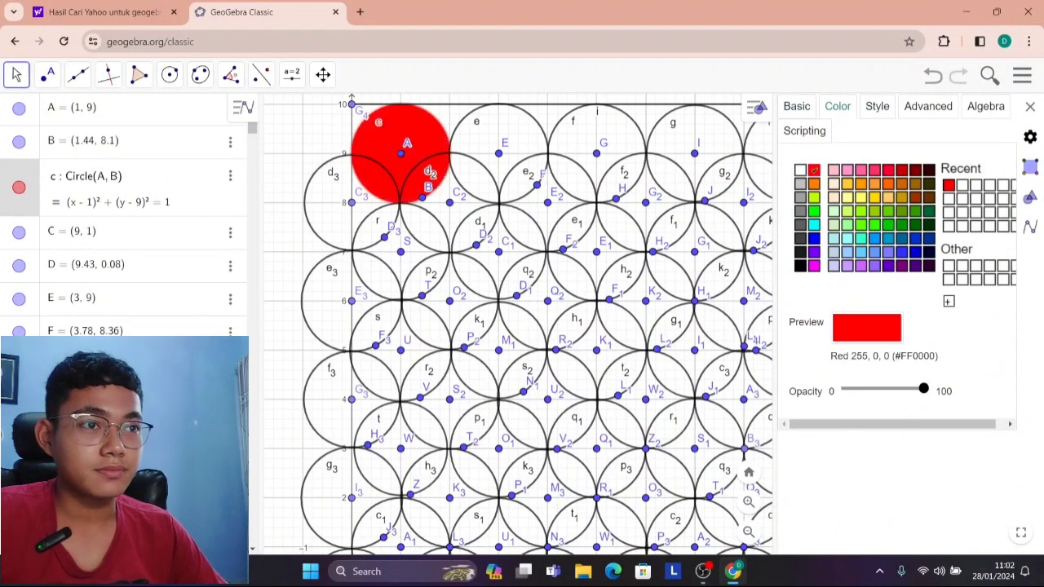
Fill the circles centred at (3, 9), (5, 9) and (7, 9) with red #FF0000 at full opacity.
left_click(532, 119)
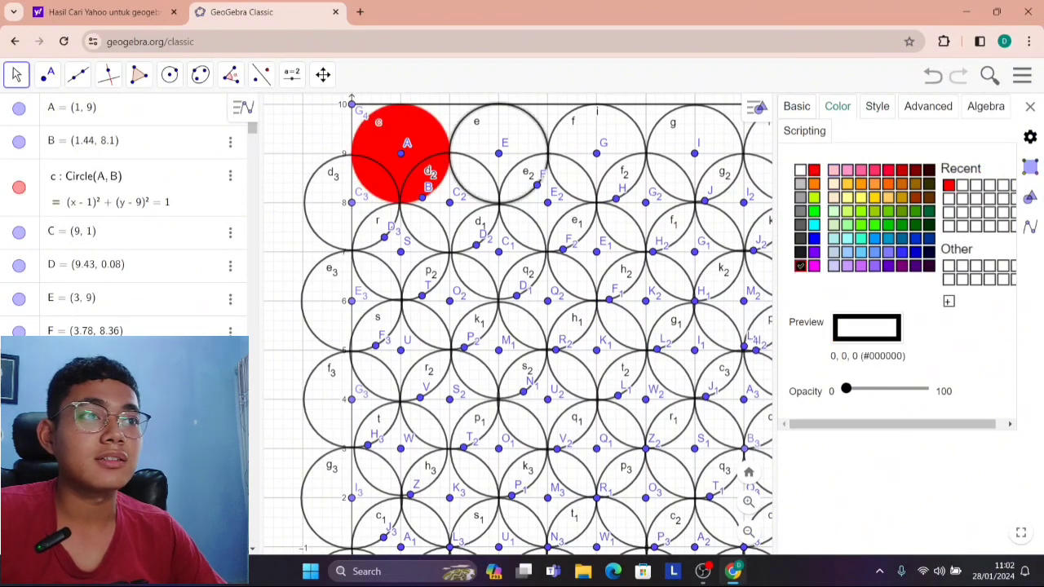
left_click(813, 170)
left_click_drag(845, 389, 921, 389)
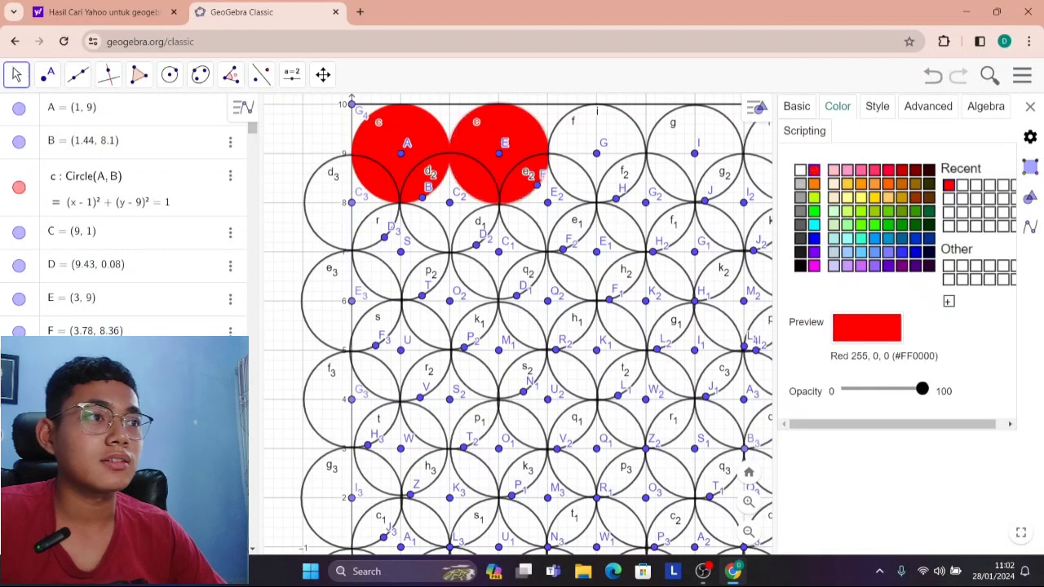
left_click(631, 119)
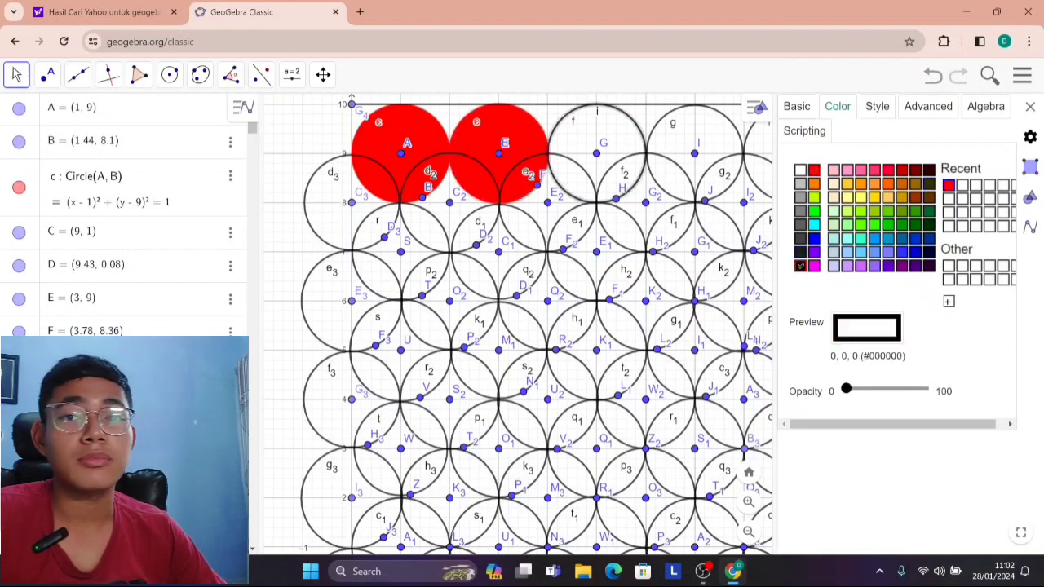
left_click(813, 170)
left_click_drag(846, 388, 922, 389)
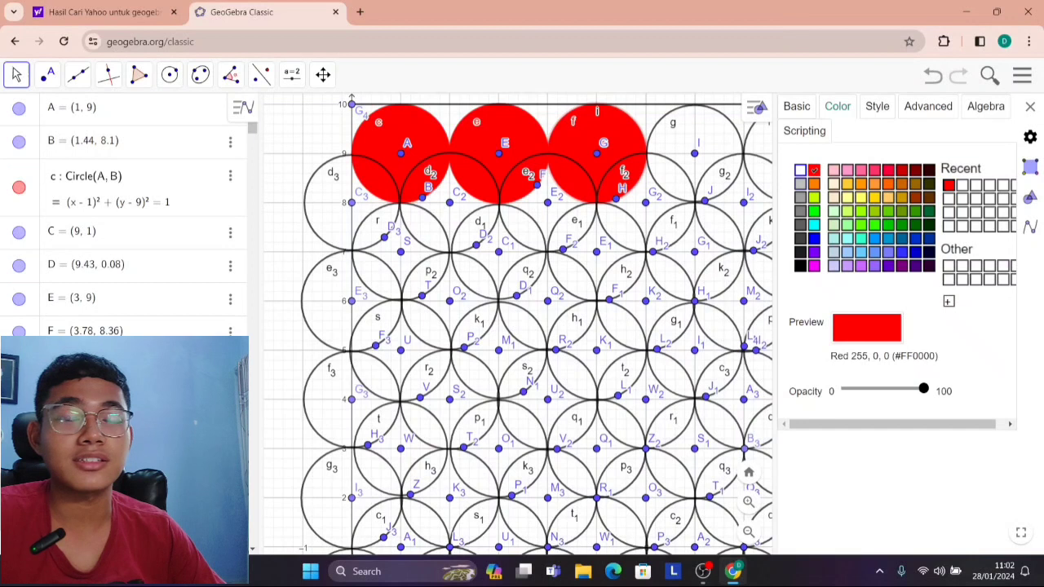
left_click(729, 119)
left_click_drag(848, 389, 923, 389)
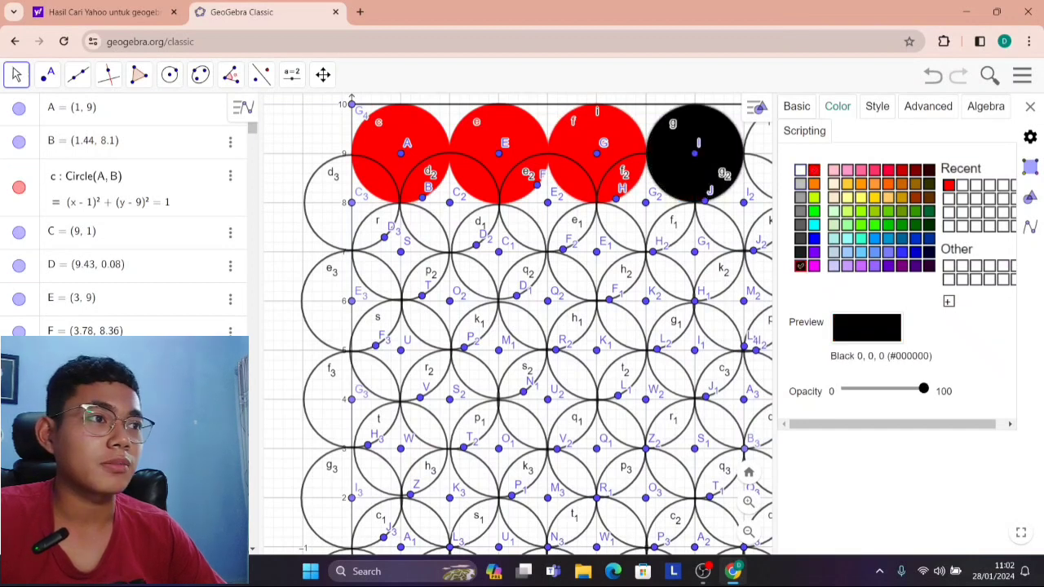
left_click(814, 171)
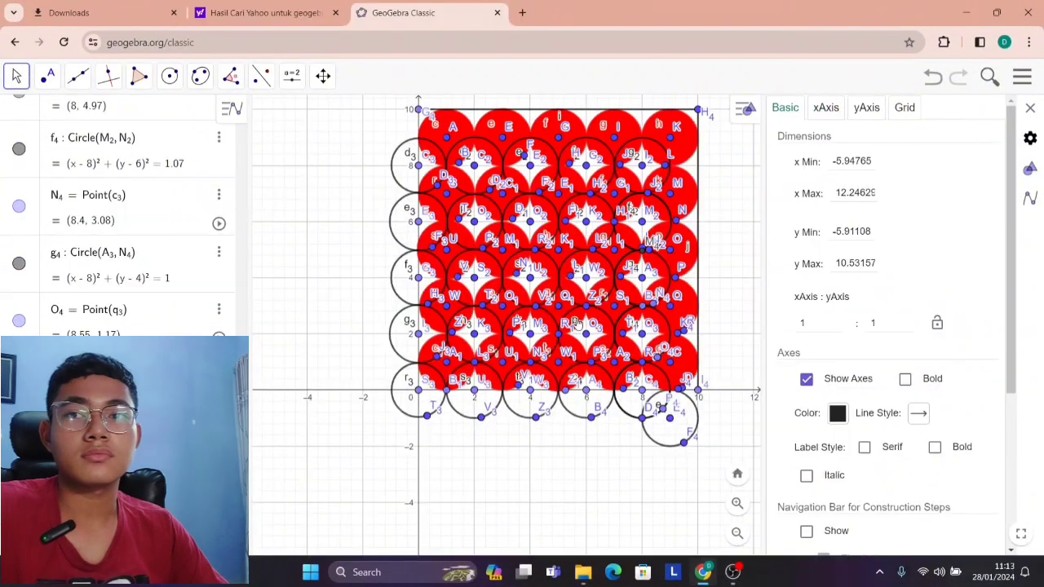
Examine the red-filled circles and the unfilled circles overlapping them across the square.
scroll(542, 262, "up", 2)
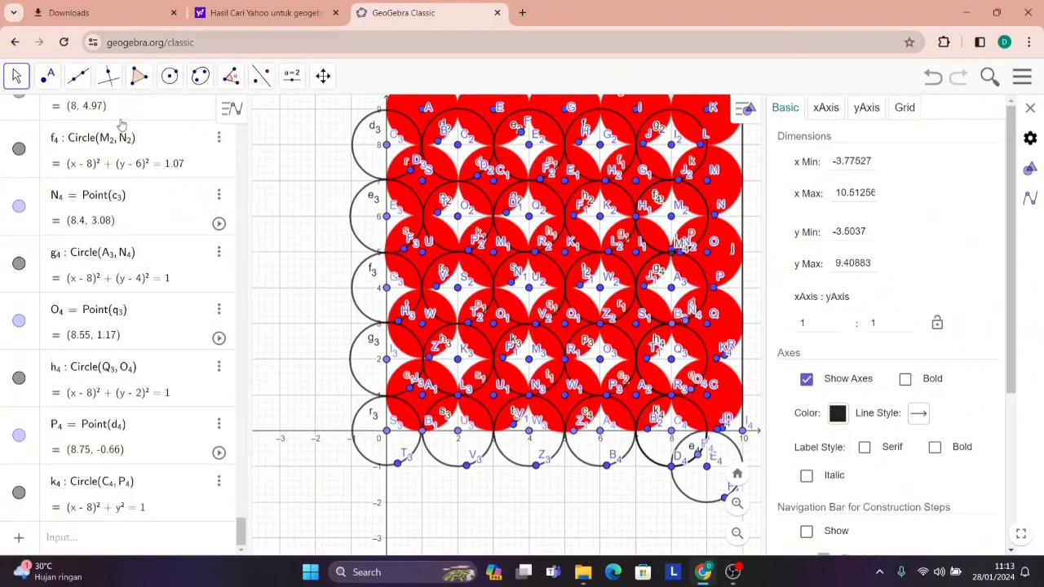
left_click_drag(315, 168, 280, 262)
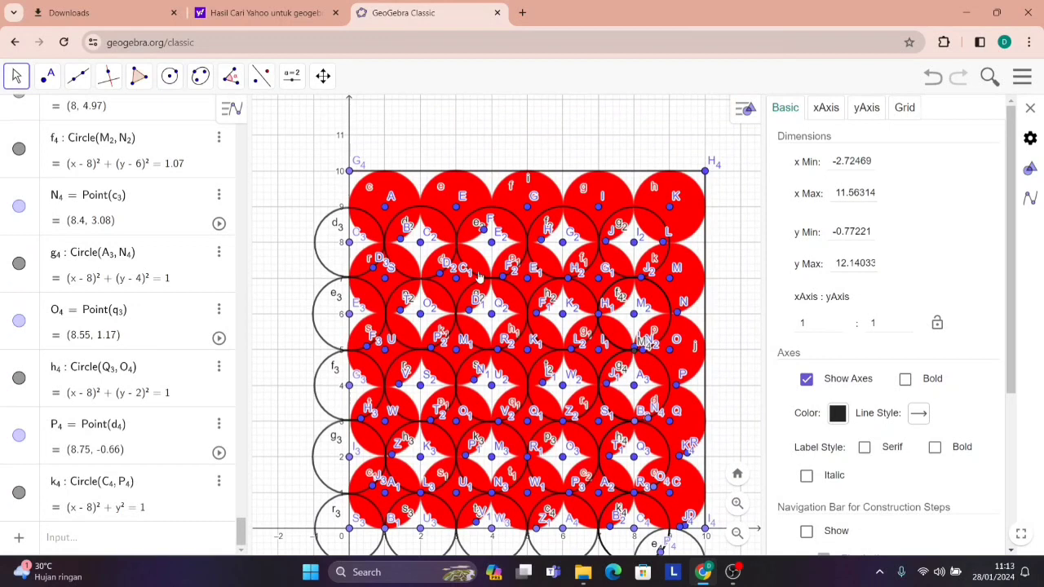
scroll(386, 246, "up", 2)
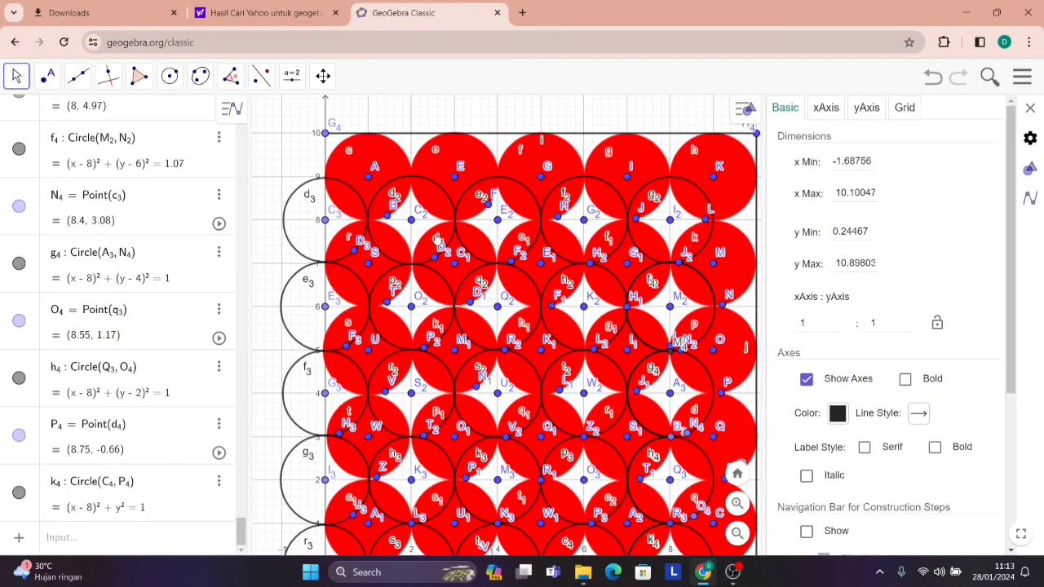
scroll(445, 202, "up", 2)
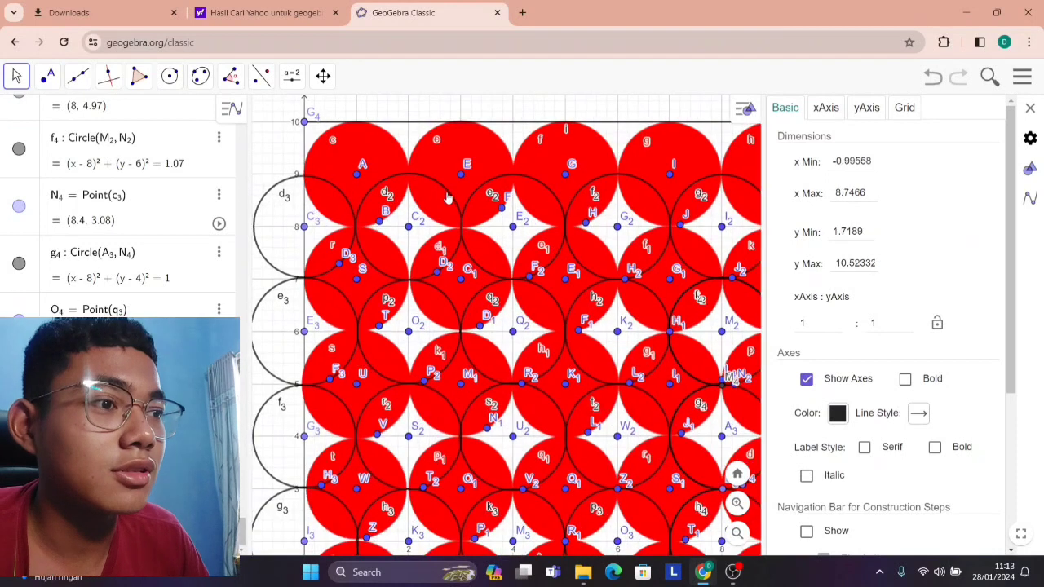
left_click(447, 198)
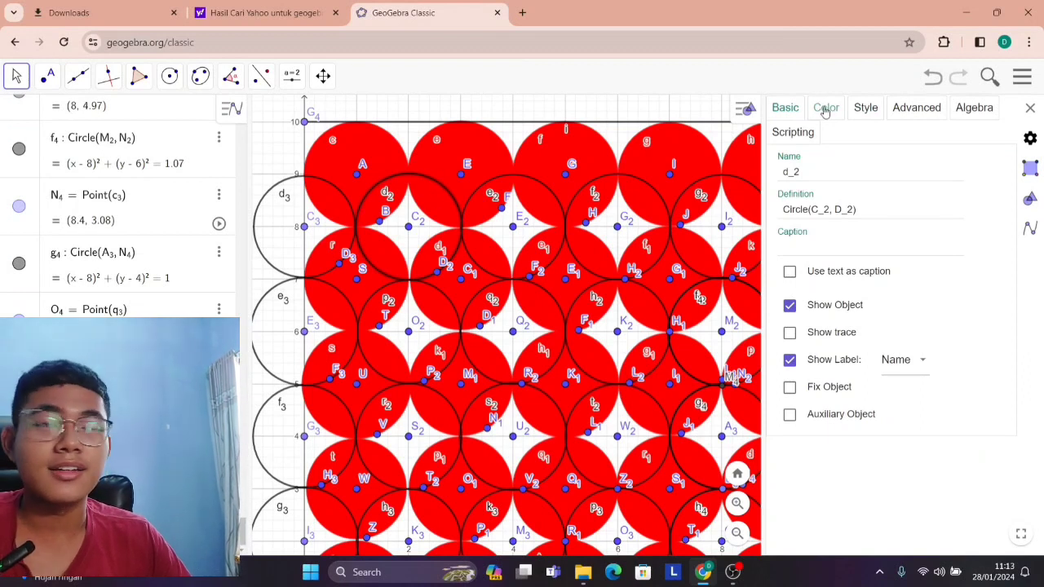
left_click(414, 121)
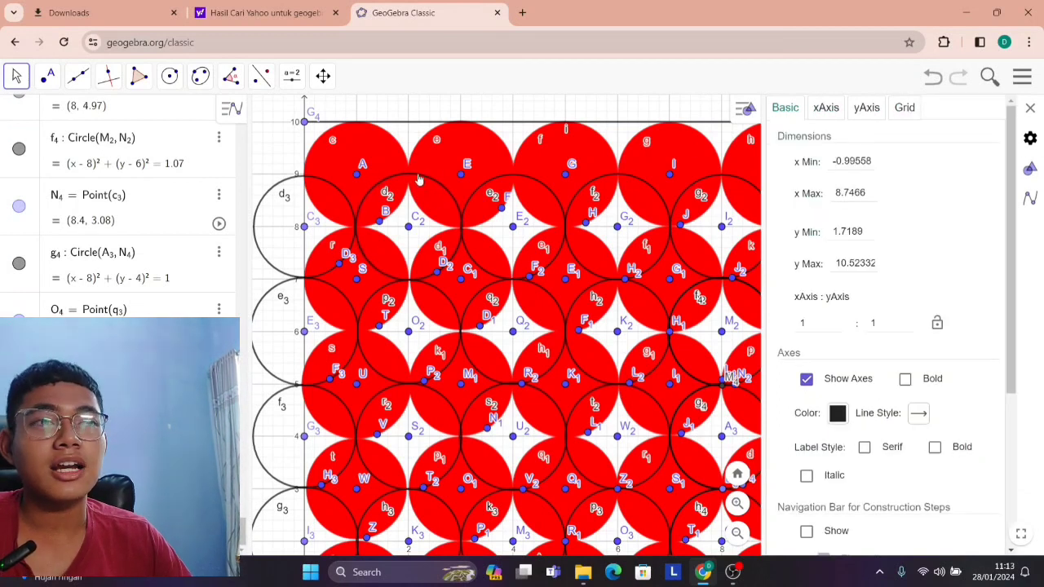
left_click(1030, 108)
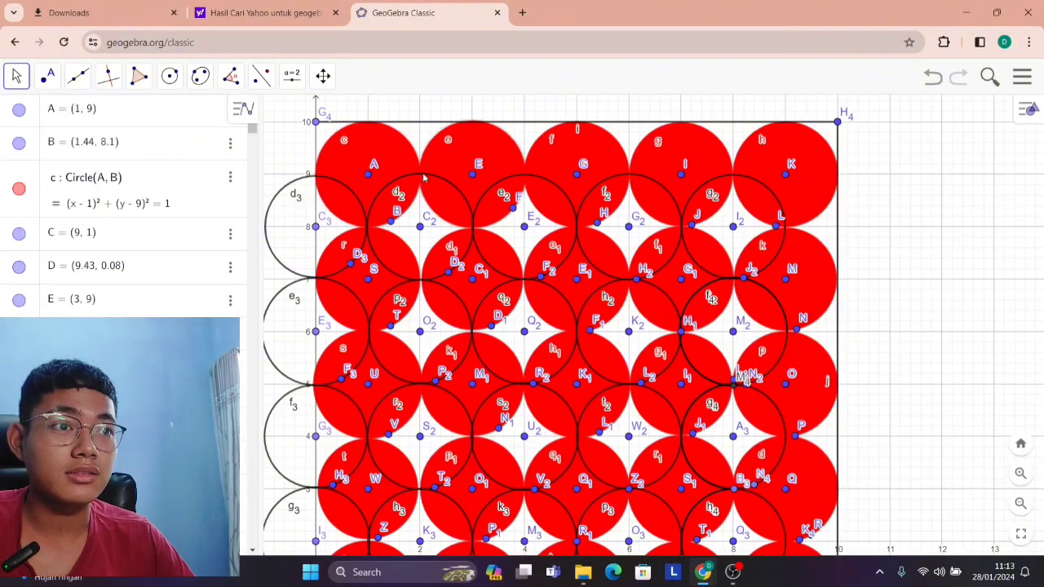
scroll(424, 178, "up", 5)
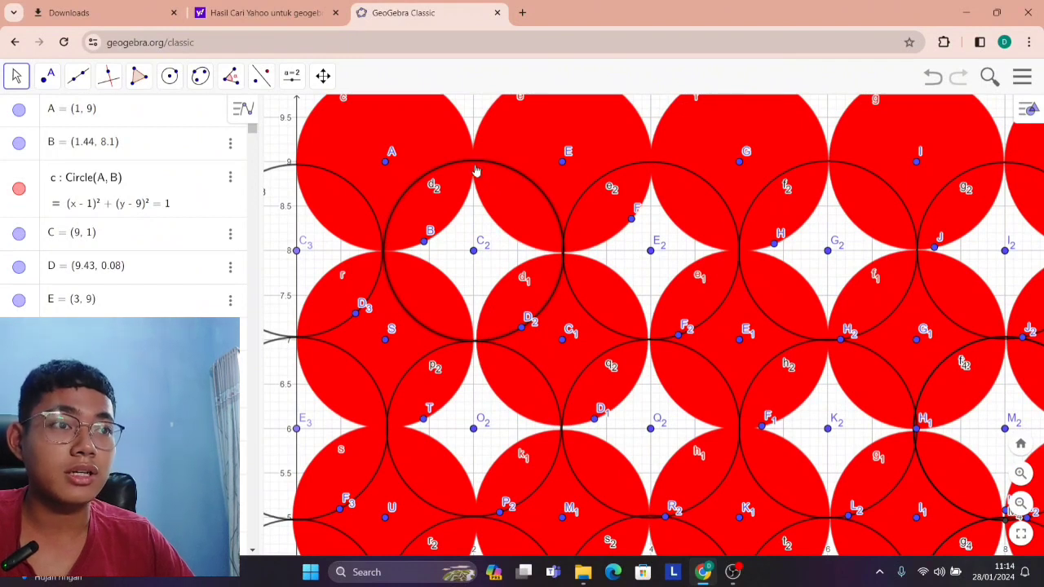
Try orange #FF7F00 on the circles centred at (1, 9) and (3, 9), and restore their red colour.
right_click(476, 172)
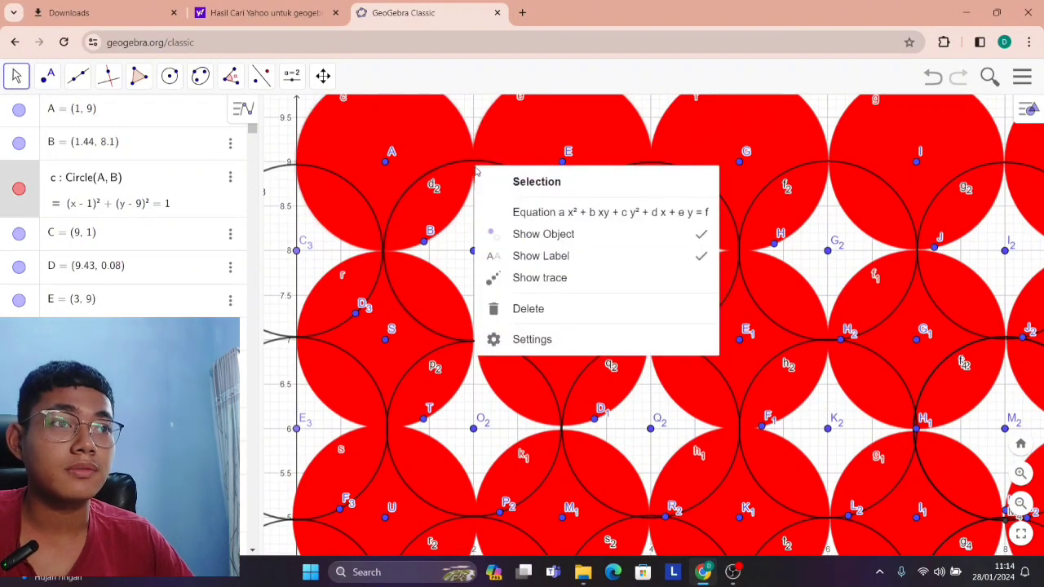
left_click(583, 339)
left_click(831, 106)
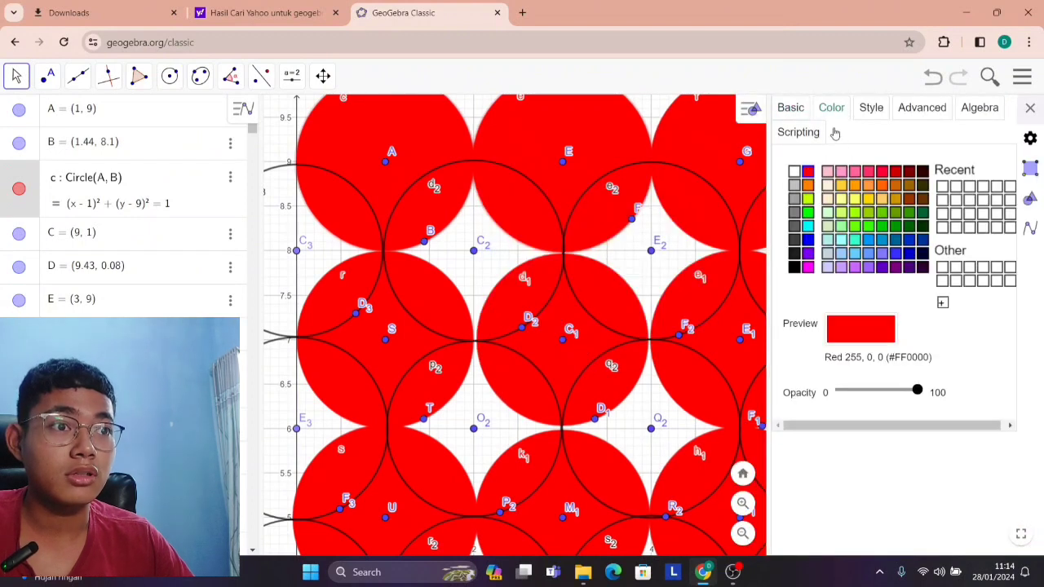
left_click(807, 186)
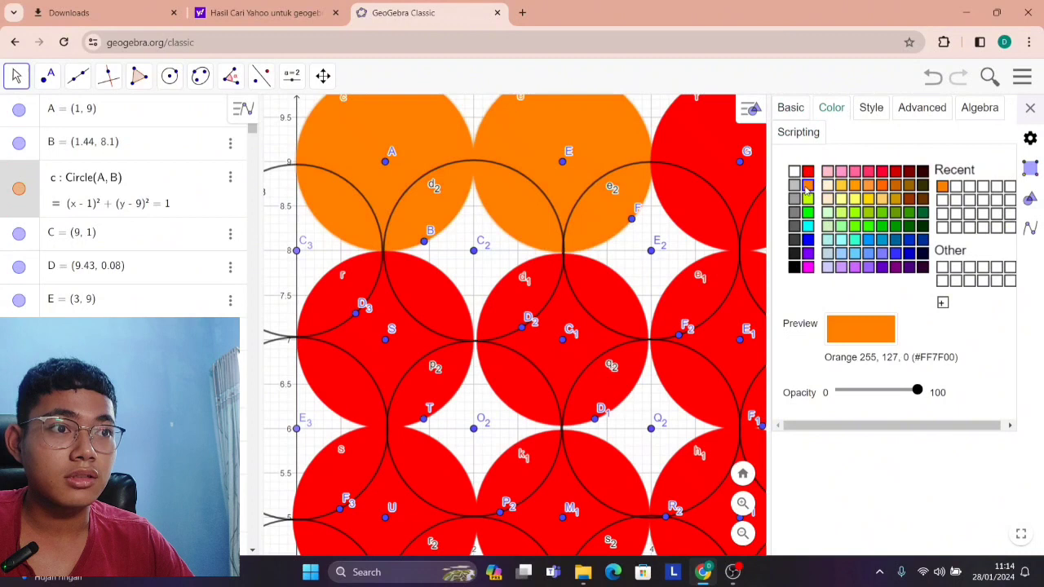
left_click(807, 171)
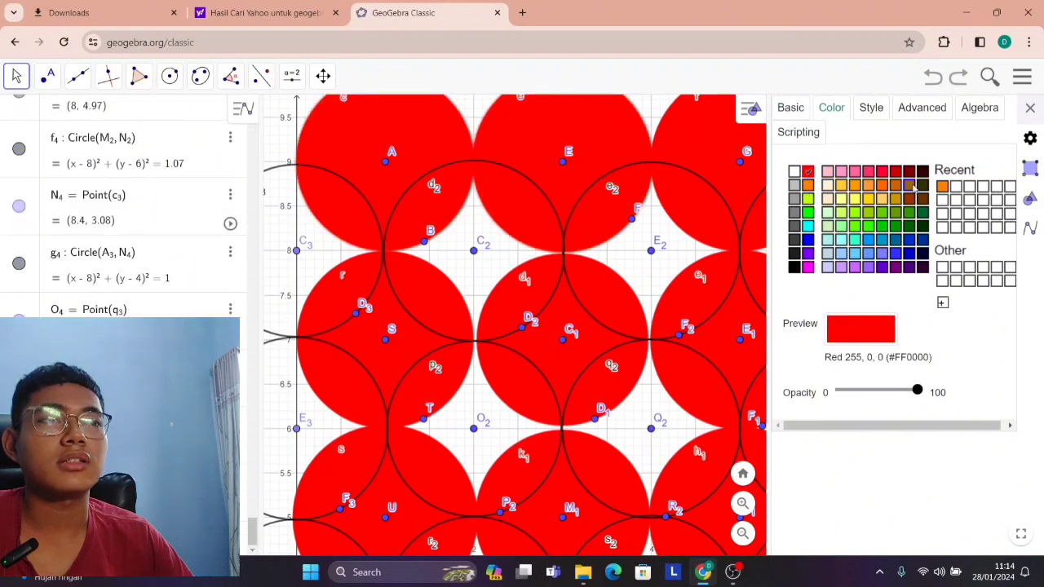
left_click(1031, 115)
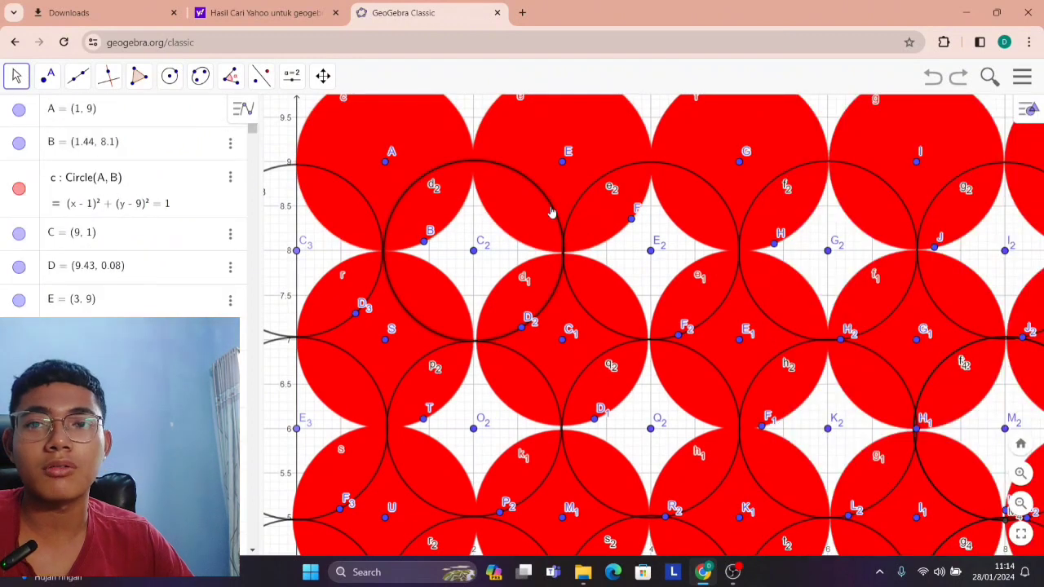
Fill the circle centred at (2, 8) with yellow-orange #FFCC33 at about half opacity.
right_click(550, 210)
left_click(644, 411)
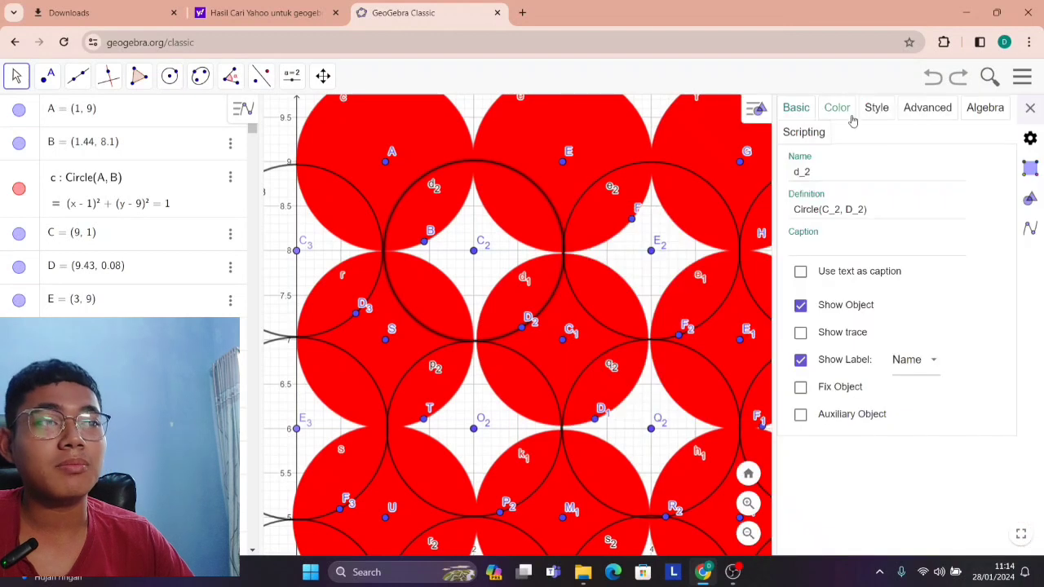
left_click(839, 109)
left_click(813, 185)
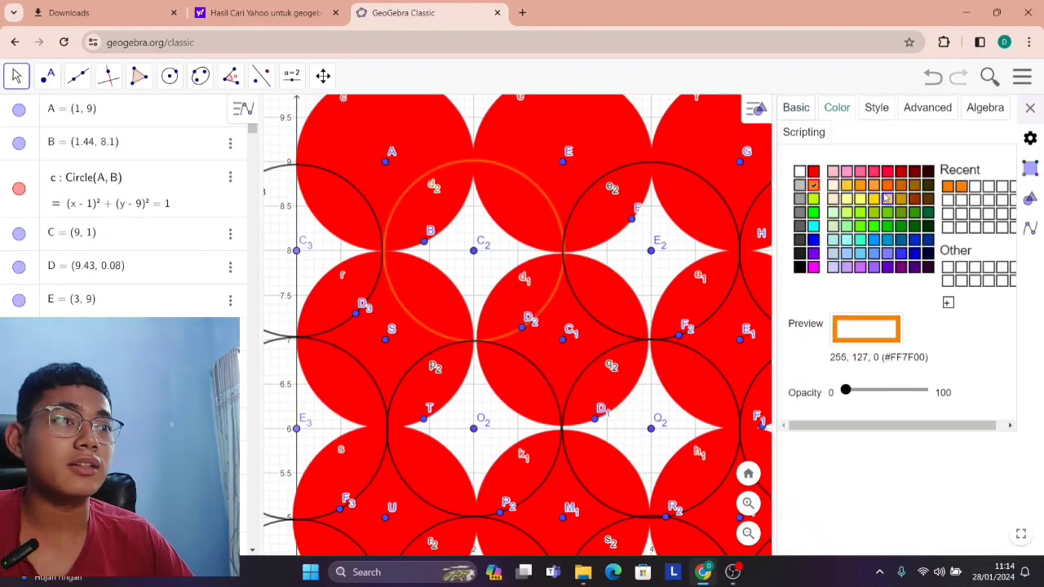
left_click(888, 185)
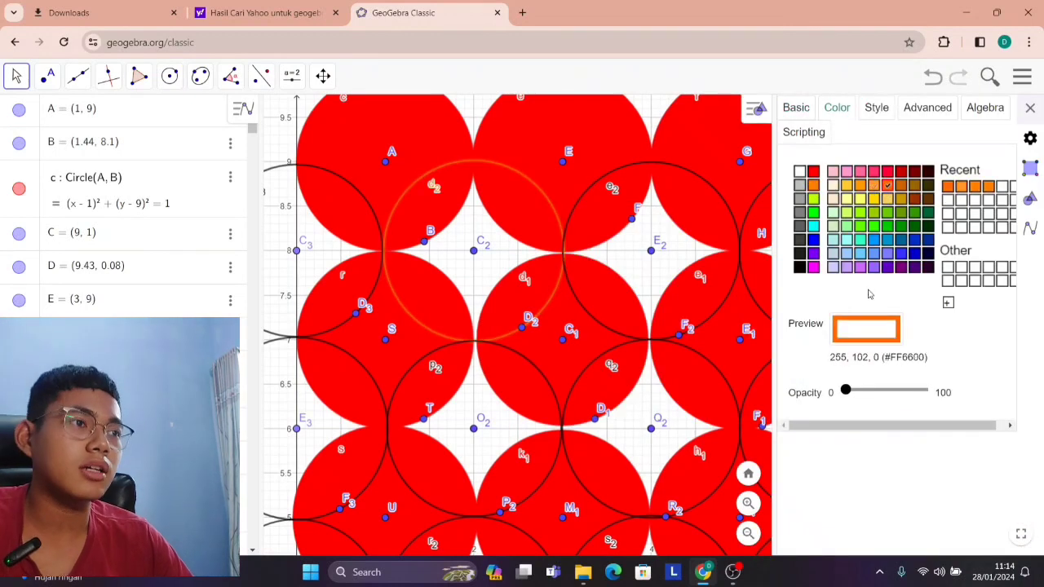
left_click_drag(848, 389, 894, 393)
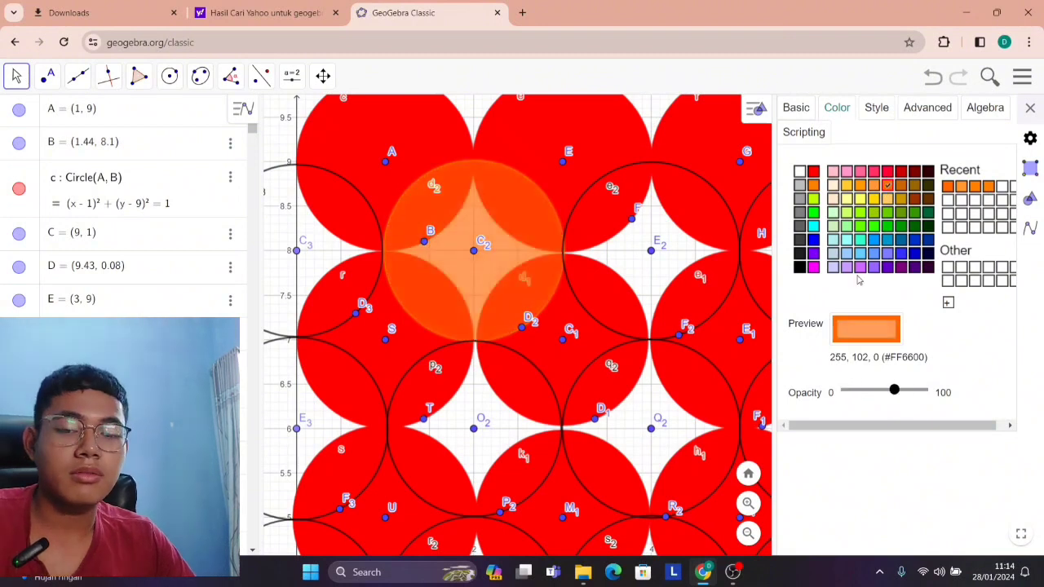
left_click(848, 186)
scroll(738, 338, "down", 3)
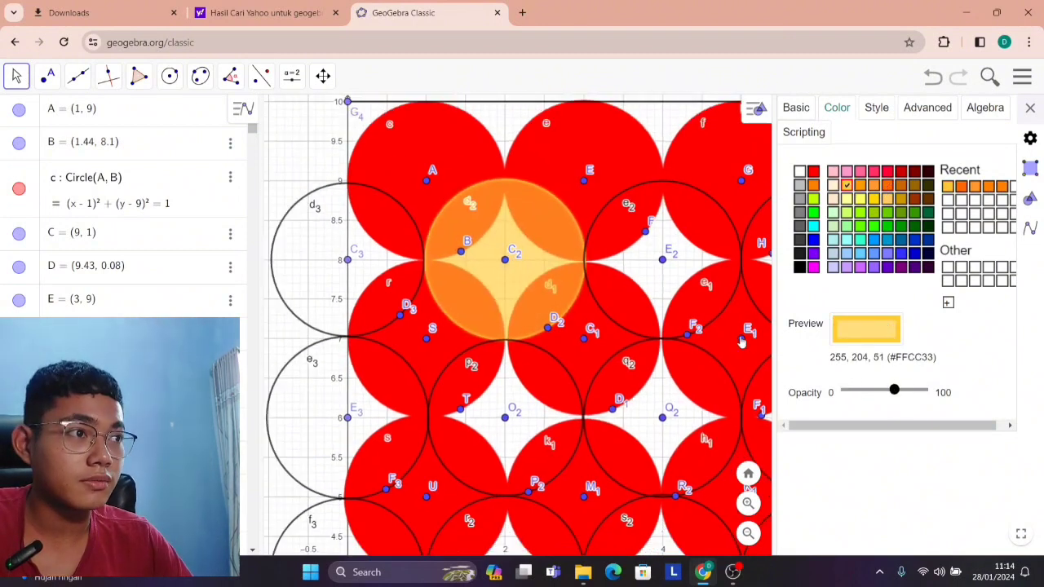
scroll(695, 320, "up", 2)
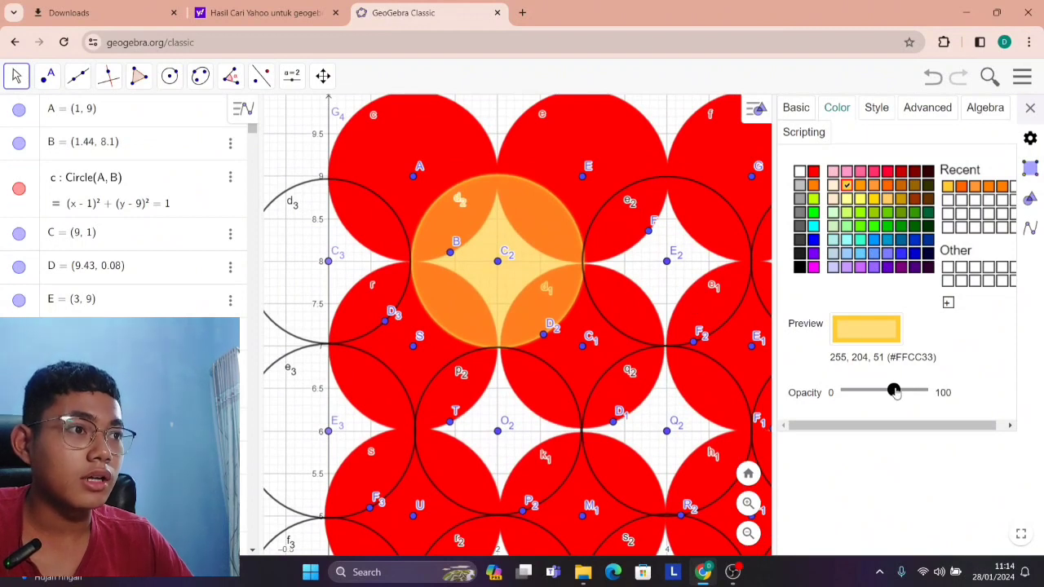
left_click_drag(894, 393, 889, 392)
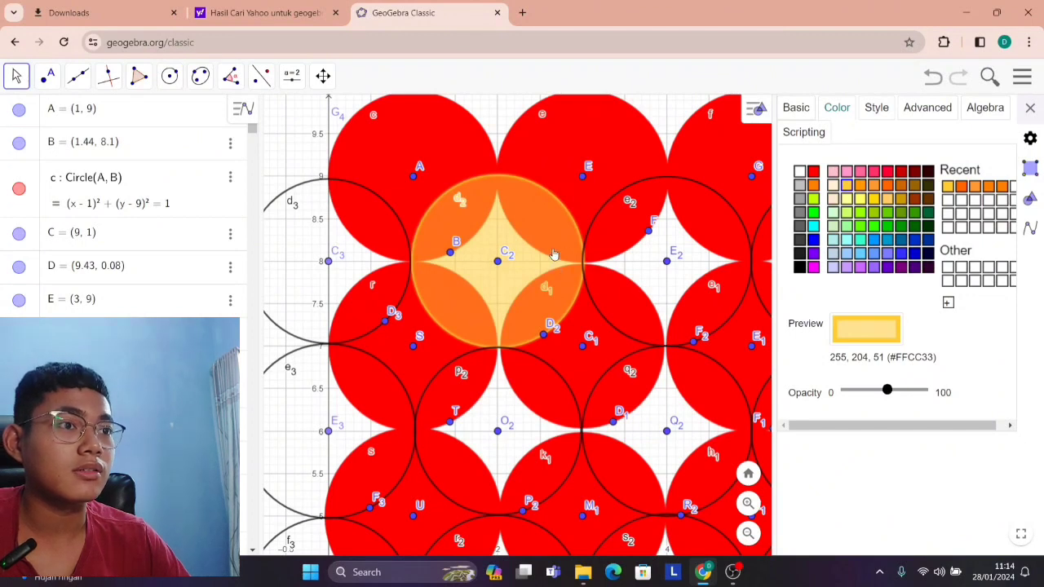
Fill the circle centred at (4, 8) with yellow-orange #FFCC33 at about half opacity.
left_click(604, 214)
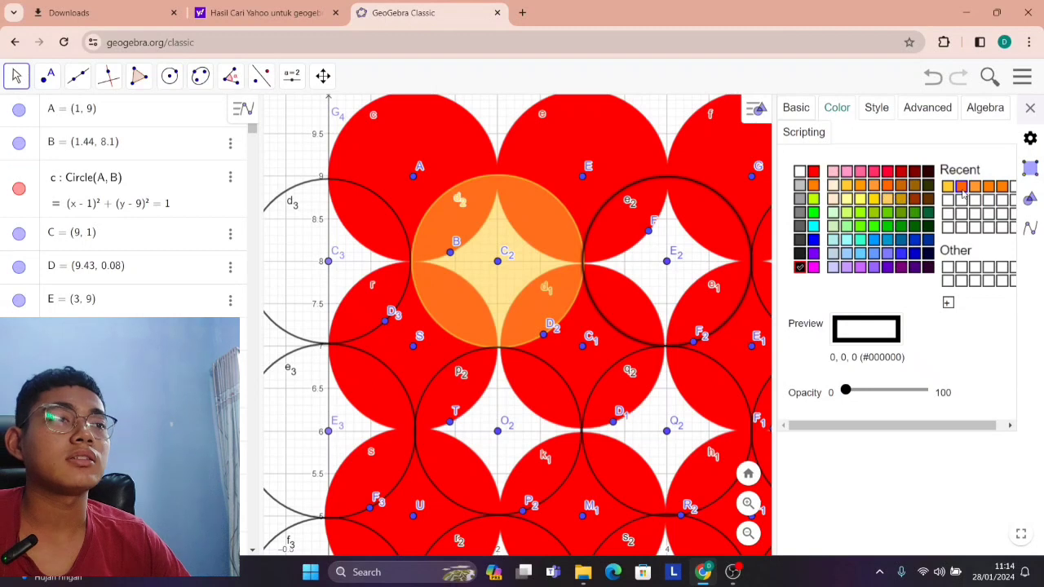
left_click(949, 187)
left_click_drag(845, 389, 887, 390)
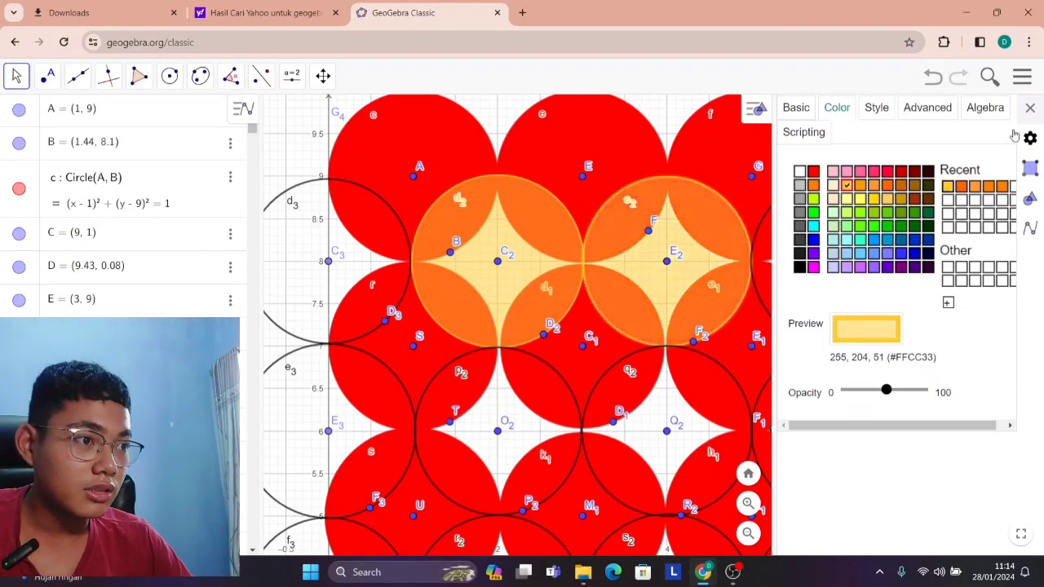
left_click(1029, 107)
Fill the circle centred at (6, 8) with yellow-orange #FFCC33 at about half opacity.
scroll(921, 326, "down", 5)
left_click_drag(455, 350, 335, 236)
left_click_drag(893, 408, 846, 411)
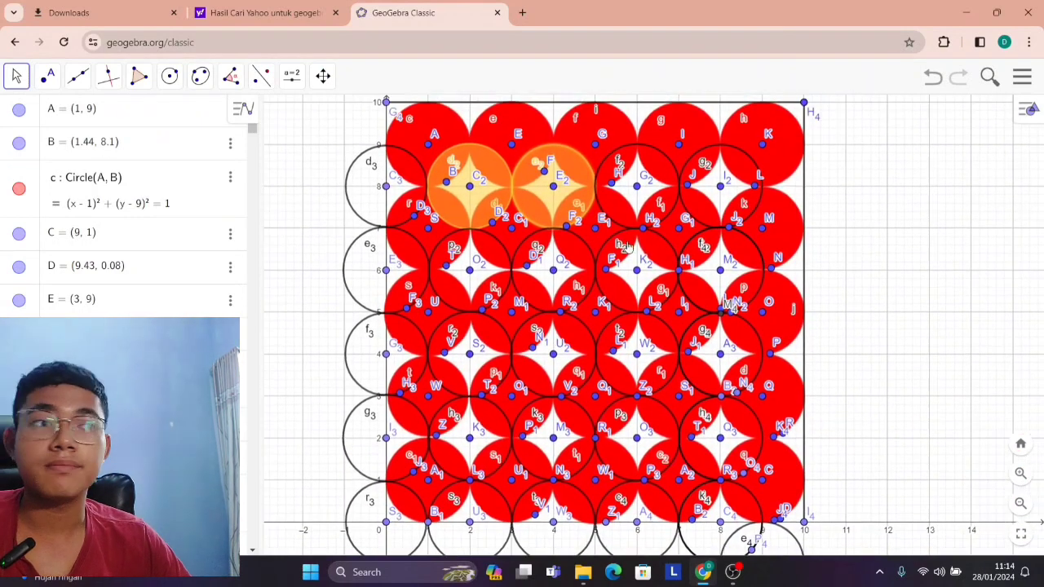
scroll(647, 220, "up", 2)
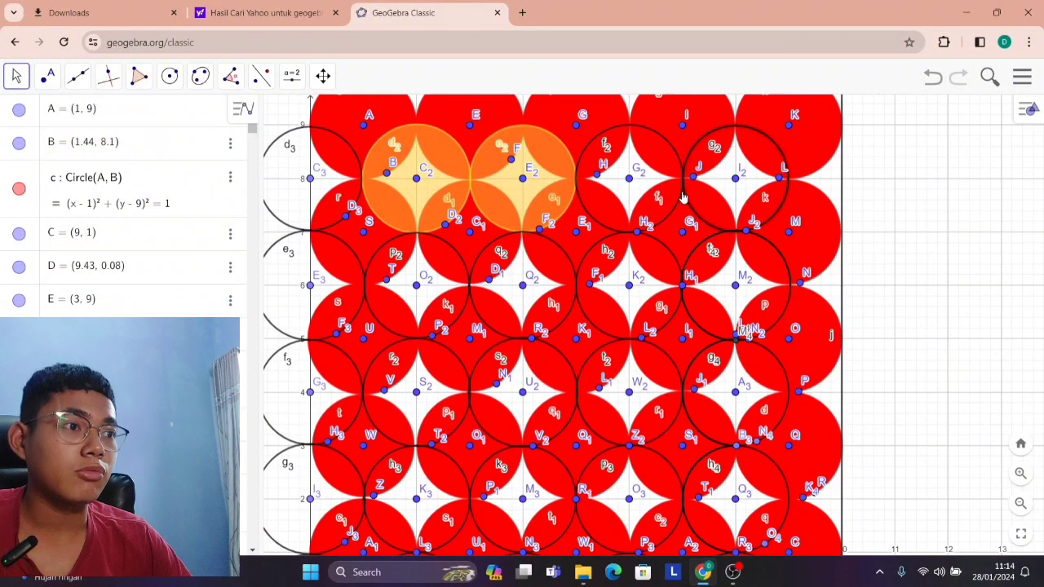
right_click(673, 200)
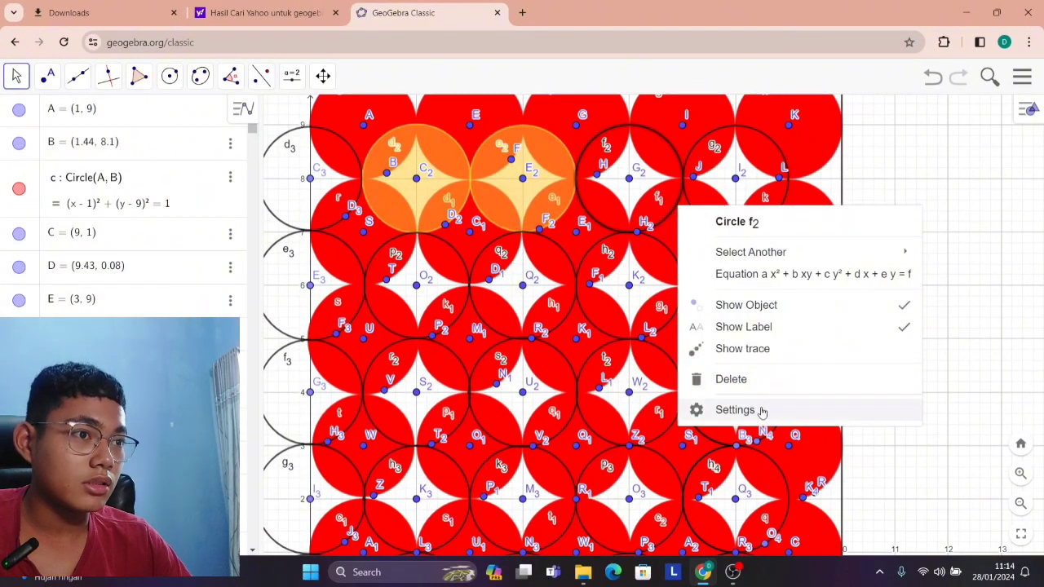
left_click(761, 411)
left_click(842, 108)
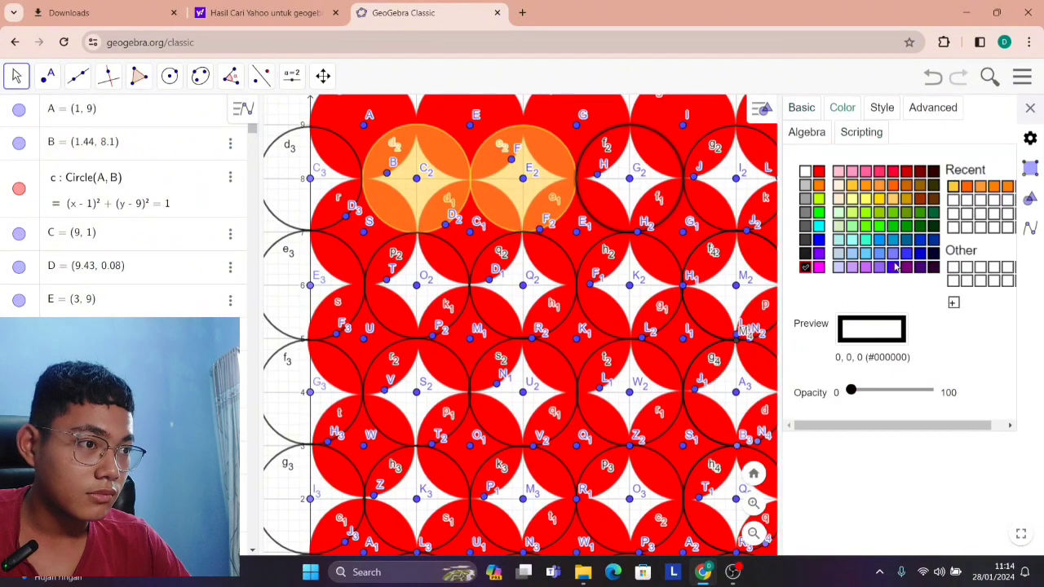
left_click(953, 186)
left_click(889, 392)
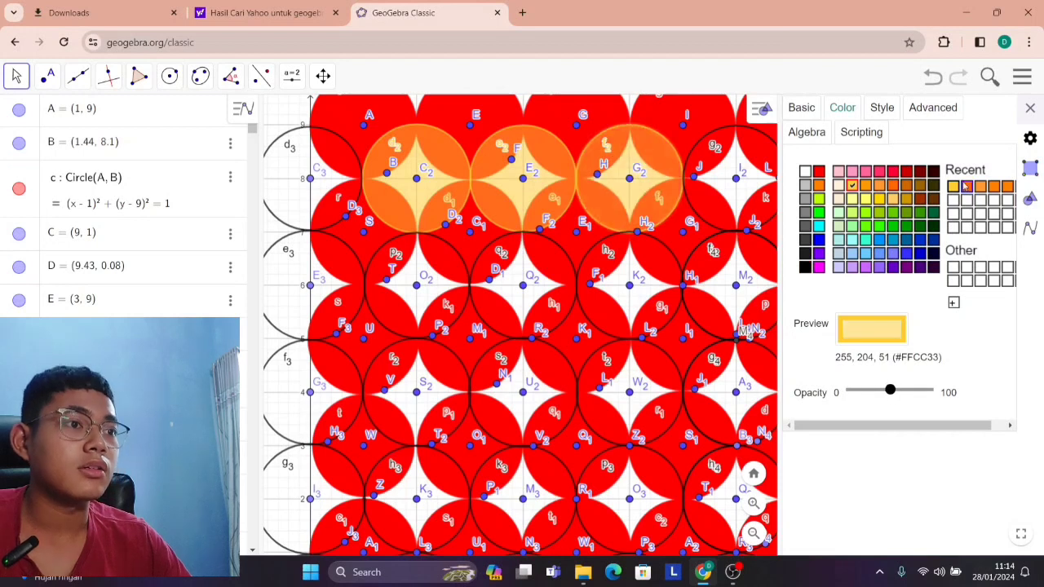
left_click(1030, 108)
Try #FFCC33 at about half opacity on the circle centred at (9, 7), and undo the colour and opacity changes.
right_click(781, 196)
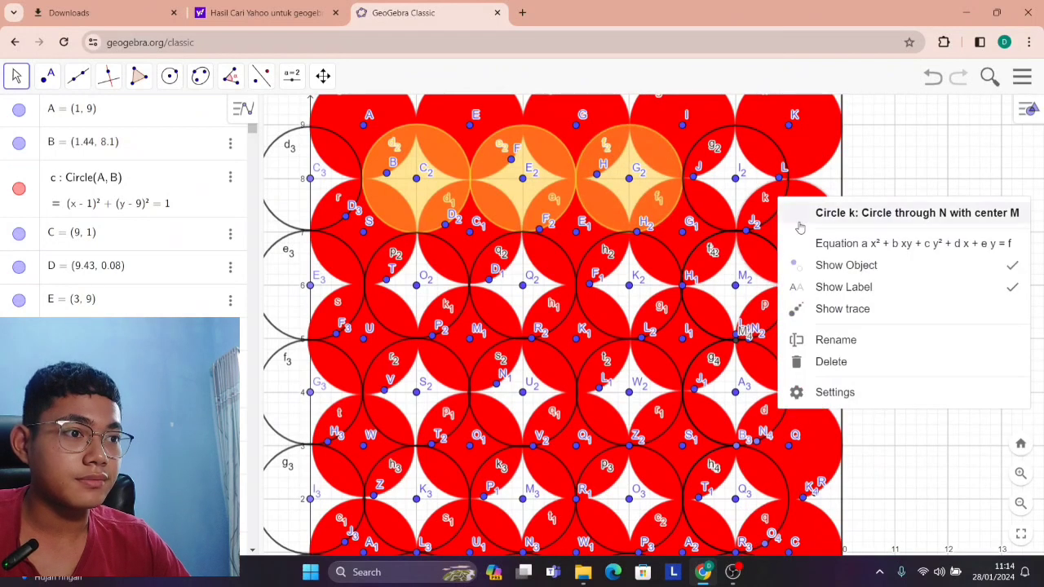
left_click(853, 398)
left_click(850, 109)
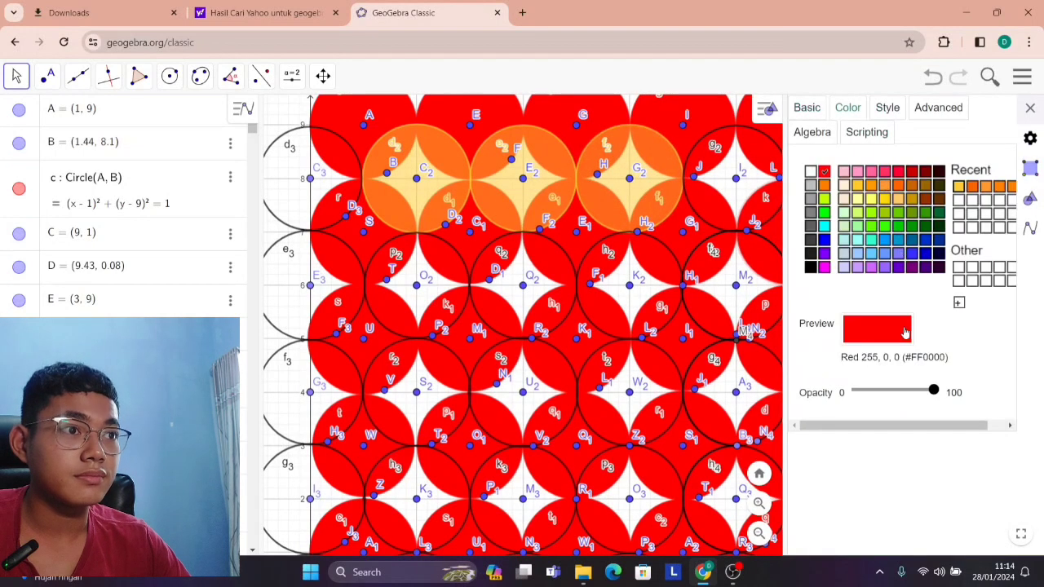
left_click(896, 393)
left_click(958, 188)
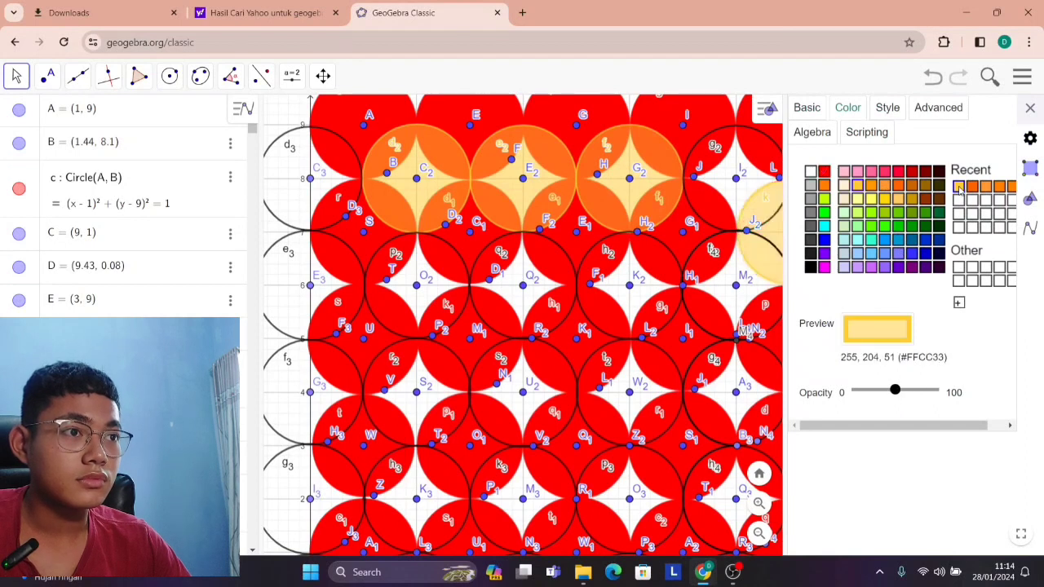
key("ctrl+z")
key("ctrl+z")
left_click(1029, 108)
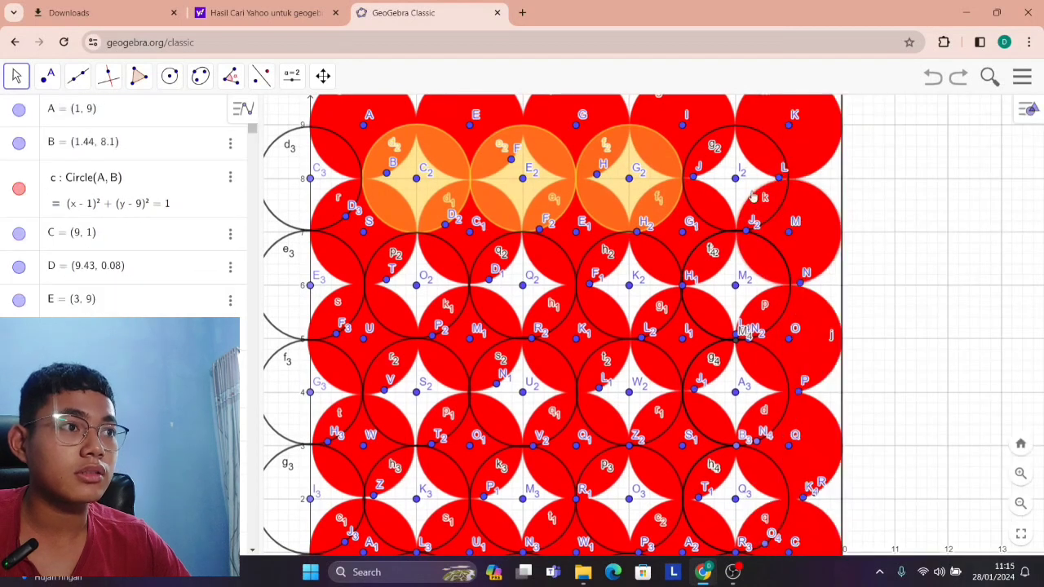
Try orange #FF6600 at about half opacity on the circle centred at (7, 7), and undo the changes.
right_click(716, 227)
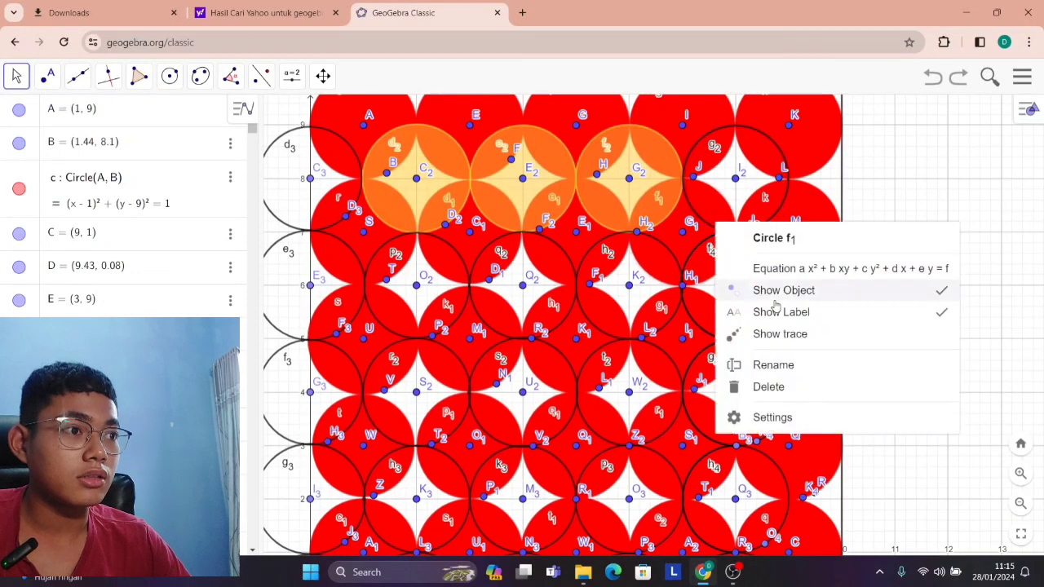
left_click(812, 418)
left_click(852, 109)
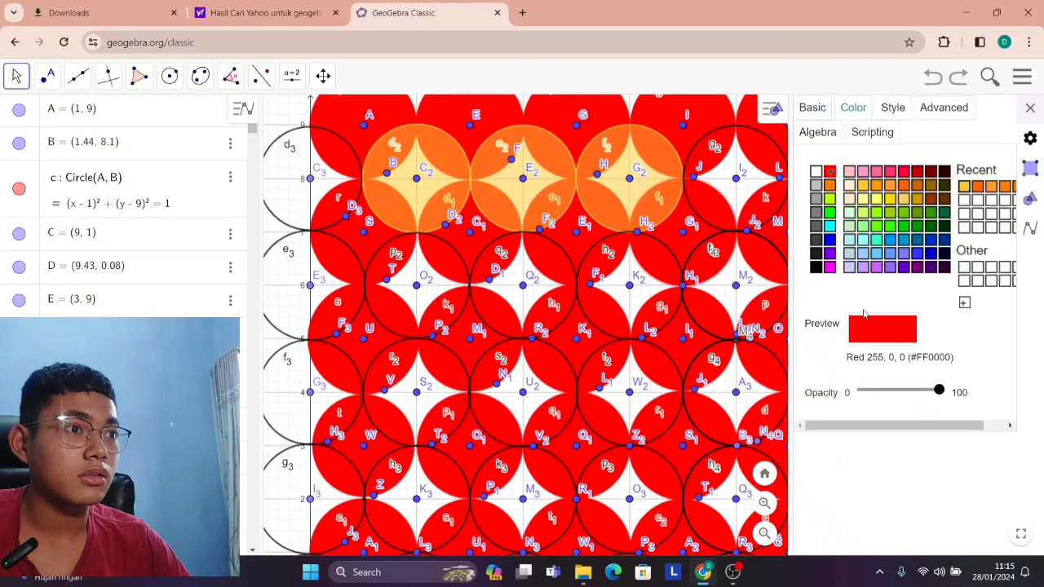
left_click(977, 186)
left_click(900, 391)
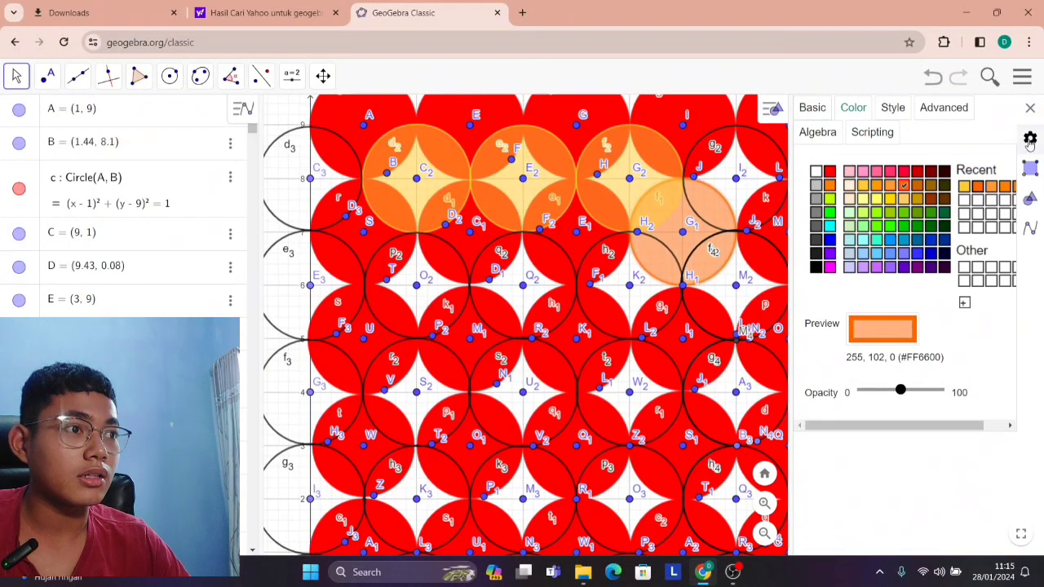
left_click(1029, 107)
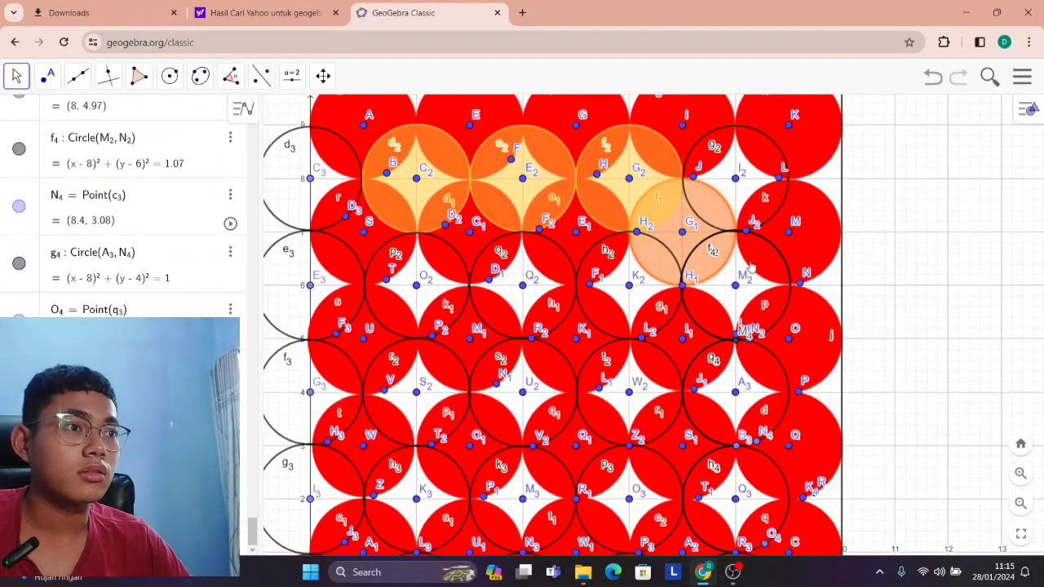
key("ctrl+z")
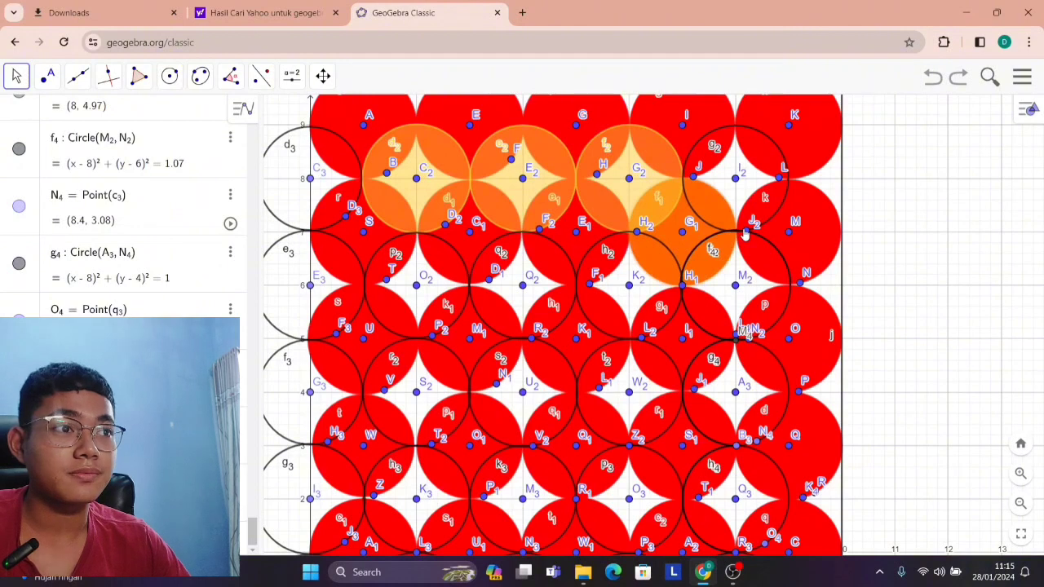
Fill the circle centred at (8, 8) with yellow-orange #FFCC33 at about half opacity.
scroll(744, 234, "up", 3)
right_click(803, 225)
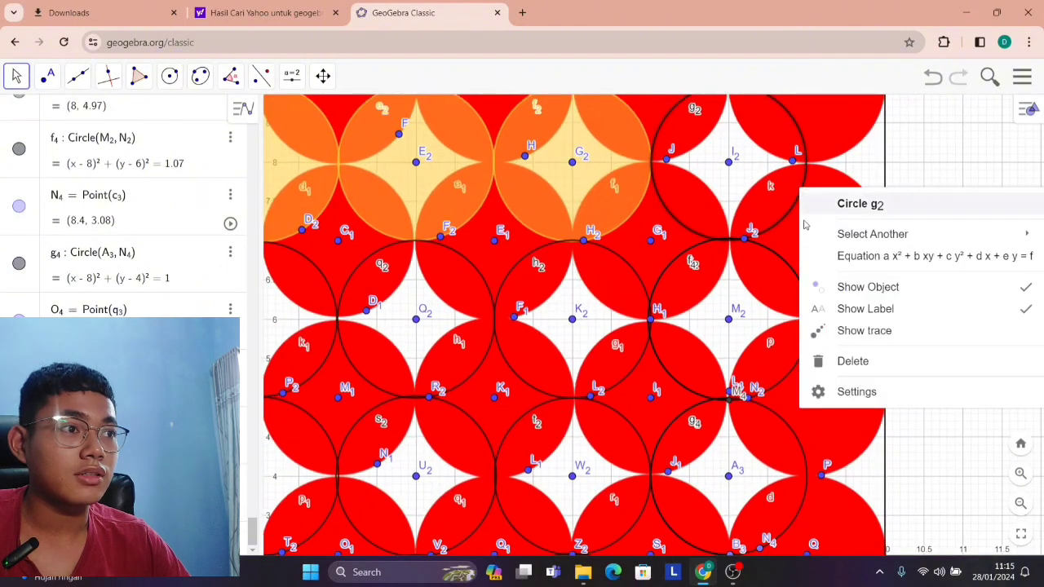
left_click(853, 391)
left_click(858, 107)
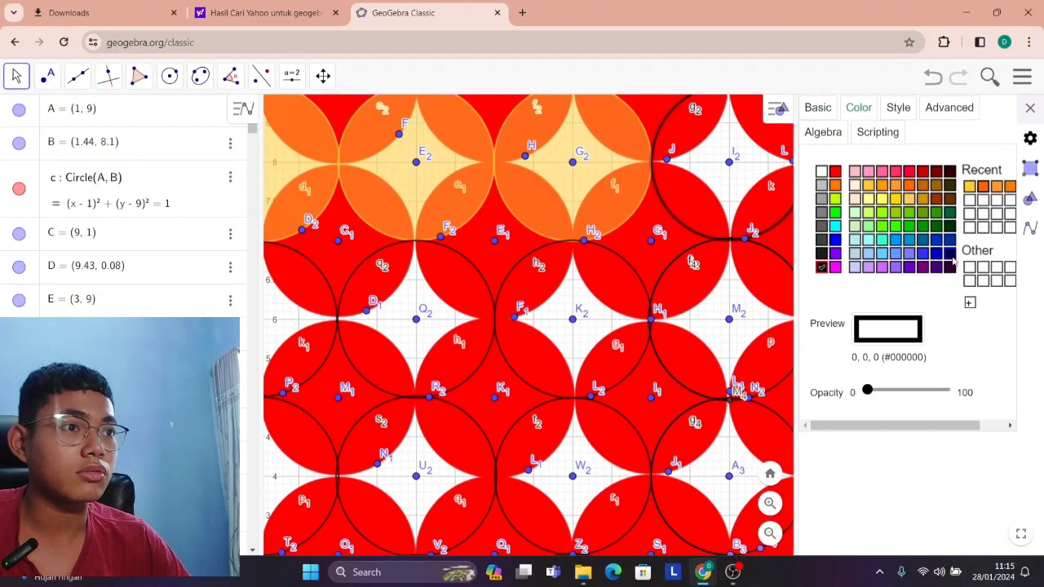
left_click(983, 187)
left_click_drag(882, 400, 917, 391)
left_click(868, 185)
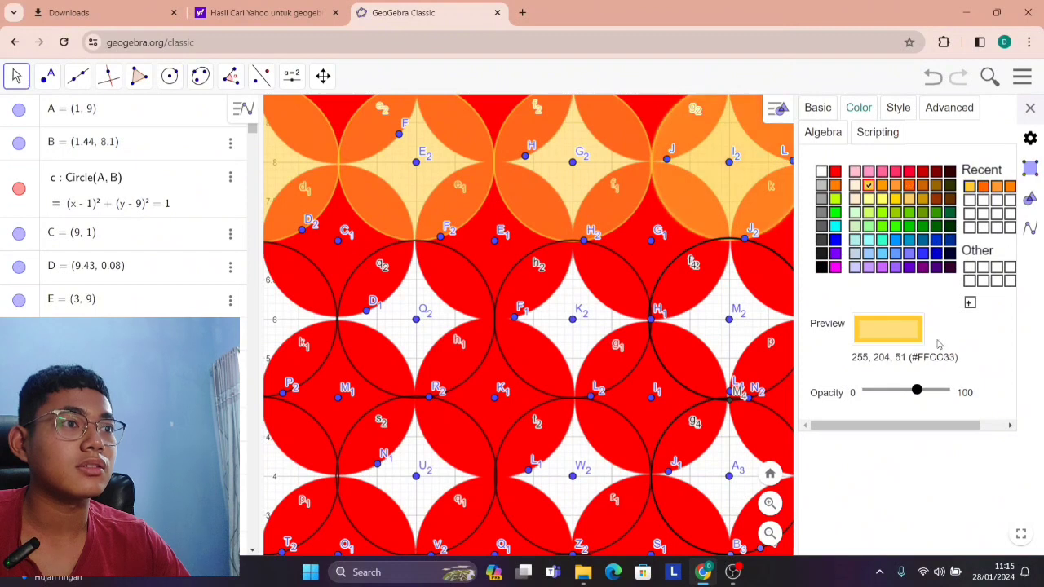
left_click_drag(918, 392, 909, 391)
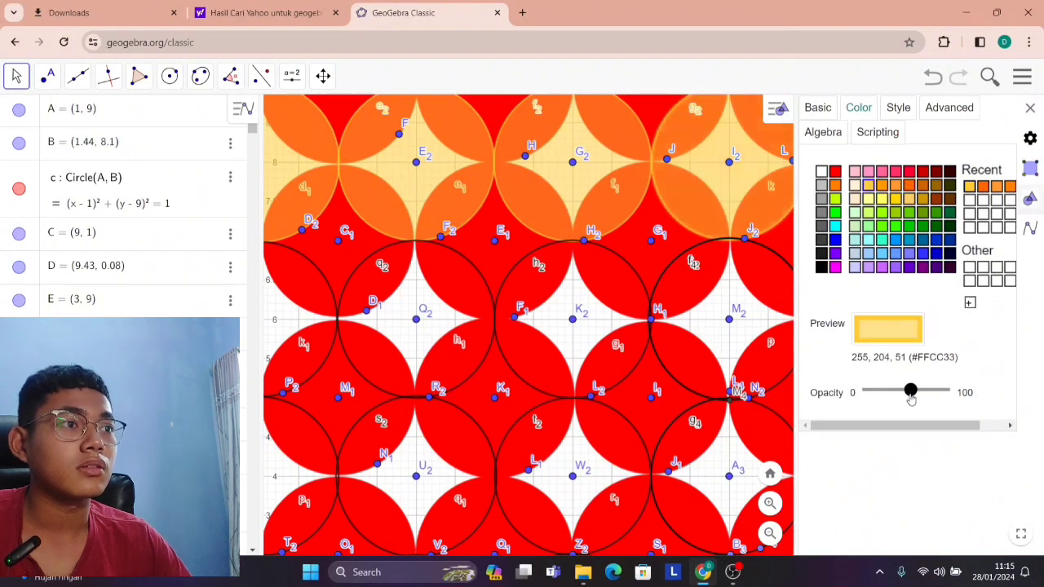
left_click(1029, 108)
Fill the circle centred at (8, 6) with yellow-orange #FFCC33 at about half opacity.
scroll(900, 281, "down", 4)
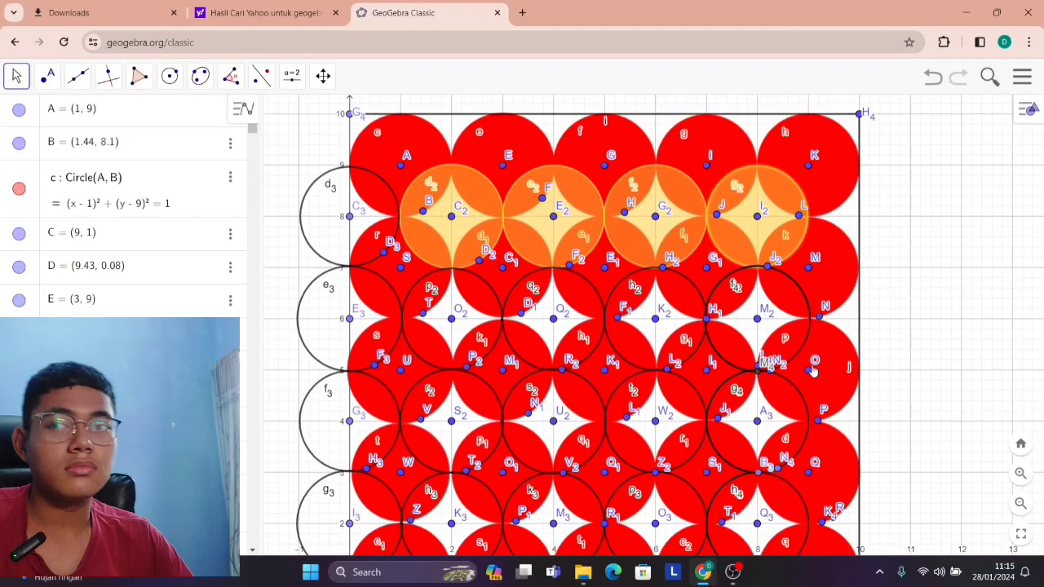
scroll(941, 400, "down", 3)
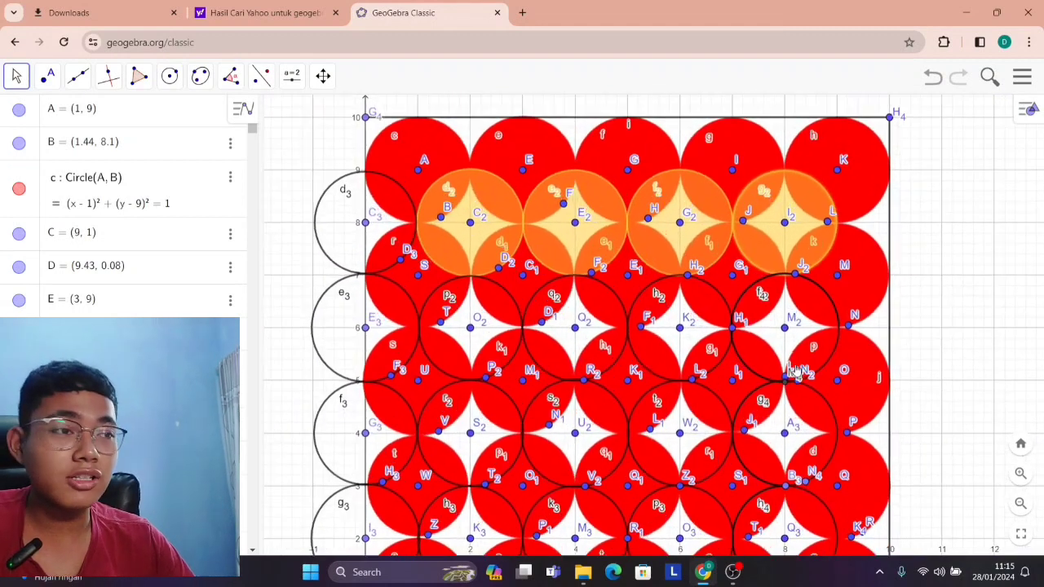
scroll(797, 369, "up", 4)
right_click(829, 371)
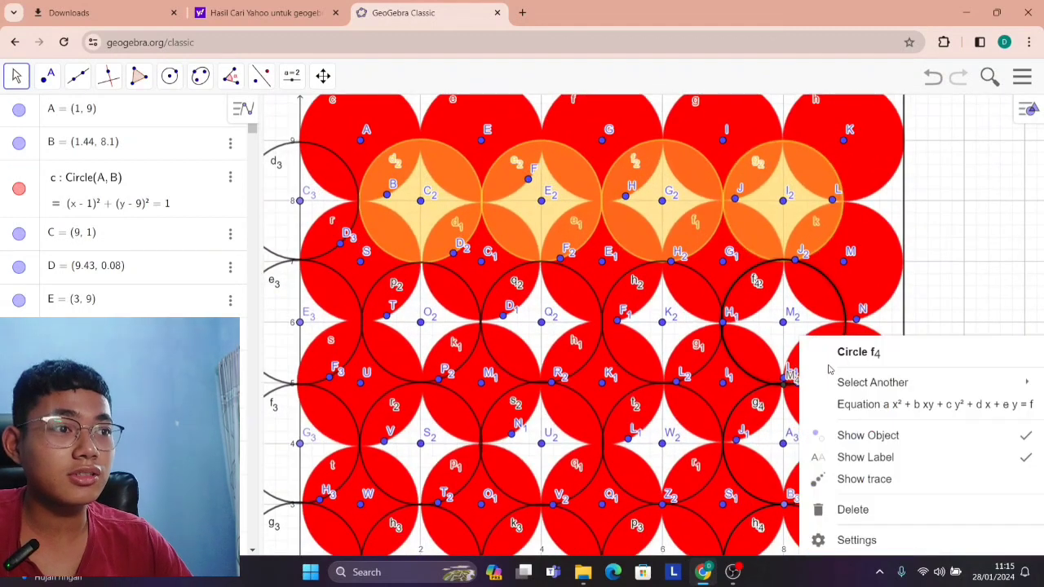
left_click(888, 538)
left_click(866, 110)
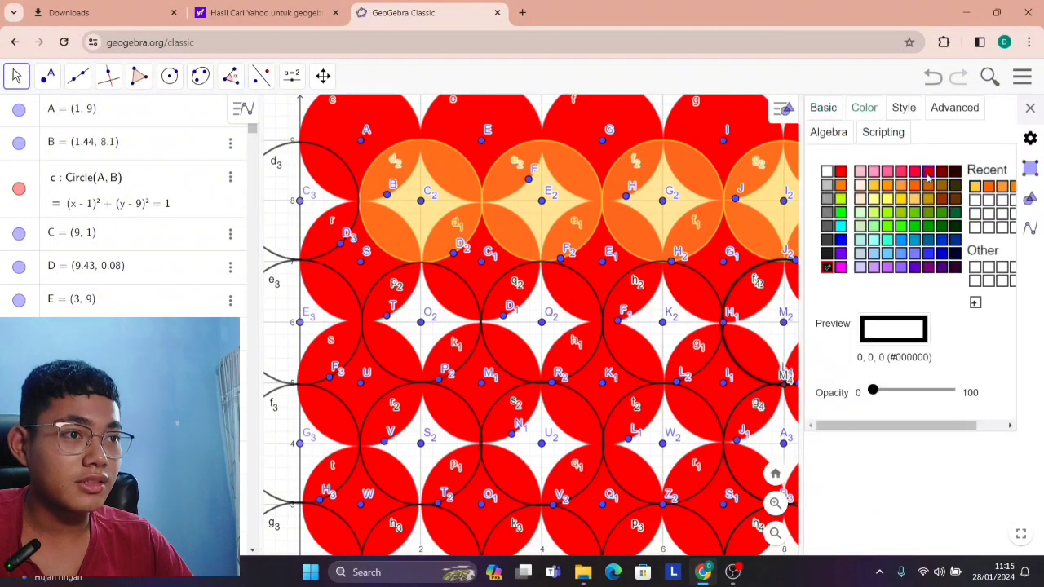
left_click(976, 188)
left_click(909, 390)
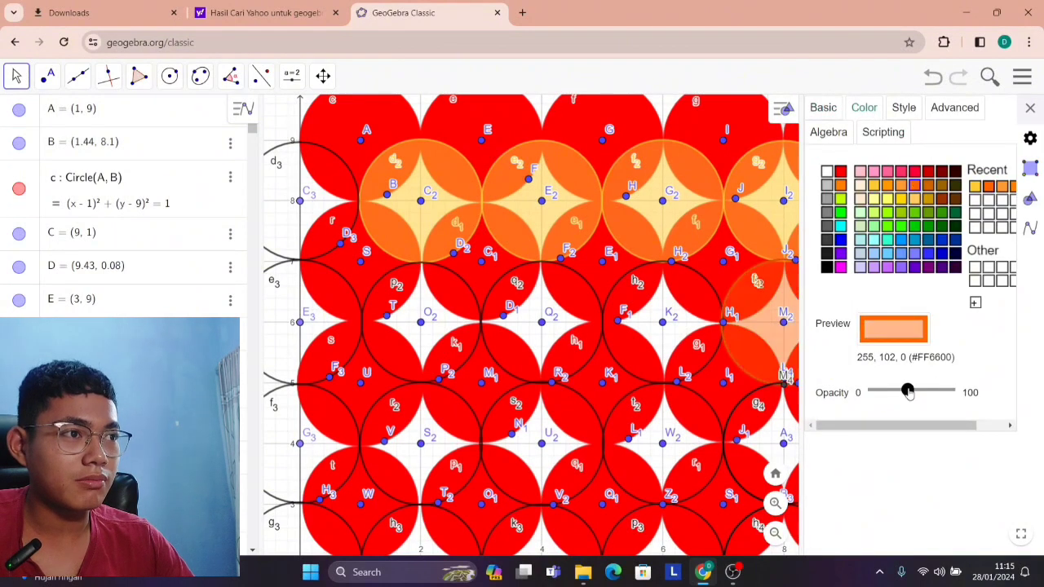
left_click(975, 187)
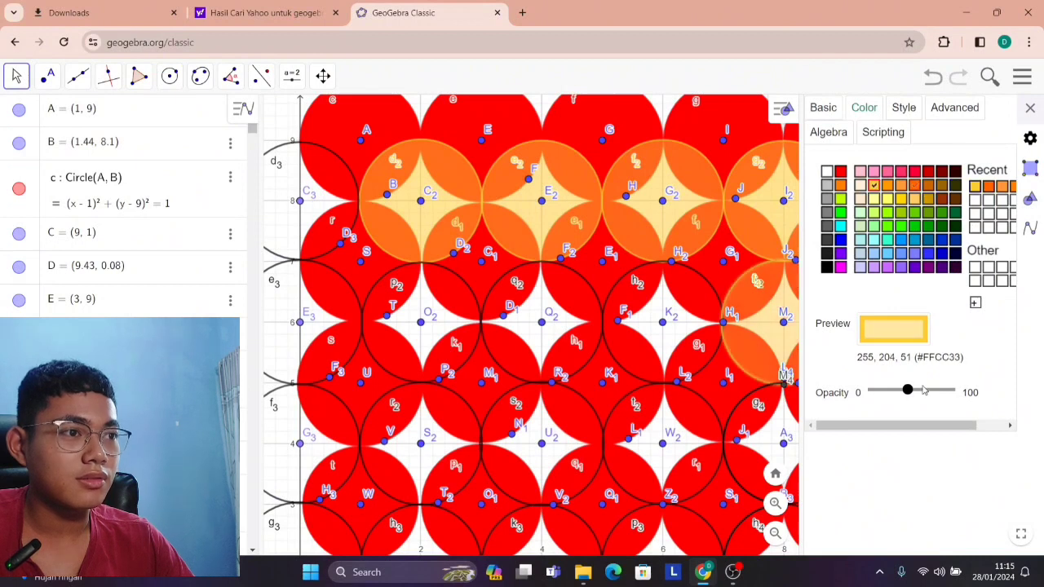
left_click(912, 390)
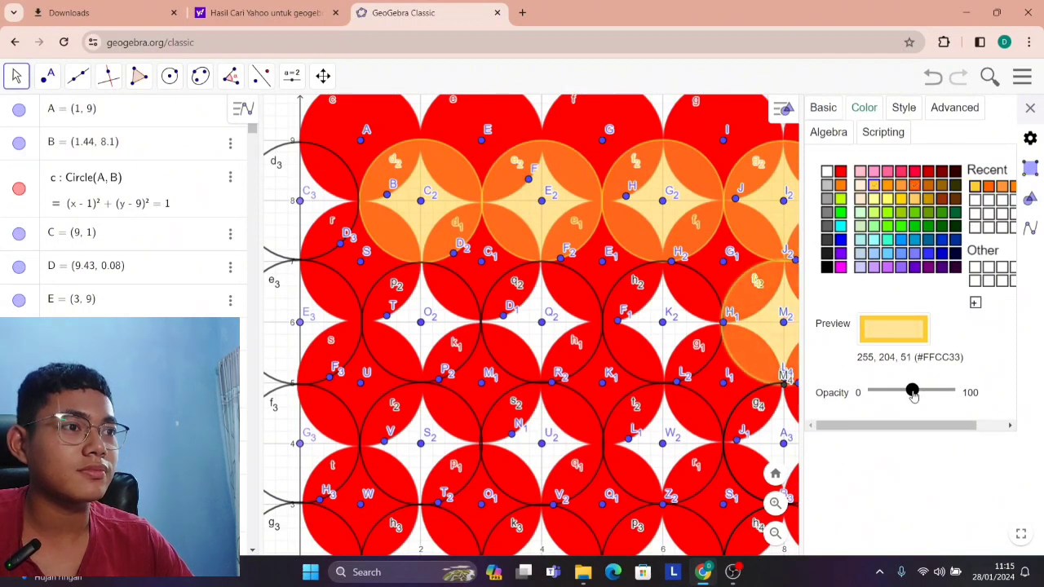
left_click(1030, 108)
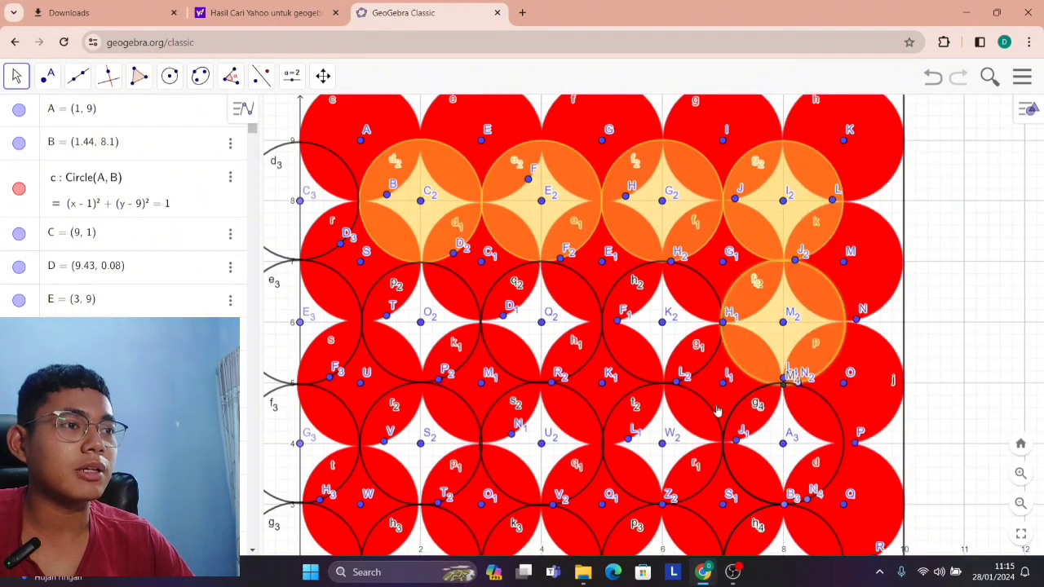
Fill the circle centred at (6, 6) with yellow-orange #FFCC33 at about half opacity.
right_click(709, 368)
mouse_move(740, 392)
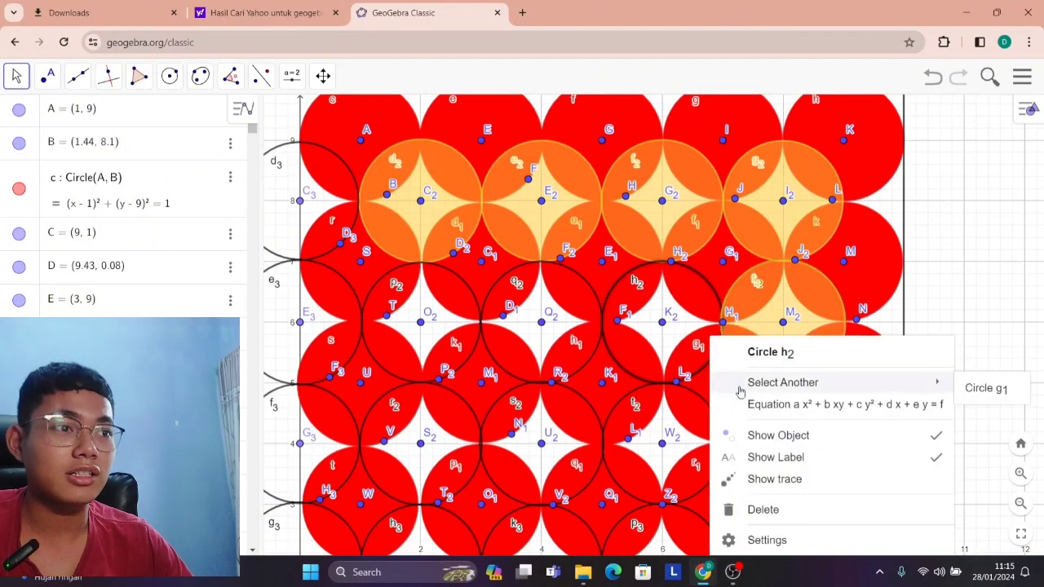
left_click(796, 538)
left_click(869, 110)
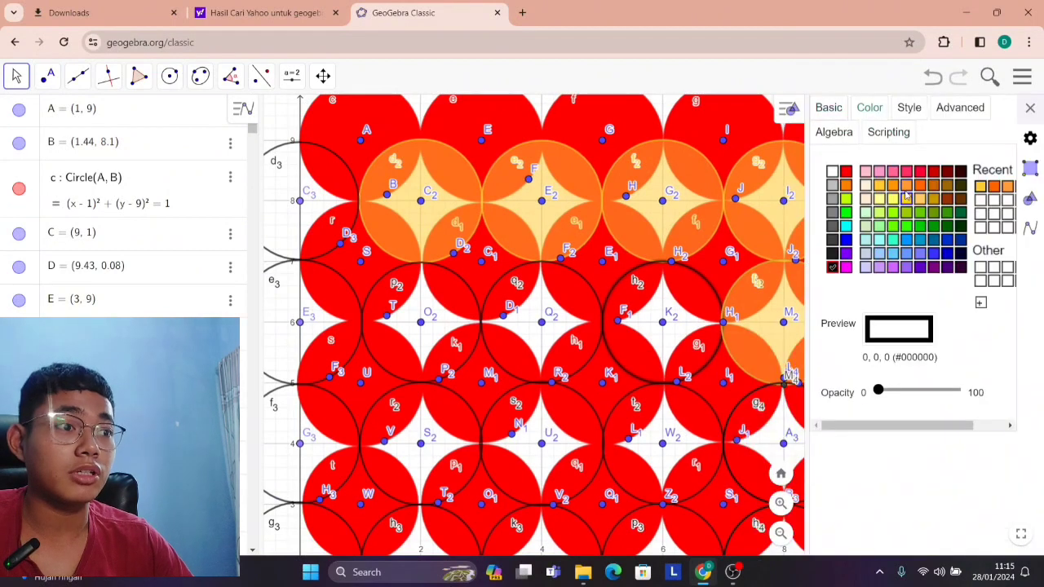
left_click(979, 187)
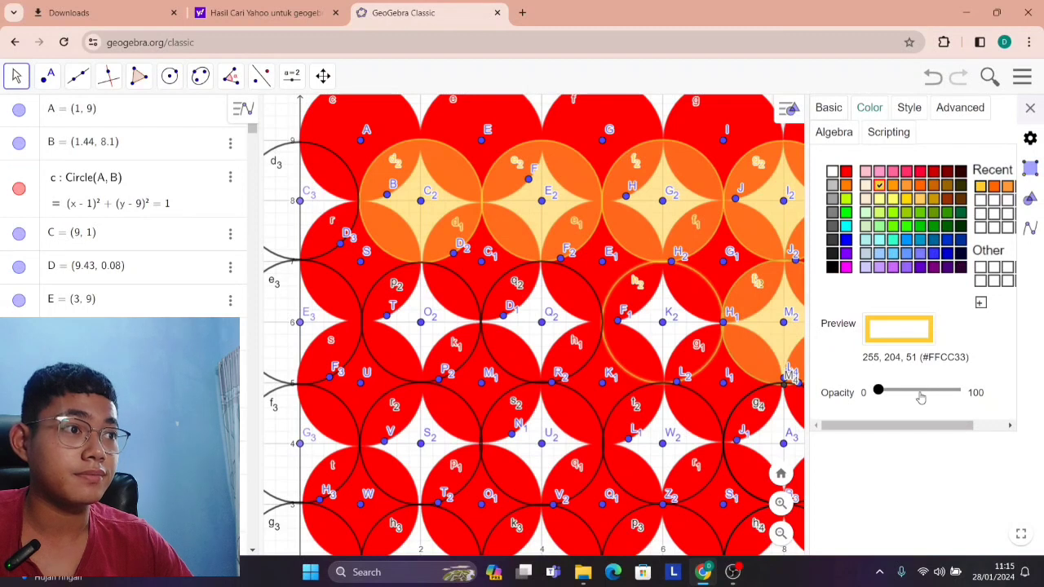
left_click(920, 393)
left_click(1030, 107)
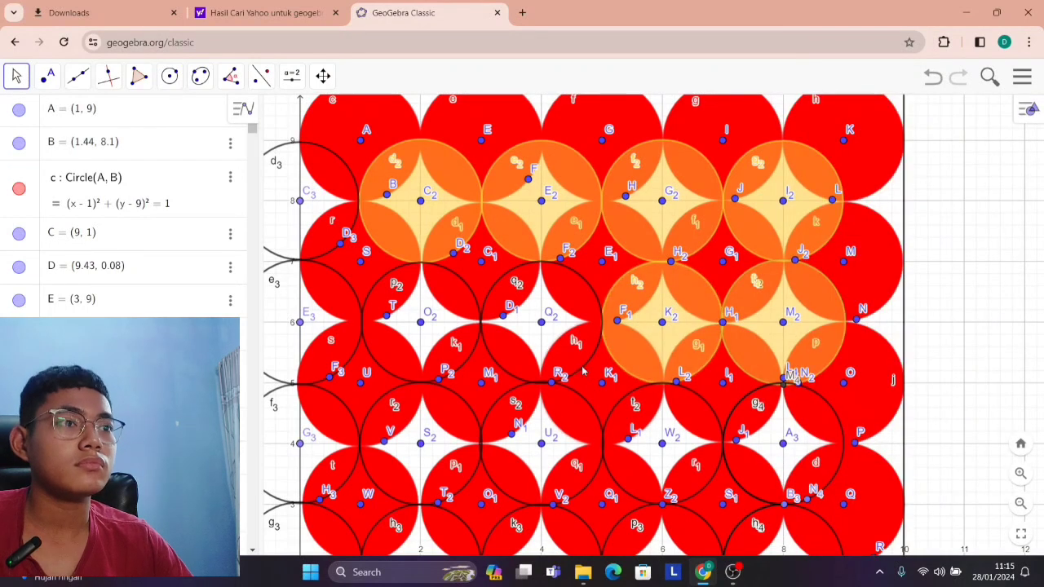
Fill the circle centred at (4, 6) with yellow-orange #FFCC33 at about half opacity.
scroll(582, 371, "up", 2)
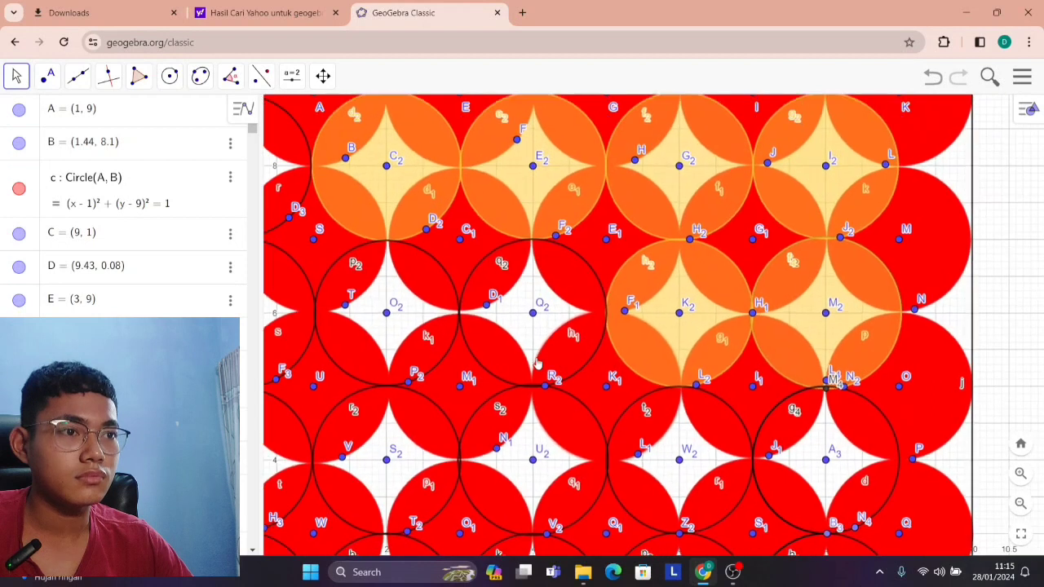
right_click(496, 381)
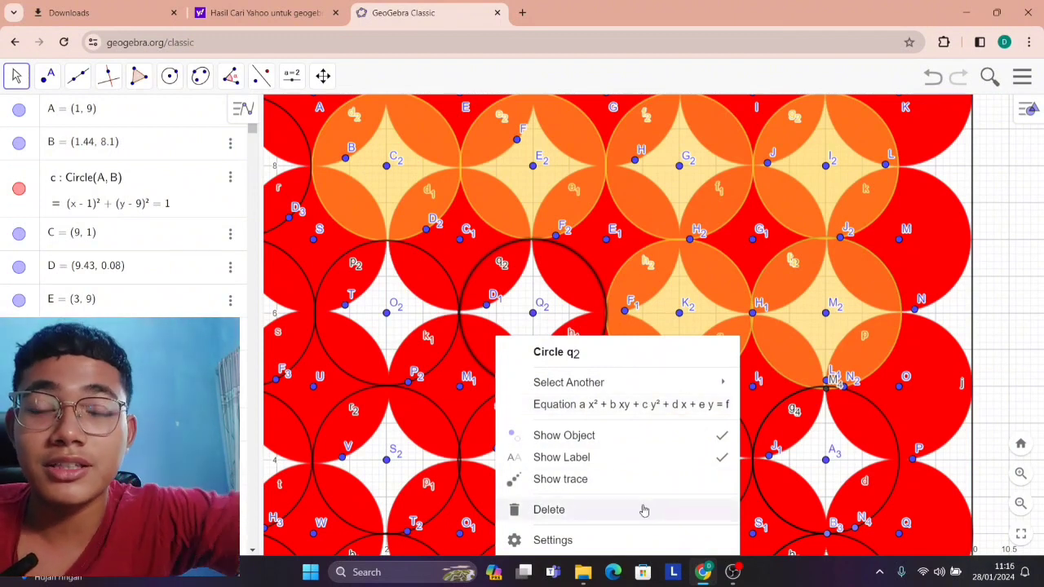
left_click(633, 541)
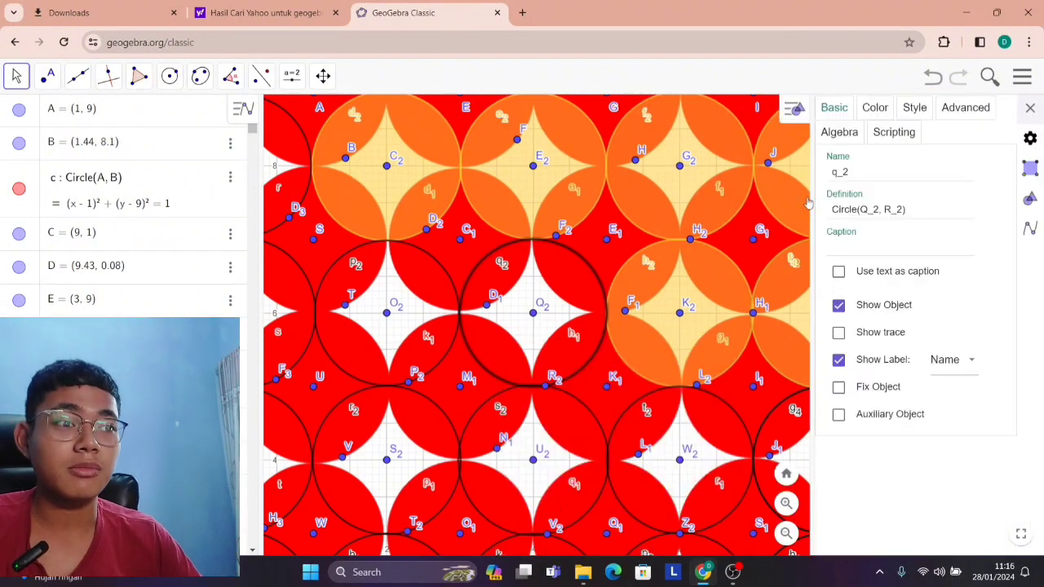
left_click(875, 108)
left_click(998, 188)
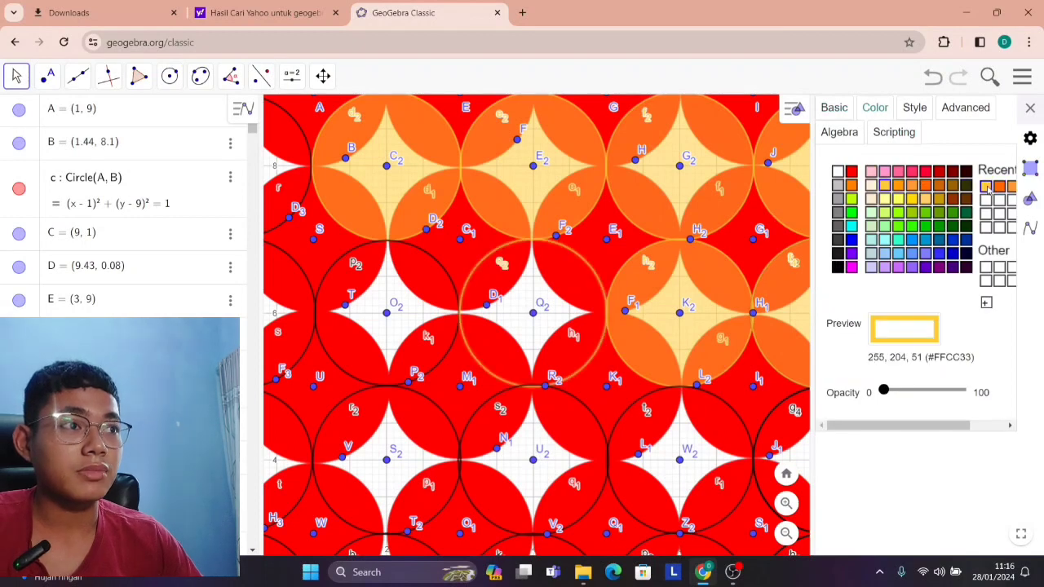
left_click(919, 390)
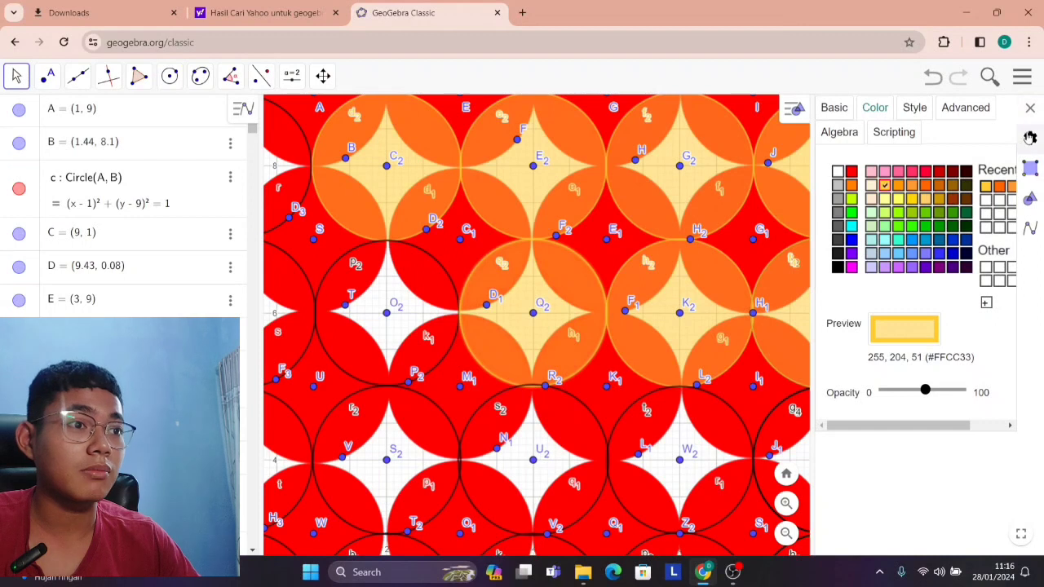
left_click(1030, 108)
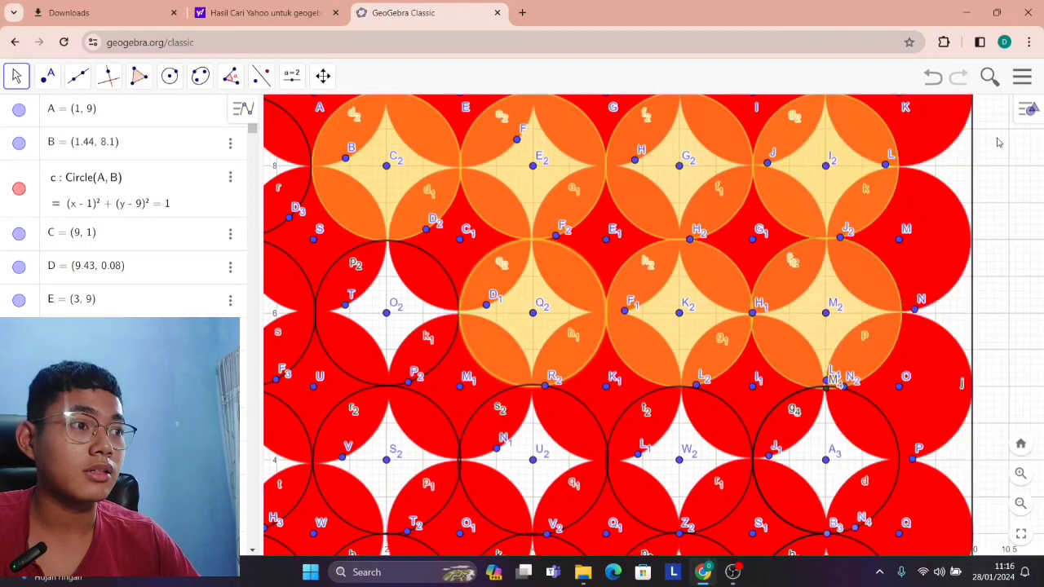
Fill the circle centred at (2, 6) with yellow-orange #FFCC33 at about half opacity.
right_click(379, 358)
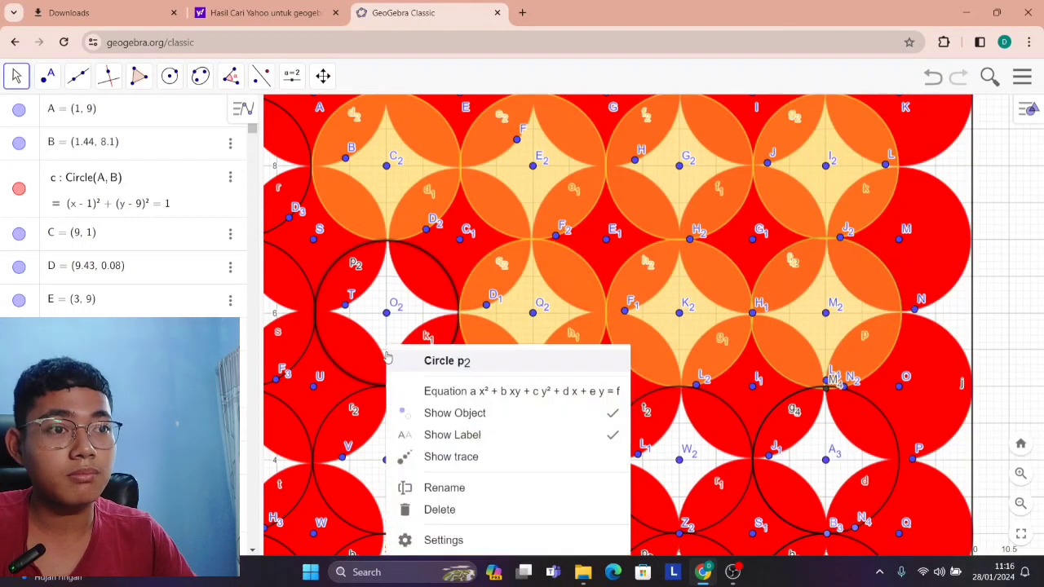
left_click(542, 540)
left_click(881, 107)
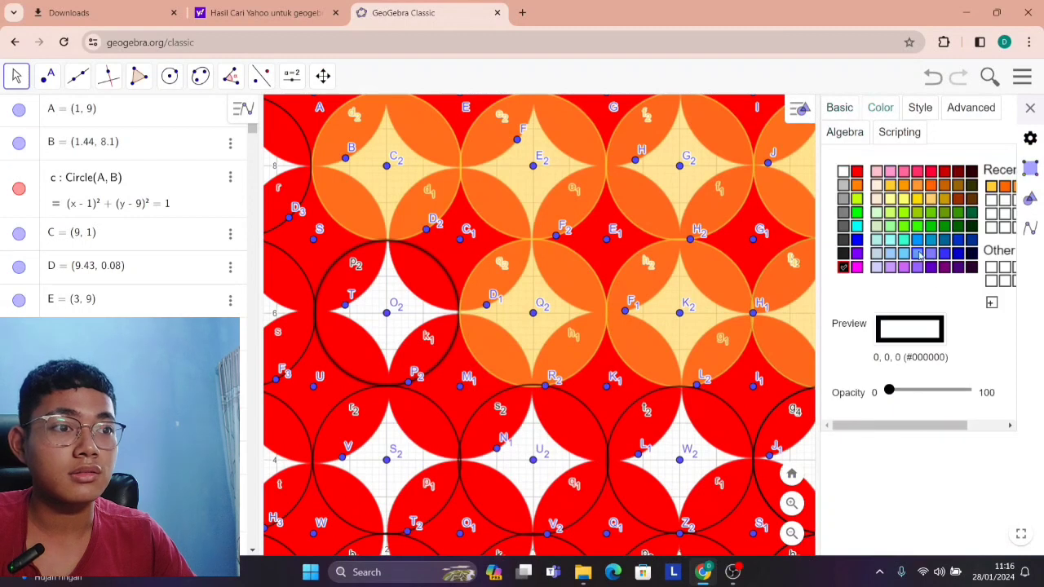
left_click(989, 186)
left_click(926, 389)
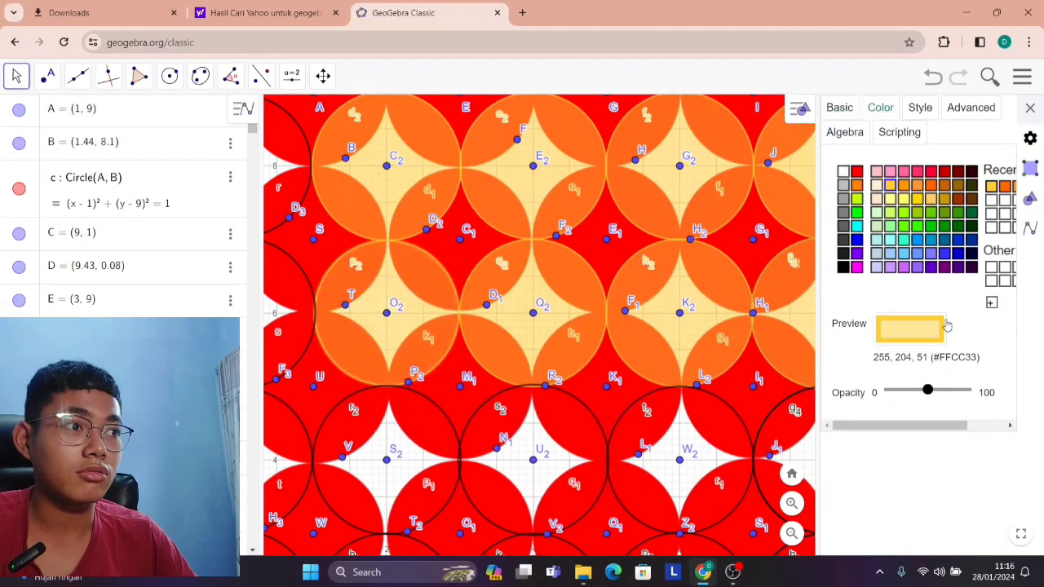
left_click(1030, 110)
scroll(676, 369, "down", 4)
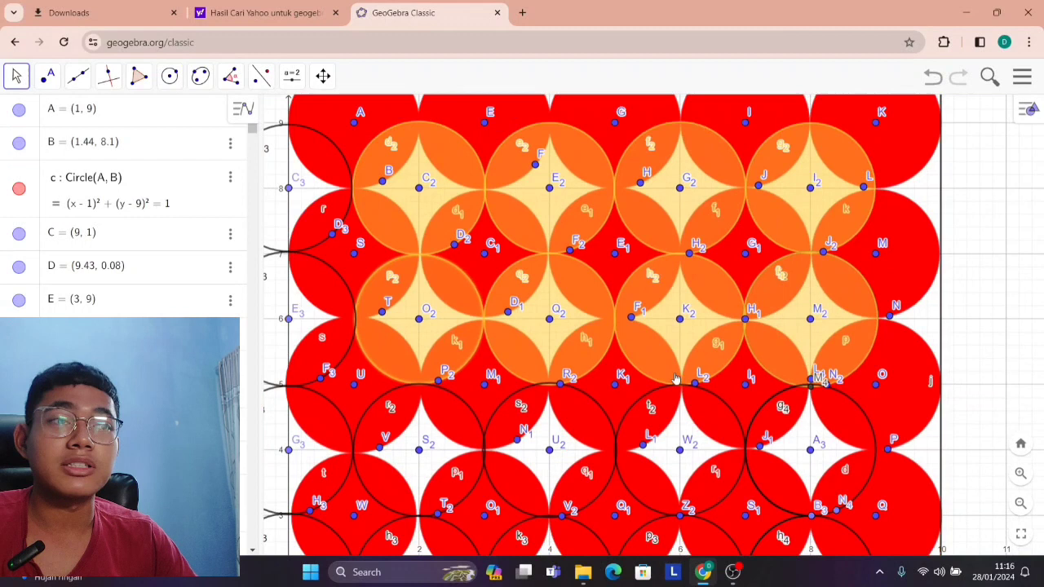
Fill the circle centred at (0, 8) on the square's edge with yellow-orange #FFCC33 at about half opacity.
scroll(352, 304, "up", 5)
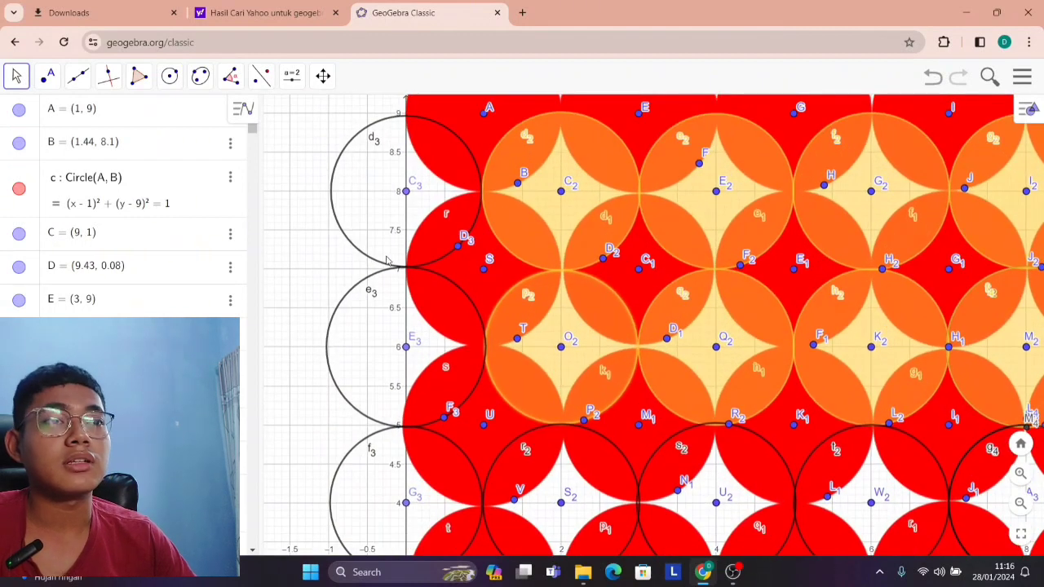
right_click(377, 261)
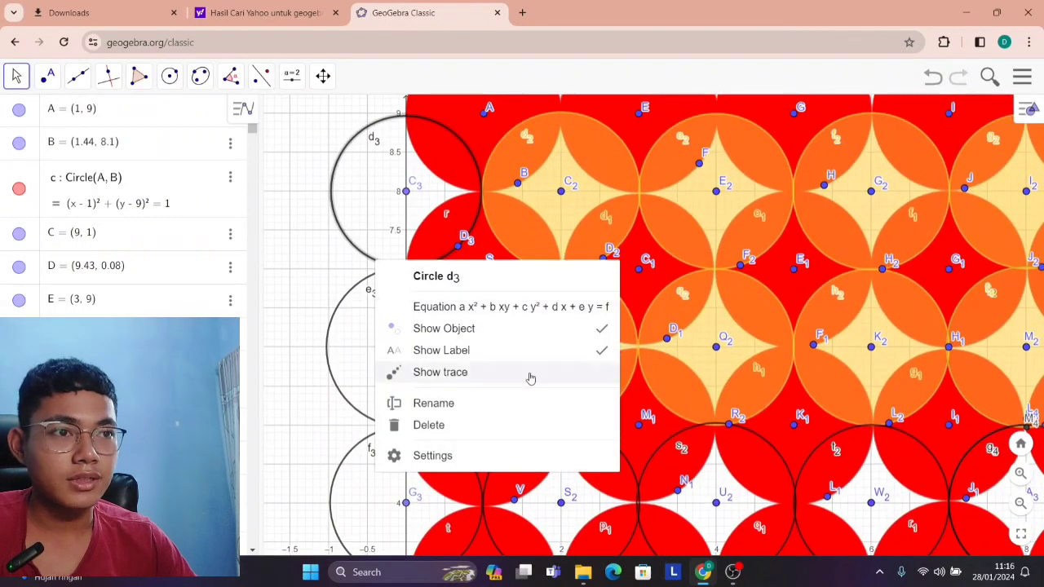
left_click(517, 451)
left_click(886, 106)
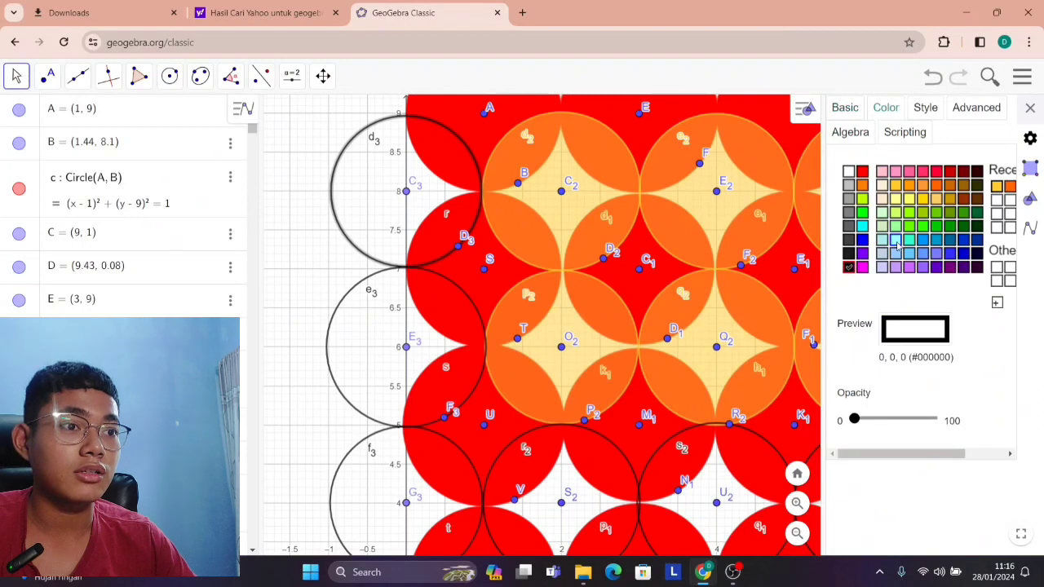
left_click(996, 186)
left_click(896, 420)
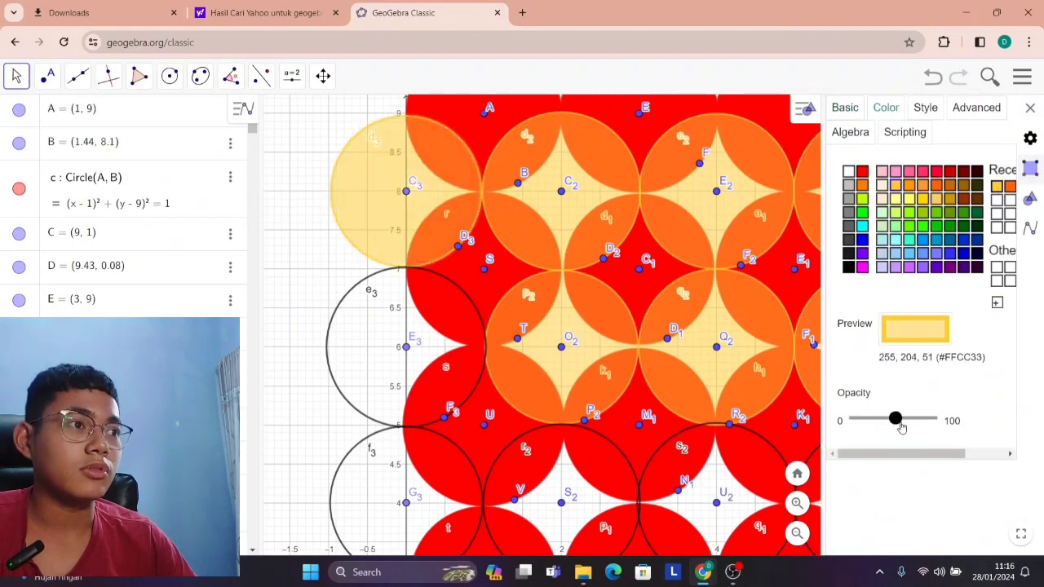
Fill the circle centred at (0, 6) on the square's edge with yellow-orange #FFCC33 at about half opacity.
left_click(359, 420)
right_click(359, 420)
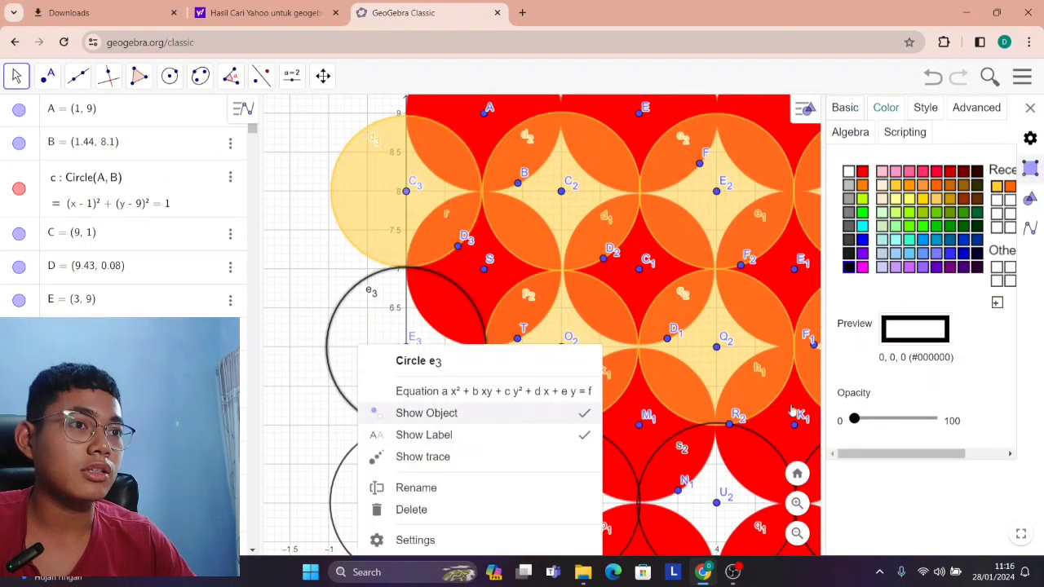
left_click(996, 186)
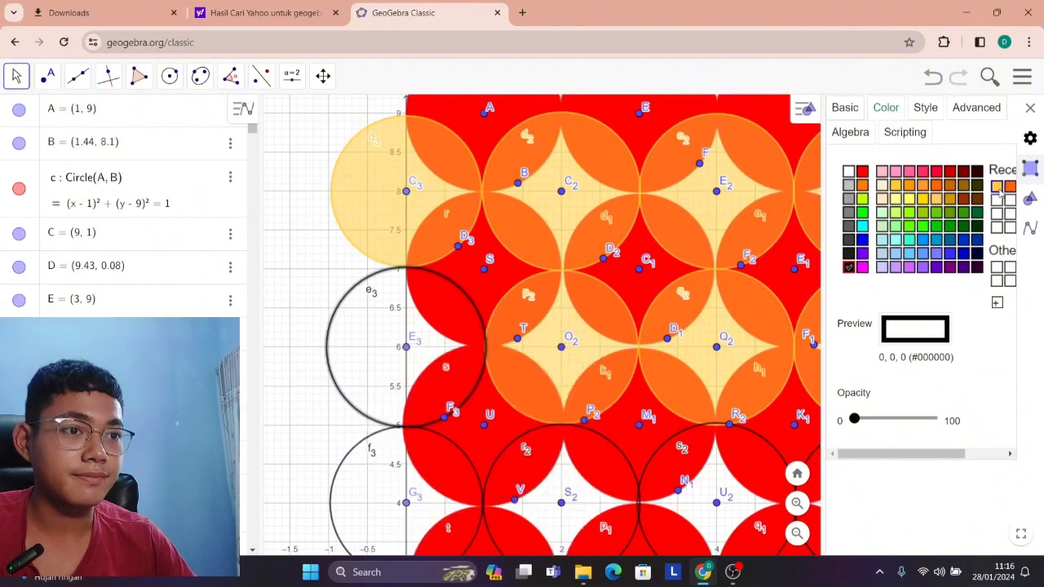
left_click(888, 419)
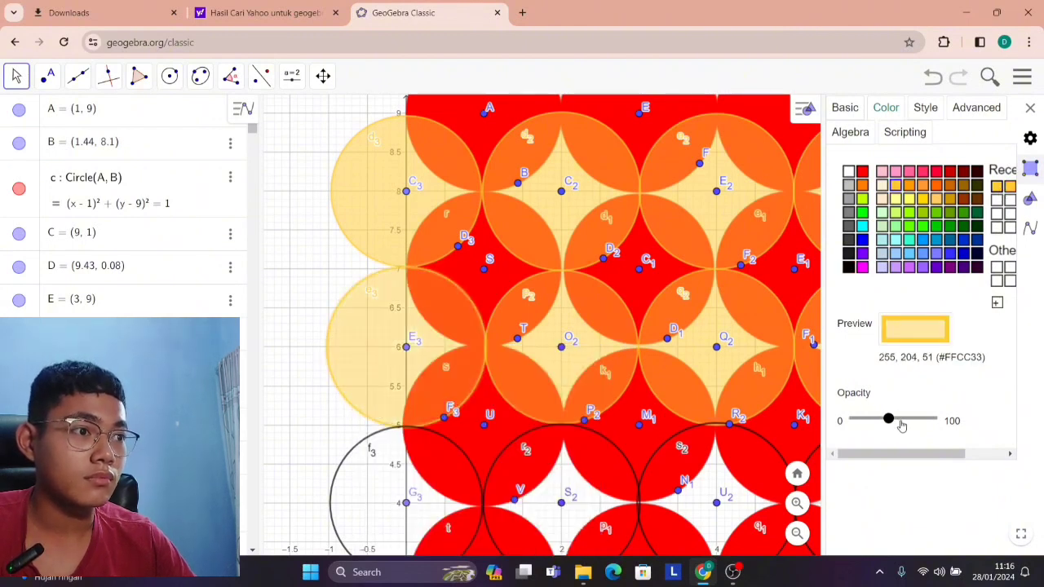
left_click(901, 424)
Try #FFCC33 on the circles centred at (6, 4) and (7, 3) together, and undo the colour and opacity changes.
scroll(619, 423, "down", 4)
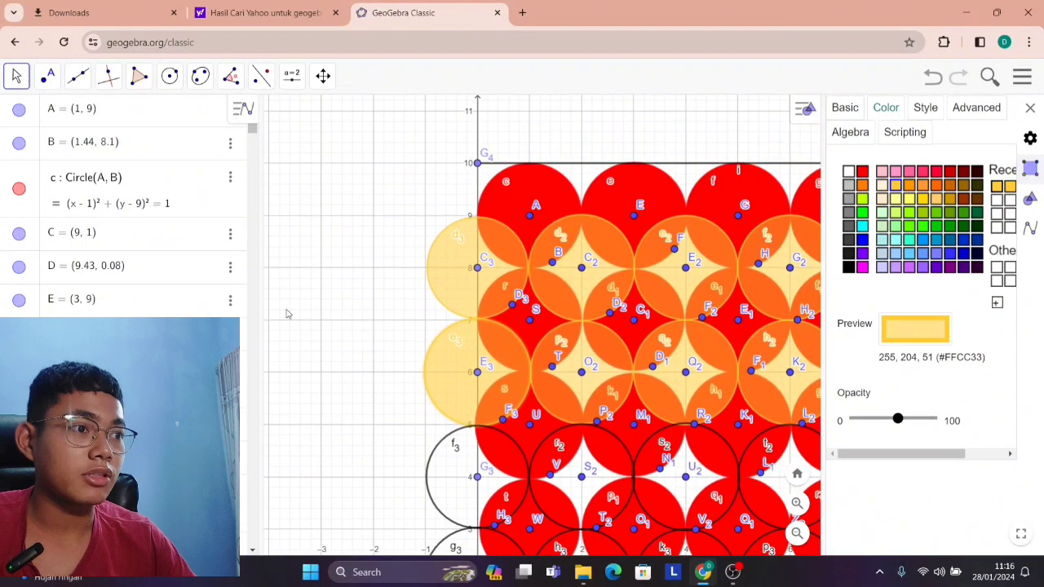
left_click_drag(282, 309, 237, 171)
left_click_drag(353, 334, 276, 305)
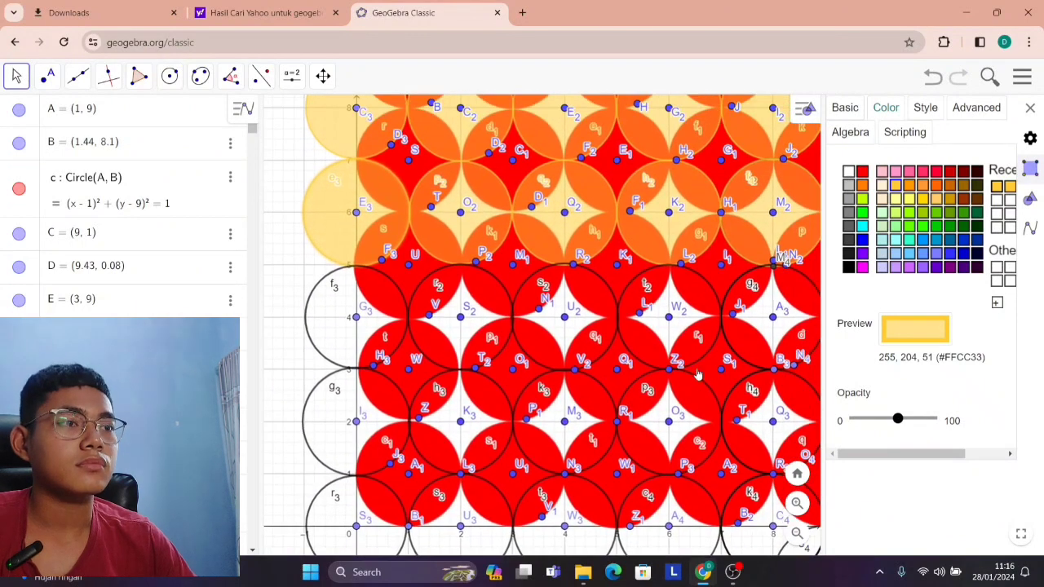
scroll(697, 374, "up", 2)
right_click(720, 342)
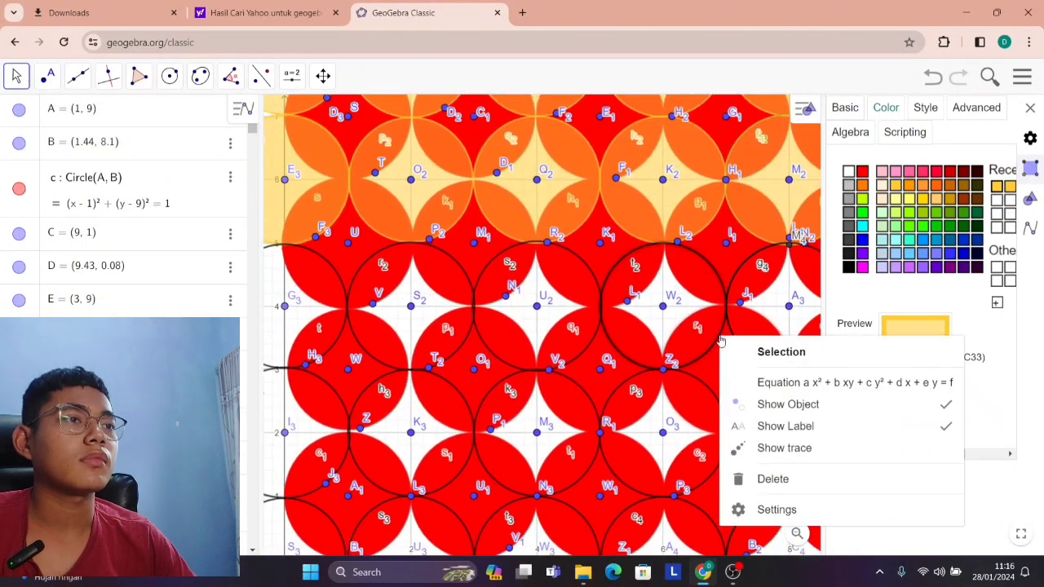
left_click(821, 513)
left_click(886, 107)
left_click(895, 419)
left_click(882, 419)
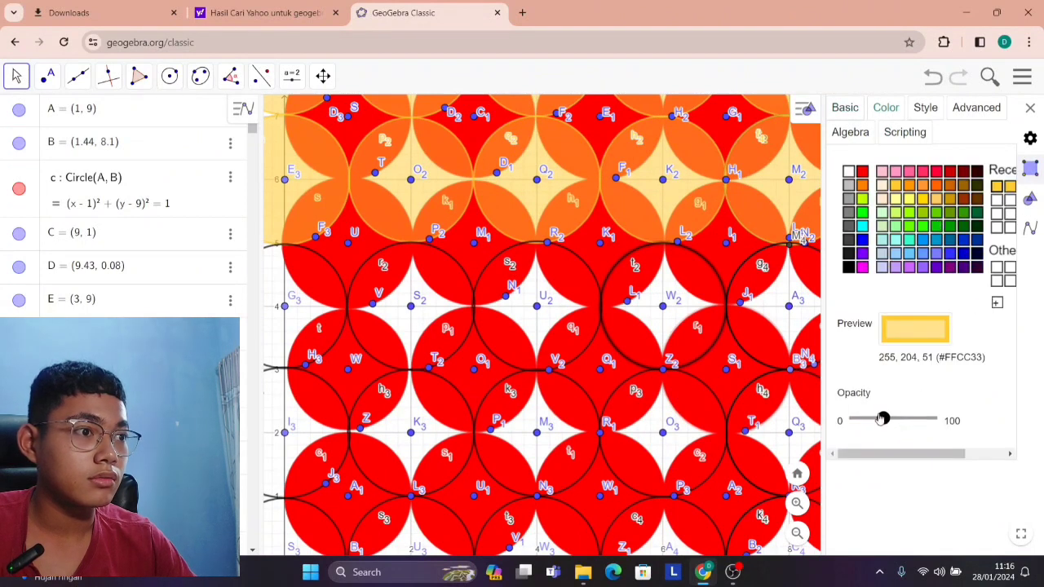
left_click(701, 359)
right_click(702, 359)
left_click(927, 310)
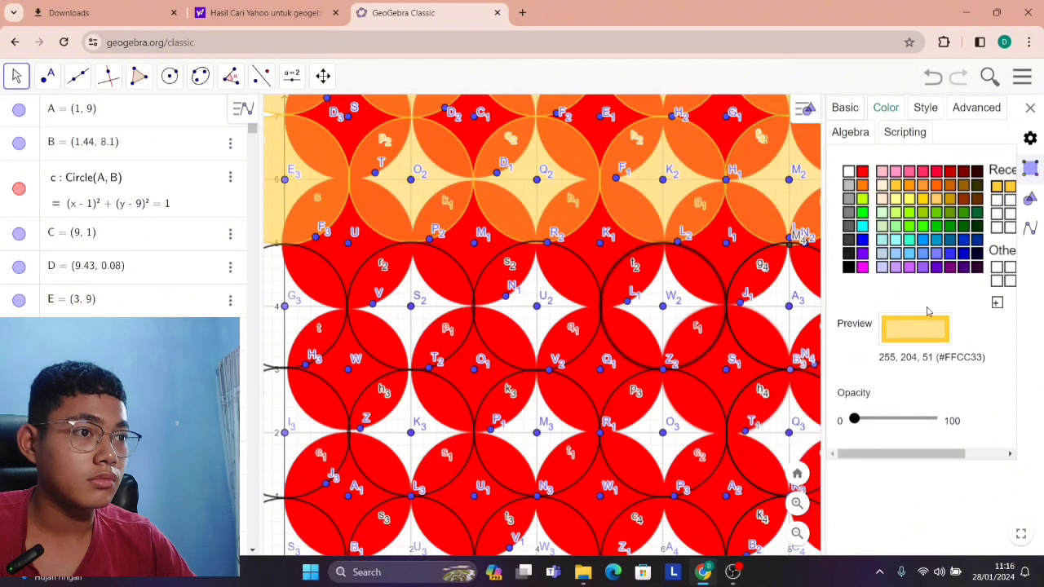
left_click(997, 186)
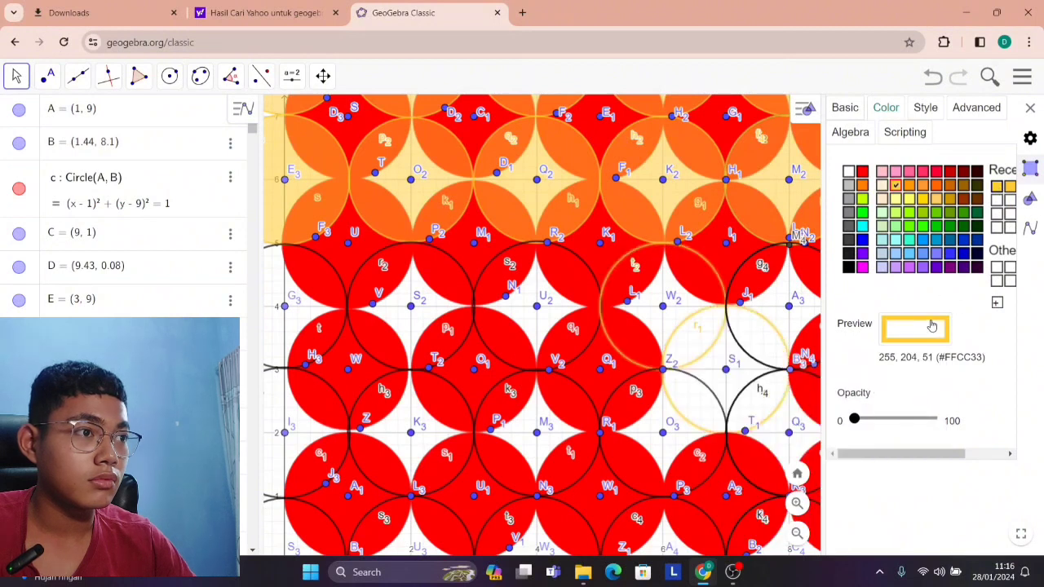
key("ctrl+z")
key("ctrl+z")
Fill the circle centred at (8, 4) with yellow-orange #FFCC33 at about half opacity.
scroll(725, 275, "up", 5)
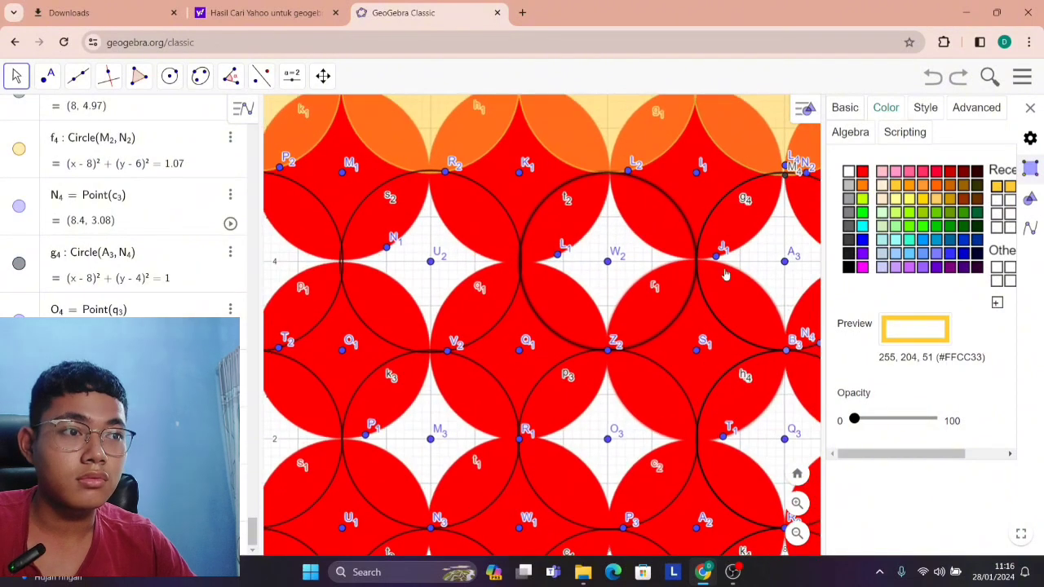
right_click(713, 312)
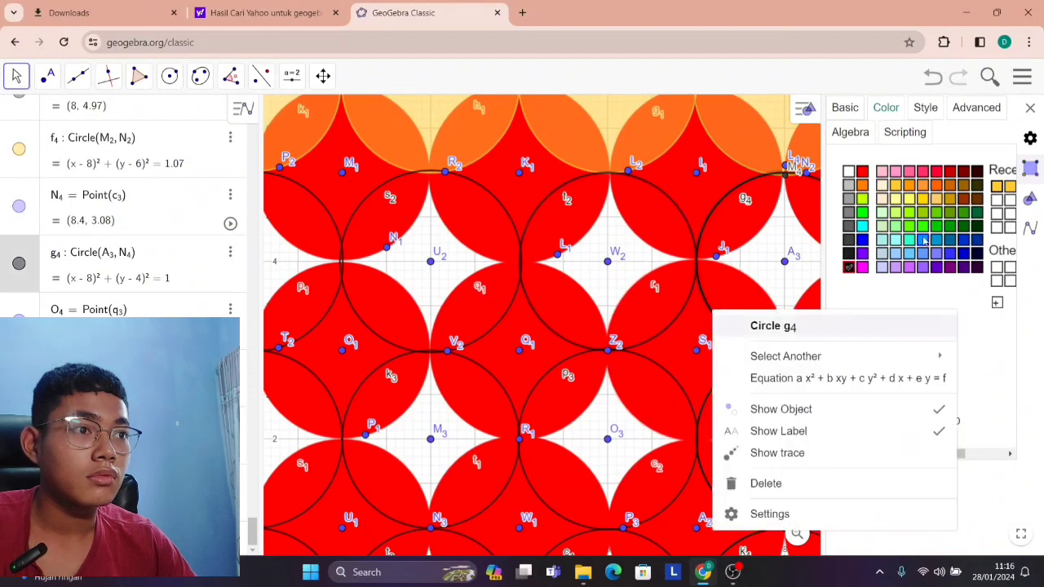
left_click(996, 187)
left_click_drag(891, 419, 903, 425)
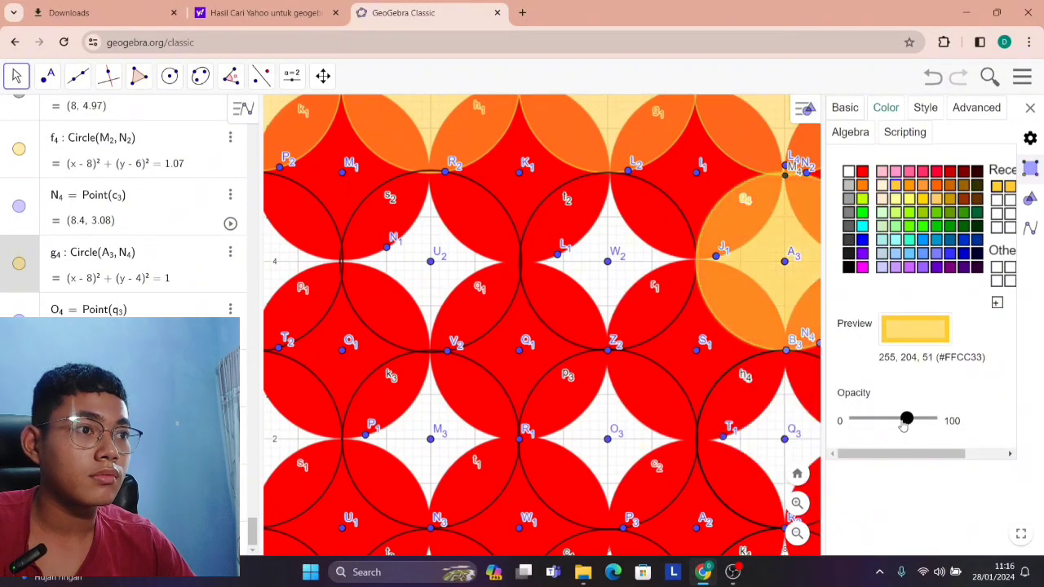
Fill the circle centred at (6, 4) with yellow-orange #FFCC33 at about half opacity.
left_click(530, 310)
right_click(530, 309)
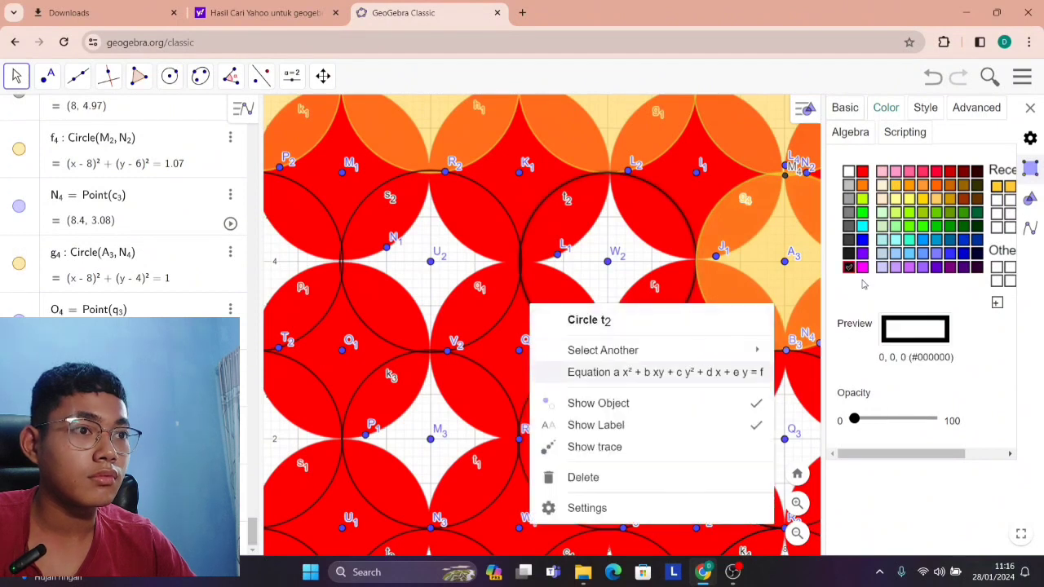
left_click(997, 187)
left_click_drag(886, 431, 902, 419)
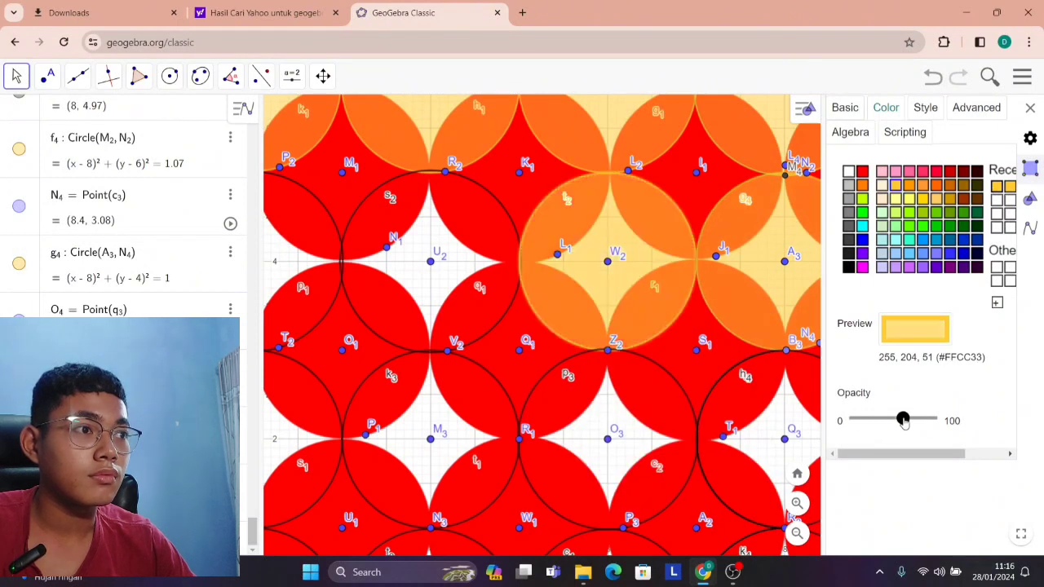
Fill the circle centred at (4, 4) with yellow-orange #FFCC33 at about half opacity.
left_click(399, 351)
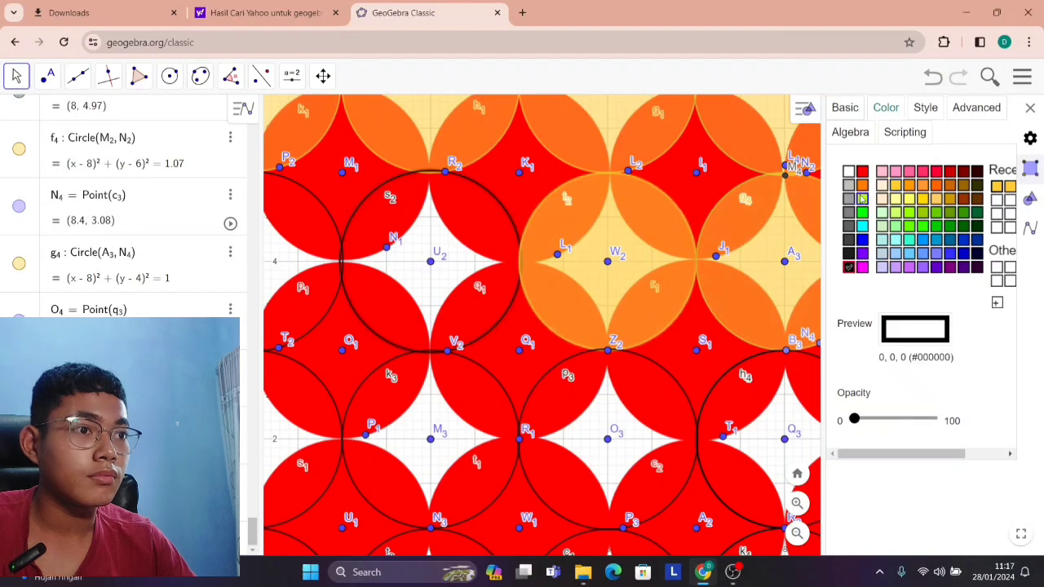
left_click(996, 187)
left_click(899, 420)
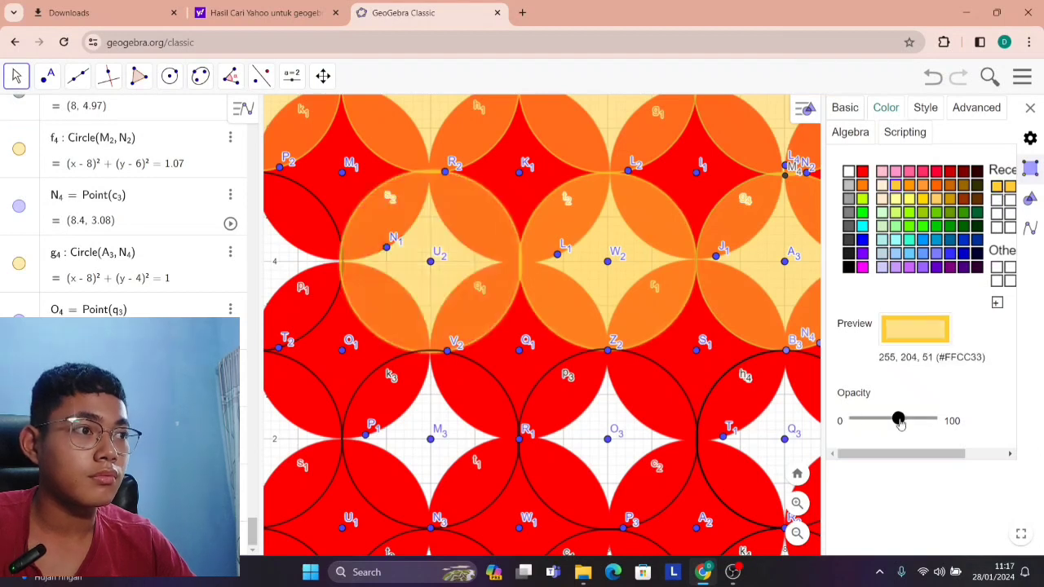
scroll(558, 298, "down", 5)
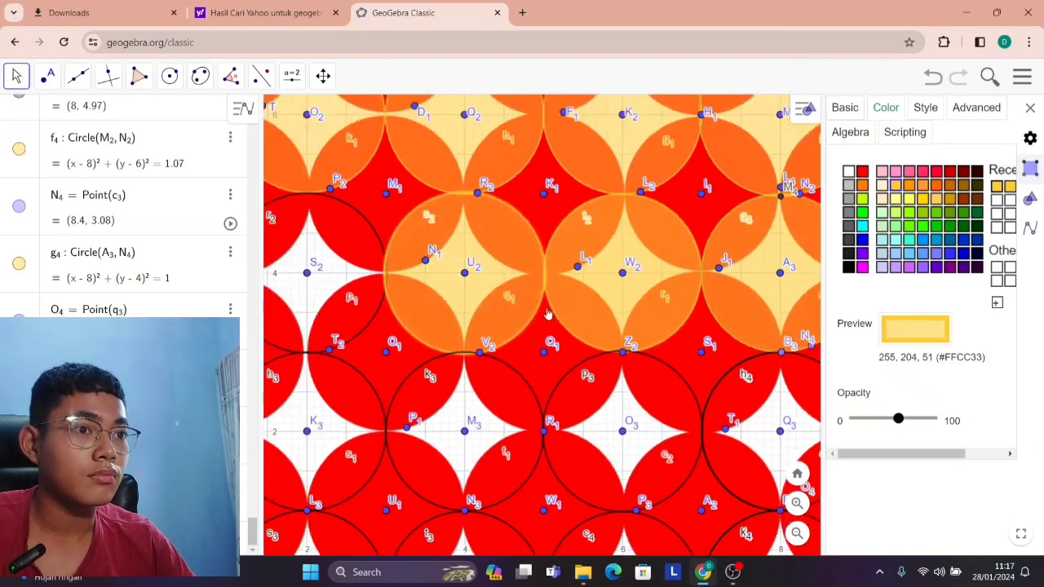
Fill the circle centred at (2, 4) with yellow-orange #FFCC33 at about half opacity.
scroll(395, 311, "up", 3)
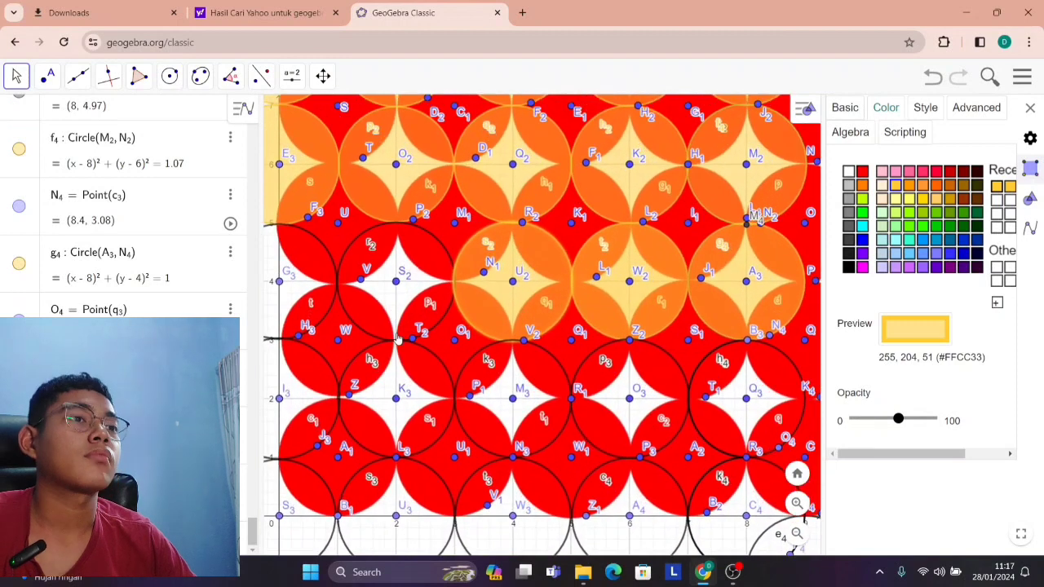
left_click(393, 341)
scroll(433, 329, "up", 2)
left_click(445, 319)
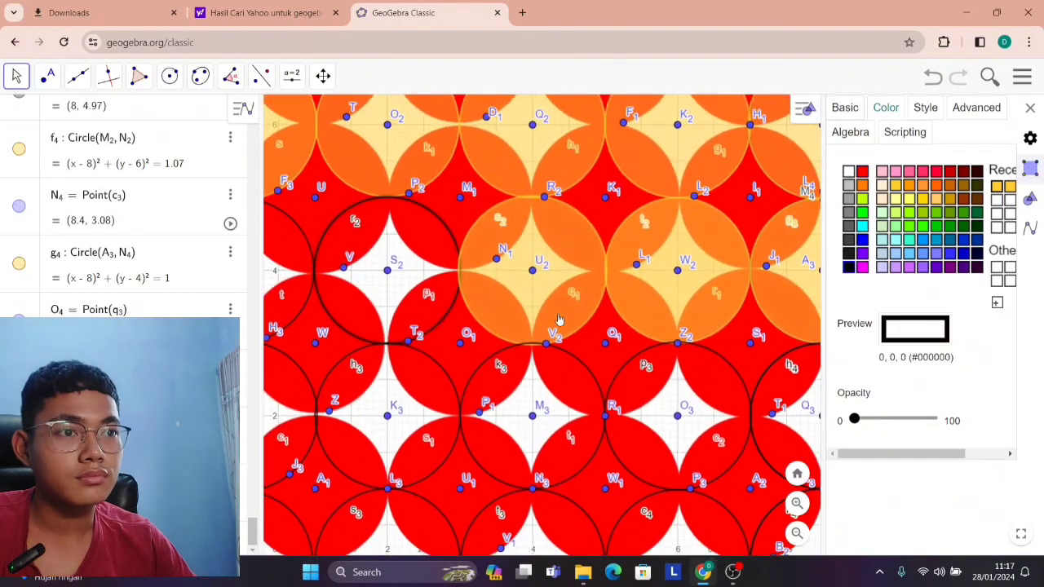
left_click(995, 186)
left_click(902, 418)
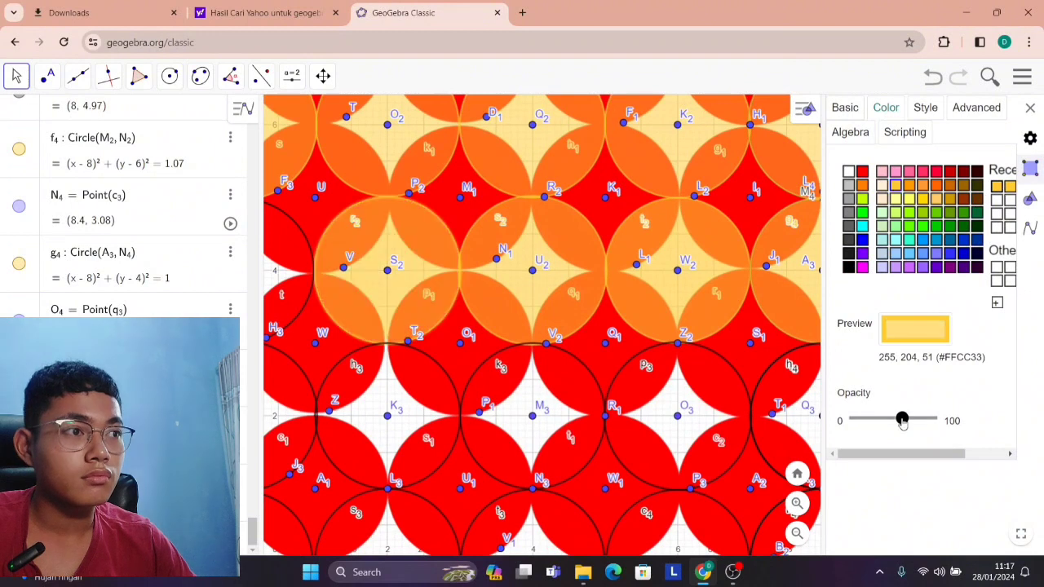
Fill the circle centred at (6, 2) with yellow-orange #FFCC33 at about half opacity.
scroll(407, 301, "down", 2)
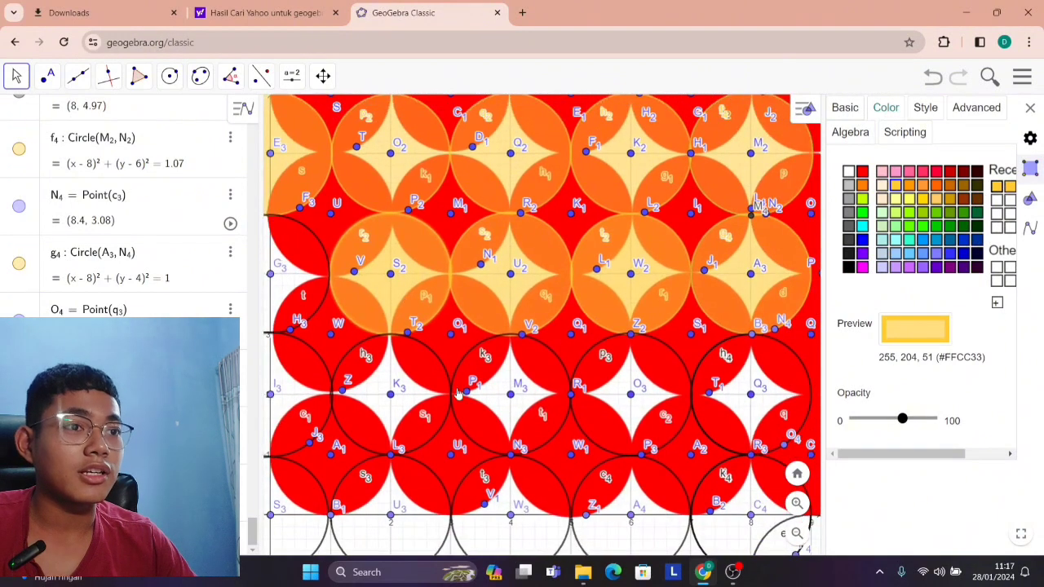
scroll(498, 419, "up", 4)
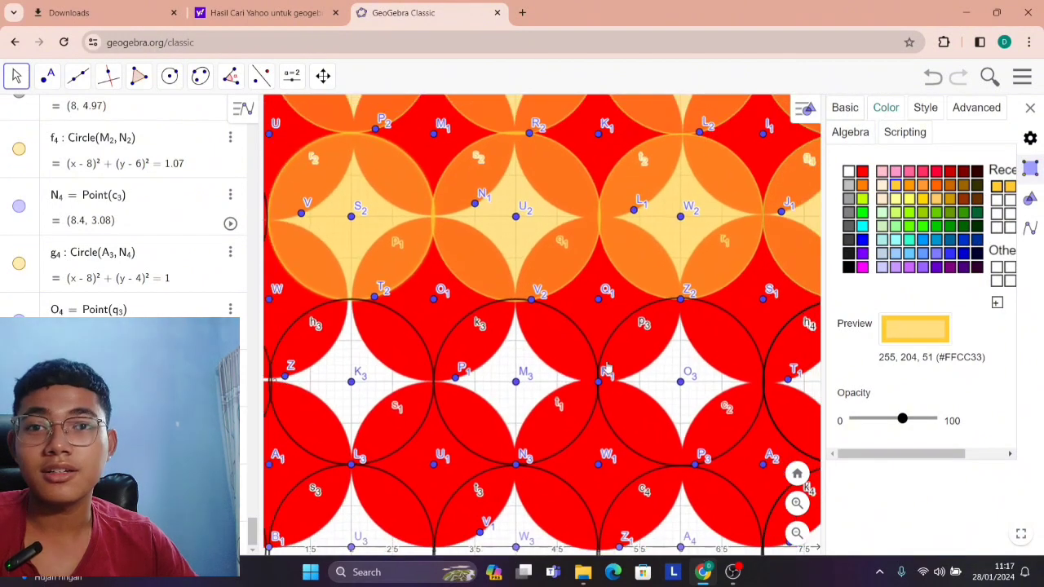
left_click(610, 346)
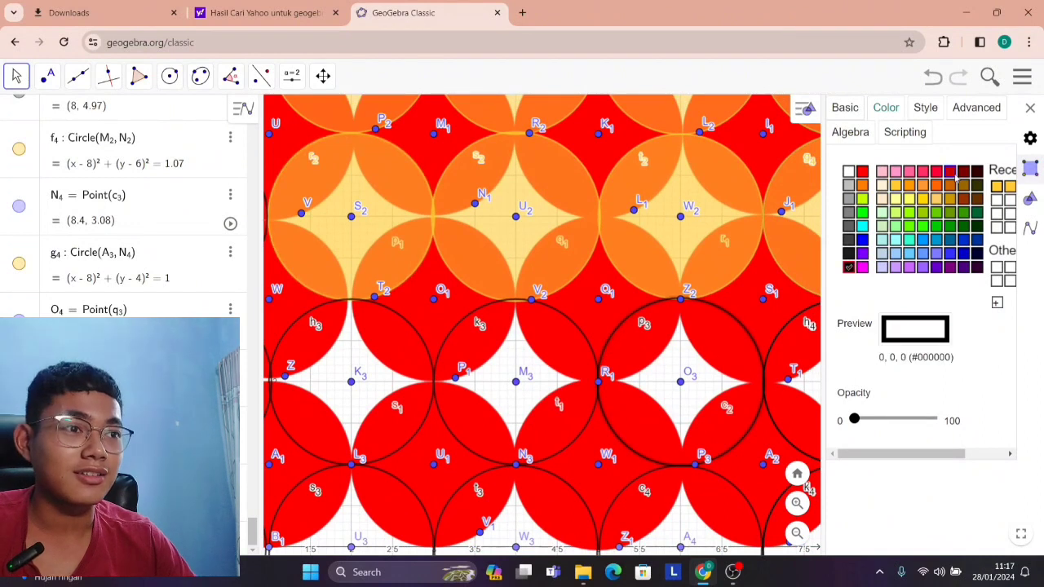
left_click(1000, 186)
left_click(897, 419)
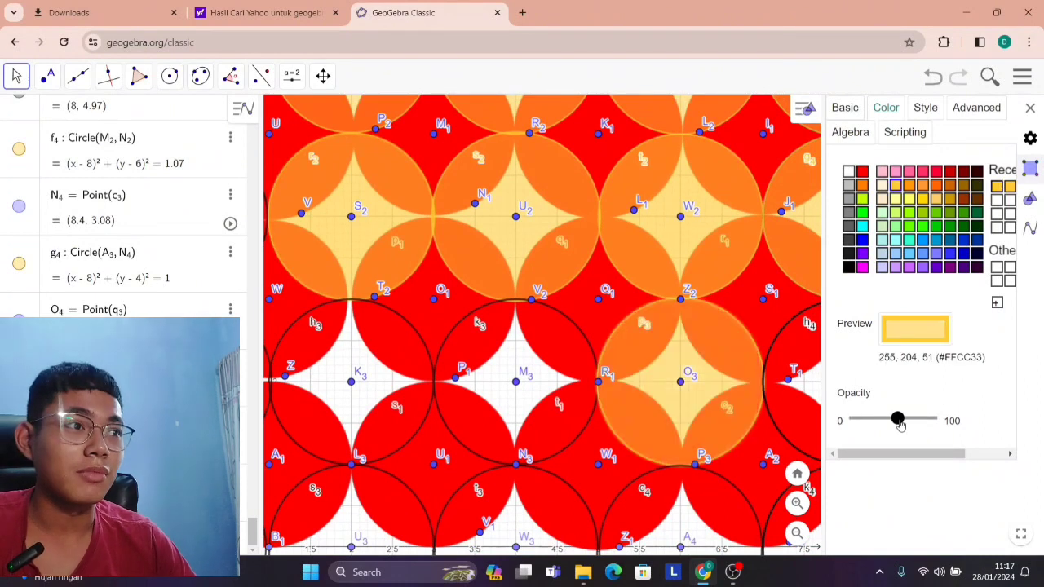
Fill the circle centred at (4, 2) with yellow-orange #FFCC33 at about half opacity.
scroll(493, 326, "up", 1)
left_click(447, 339)
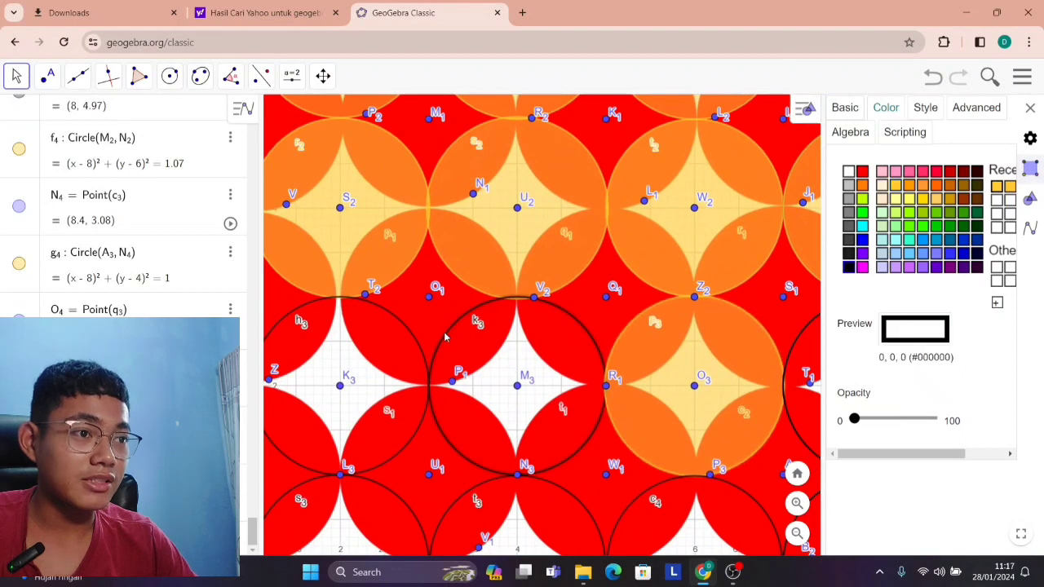
left_click(997, 186)
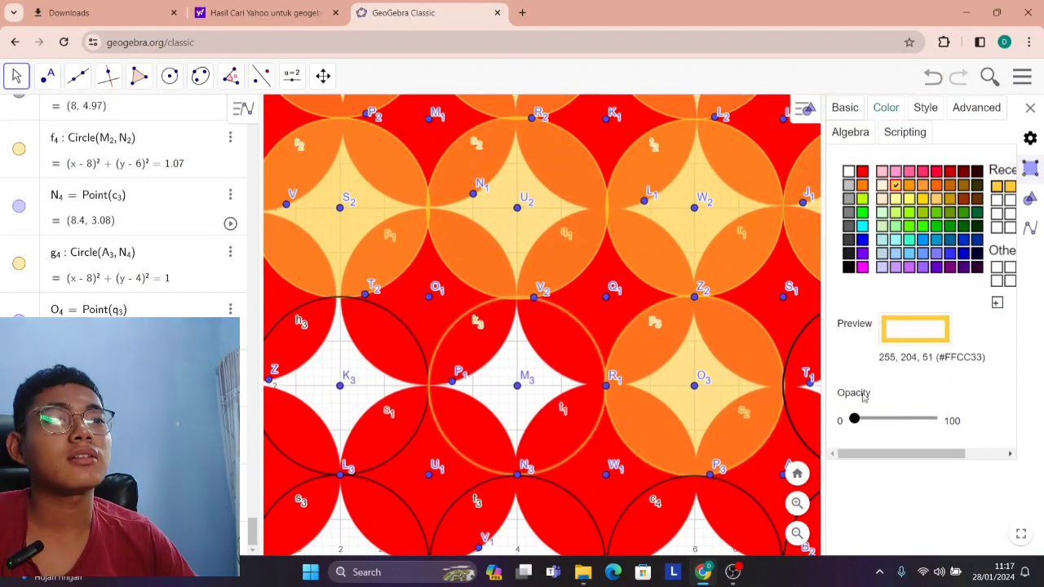
left_click(897, 420)
Fill the circle centred at (2, 2) with yellow-orange #FFCC33 at about half opacity.
scroll(395, 334, "up", 2)
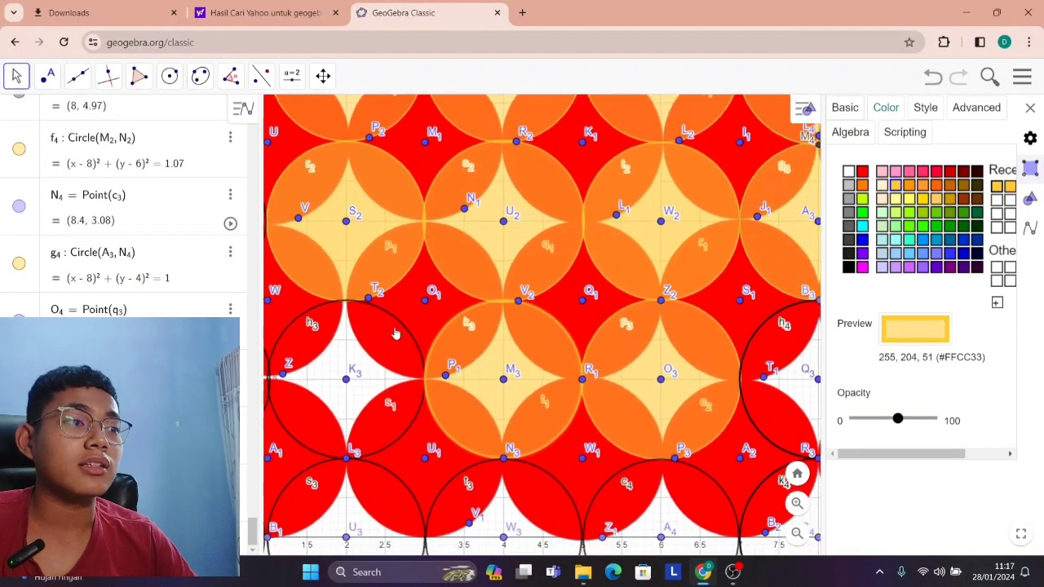
left_click(418, 341)
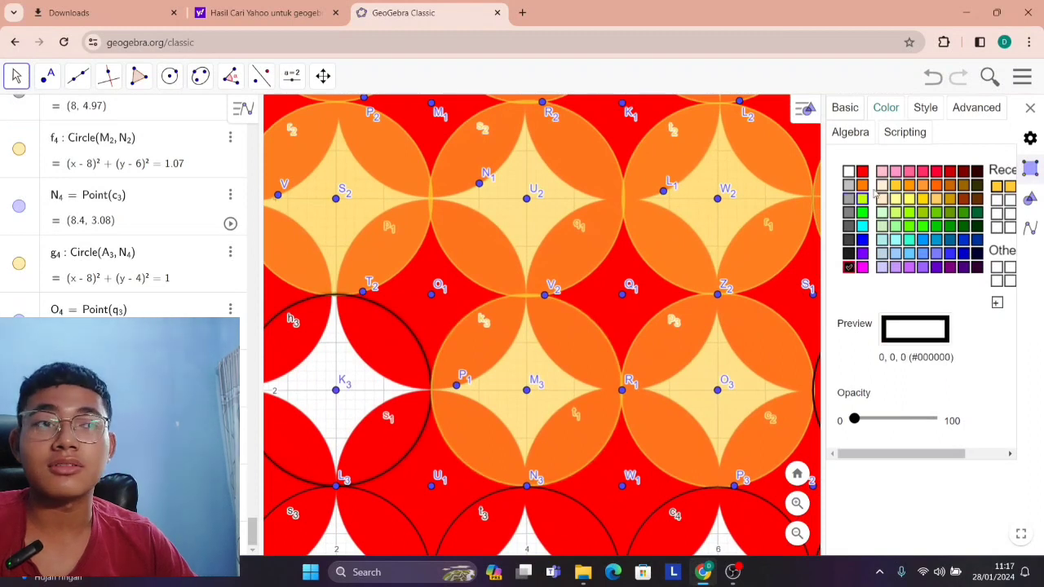
left_click(996, 186)
left_click(899, 419)
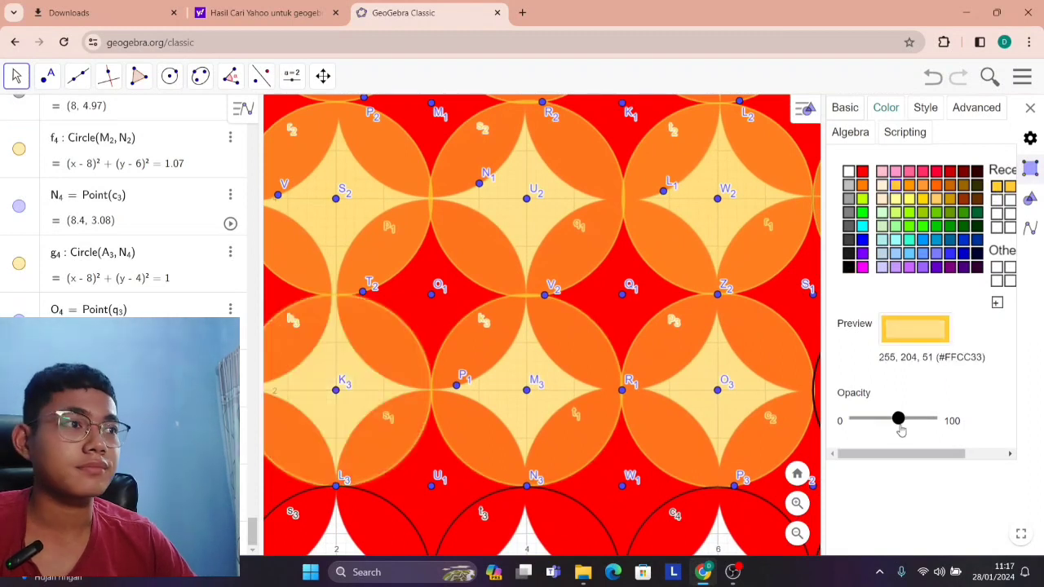
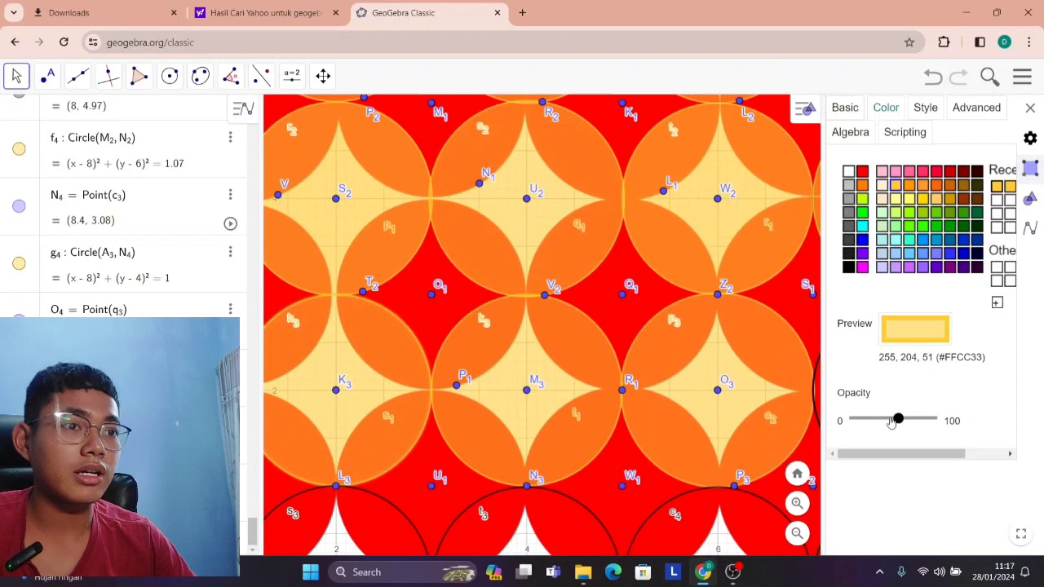
Fill the circle centred at (0, 4) with yellow-orange #FFCC33 at about half opacity.
scroll(717, 350, "down", 3)
scroll(398, 294, "up", 5)
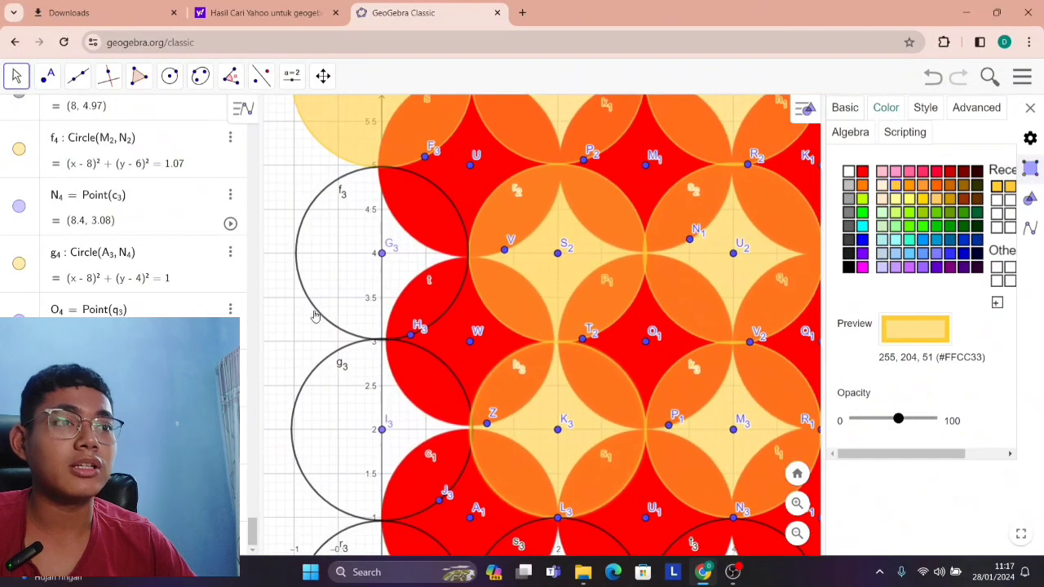
left_click(329, 323)
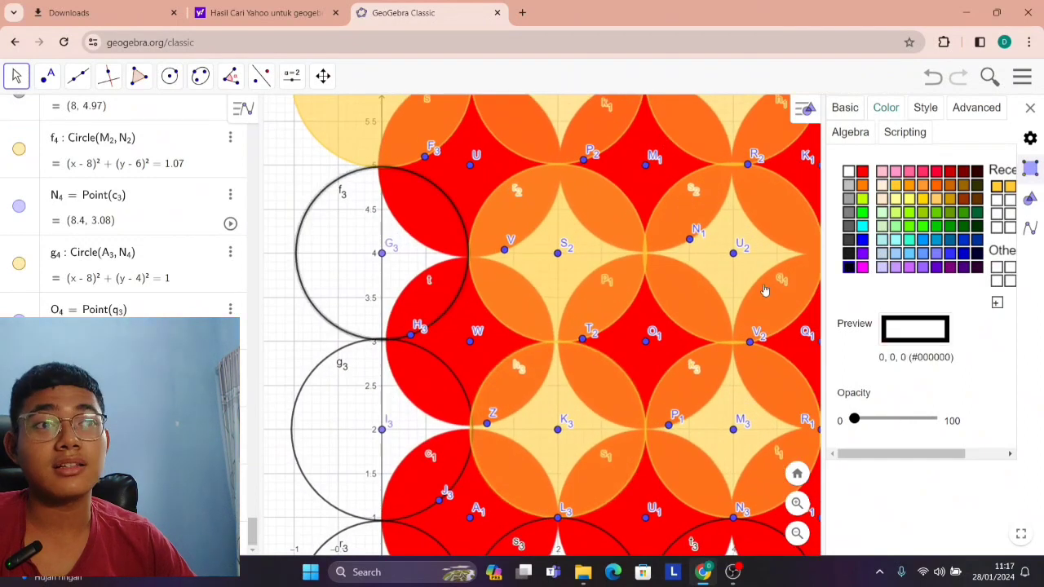
left_click(997, 186)
left_click_drag(902, 424, 898, 419)
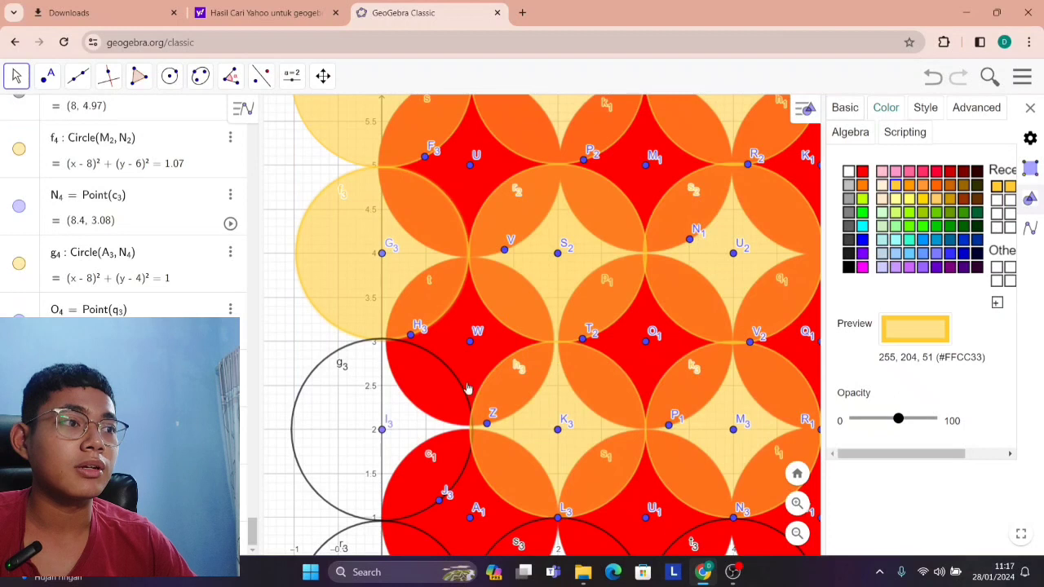
Fill the circle centred at (0, 2) with yellow-orange #FFCC33 at about half opacity.
left_click(416, 376)
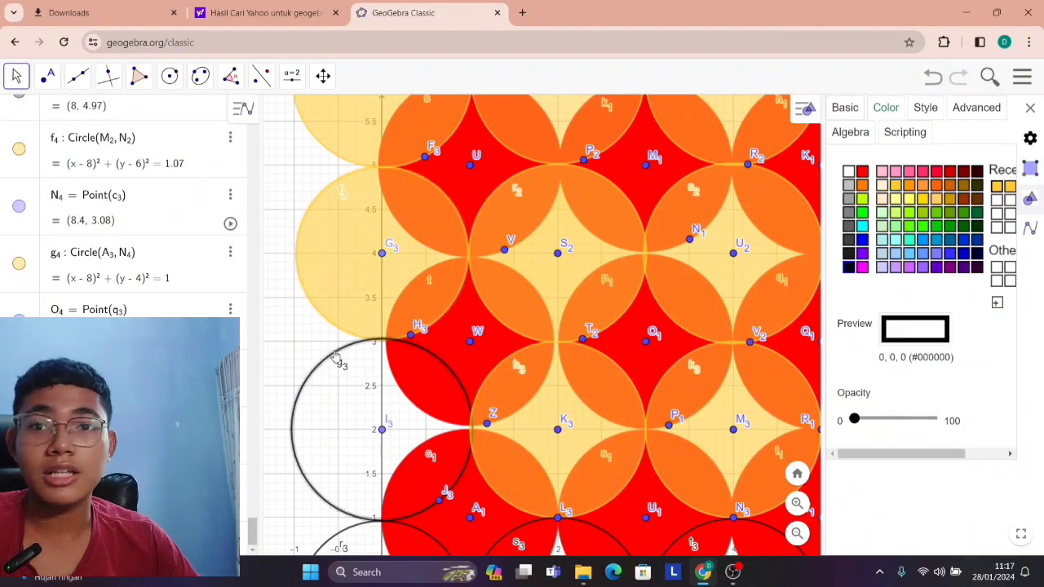
left_click(996, 187)
left_click(898, 420)
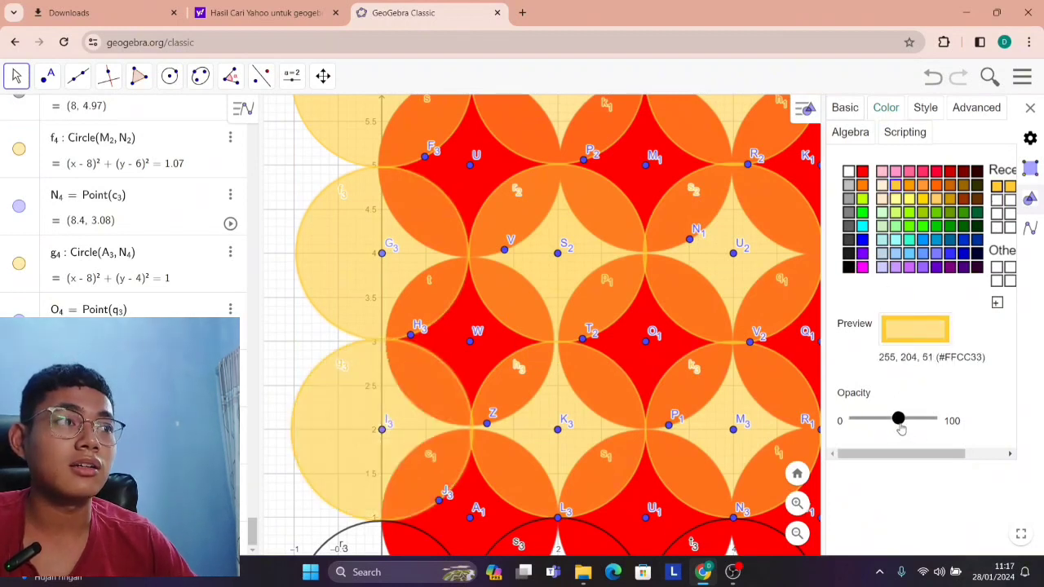
left_click(902, 422)
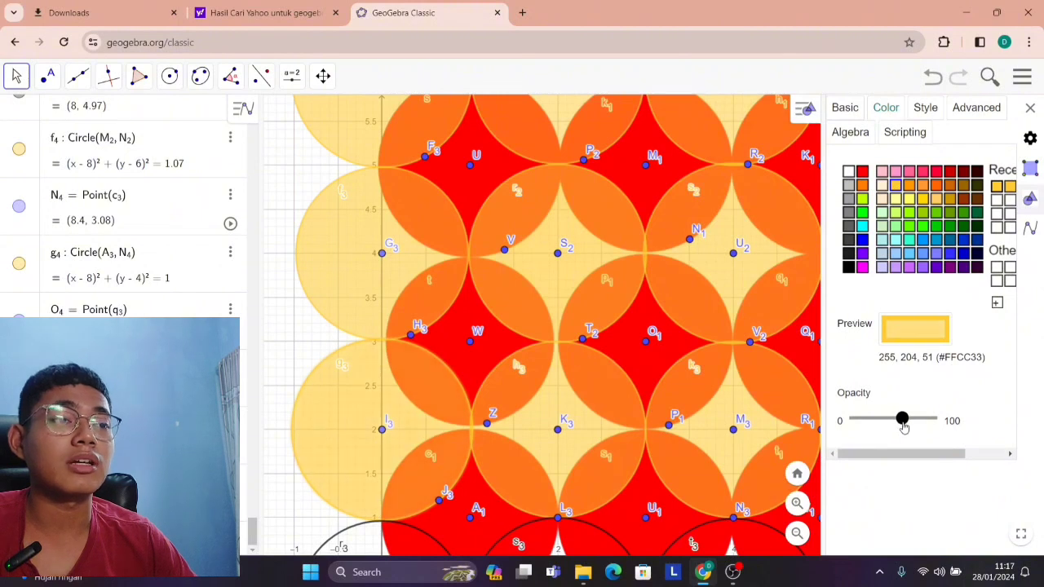
Fill the circle centred at (8, 2) with yellow-orange #FFCC33 at about half opacity.
scroll(485, 308, "down", 5)
left_click_drag(318, 236, 258, 192)
scroll(604, 477, "down", 4)
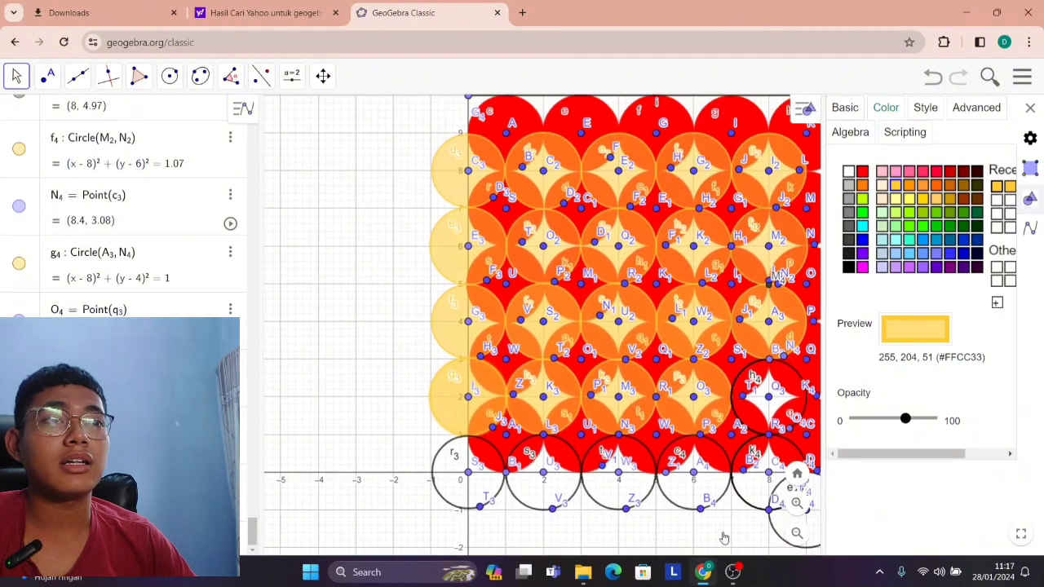
scroll(709, 408, "up", 10)
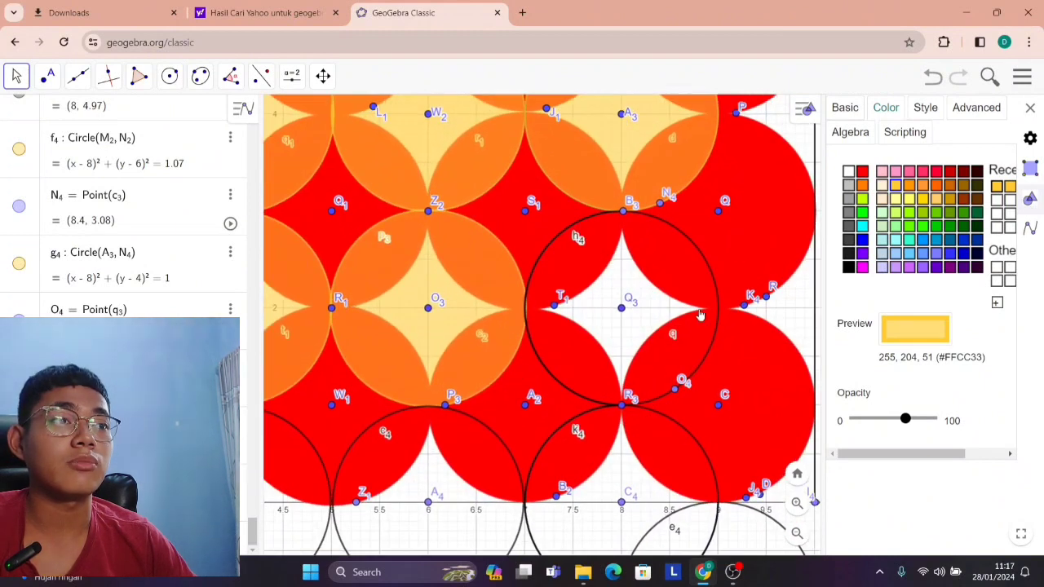
left_click(718, 323)
left_click(997, 186)
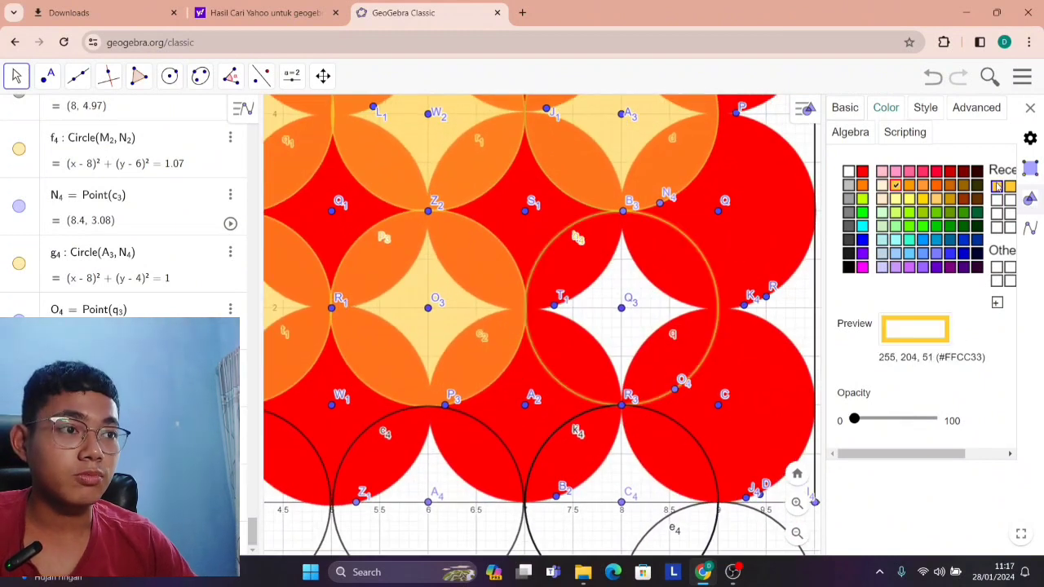
left_click_drag(896, 424, 899, 420)
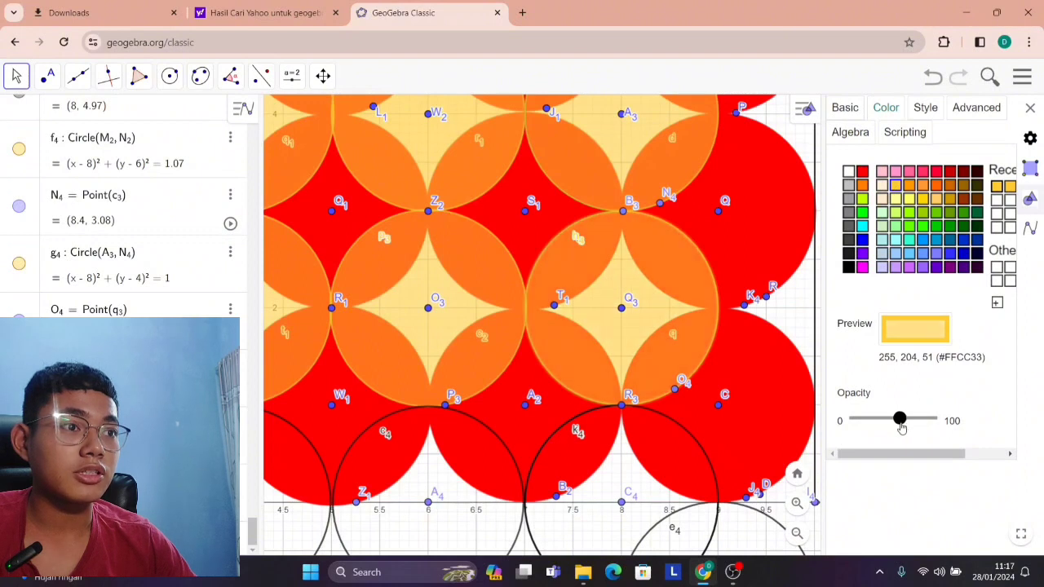
Fill the circle centred at (8, 0) with yellow-orange #FFCC33 at about half opacity.
scroll(640, 408, "down", 6)
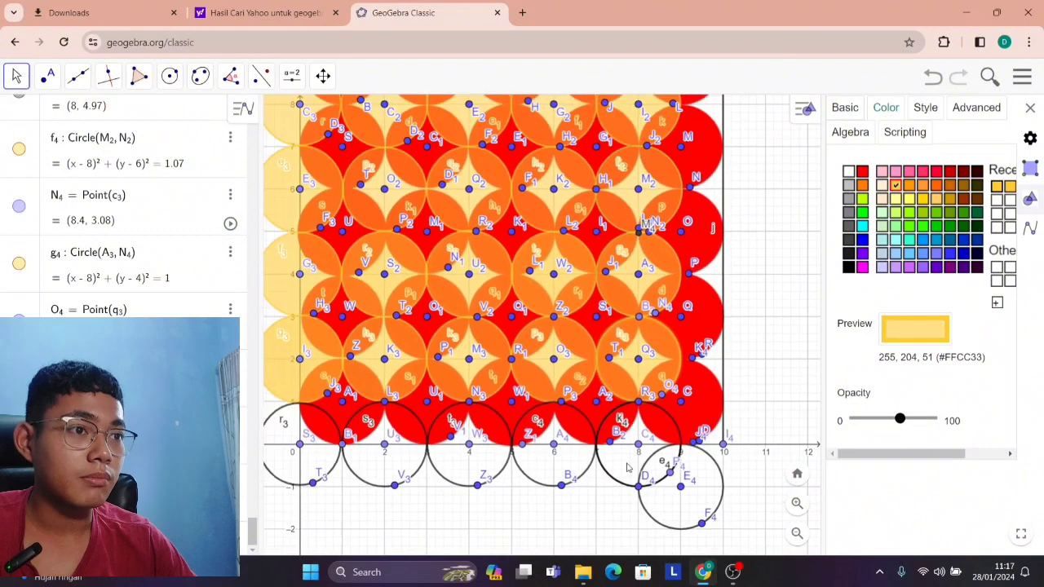
scroll(638, 474, "up", 2)
scroll(676, 442, "up", 2)
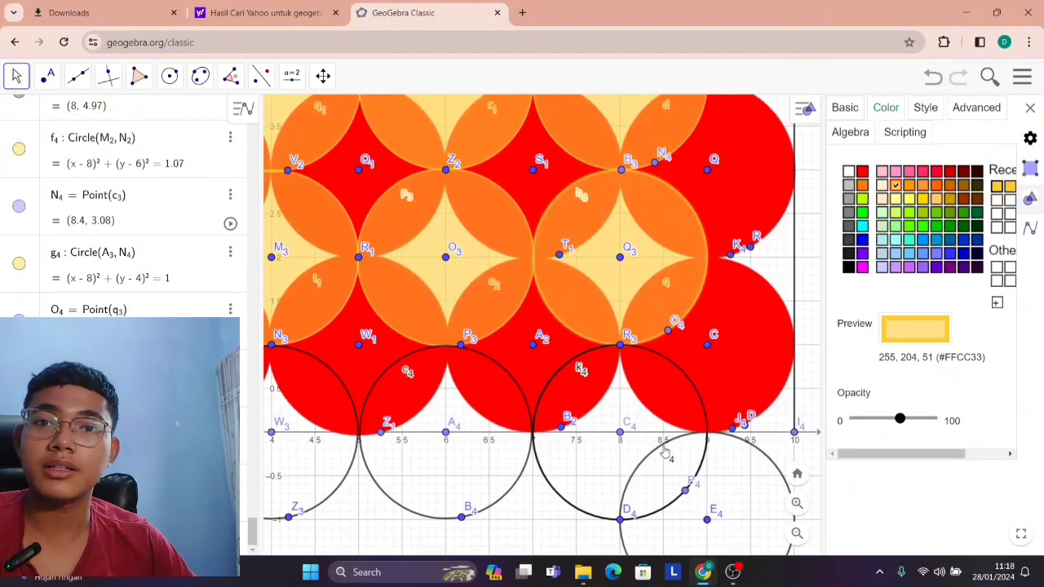
left_click(699, 470)
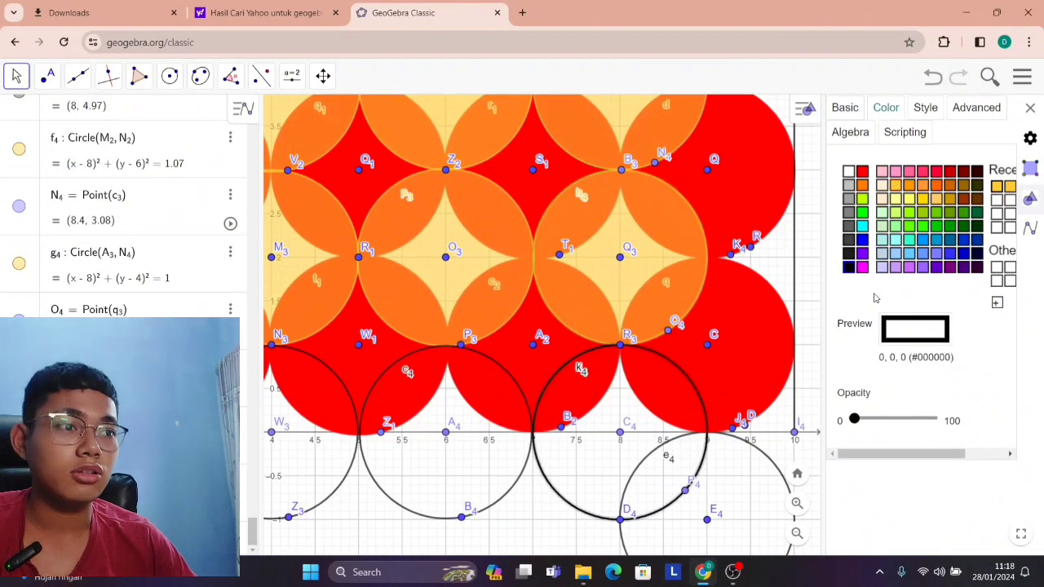
left_click(996, 186)
left_click(900, 419)
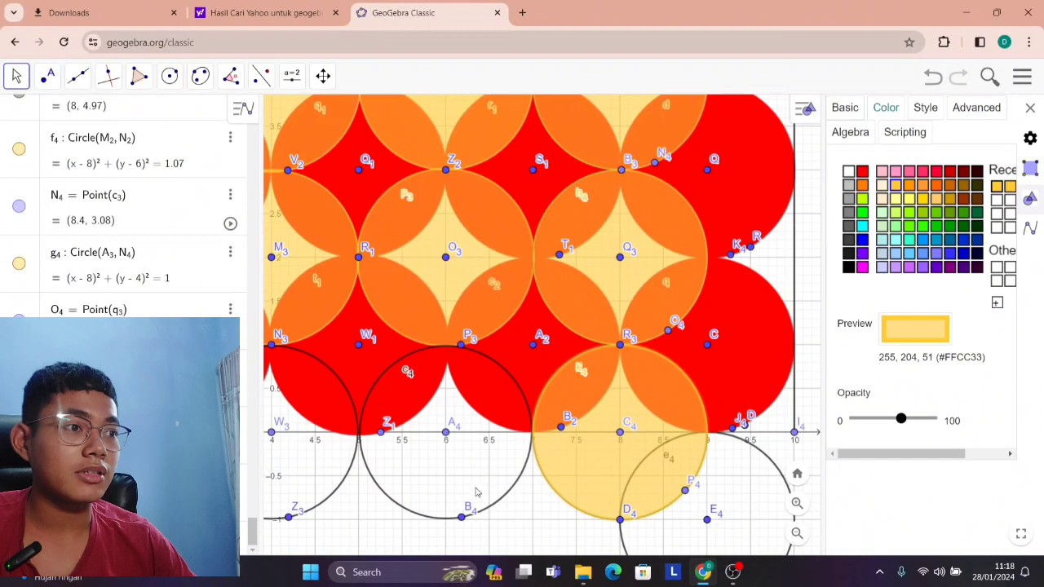
Fill the circle centred at (6, 0) with yellow-orange #FFCC33 at about half opacity.
left_click(506, 497)
left_click(996, 186)
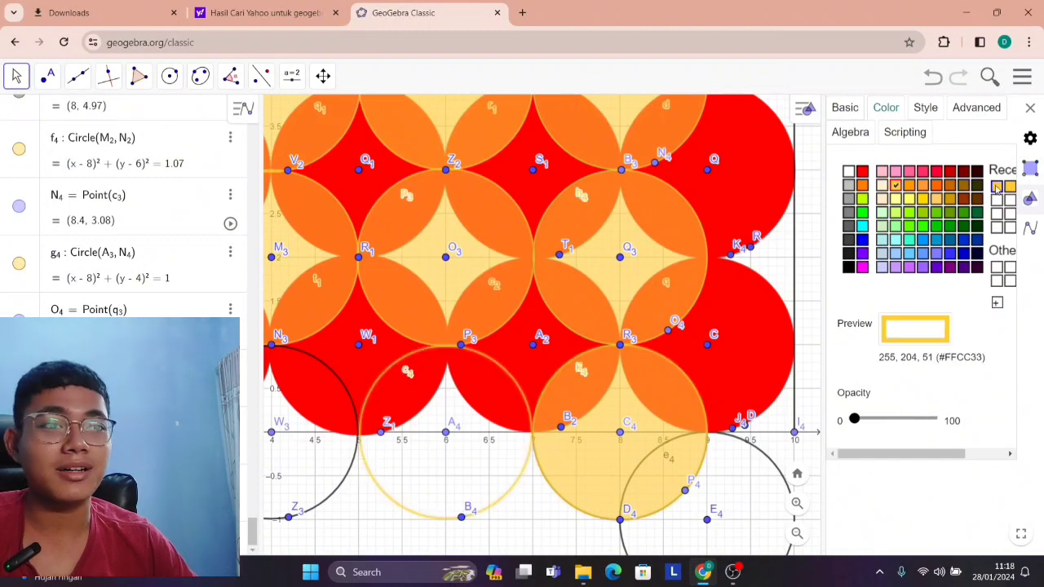
left_click(902, 419)
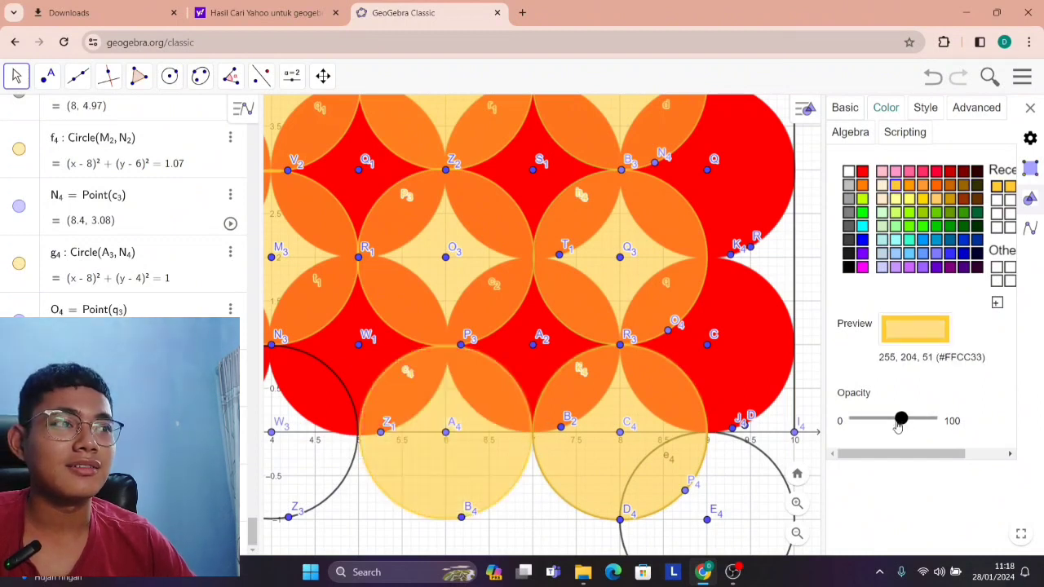
Fill the circle centred at (4, 0) with yellow-orange #FFCC33 at about half opacity.
scroll(497, 472, "down", 5)
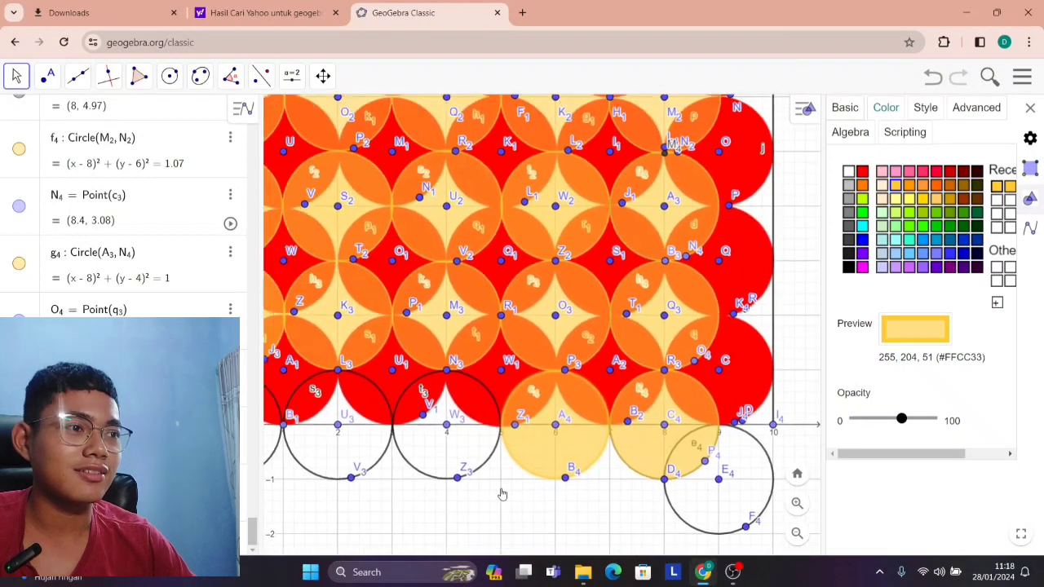
left_click_drag(494, 493, 622, 480)
scroll(622, 479, "up", 6)
left_click(636, 441)
left_click(636, 436)
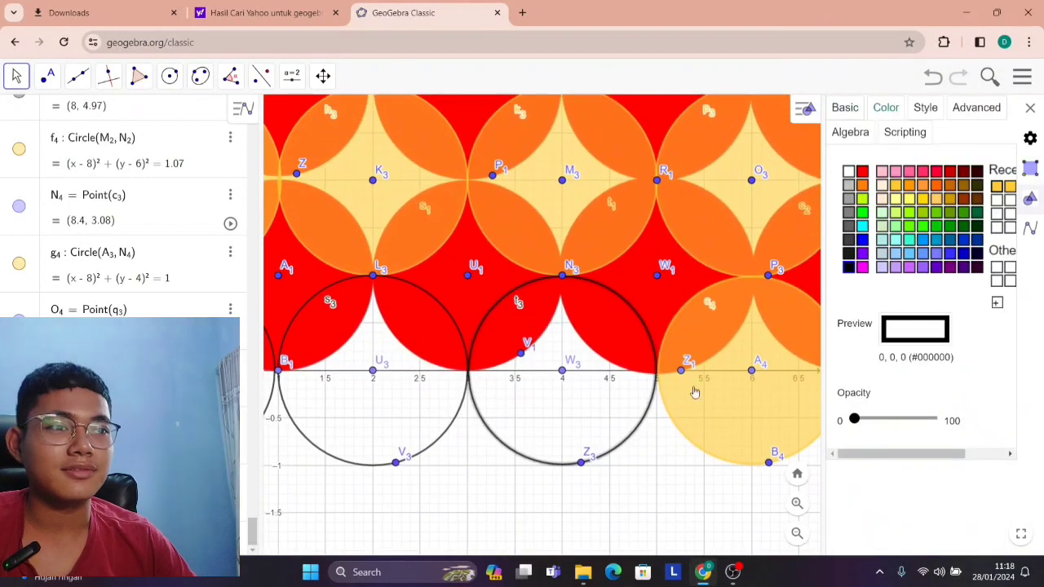
left_click(997, 185)
left_click(900, 417)
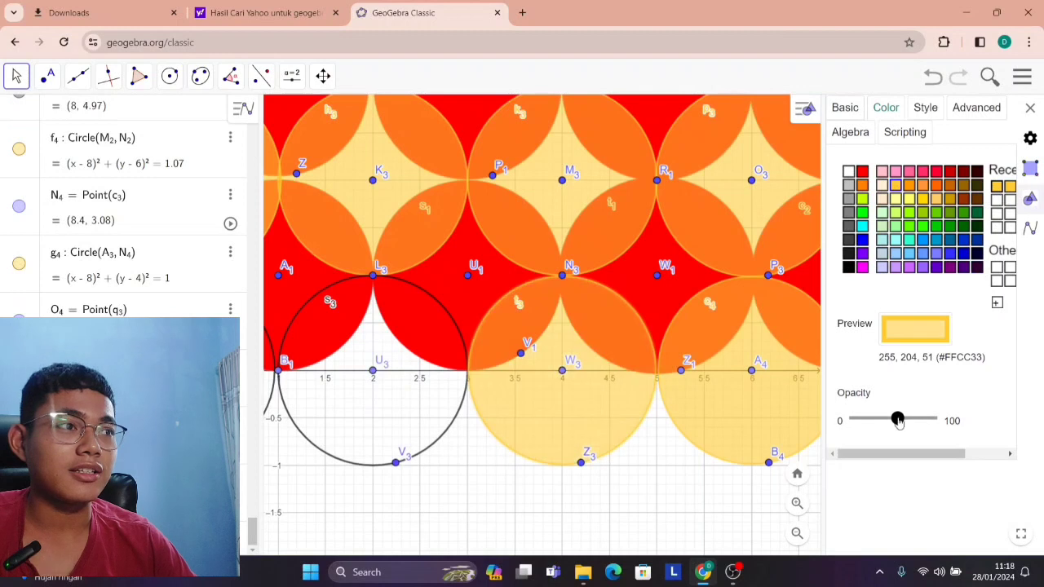
Fill the circle centred at (2, 0) with yellow-orange #FFCC33 at about half opacity.
left_click(451, 435)
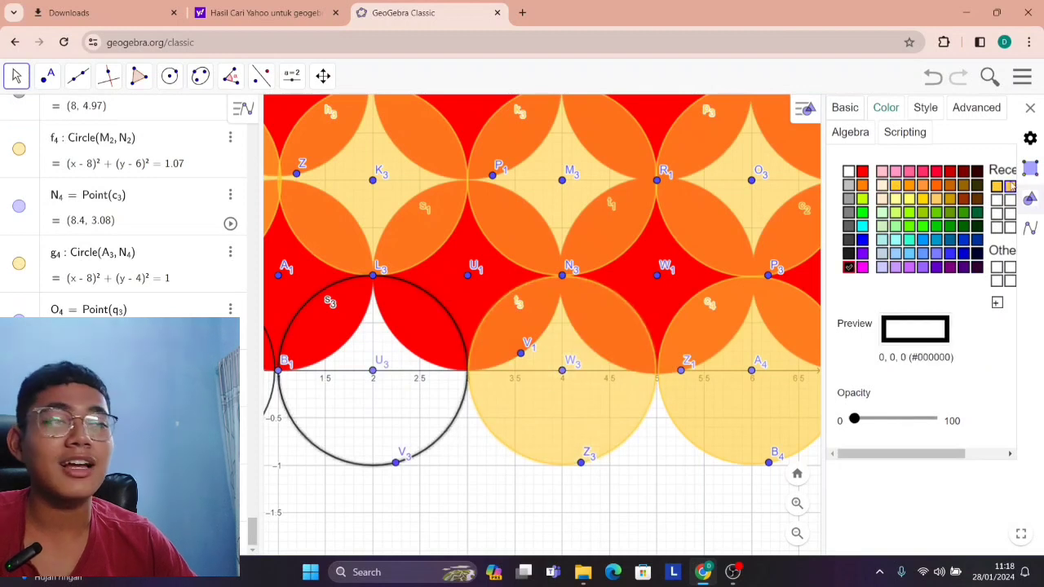
left_click(996, 186)
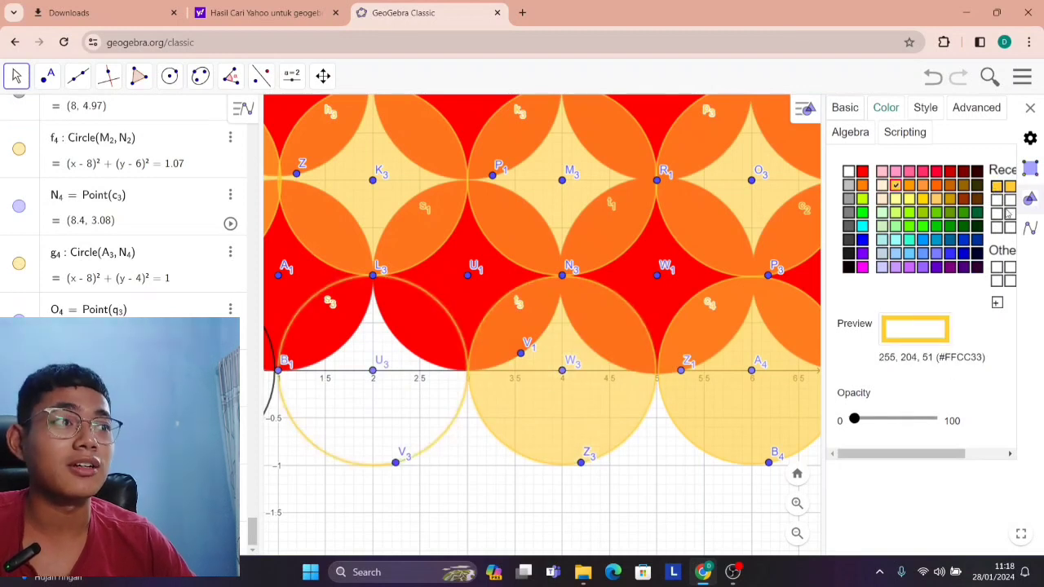
left_click(902, 418)
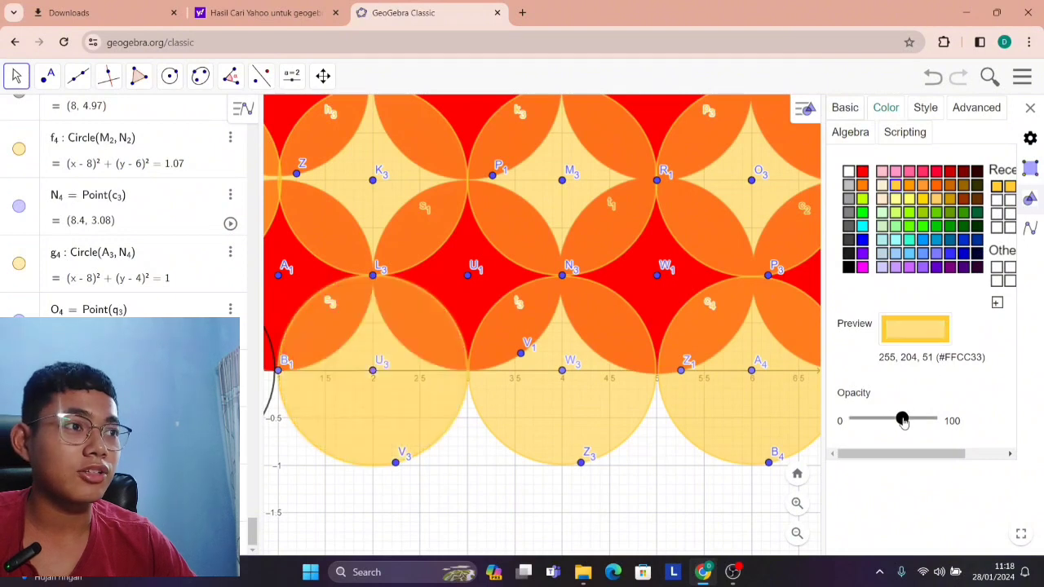
Fill the circle centred at (0, 0) with yellow-orange #FFCC33 at about half opacity.
scroll(652, 359, "down", 5)
scroll(552, 428, "up", 5)
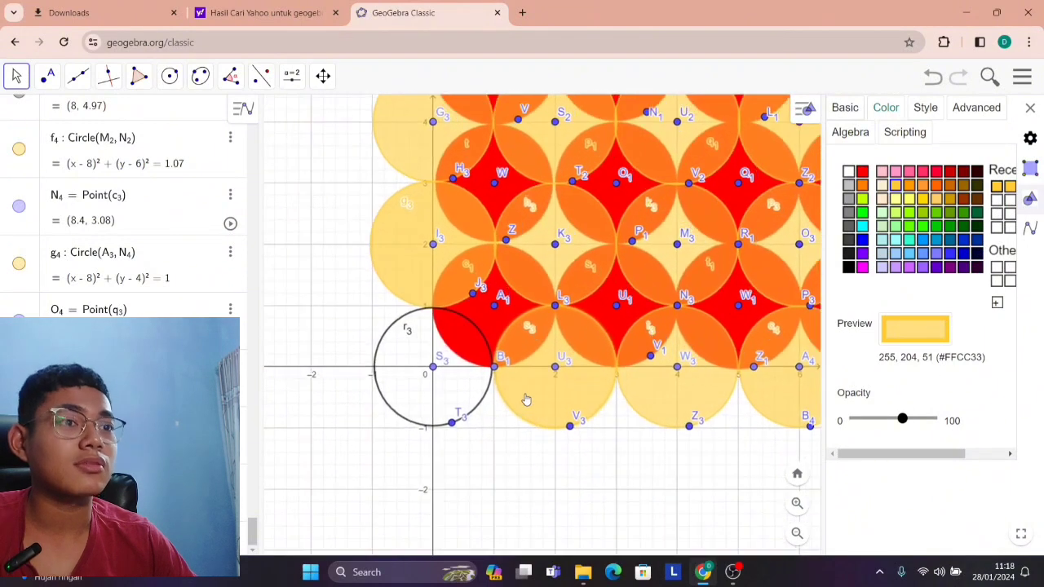
left_click(466, 402)
left_click(997, 186)
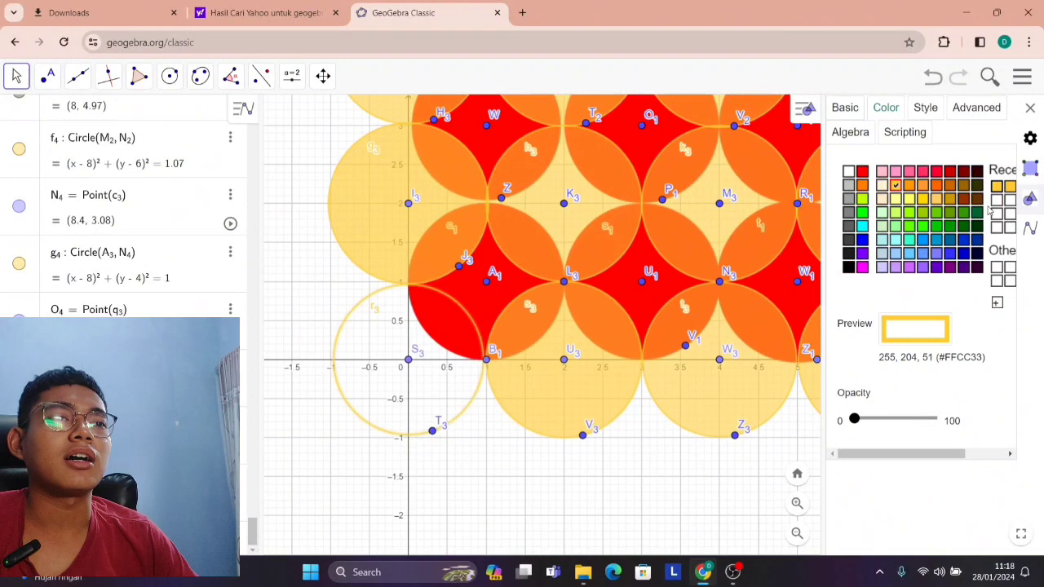
left_click(908, 418)
Examine the whole 10 by 10 square and its edges for areas the overlapping circle layer leaves uncovered.
scroll(702, 392, "down", 5)
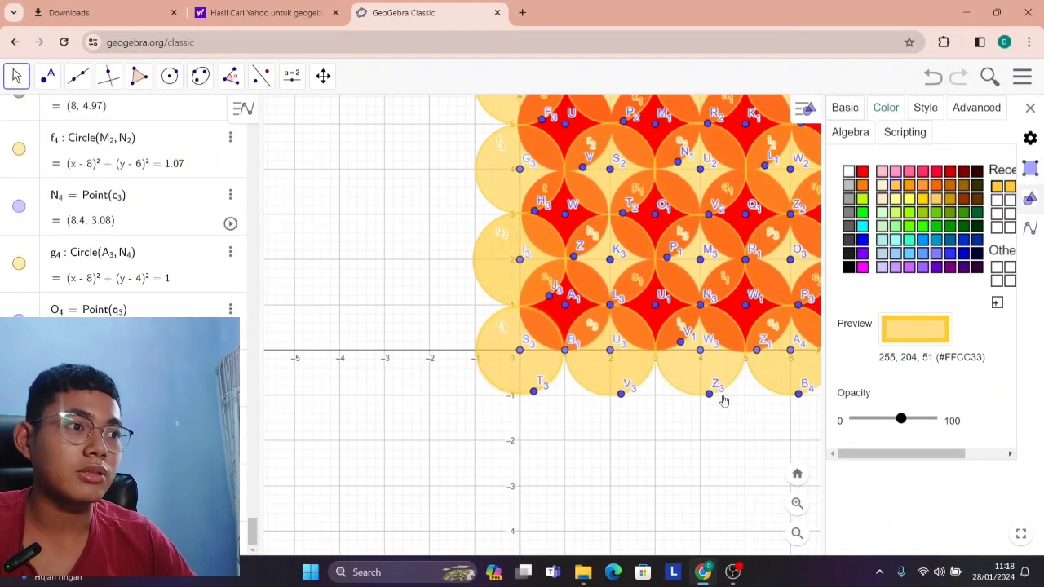
left_click_drag(658, 430, 473, 429)
left_click_drag(772, 200, 724, 383)
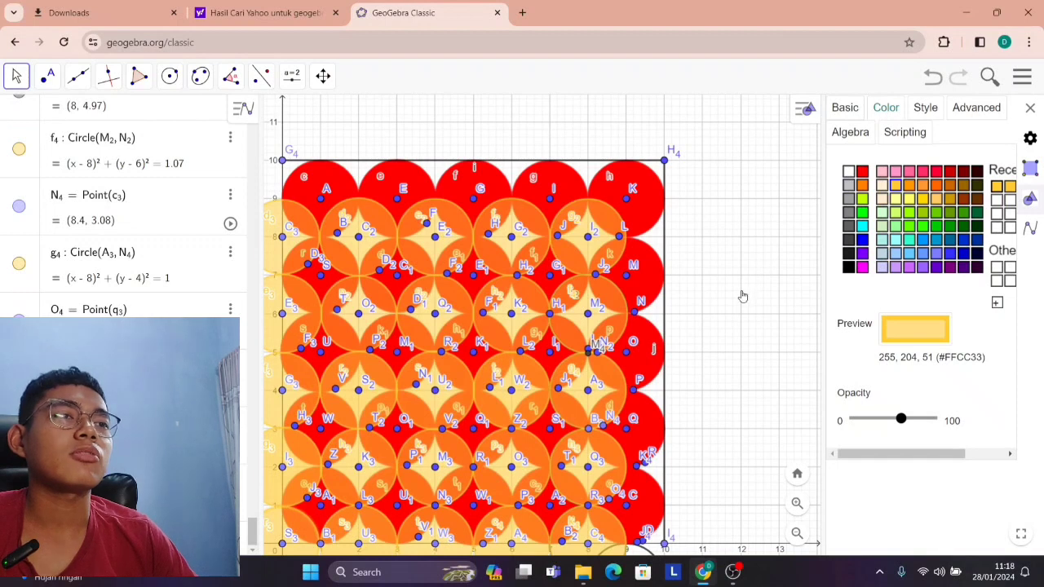
left_click_drag(742, 296, 818, 234)
scroll(761, 270, "down", 2)
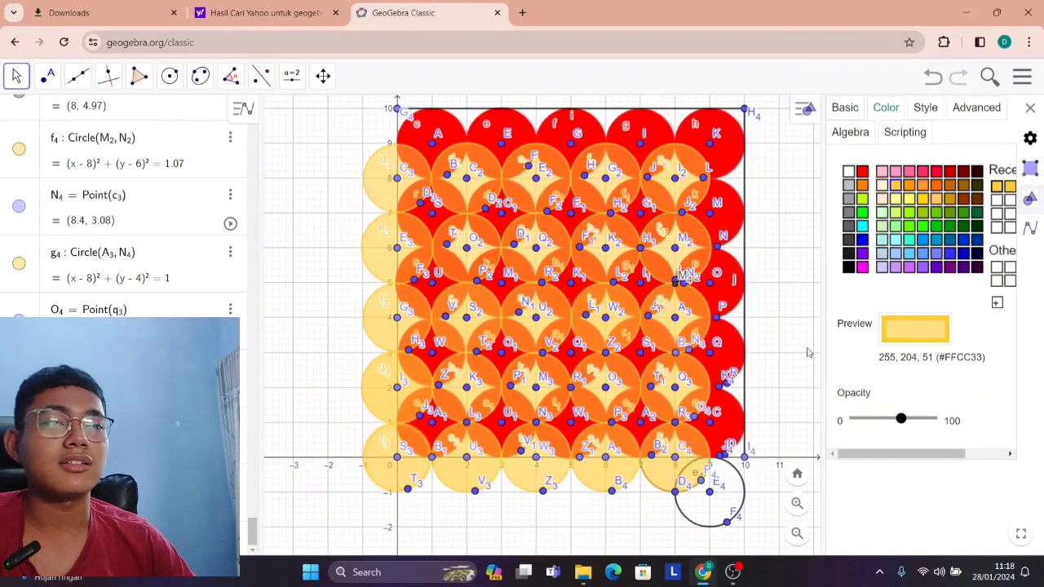
scroll(807, 352, "down", 2)
scroll(595, 382, "up", 3)
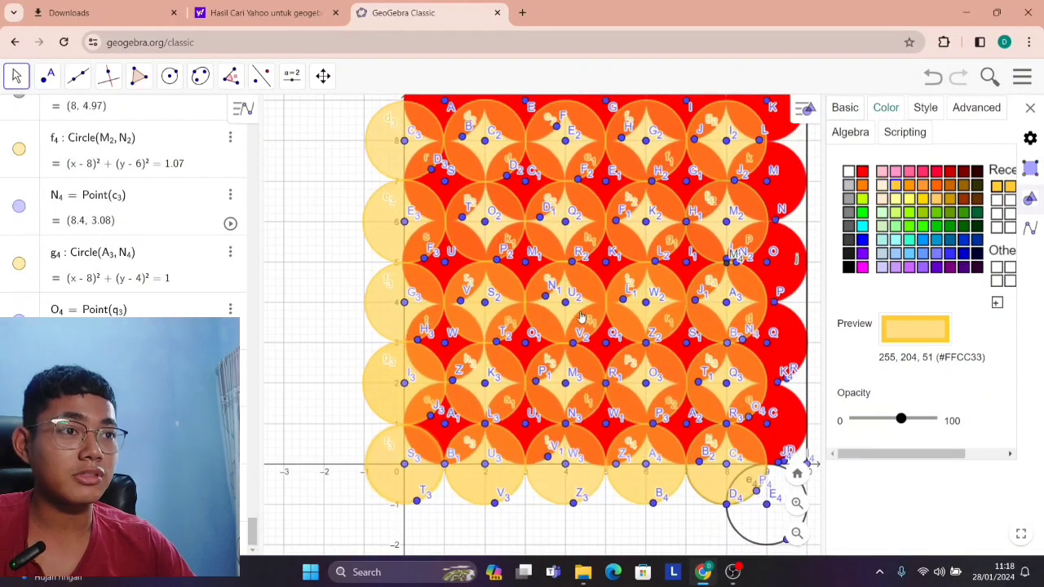
scroll(581, 316, "down", 3)
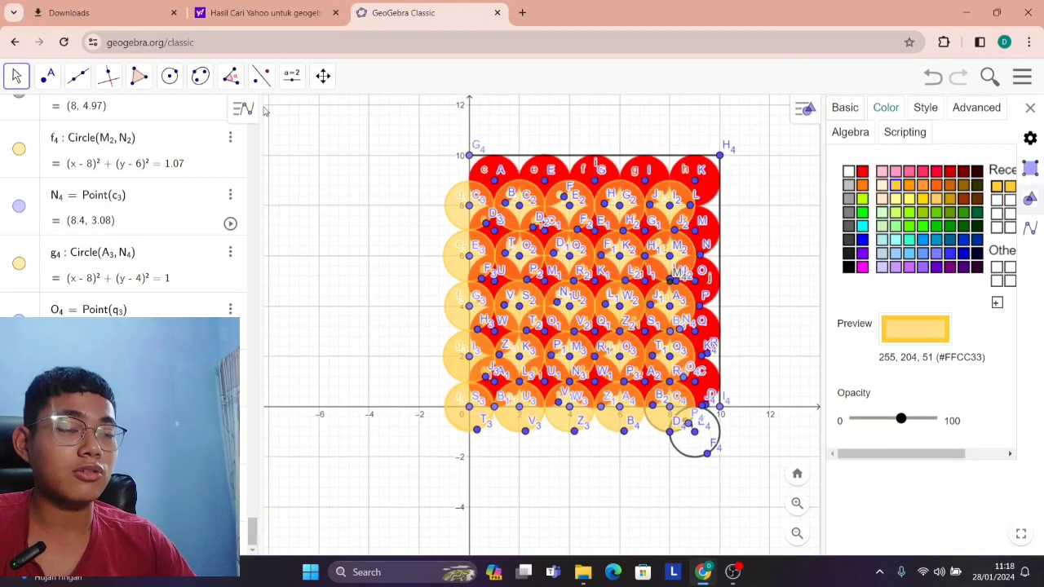
scroll(501, 194, "up", 5)
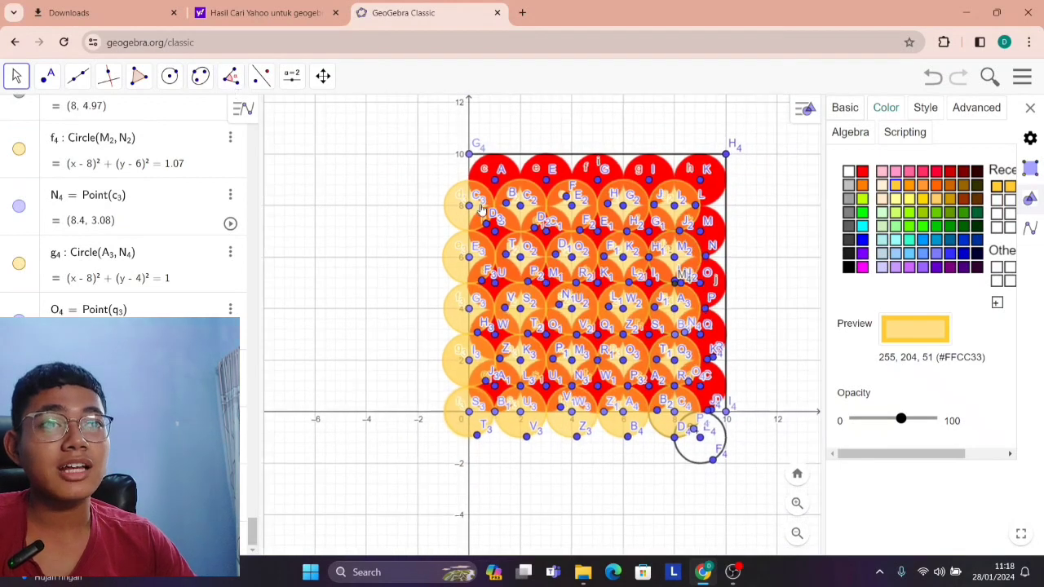
Draw a circumcircular arc through (7, 10), (8, 9) and (9, 10) at the square's upper edge.
left_click_drag(577, 110, 420, 181)
scroll(633, 155, "up", 8)
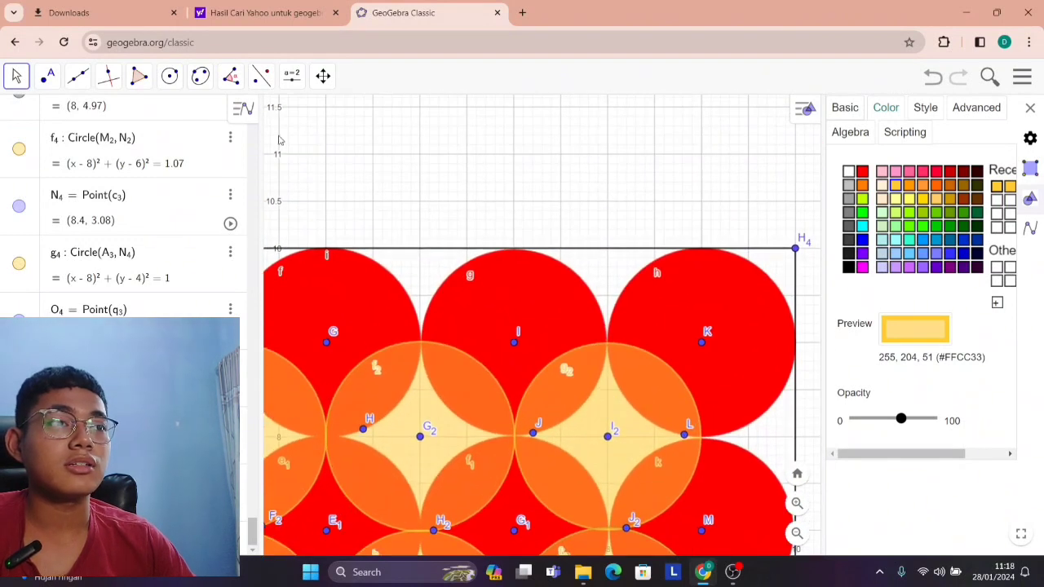
left_click(170, 75)
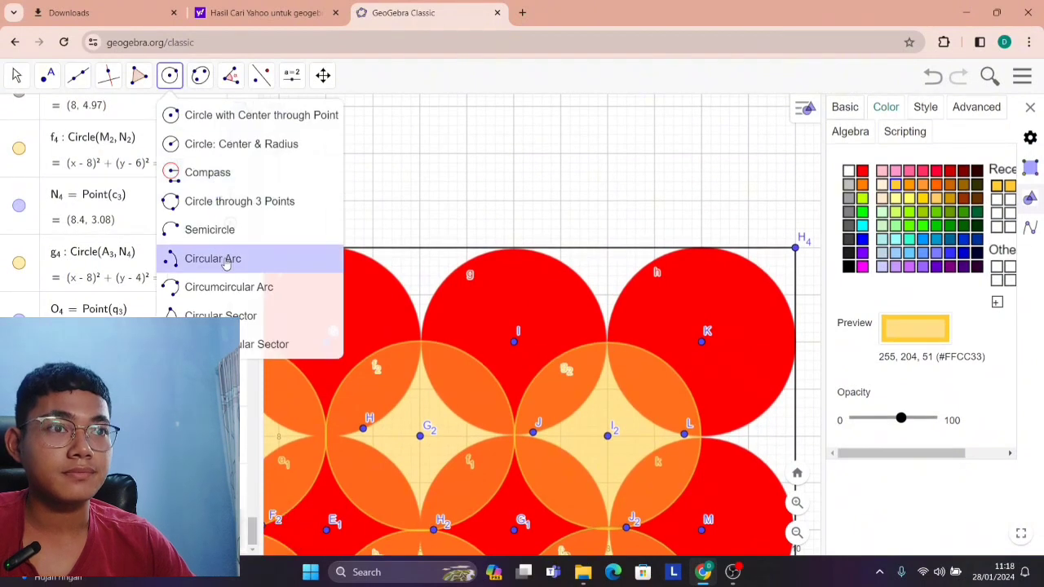
left_click(232, 287)
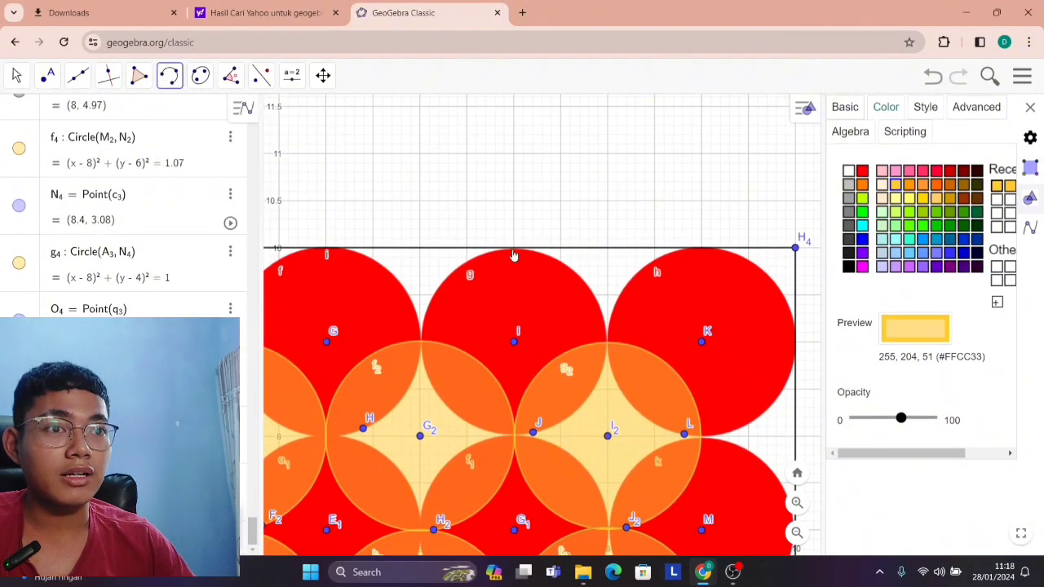
left_click(514, 253)
left_click(609, 344)
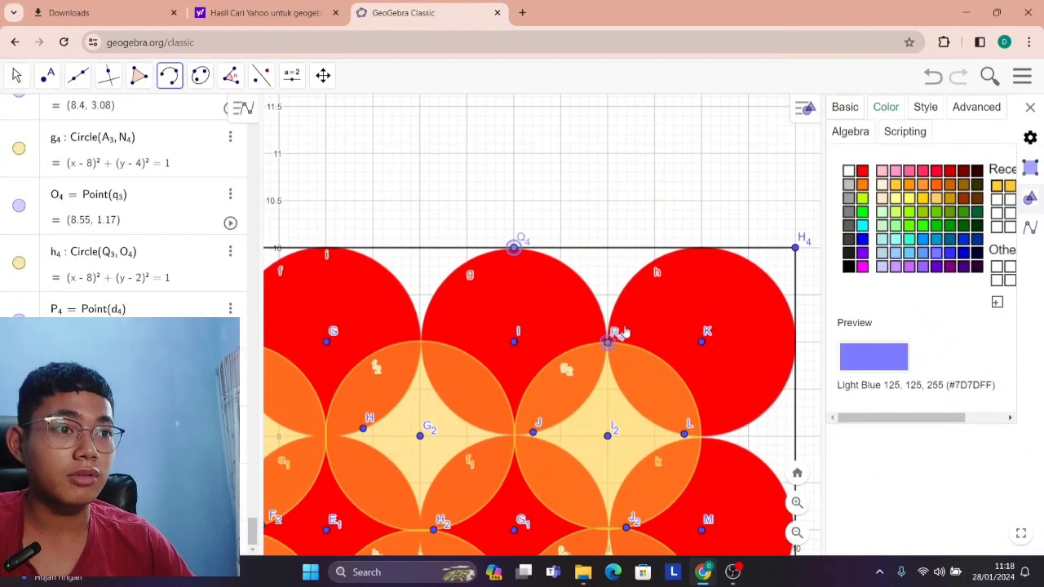
left_click(701, 249)
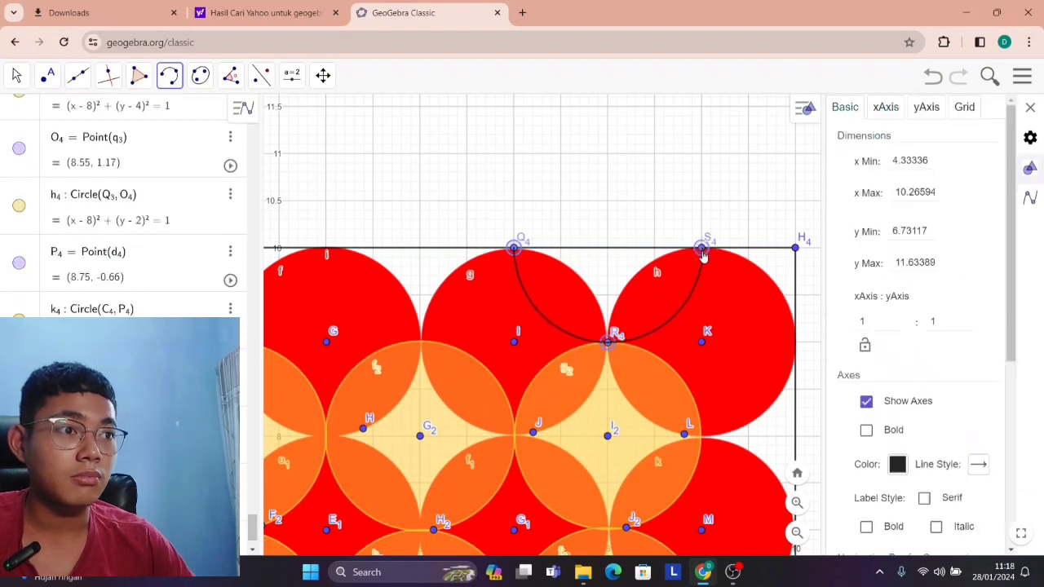
Draw a circumcircular arc through (10, 9), (9, 8) and (10, 7) at the square's right edge.
scroll(744, 354, "down", 4)
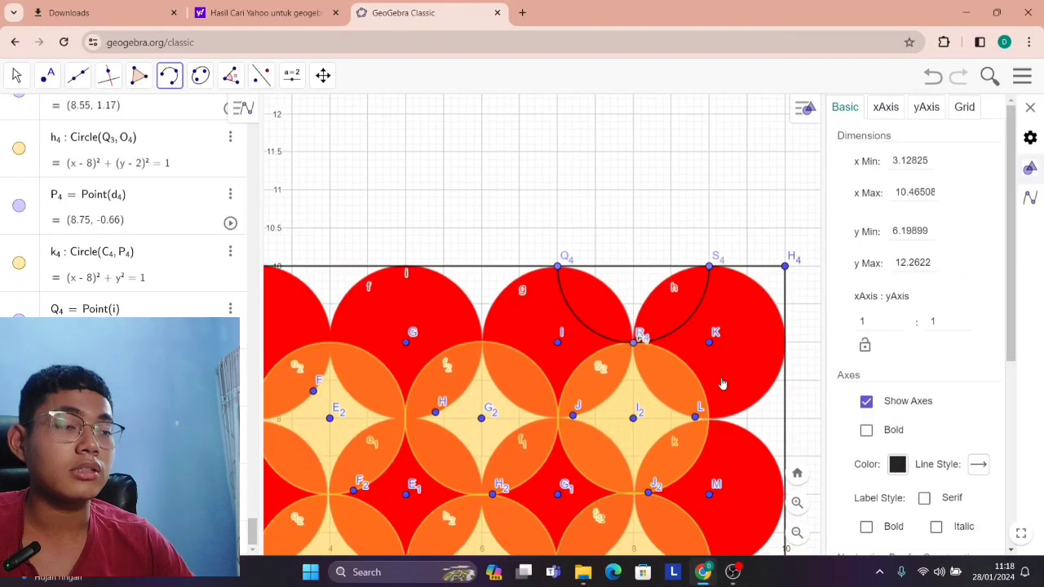
left_click(16, 77)
left_click_drag(791, 221, 665, 130)
left_click_drag(714, 357, 691, 344)
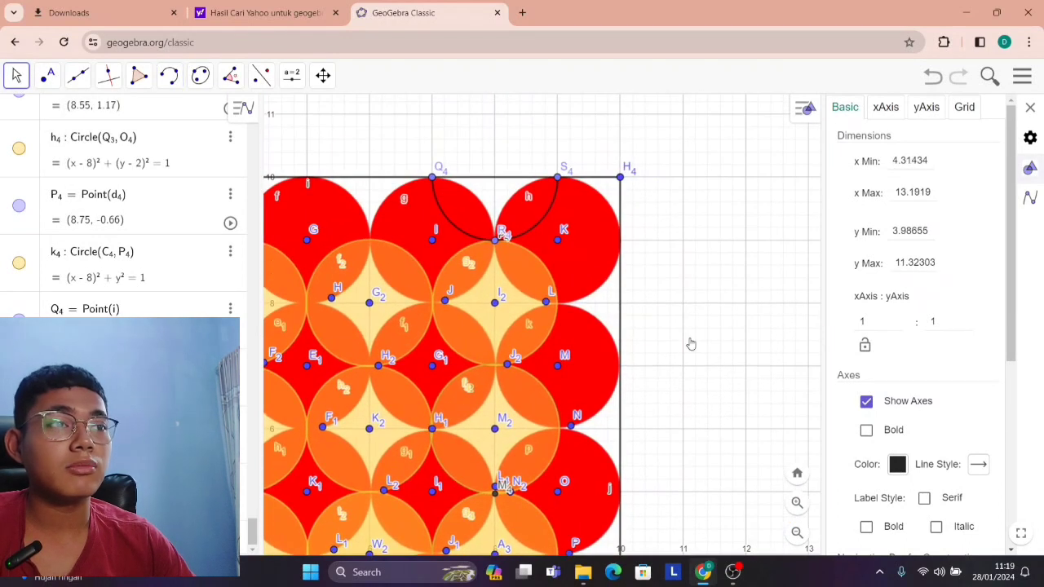
scroll(639, 299, "up", 3)
left_click(168, 75)
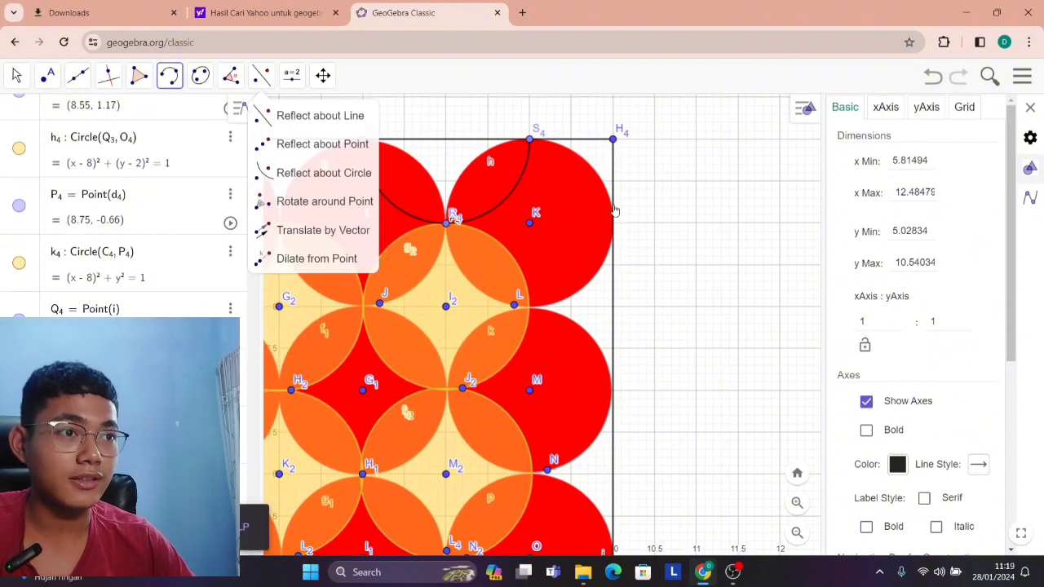
left_click(614, 225)
left_click(529, 308)
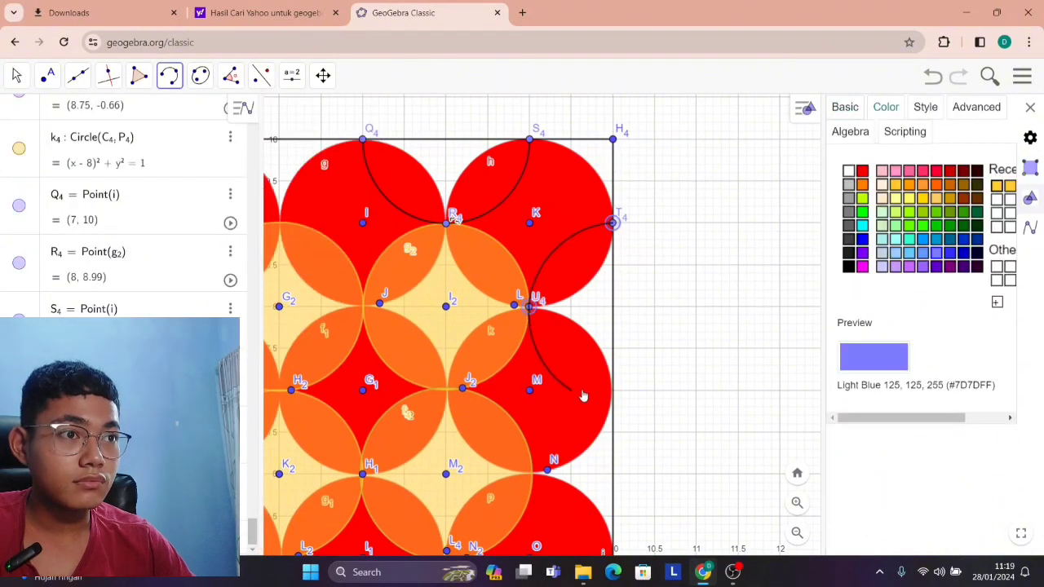
left_click(614, 390)
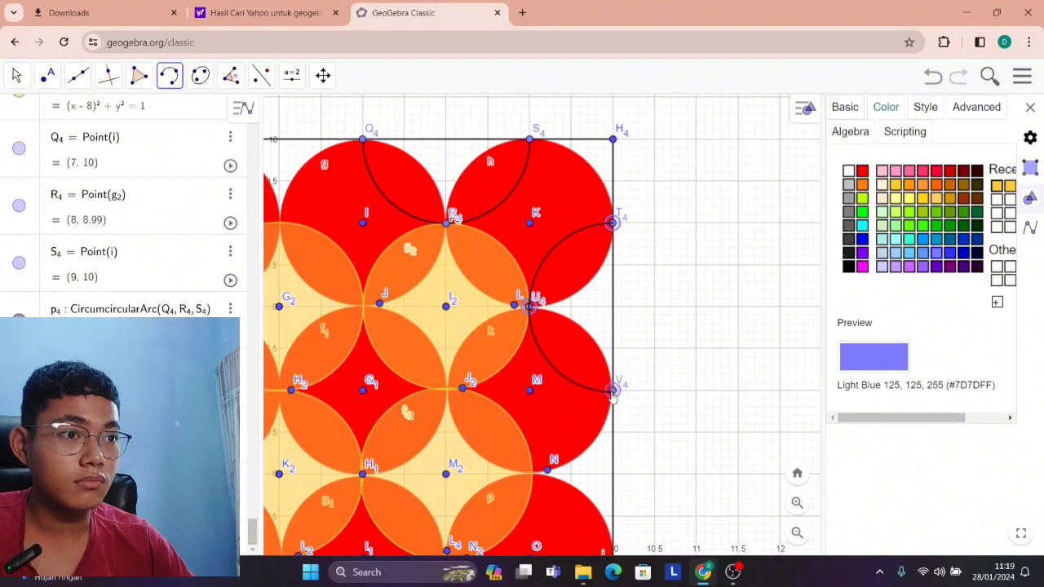
left_click(531, 139)
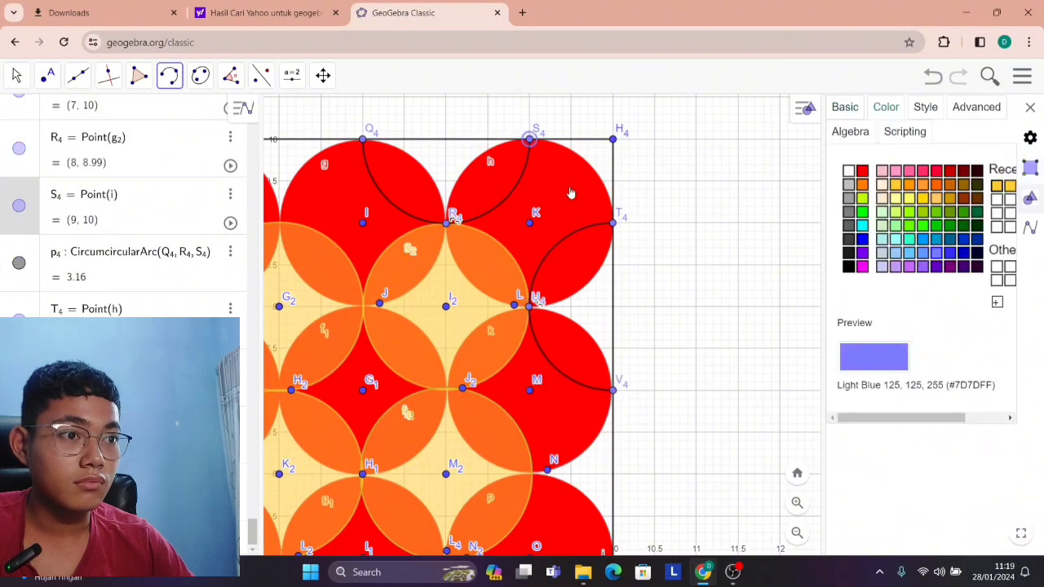
left_click(612, 223)
key("Escape")
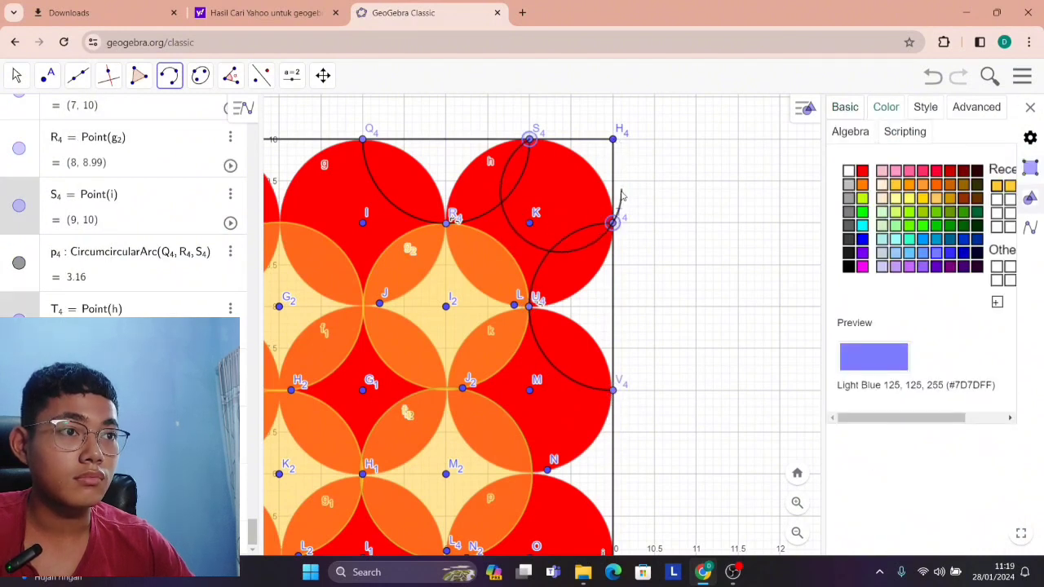
scroll(636, 395, "down", 2)
scroll(631, 420, "down", 3)
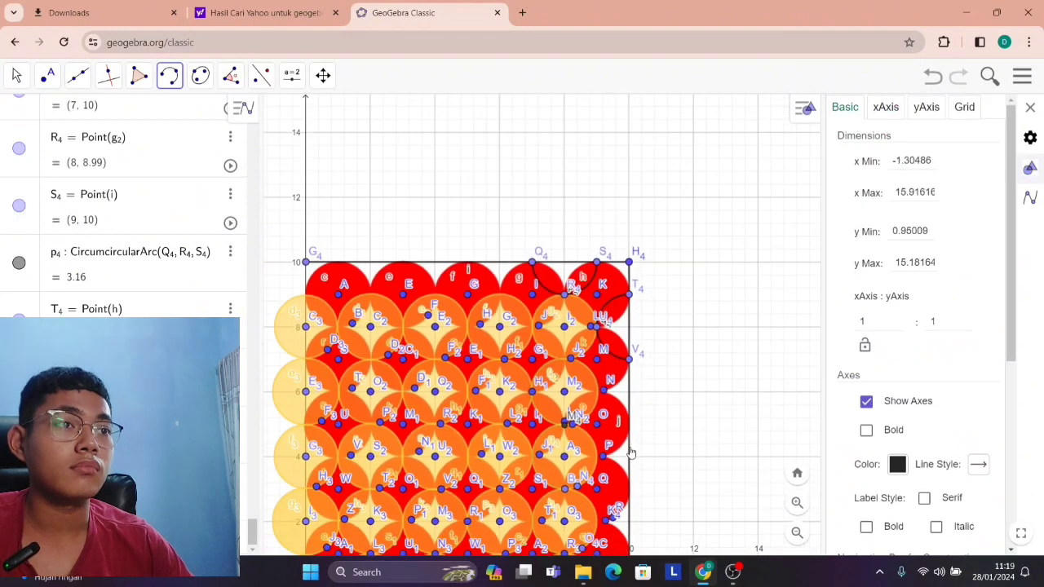
scroll(620, 416, "up", 3)
scroll(619, 412, "down", 3)
left_click(17, 75)
scroll(701, 294, "down", 1)
scroll(701, 294, "up", 4)
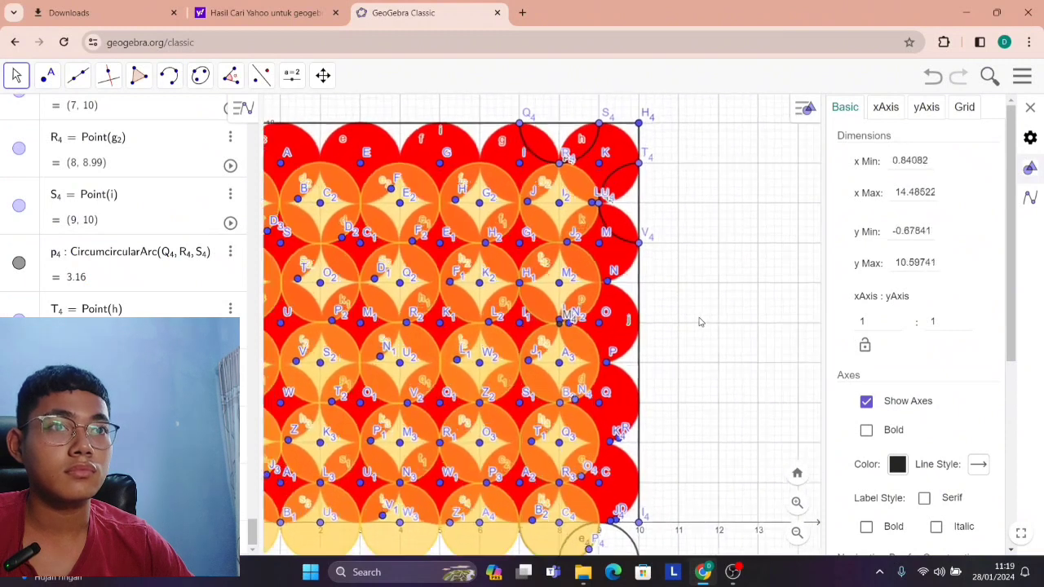
left_click_drag(689, 312, 696, 361)
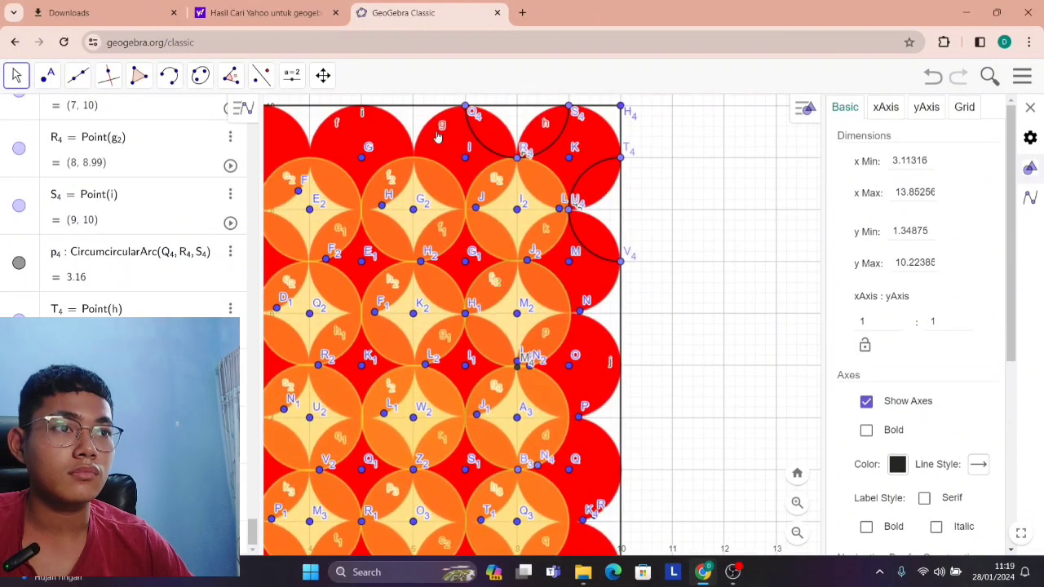
left_click(169, 75)
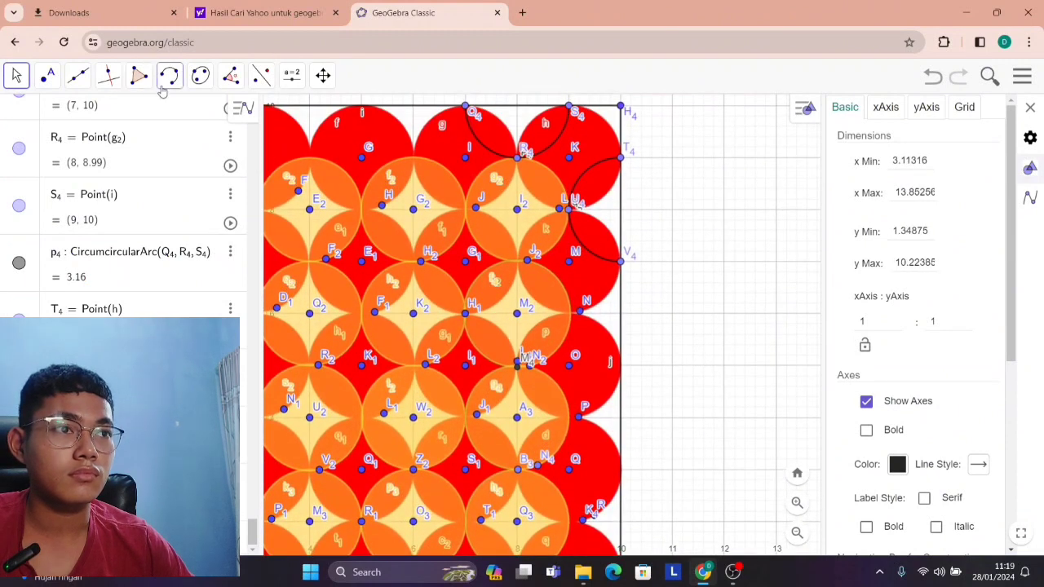
left_click(619, 263)
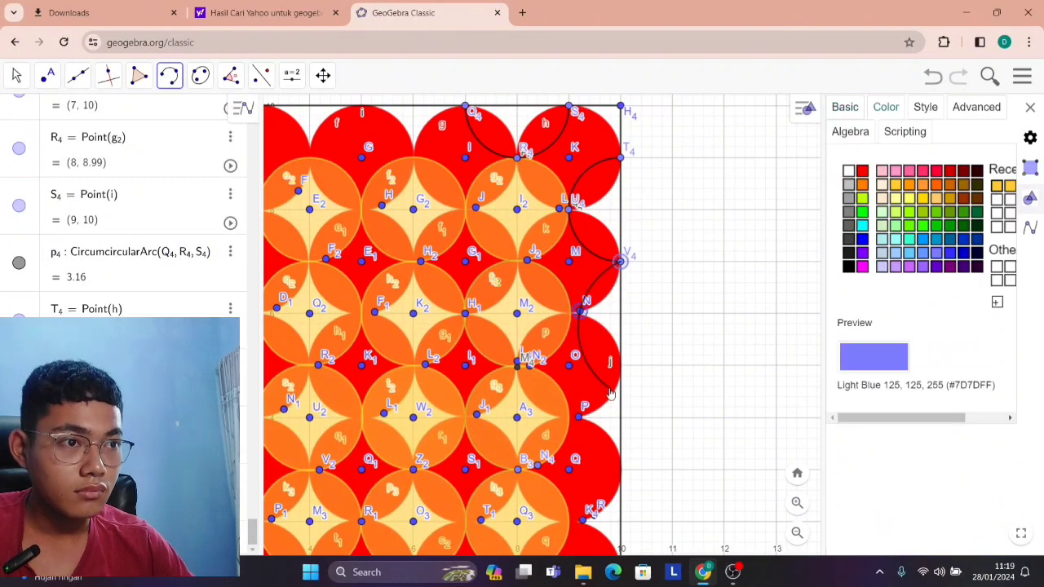
left_click(618, 267)
left_click(623, 265)
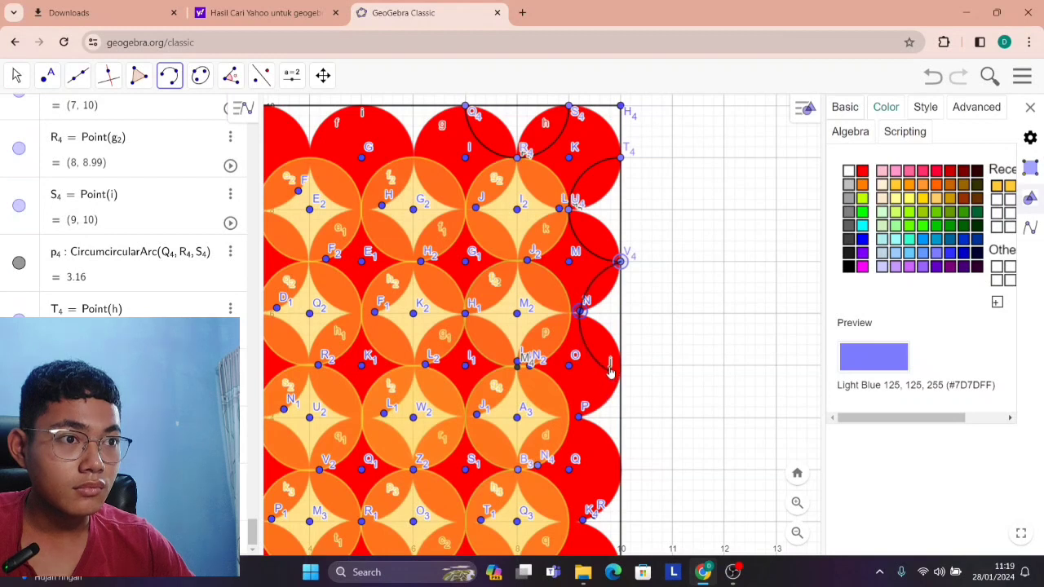
left_click(628, 331)
Try to draw a circumcircular arc from (10, 7) through about (9, 6) to about (10, 4.5).
scroll(628, 331, "up", 3)
scroll(619, 252, "up", 2)
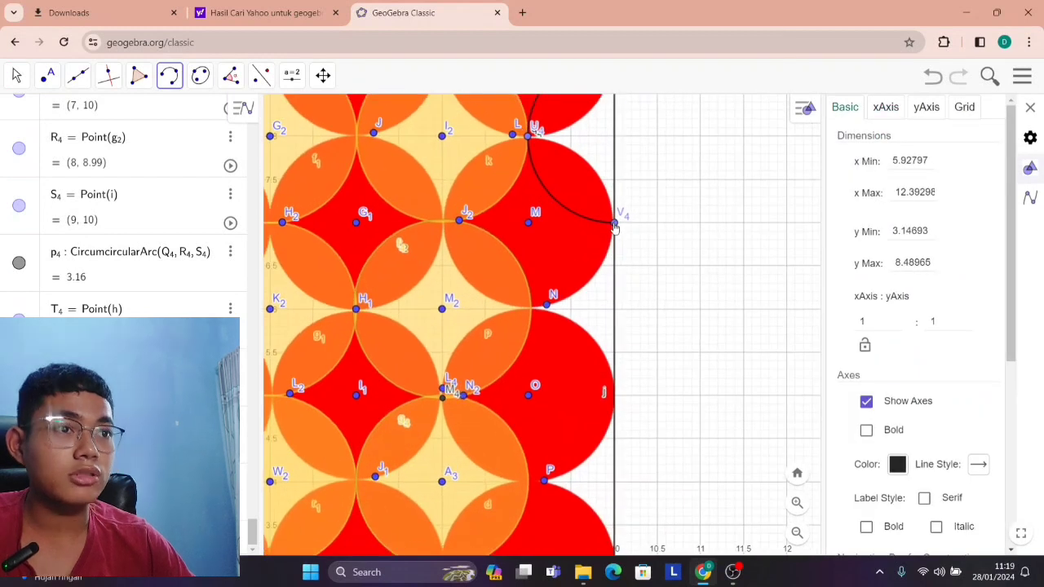
left_click(615, 225)
left_click(530, 308)
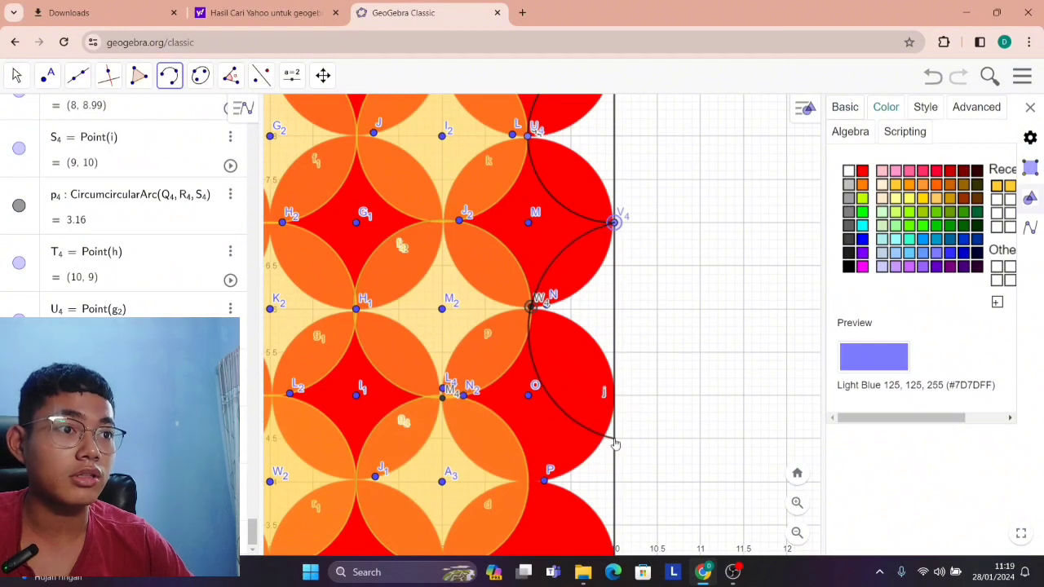
left_click(615, 442)
Check the new arc against the others along the square's x = 10 edge and undo it.
scroll(589, 454, "down", 3)
left_click(6, 76)
left_click_drag(689, 482, 676, 387)
scroll(667, 389, "up", 4)
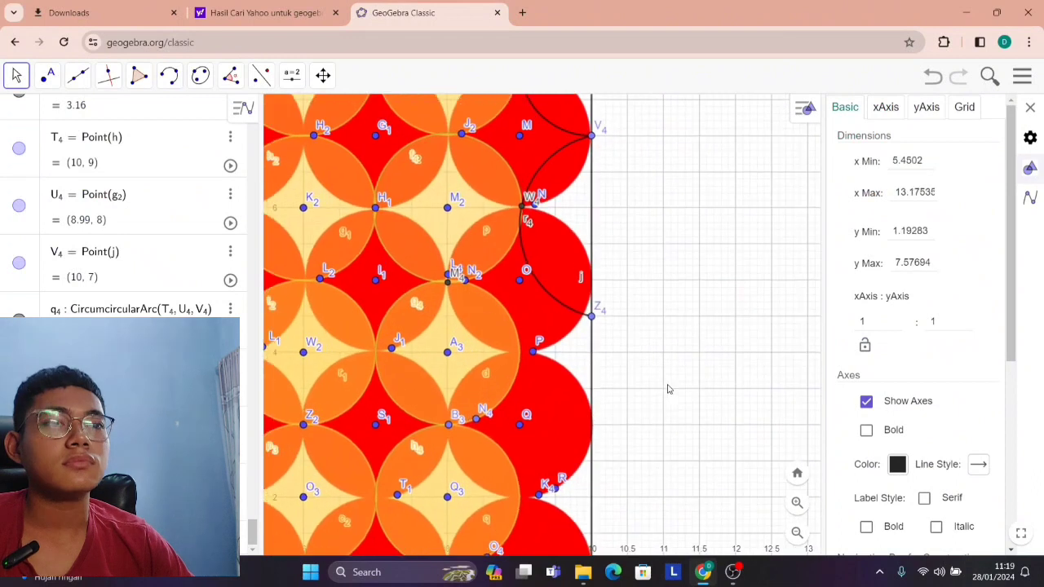
scroll(610, 245, "down", 4)
scroll(633, 383, "up", 3)
scroll(640, 407, "down", 3)
scroll(610, 392, "up", 5)
scroll(624, 389, "down", 5)
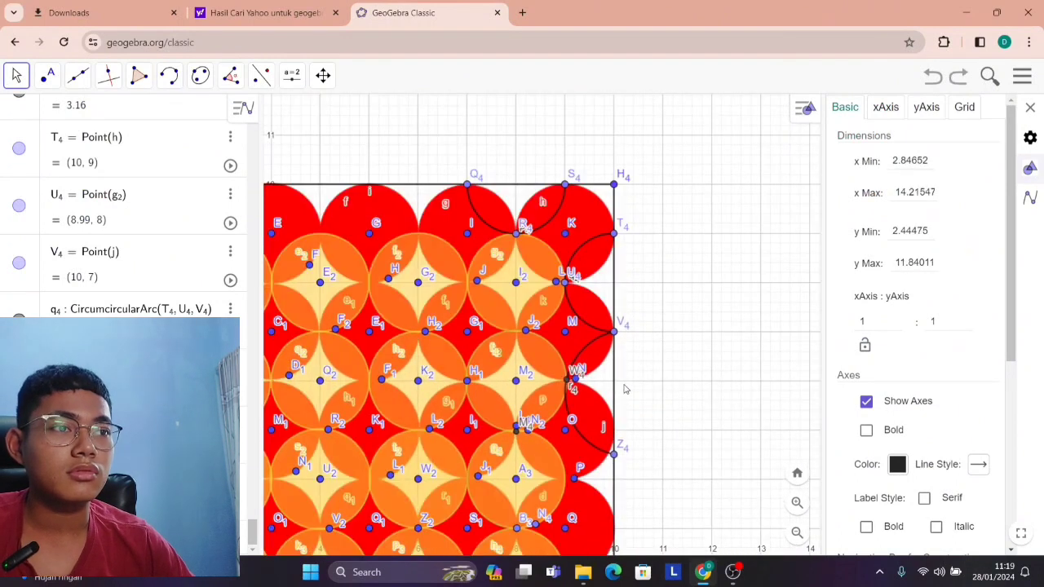
scroll(625, 388, "up", 5)
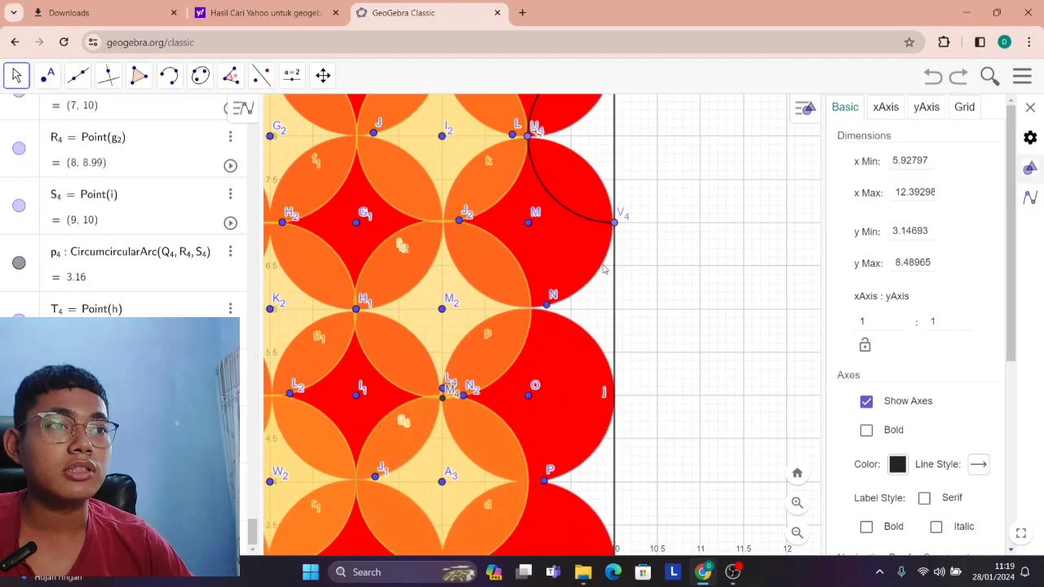
left_click(615, 225)
left_click(530, 311)
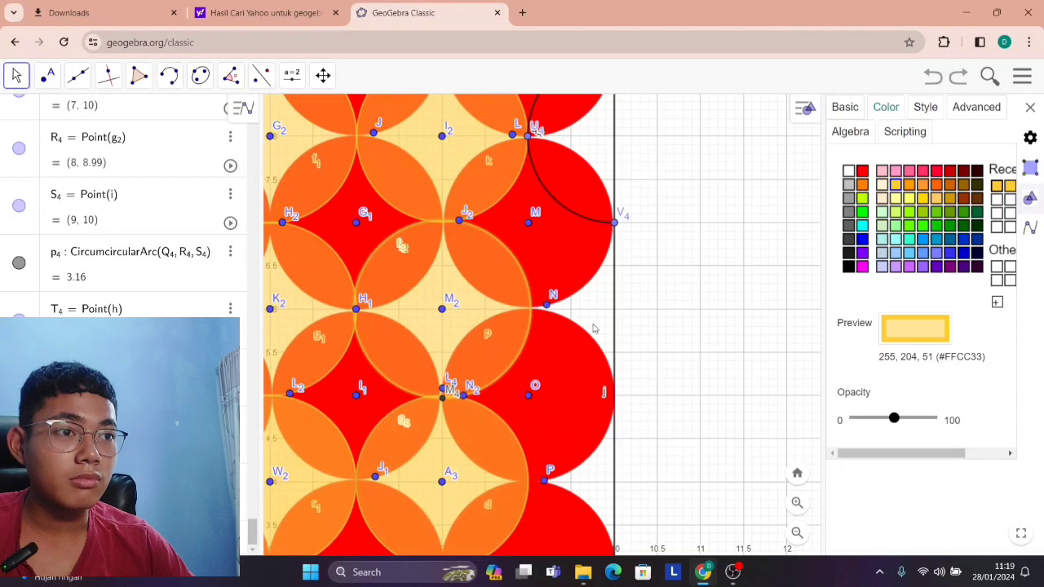
left_click(706, 321)
Draw a circumcircular arc through (10, 7), (9.03, 6.03) and (10, 5) at the square's right edge.
left_click(170, 76)
left_click(614, 221)
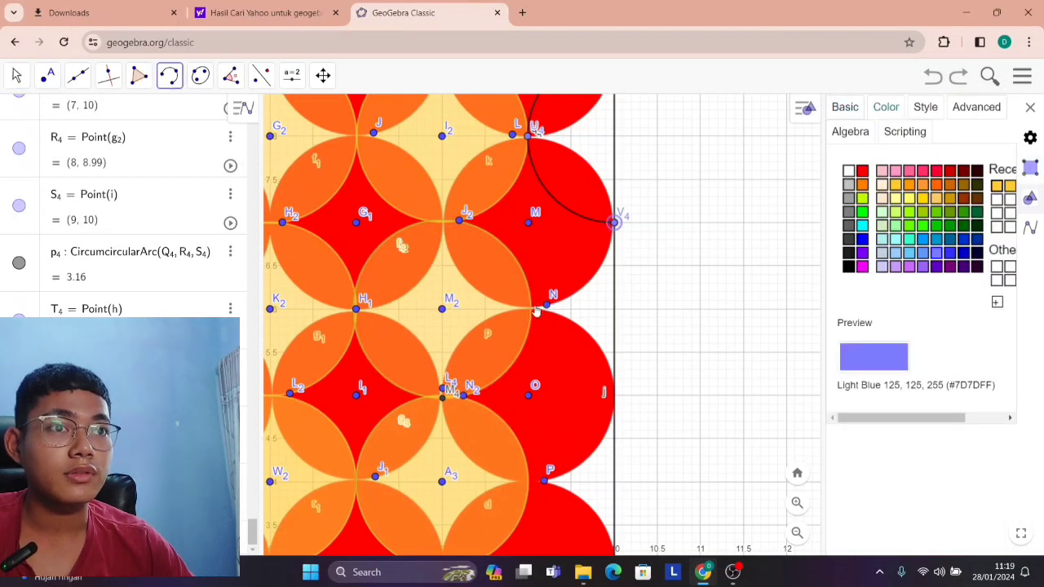
left_click(530, 306)
left_click(614, 397)
scroll(630, 444, "up", 3)
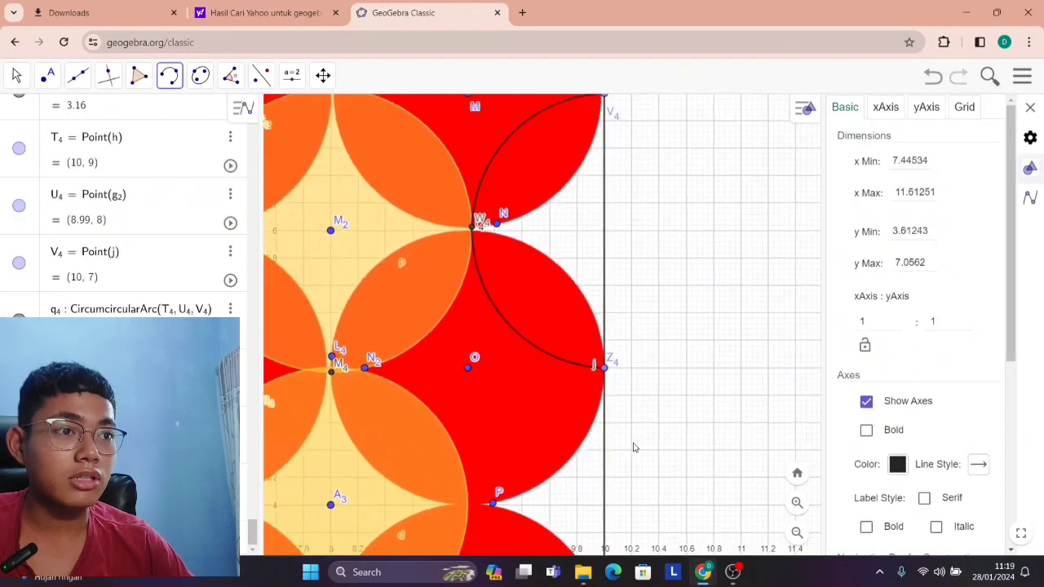
Draw a circumcircular arc through (10, 5), (9, 4) and about (10, 3) at the square's right edge.
scroll(632, 445, "down", 5)
left_click(47, 75)
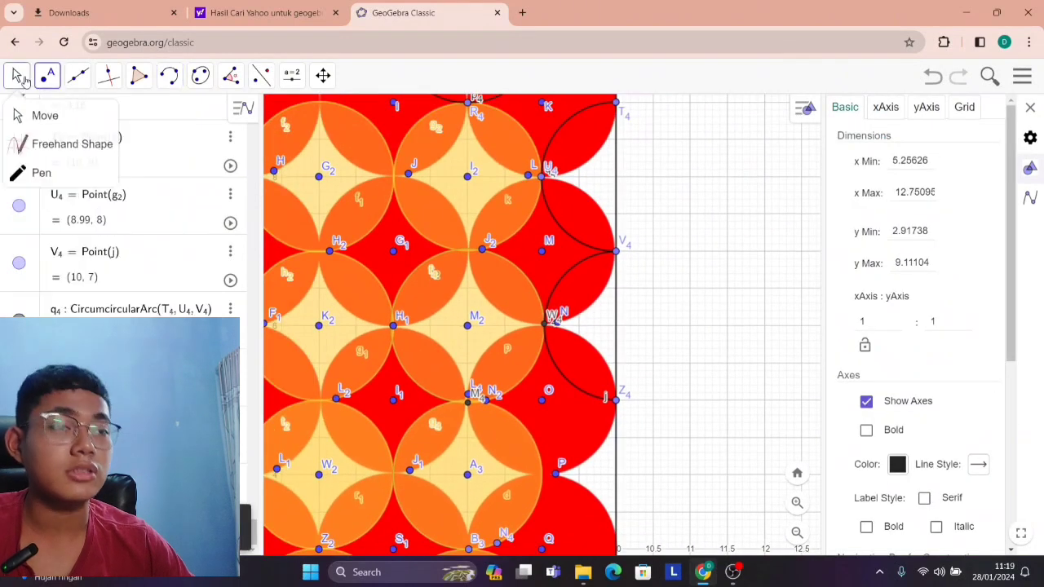
left_click(22, 79)
left_click_drag(690, 384, 685, 174)
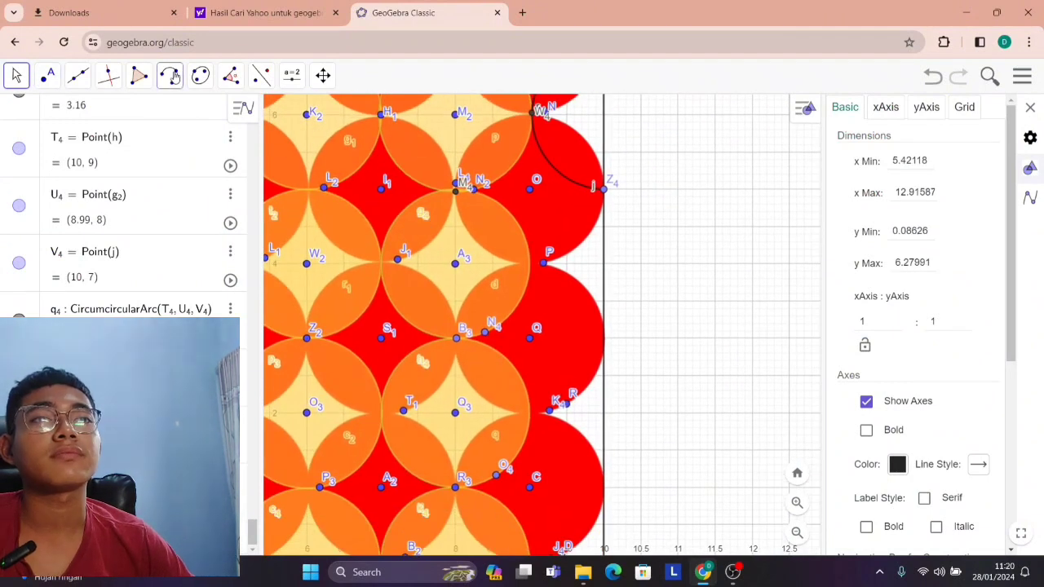
left_click(174, 75)
scroll(604, 291, "up", 2)
left_click(616, 163)
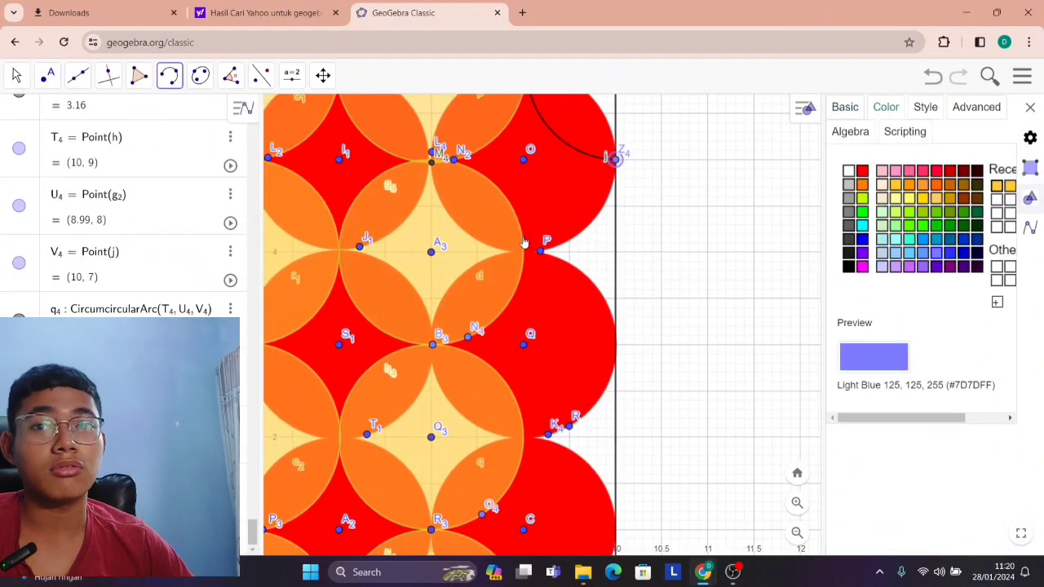
left_click(524, 253)
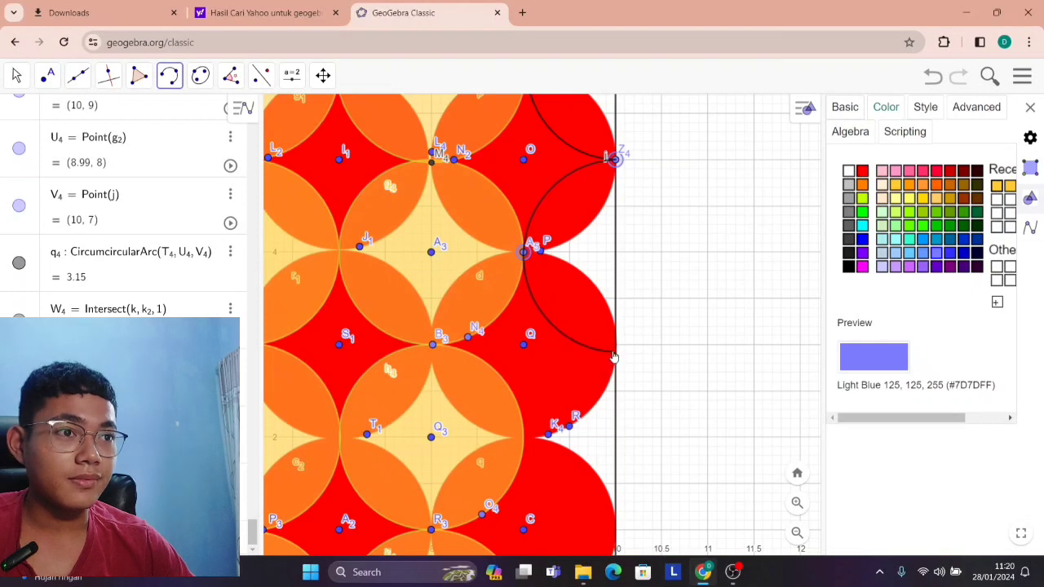
left_click(615, 352)
Try to draw a circumcircular arc from (10, 3) through about (9, 2) to (10, 1).
scroll(645, 440, "down", 5)
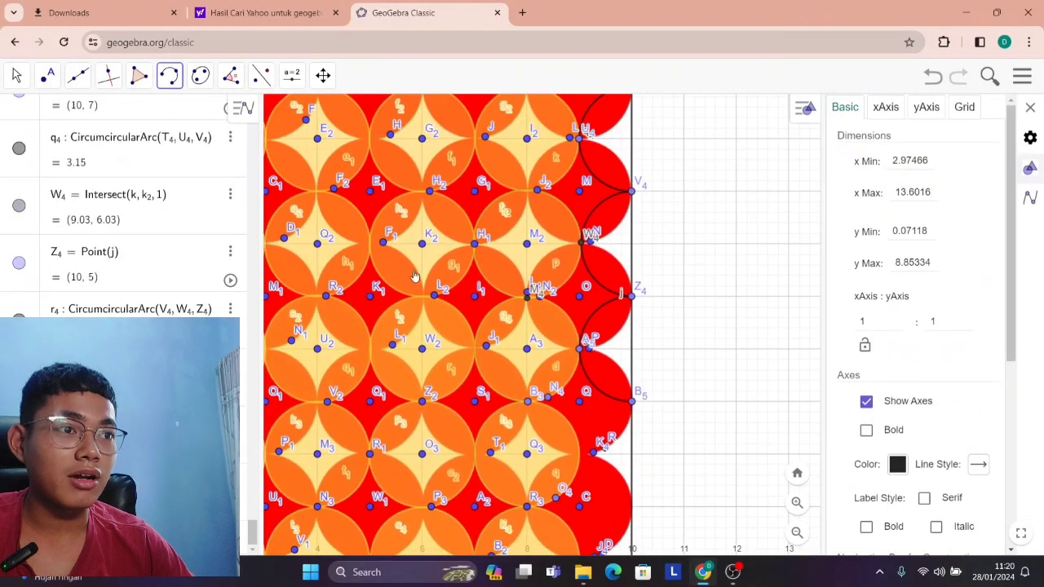
left_click(16, 75)
left_click_drag(738, 349, 706, 139)
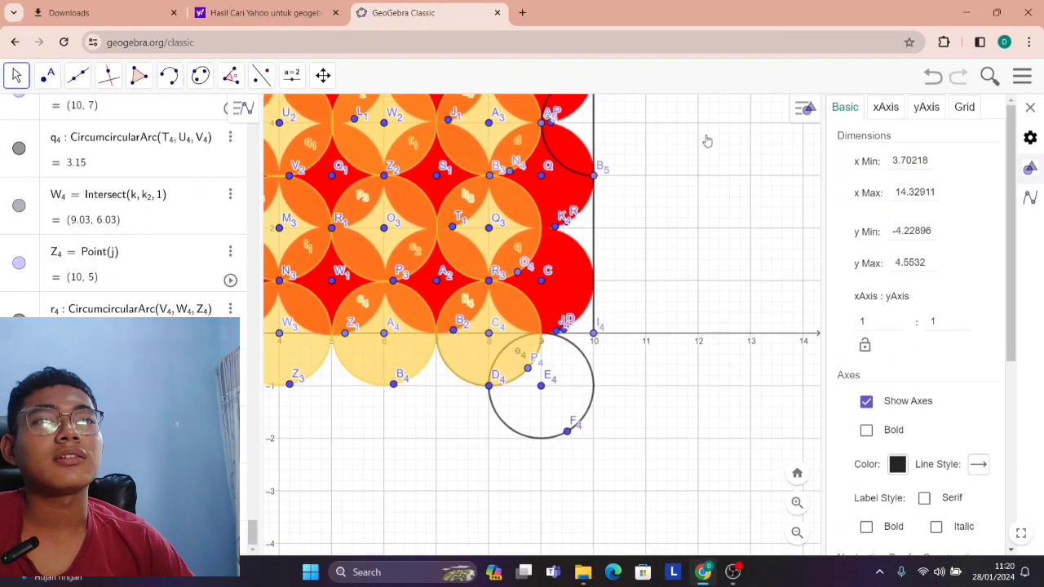
scroll(619, 295, "up", 3)
scroll(621, 295, "up", 2)
left_click_drag(675, 336, 680, 371)
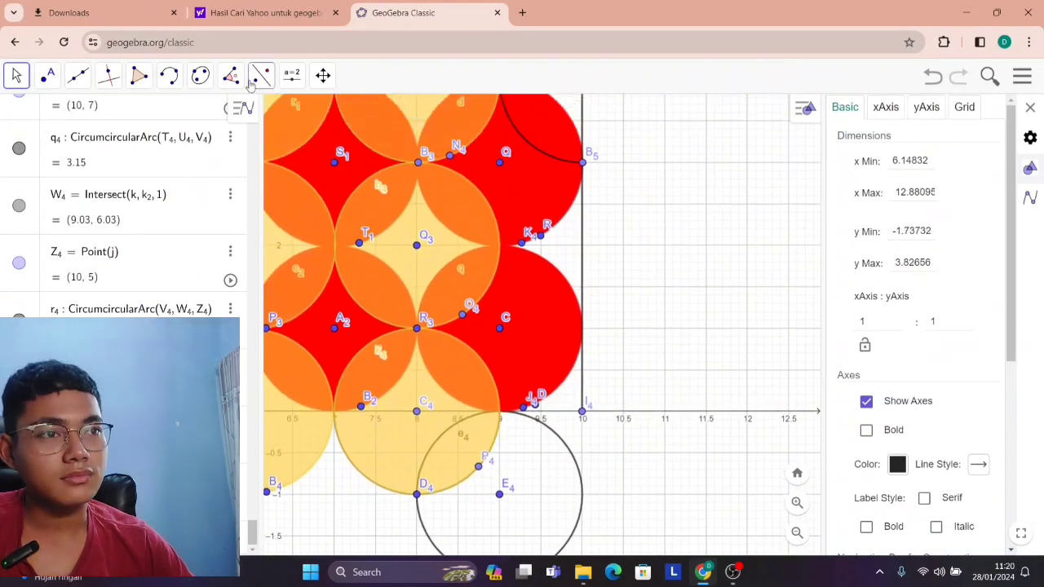
left_click(170, 76)
scroll(593, 205, "up", 2)
left_click(581, 157)
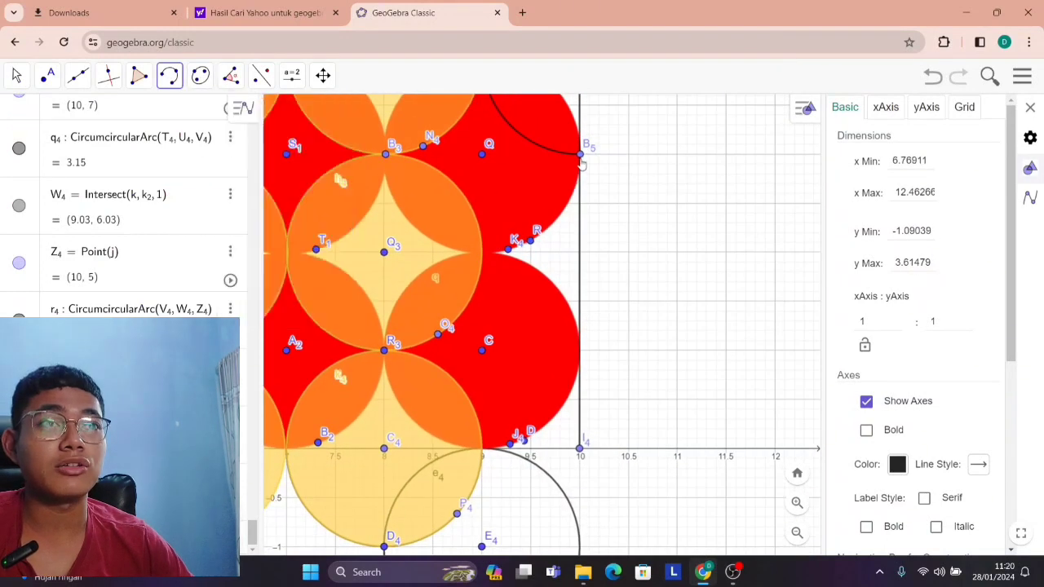
left_click(478, 251)
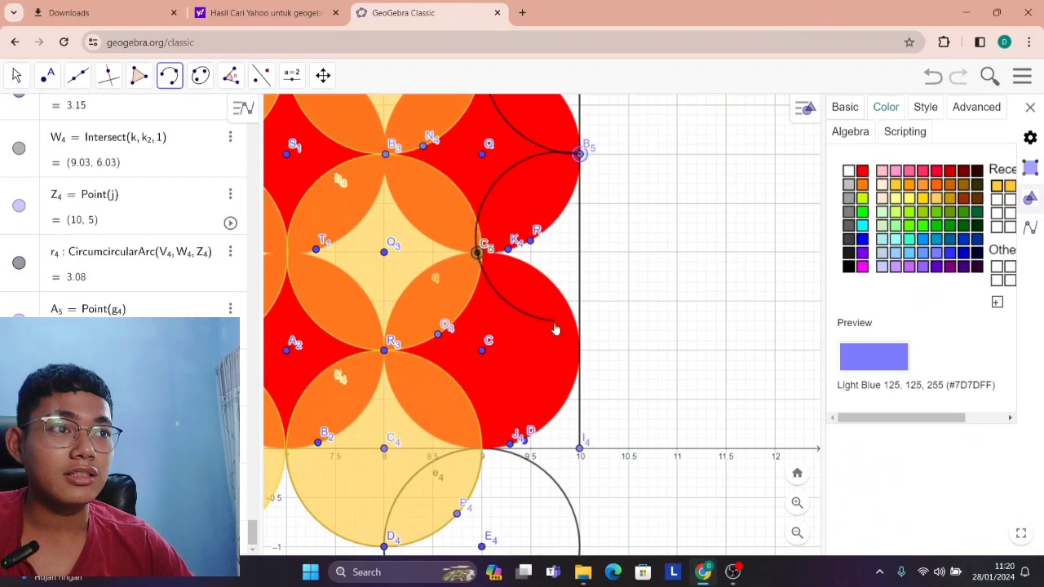
left_click(579, 349)
Inspect the arc between (10, 3) and (10, 1) and undo it.
scroll(620, 359, "down", 10)
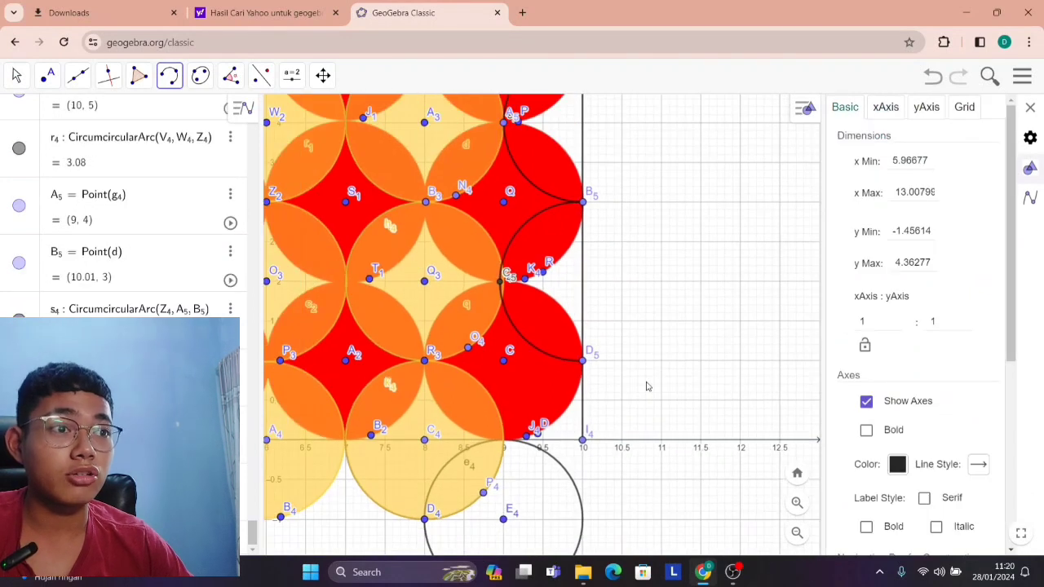
scroll(600, 348, "down", 2)
scroll(571, 318, "up", 8)
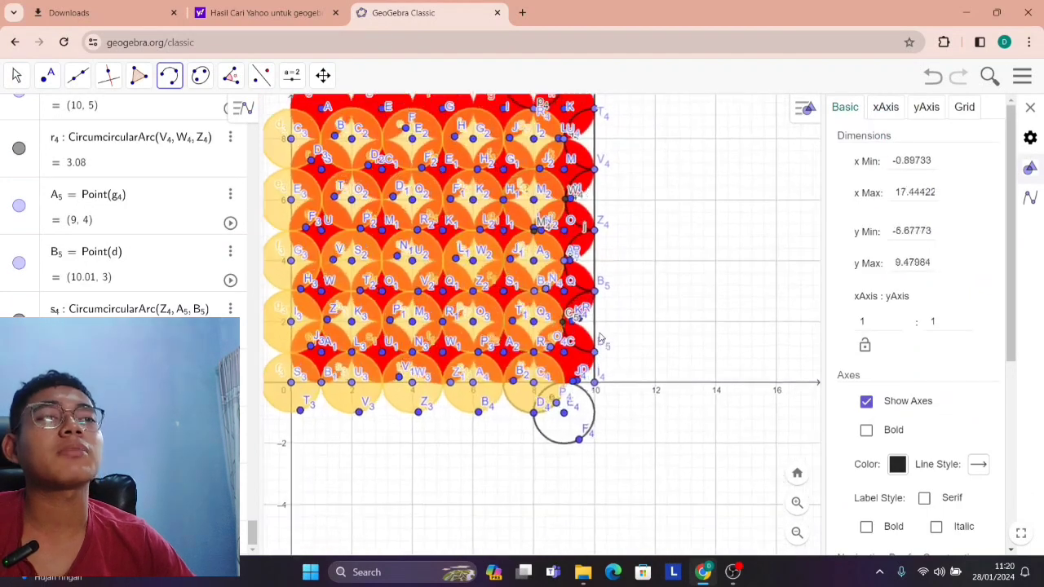
scroll(326, 310, "down", 1)
scroll(738, 514, "up", 6)
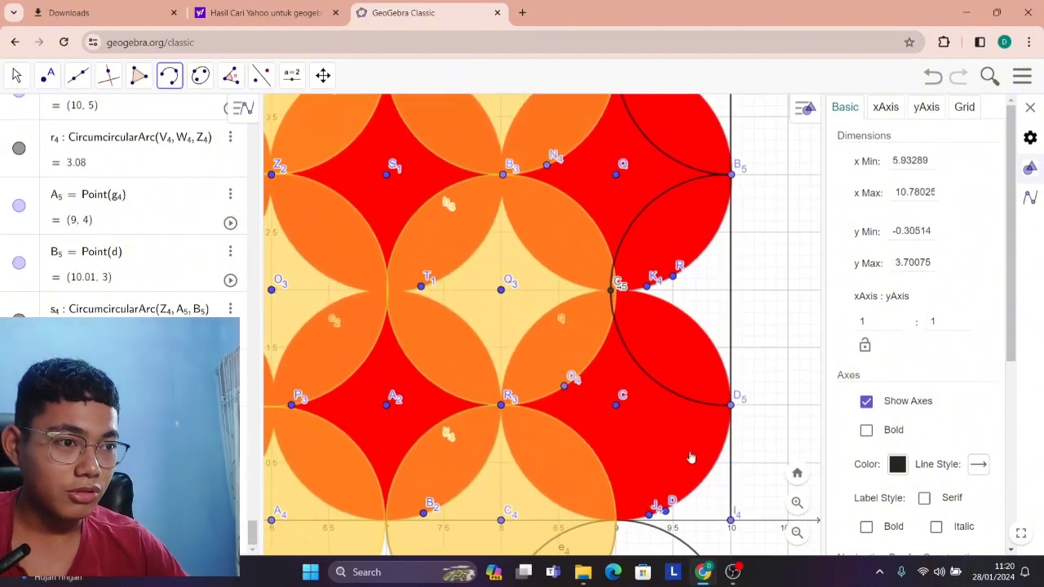
key("ctrl+z")
scroll(579, 302, "up", 2)
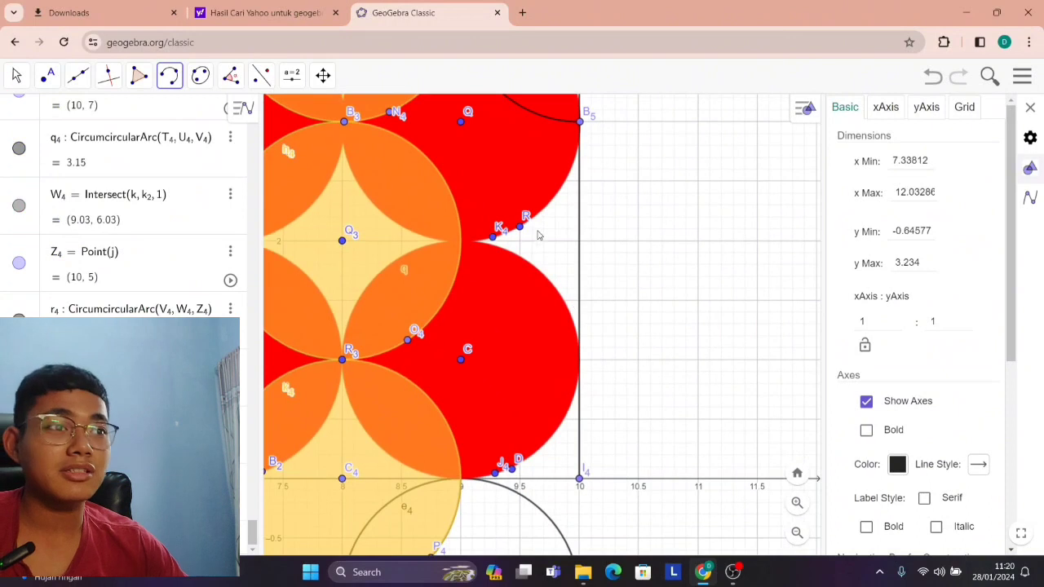
left_click(580, 122)
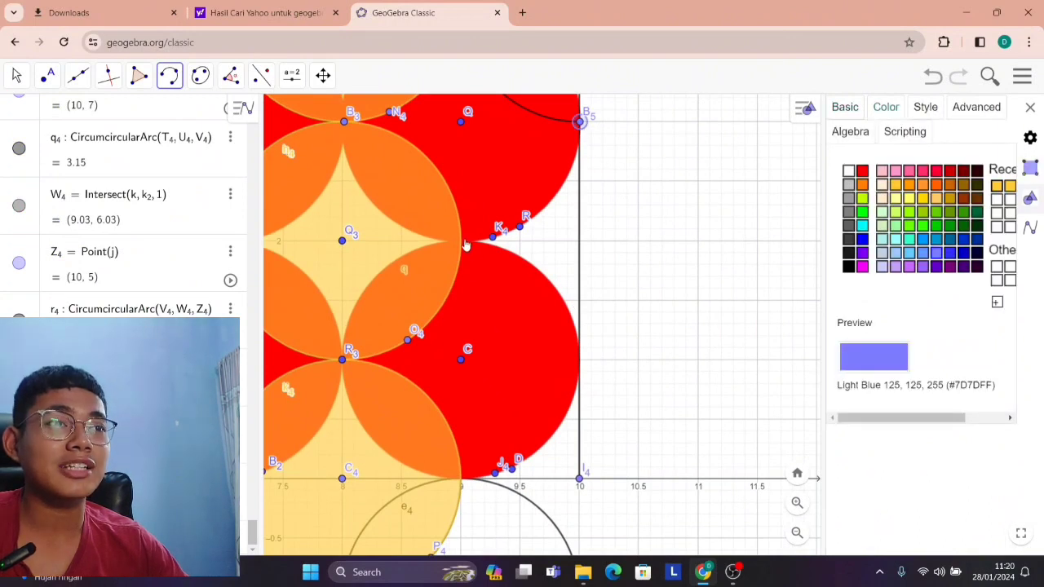
left_click(455, 241)
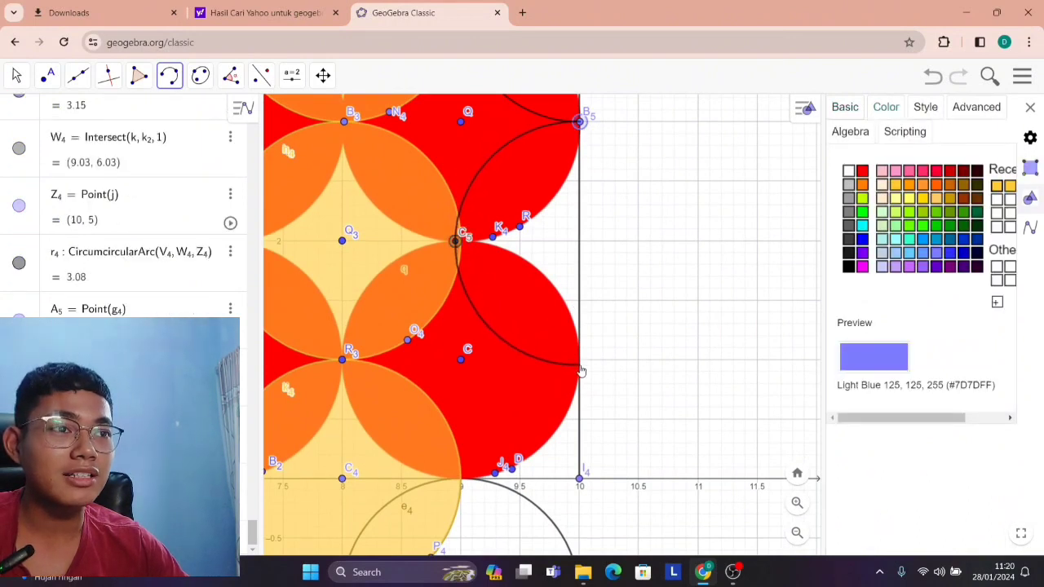
key("Escape")
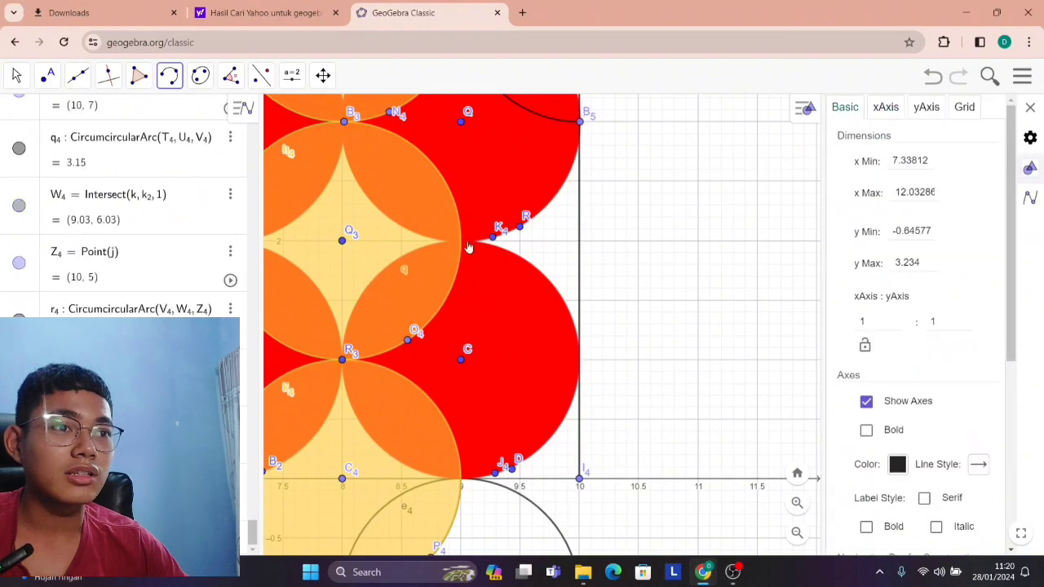
left_click(581, 122)
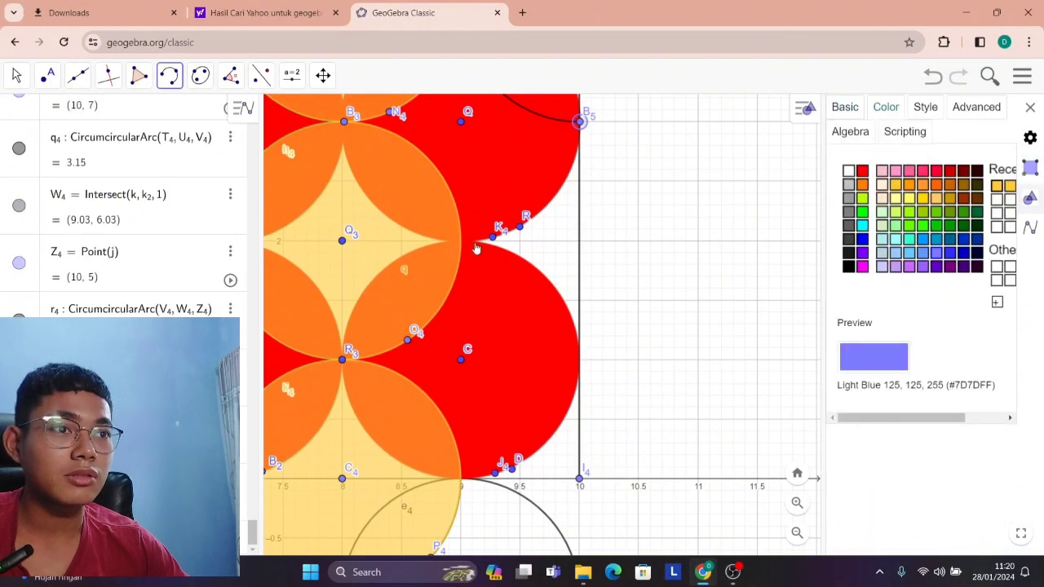
left_click(467, 241)
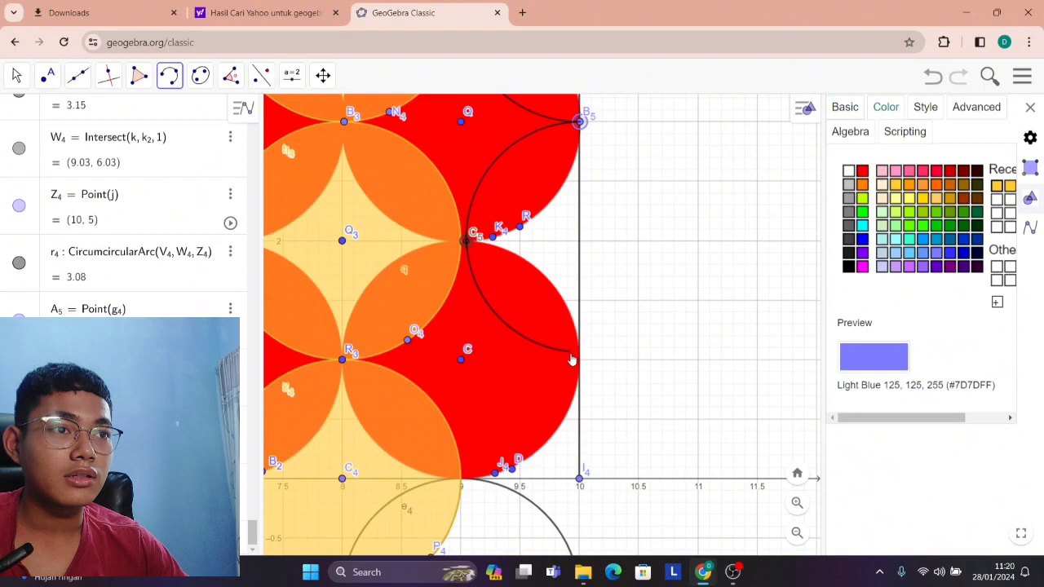
key("ctrl+z")
Draw a circumcircular arc through (10, 3), (9, 2) and (10, 1) at the square's right edge.
left_click(580, 123)
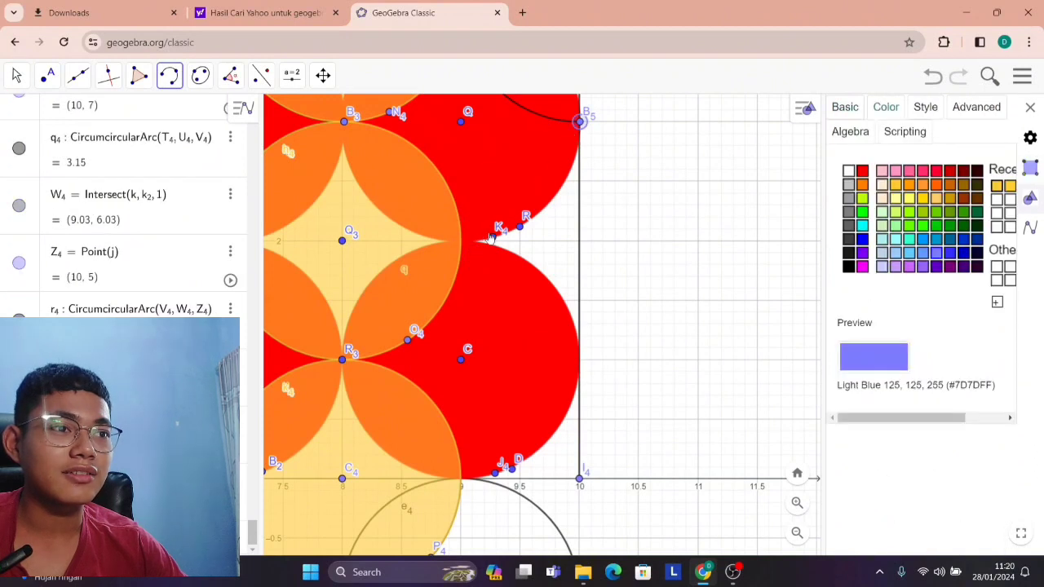
left_click(462, 241)
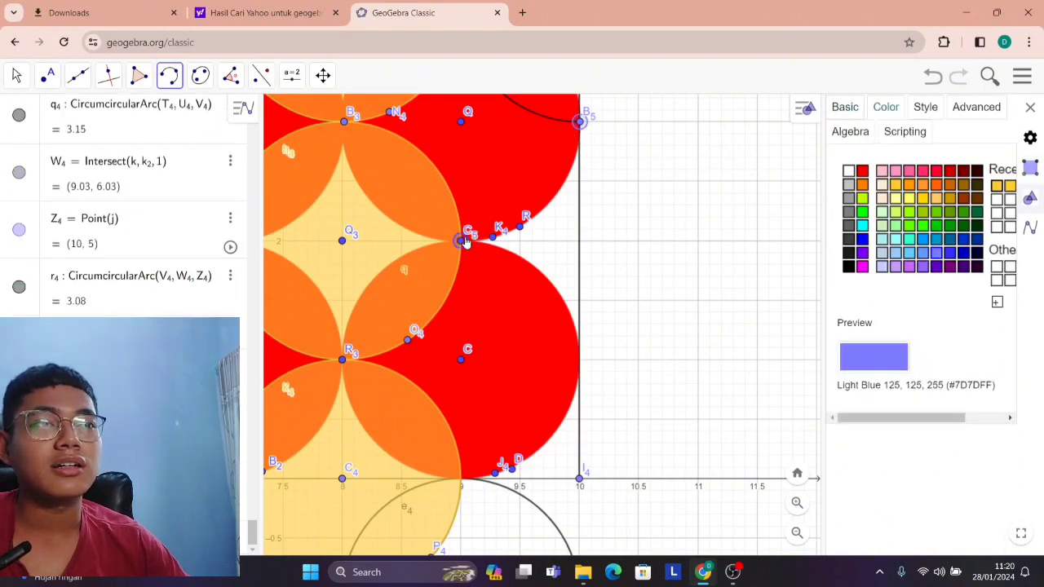
left_click(577, 369)
Draw a circumcircular arc through (7, 10), (6.02, 9) and (5, 10) at the square's top edge.
scroll(538, 372, "down", 12)
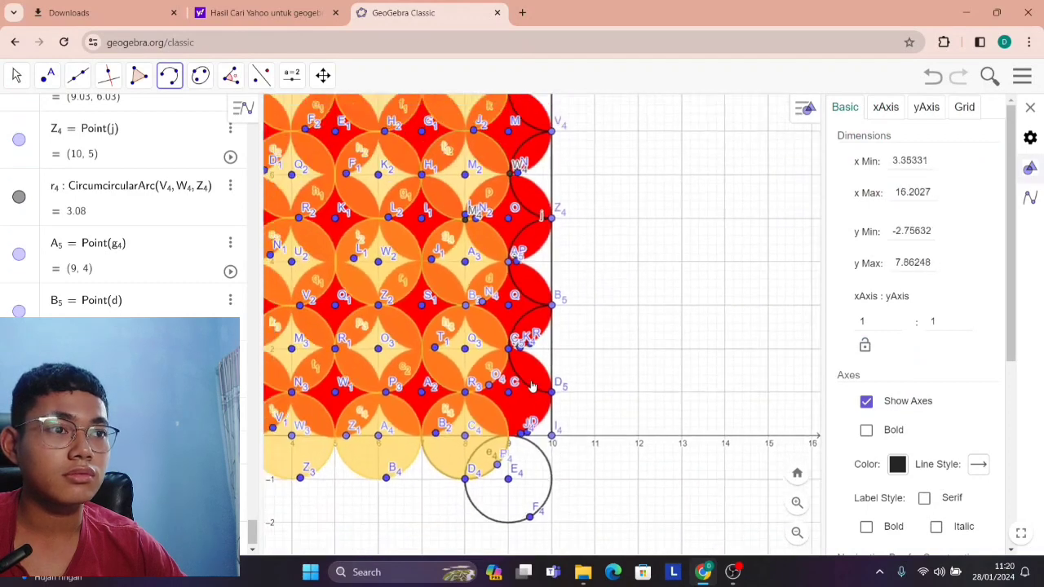
scroll(533, 373, "down", 1)
left_click(14, 79)
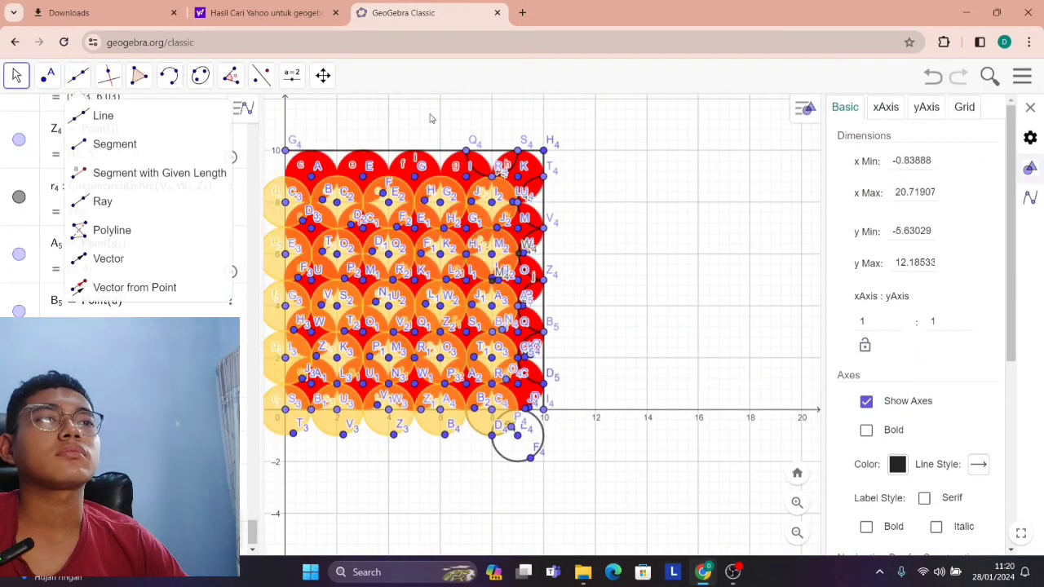
left_click_drag(529, 268, 707, 365)
scroll(707, 364, "up", 10)
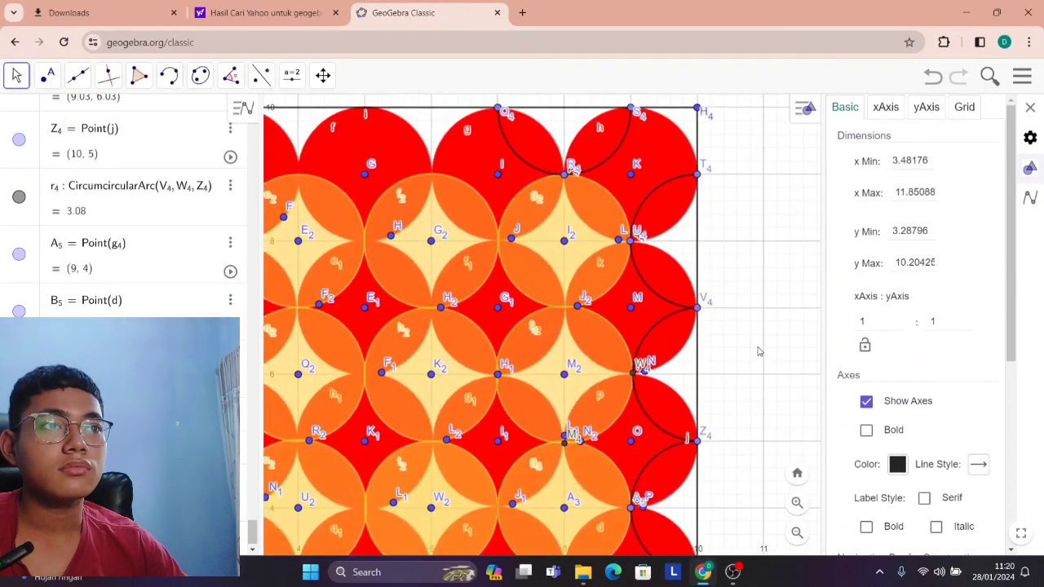
left_click_drag(779, 389, 793, 408)
left_click(169, 76)
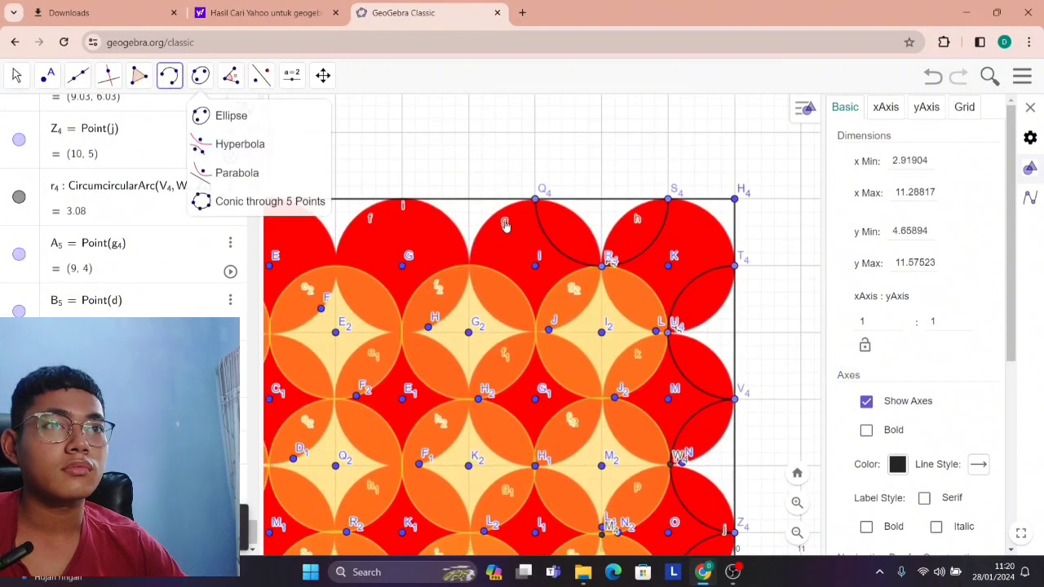
left_click(534, 199)
left_click(471, 266)
left_click(402, 206)
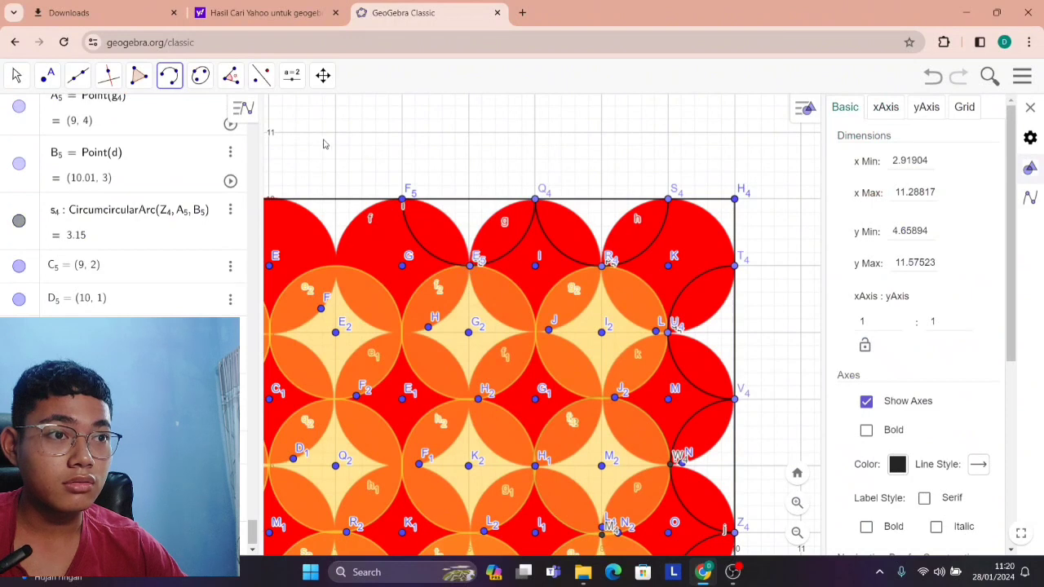
Draw a circumcircular arc through (5, 10), (4, 9) and (3, 10.01) at the square's top edge.
left_click(16, 76)
left_click_drag(339, 155, 361, 139)
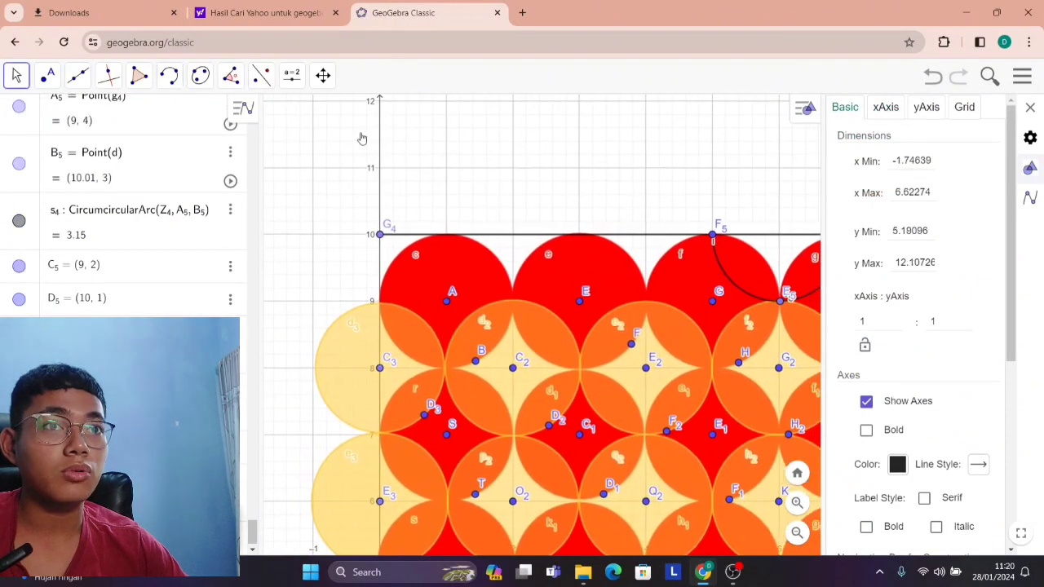
left_click(168, 75)
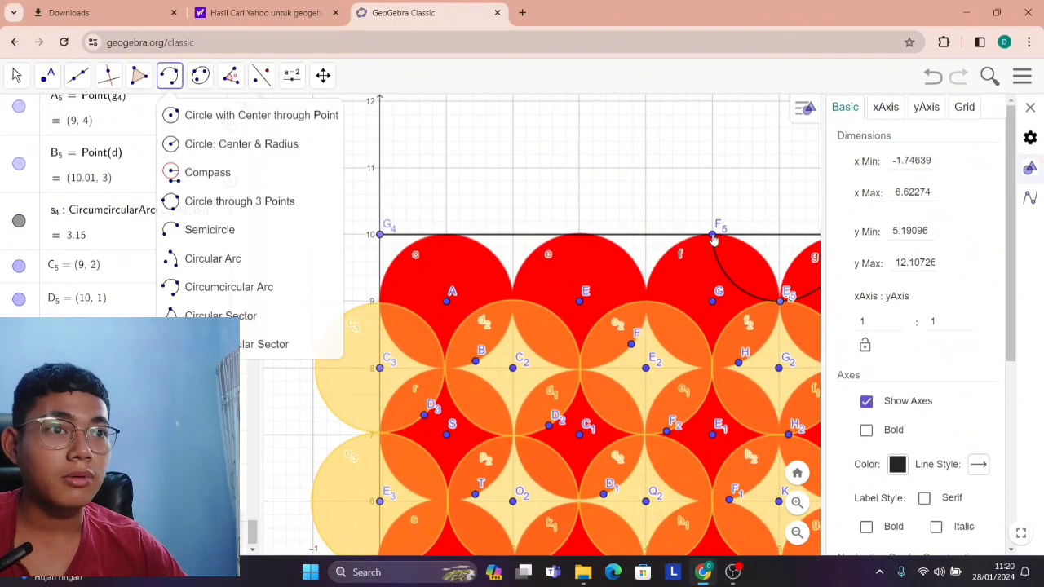
left_click(713, 238)
left_click(650, 304)
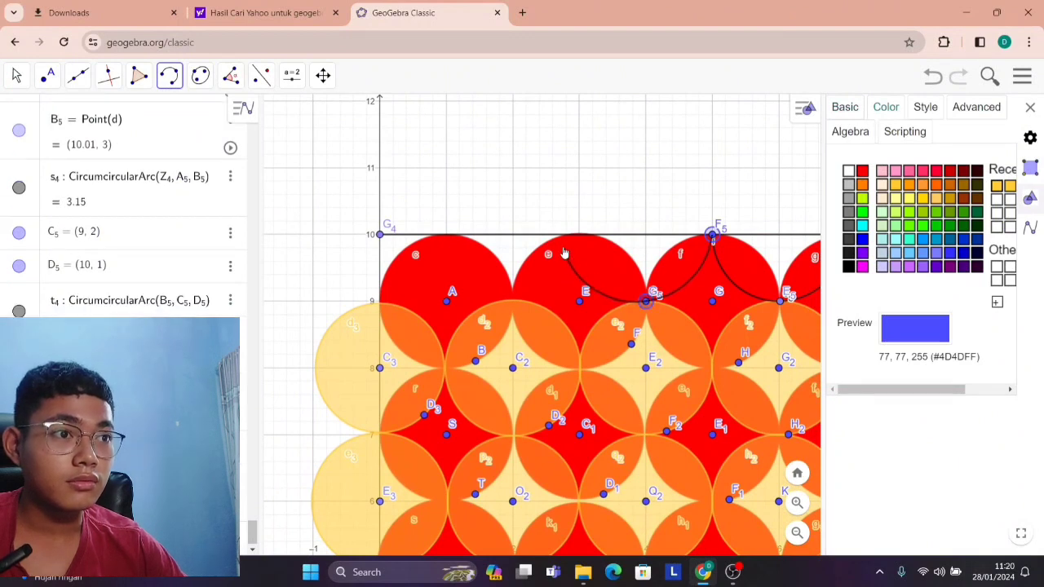
left_click(580, 236)
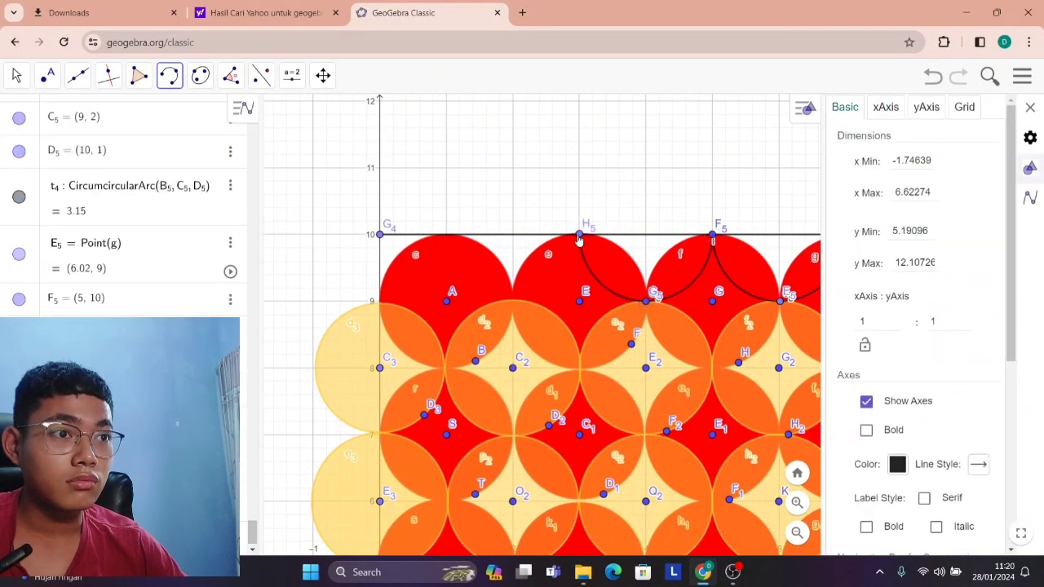
Draw a circumcircular arc from (3, 10.01) through (1.99, 9.1) to (1, 10) at the square's top edge.
left_click(579, 237)
left_click(514, 303)
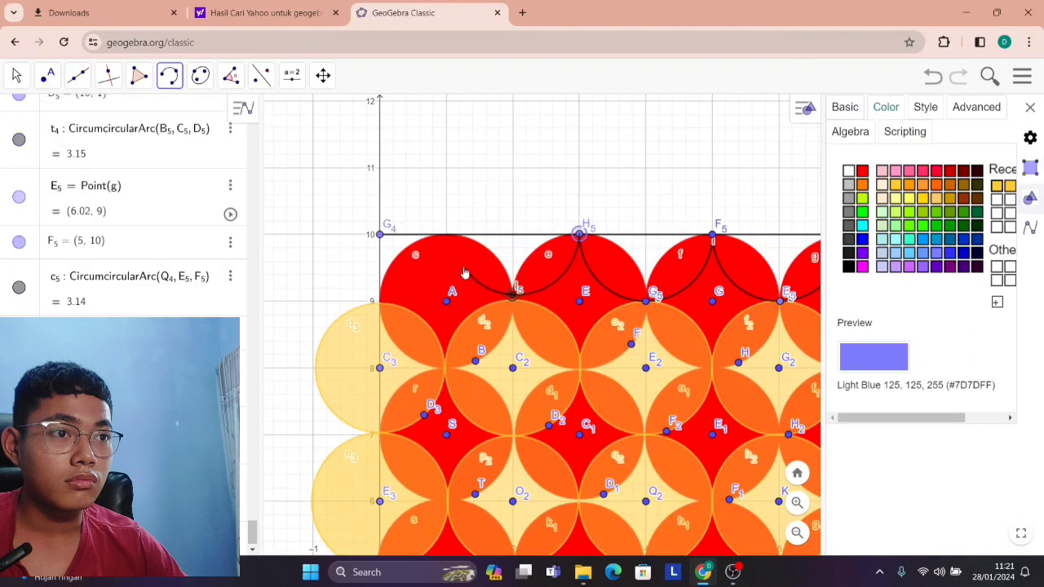
left_click(447, 241)
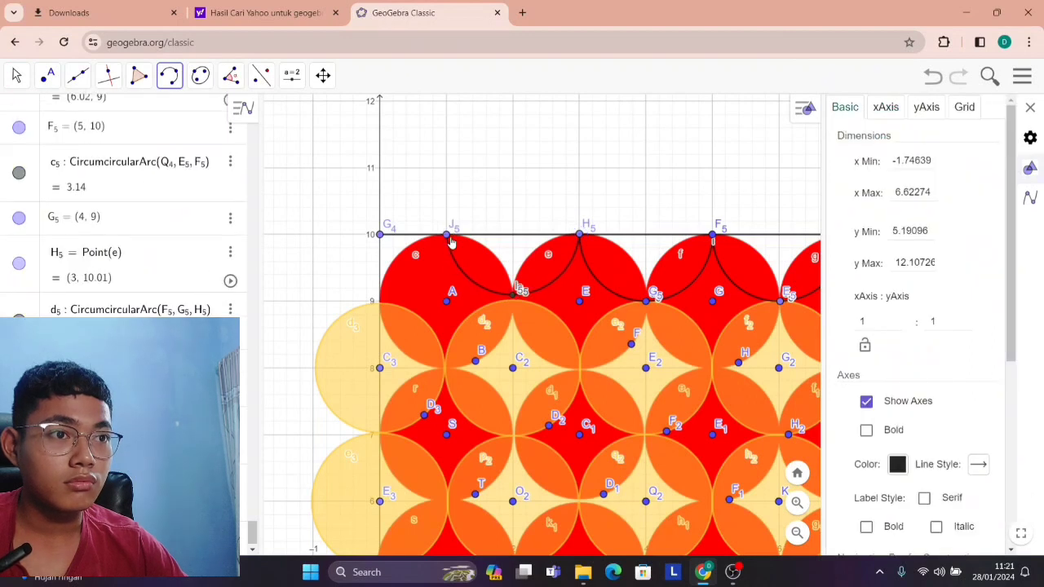
Draw a circumcircular arc from (1, 10) through (0, 9) to (-1, 10) at the square's top-left corner.
left_click(447, 241)
left_click(381, 299)
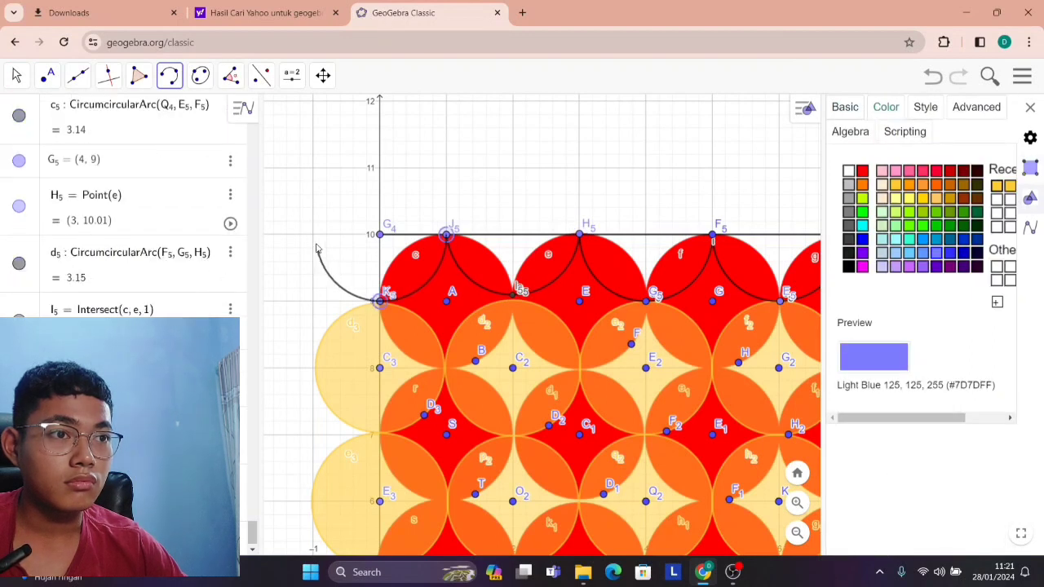
left_click(315, 241)
Color the arc between (1, 10) and (-1, 10) yellow-orange #FFCC33 and set its fill to roughly half opacity.
scroll(523, 234, "down", 7)
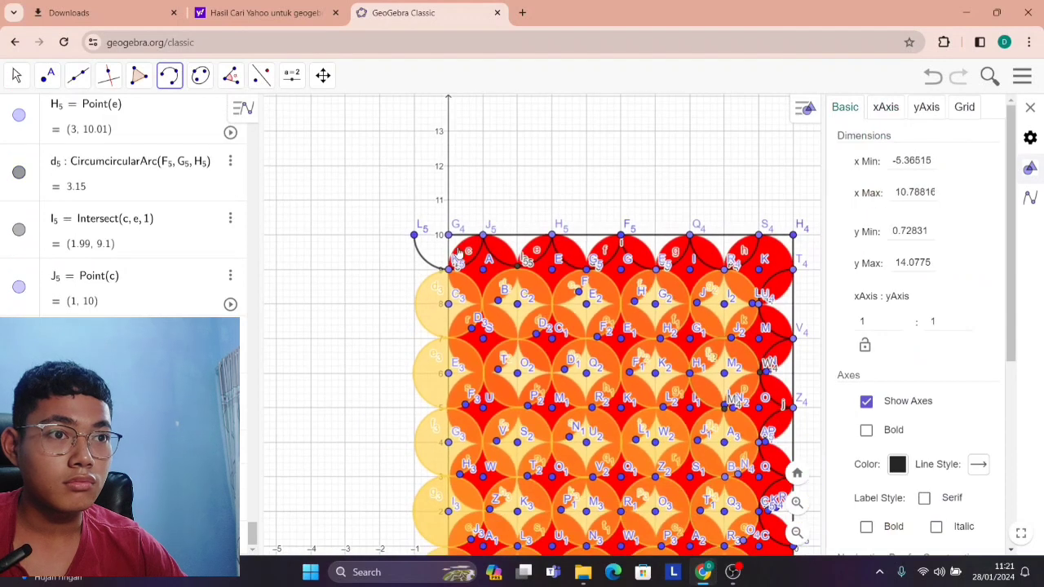
scroll(478, 268, "up", 4)
scroll(444, 263, "up", 3)
right_click(385, 253)
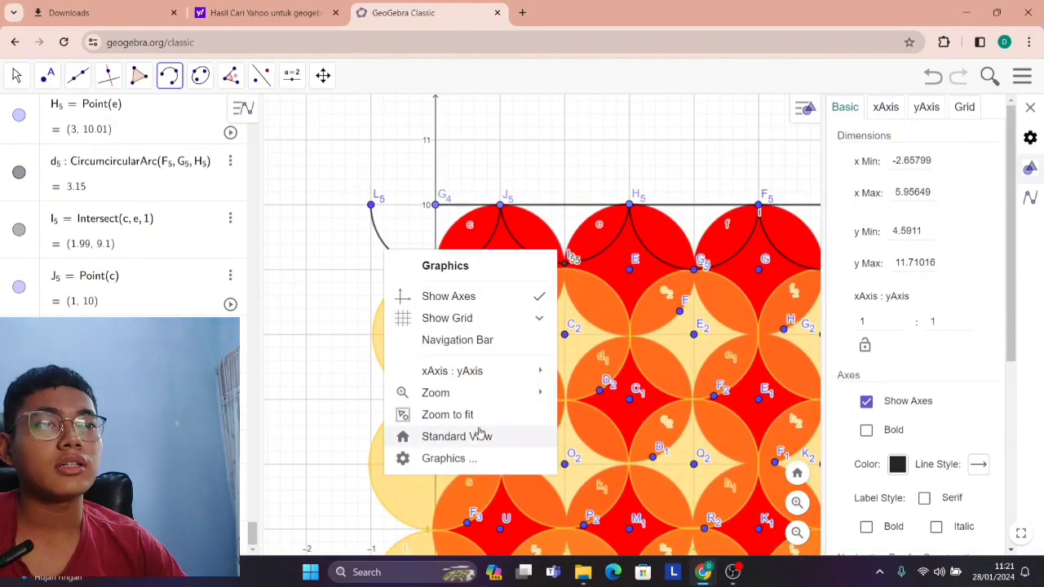
left_click(486, 472)
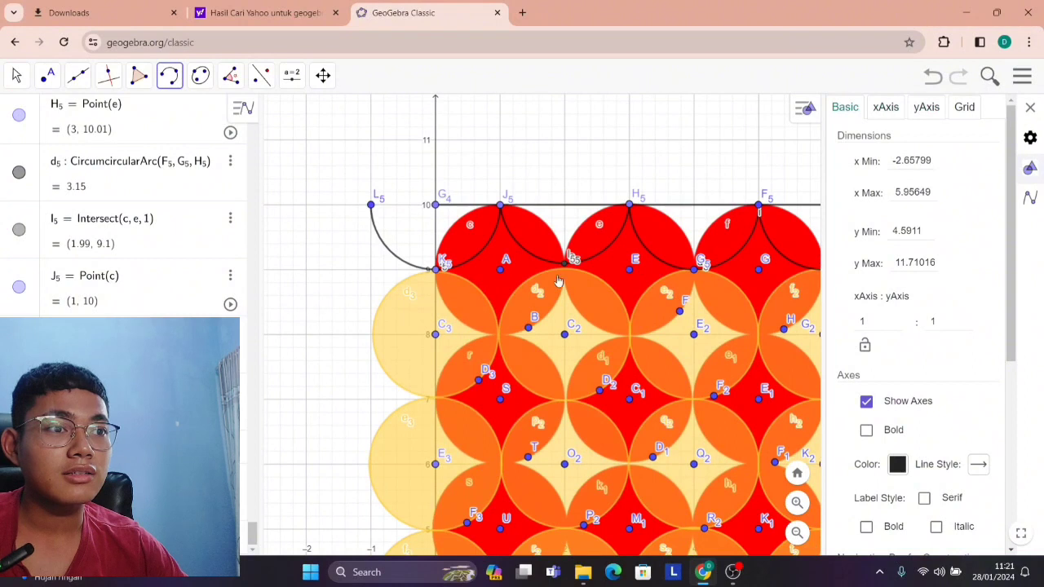
left_click(50, 73)
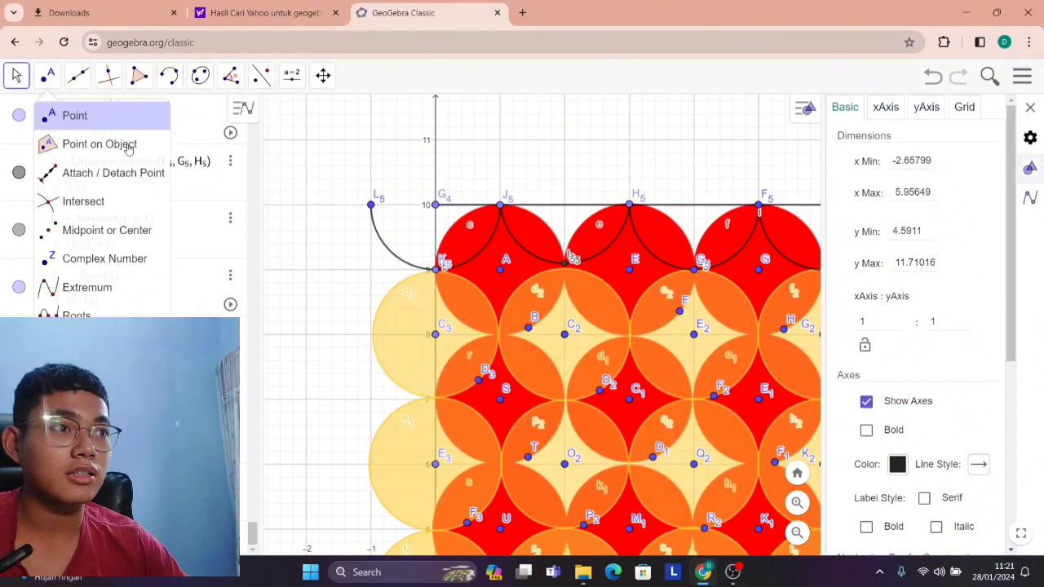
right_click(385, 254)
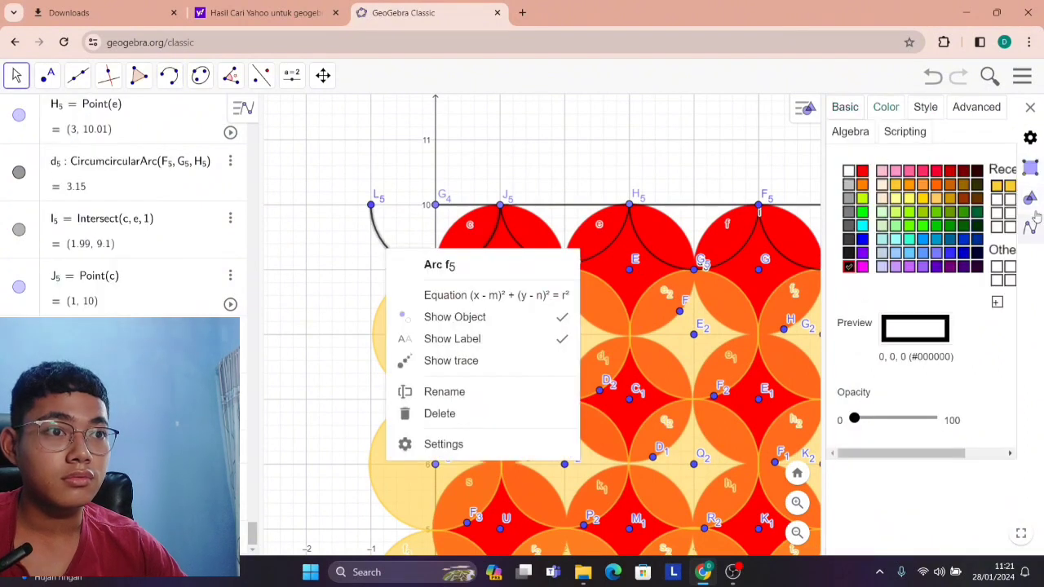
left_click(997, 185)
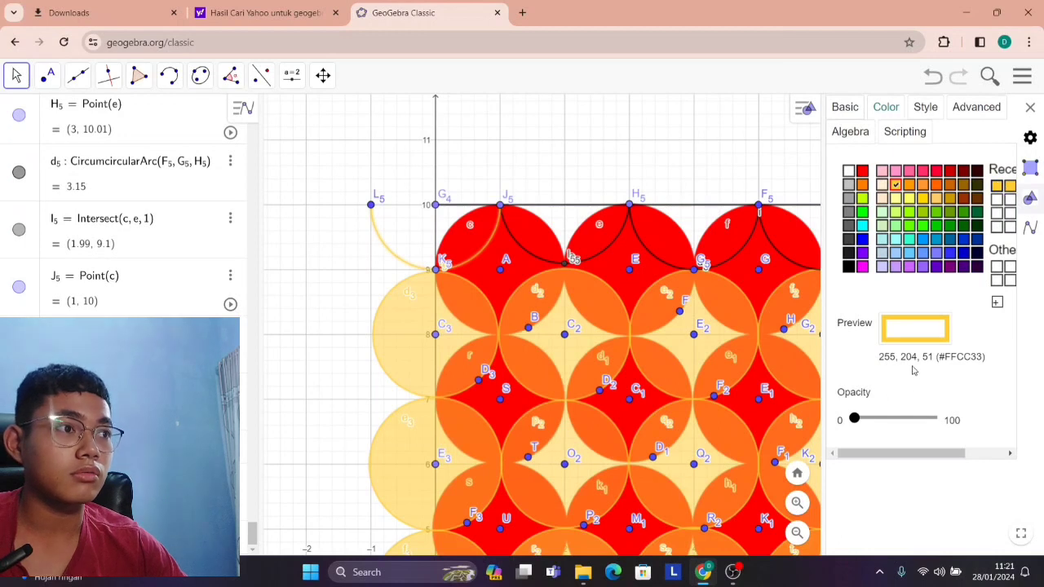
mouse_move(890, 417)
left_mouse_down()
mouse_move(905, 418)
mouse_move(897, 420)
left_mouse_up()
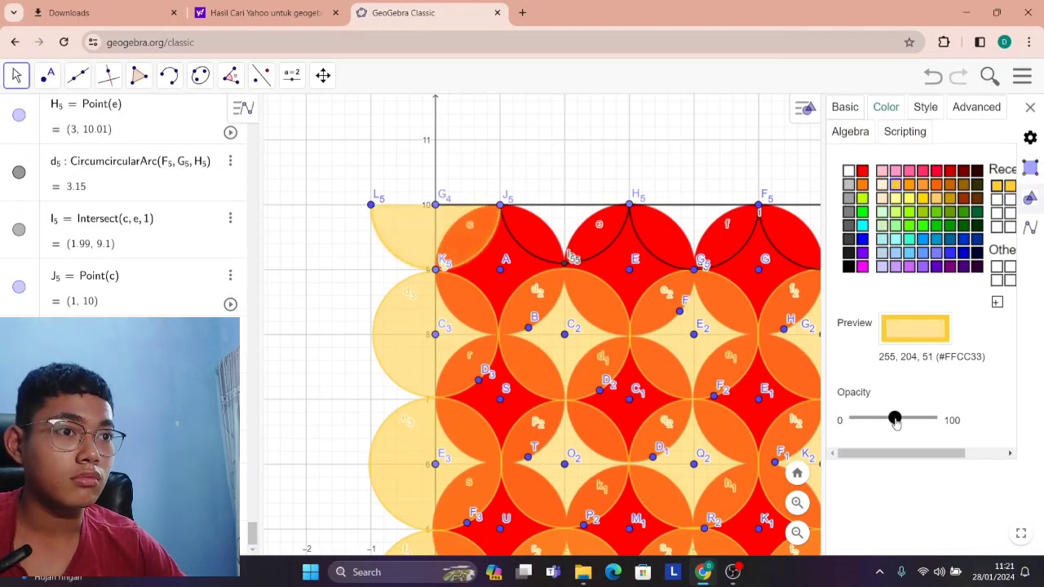
Color the top-edge arcs spanning x = 1 to 3 and x = 3 to 5 #FFCC33 and fill them at roughly half opacity.
left_click(600, 257)
left_click(994, 186)
left_click_drag(892, 419, 900, 423)
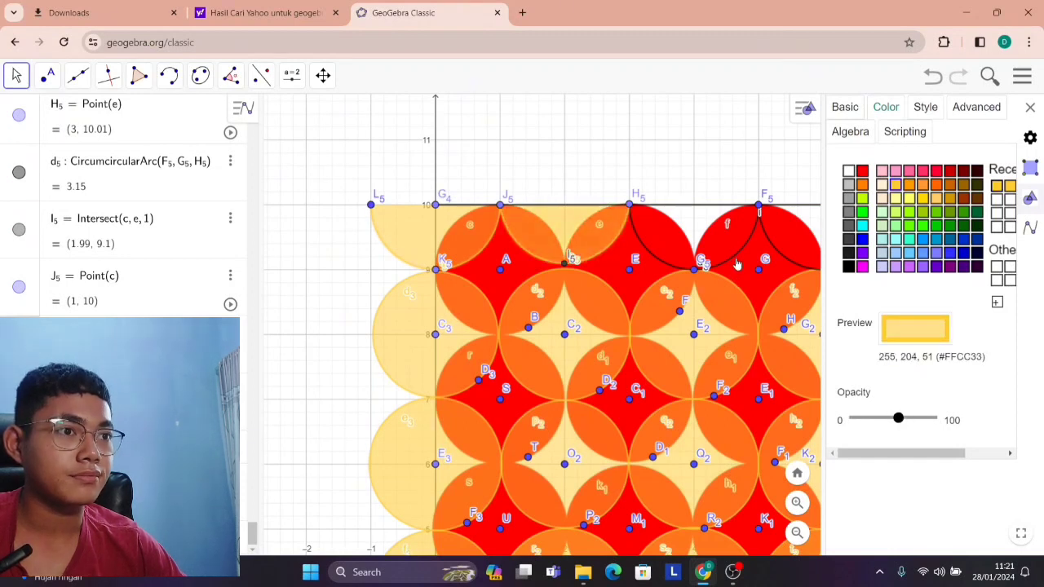
left_click(737, 263)
left_click(997, 187)
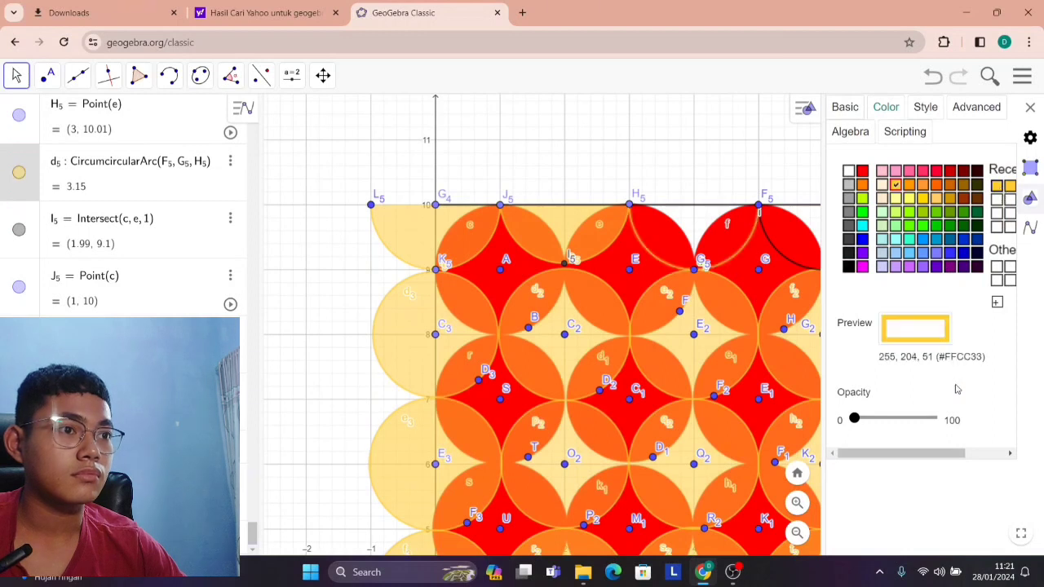
left_click(903, 424)
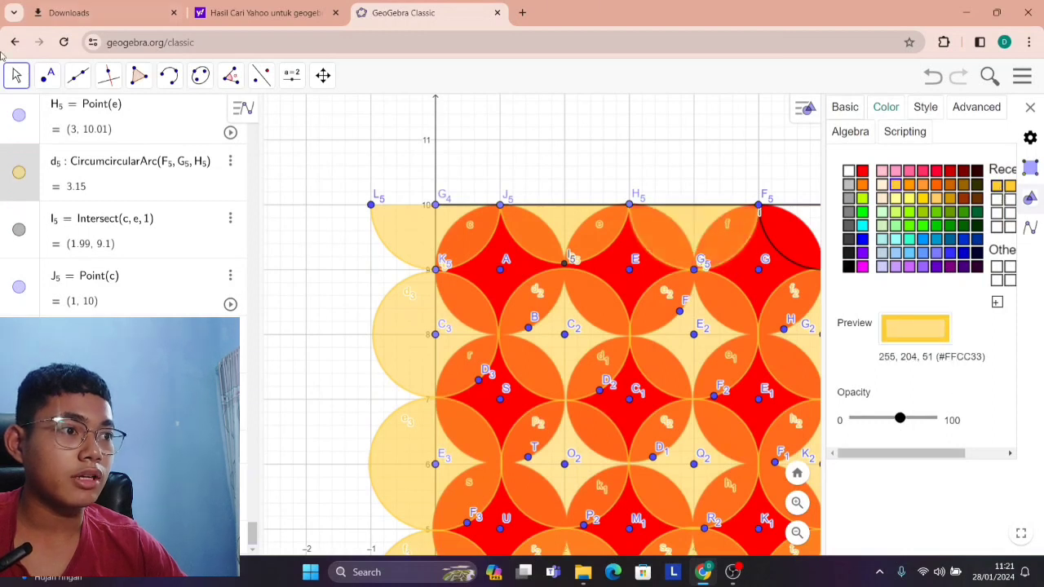
Try to color the top-edge arc between (5, 10) and (7, 10) #FFCC33, and undo the recoloring of the red circle.
left_click_drag(601, 164, 355, 145)
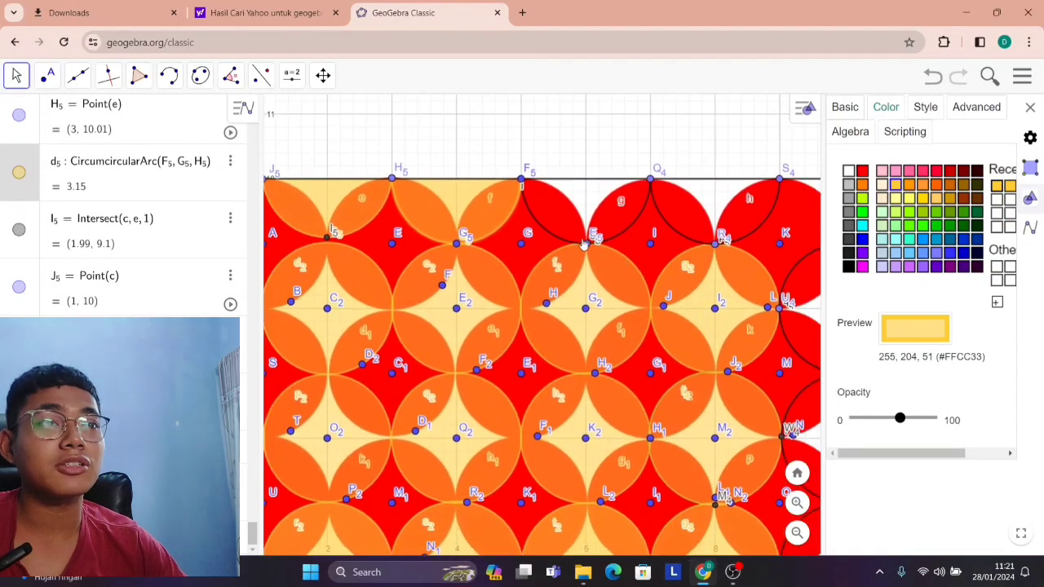
left_click(576, 243)
left_click(997, 187)
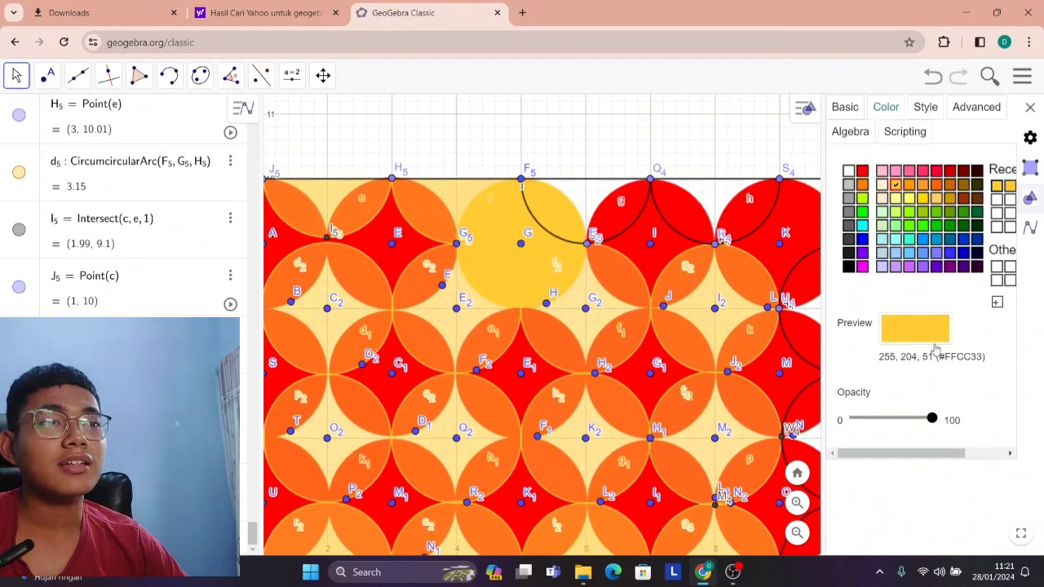
key("ctrl+z")
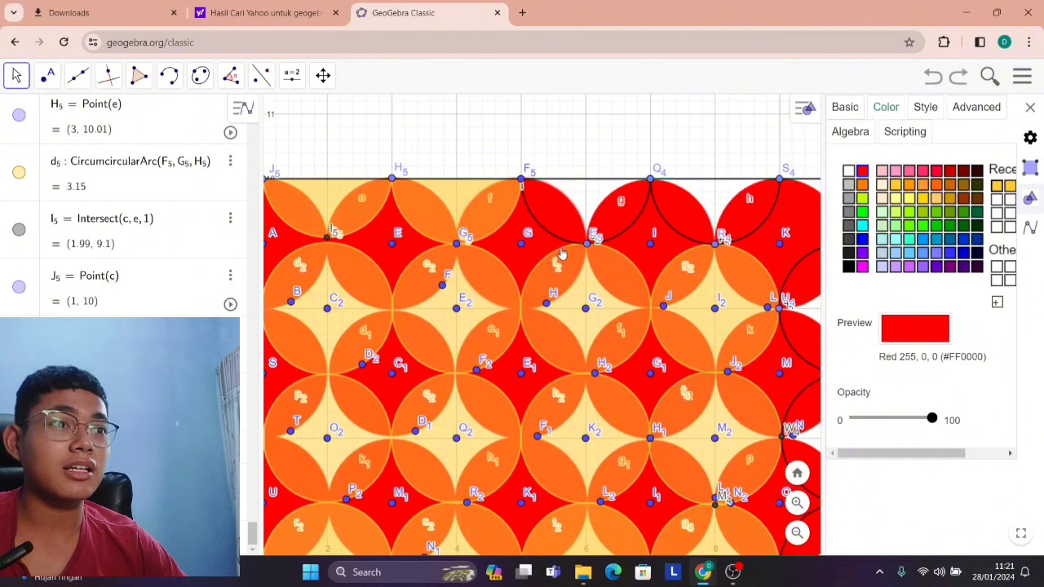
Color the top-edge arcs spanning x = 5 to 7 and x = 7 to 9 #FFCC33 with roughly half-opacity fills.
scroll(616, 238, "up", 2)
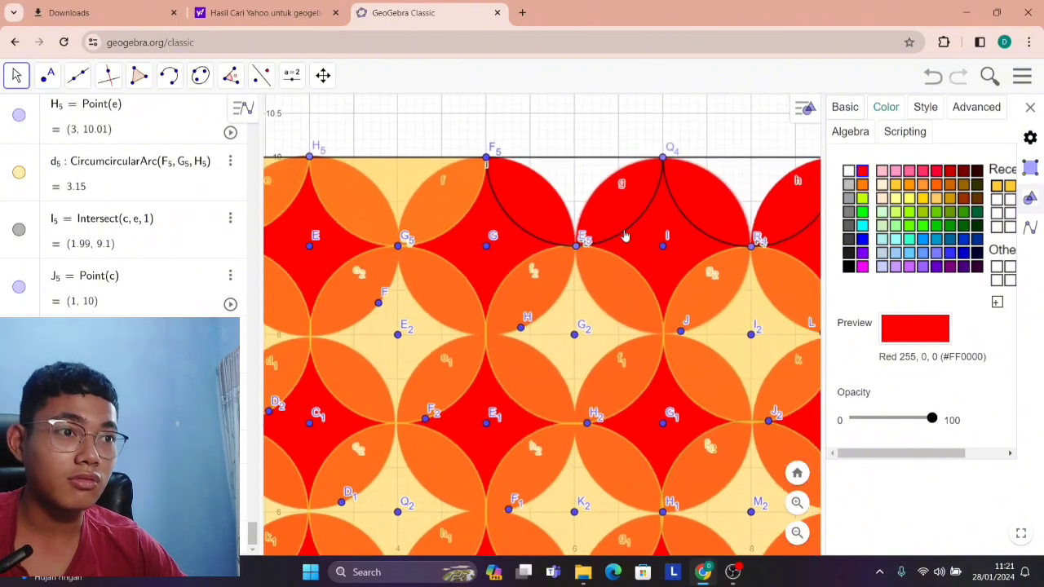
left_click(583, 117)
left_click(620, 242)
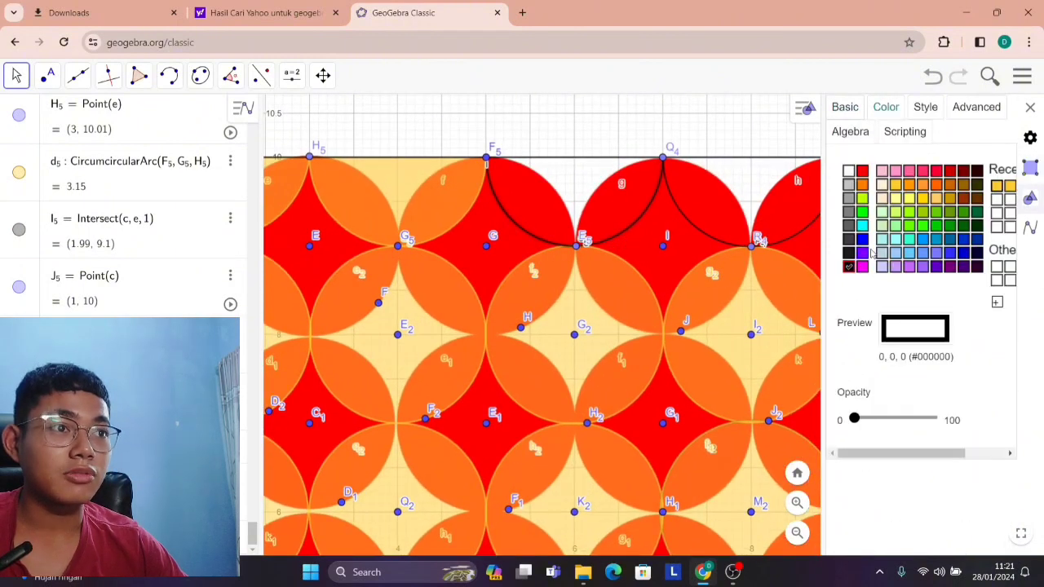
left_click(996, 186)
left_click(902, 419)
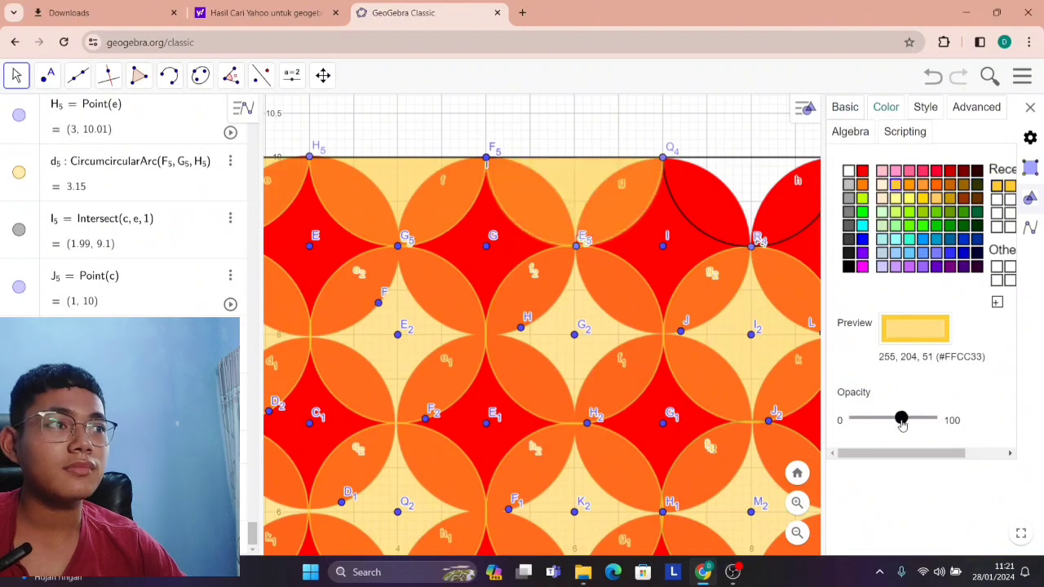
scroll(718, 296, "down", 1)
left_click(747, 240)
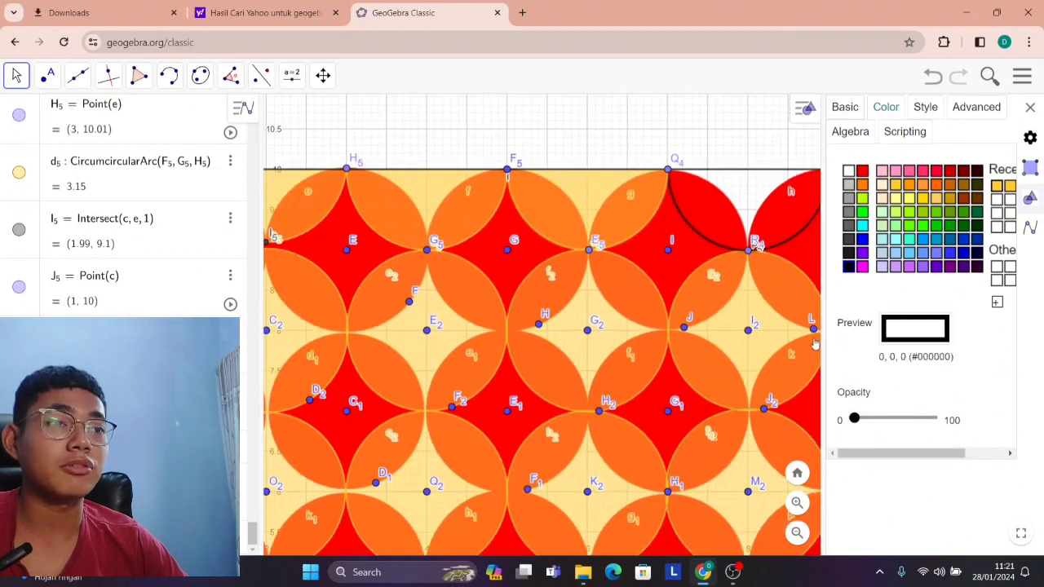
left_click(996, 186)
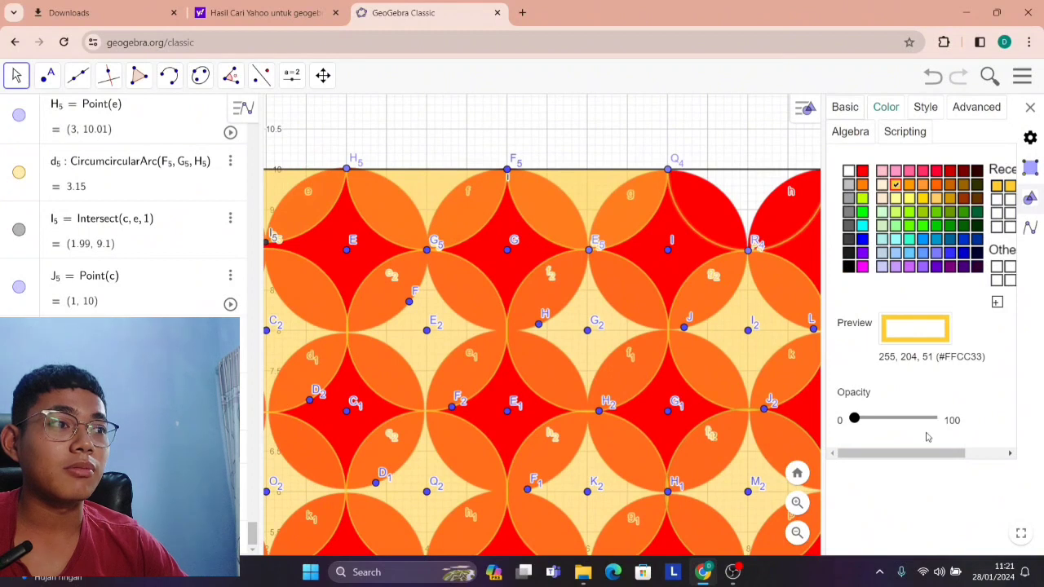
left_click(893, 417)
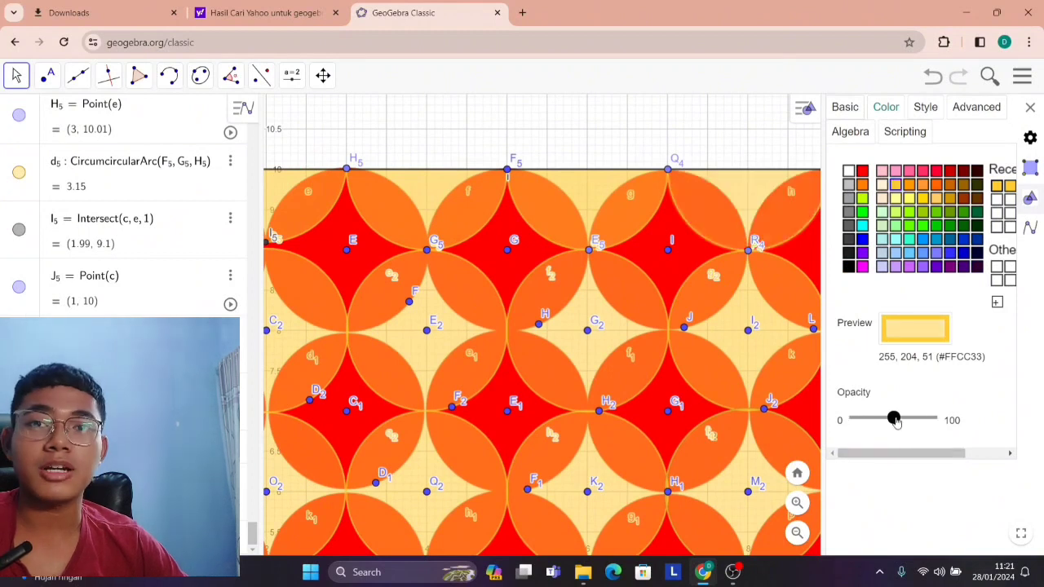
Color the right-edge arcs spanning y = 9 to 7 and y = 7 to 5 #FFCC33 and fill them at roughly half opacity.
left_click_drag(710, 141, 427, 139)
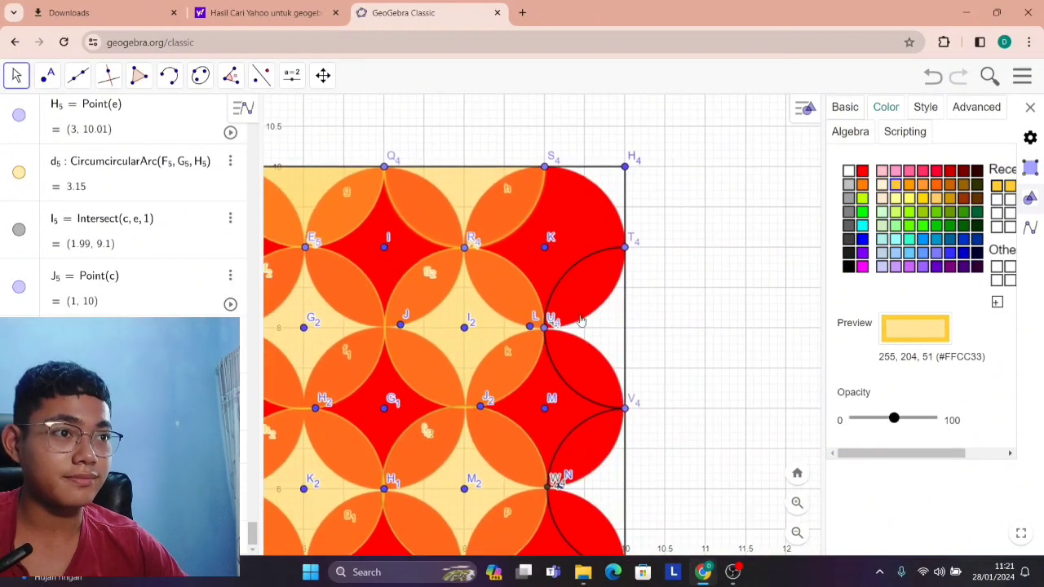
left_click(561, 287)
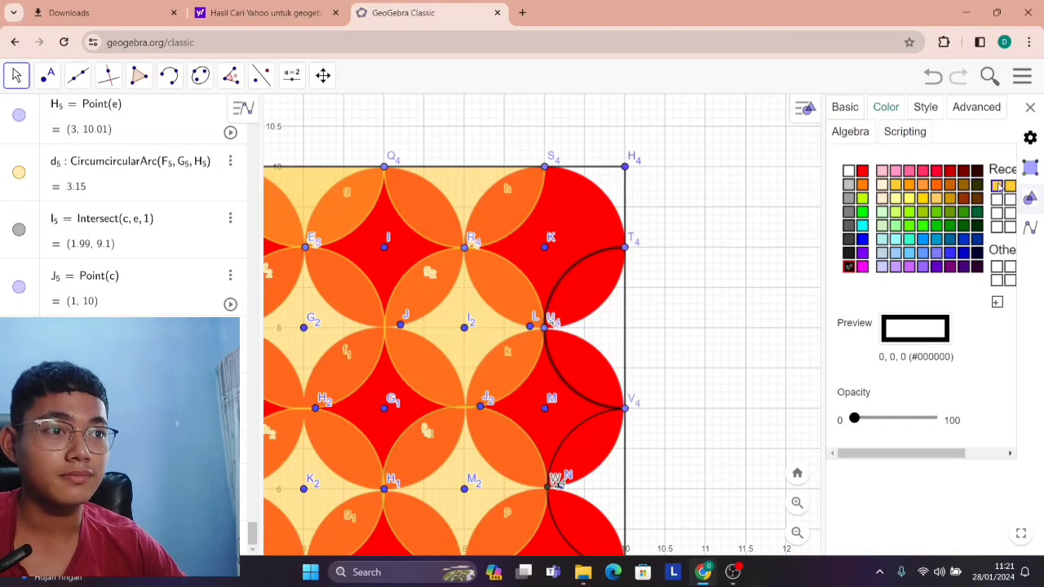
left_click(998, 186)
left_click_drag(899, 421, 901, 418)
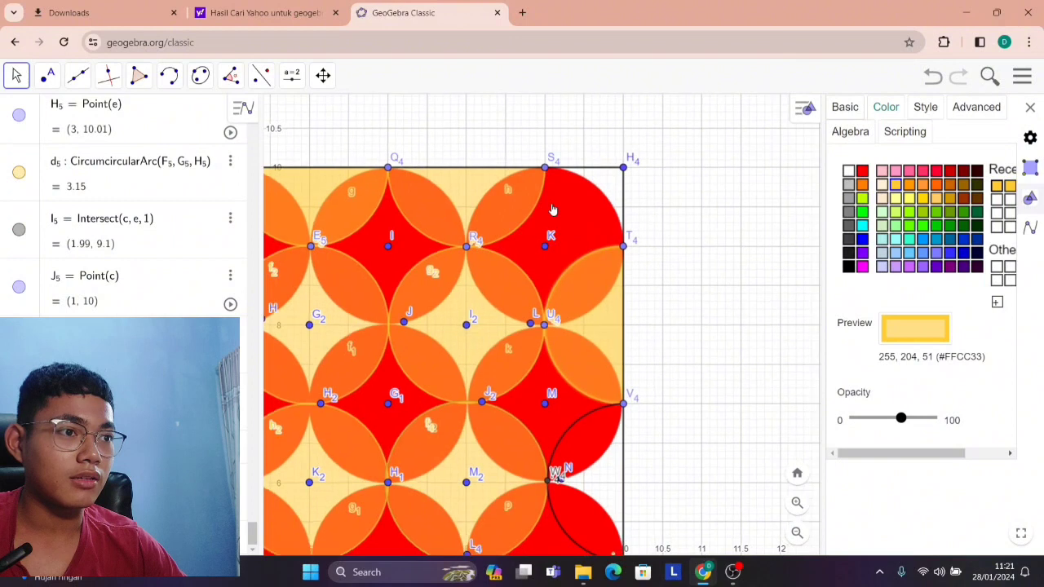
scroll(561, 286, "down", 10)
scroll(579, 393, "up", 5)
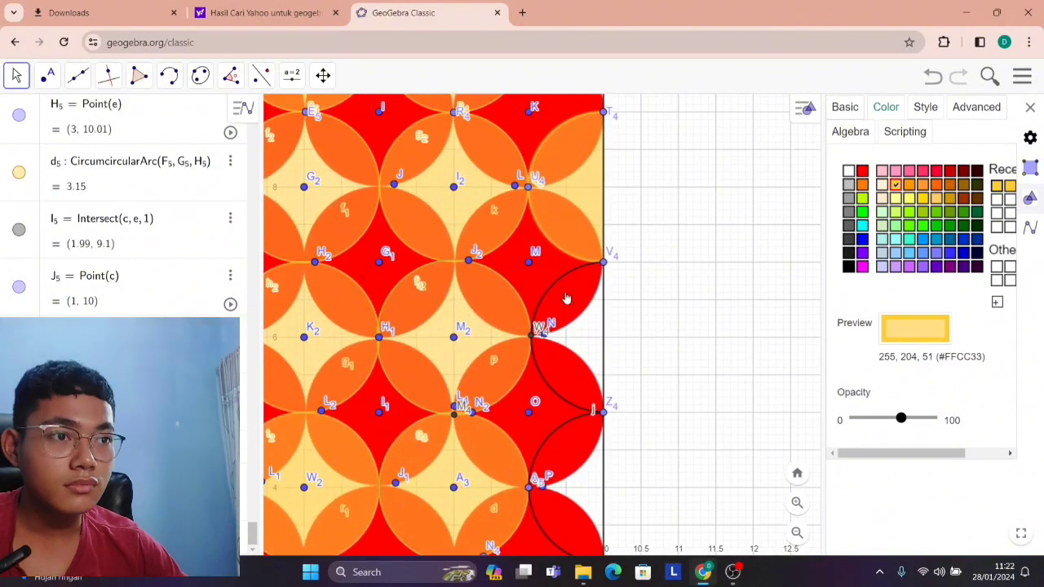
left_click(570, 278)
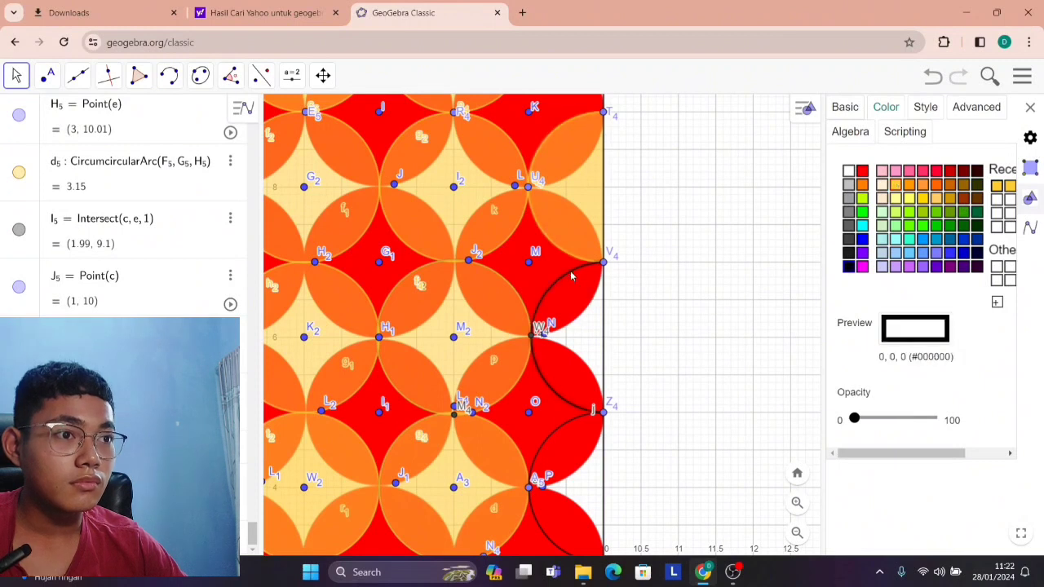
left_click(997, 186)
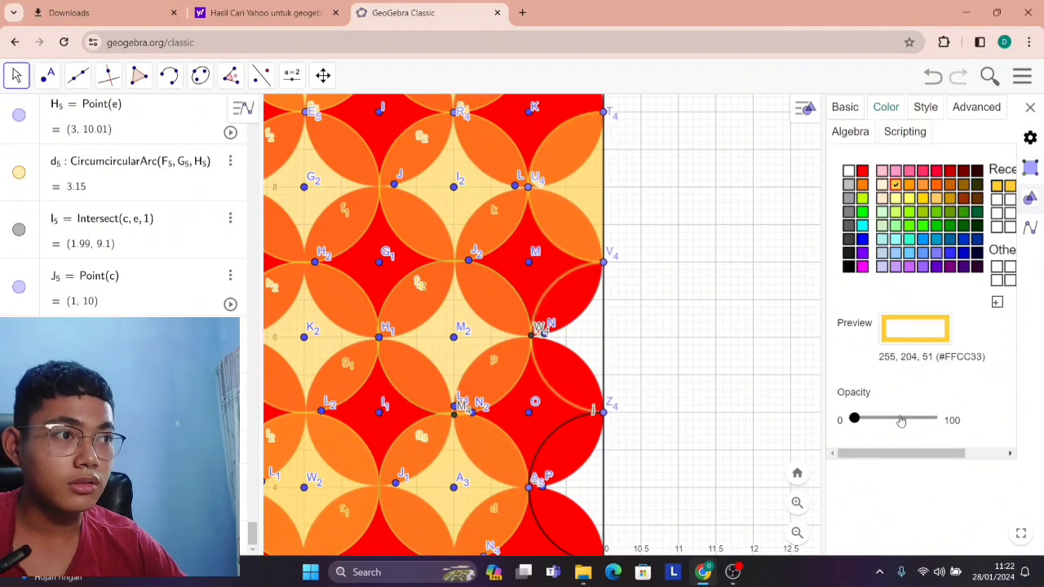
left_click(901, 420)
Color the right-edge arcs spanning y = 5 to 3 and y = 3 to 1 #FFCC33 and fill them at roughly half opacity.
scroll(611, 434, "down", 5)
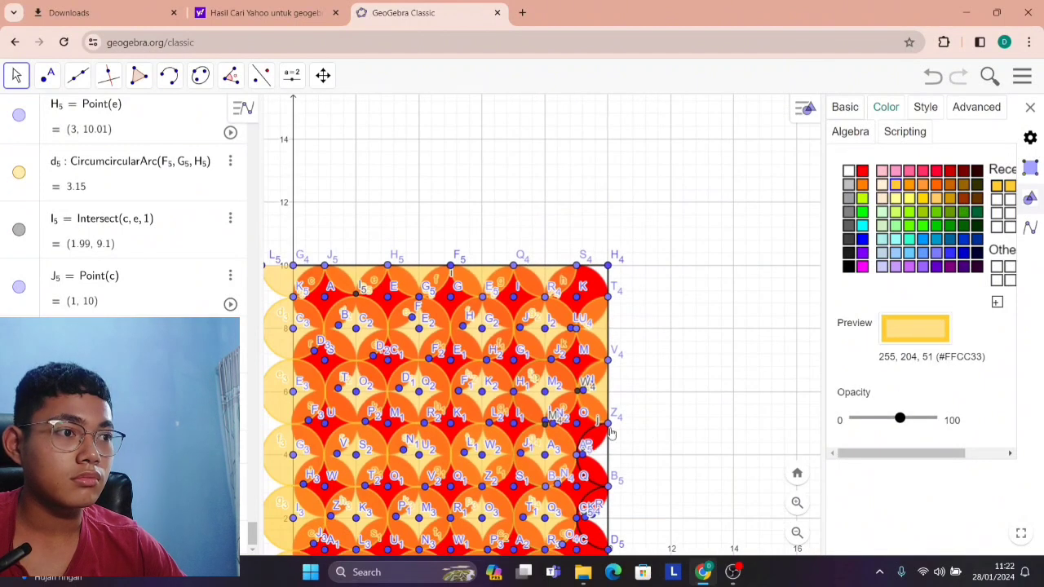
scroll(692, 217, "up", 7)
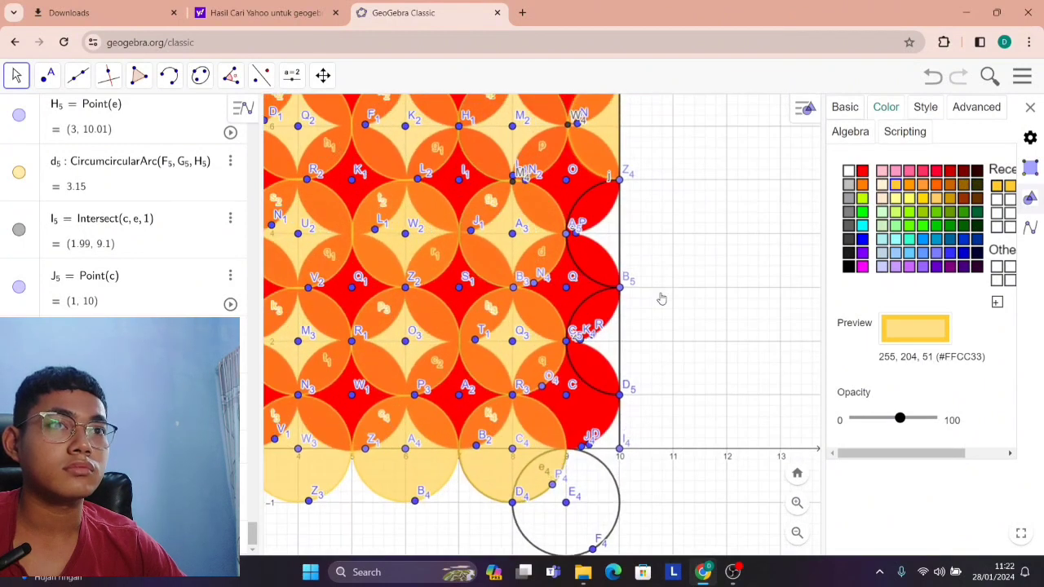
left_click(602, 208)
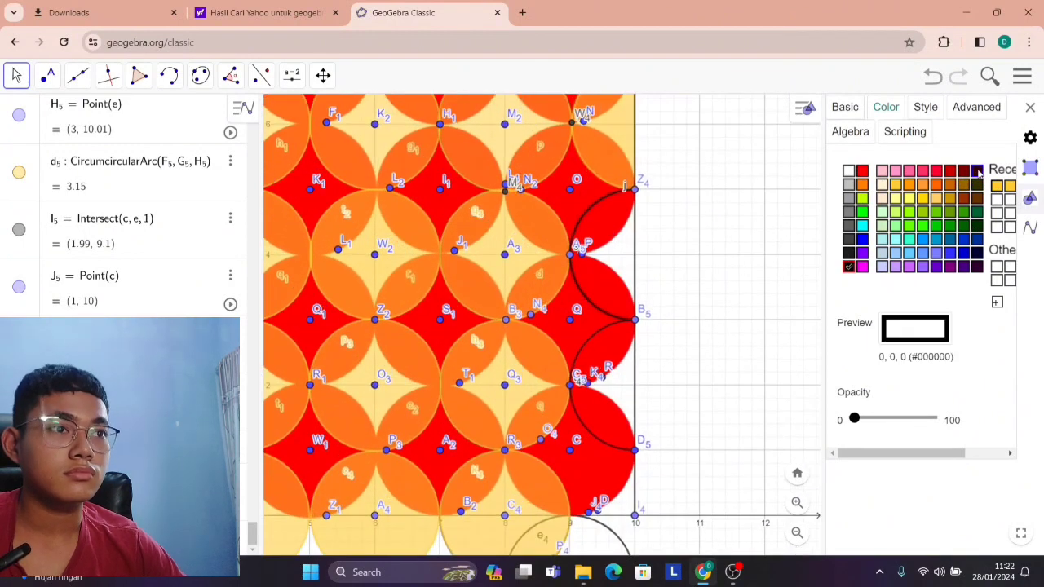
left_click(996, 185)
left_click(897, 419)
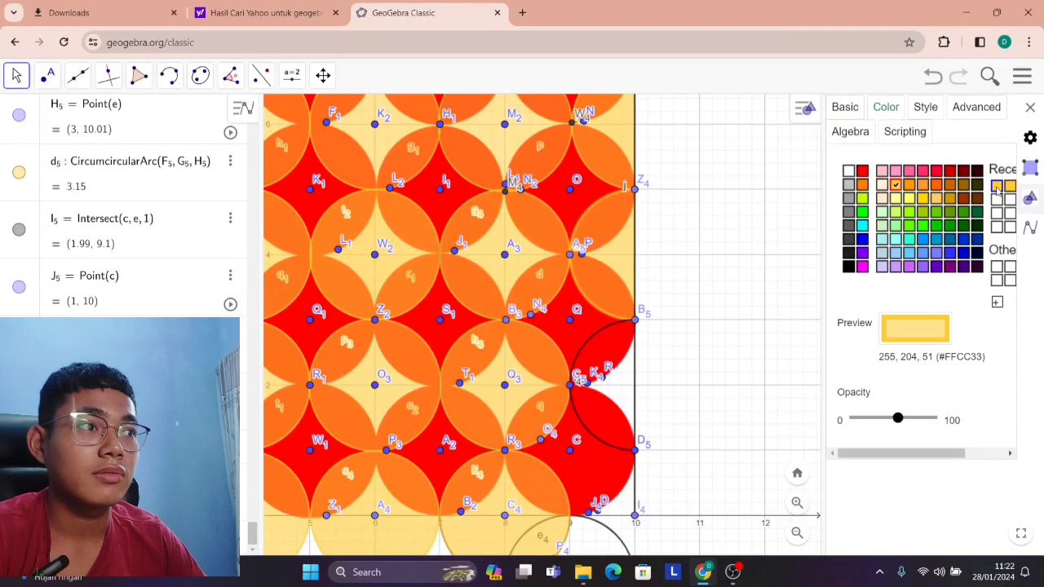
left_click(590, 338)
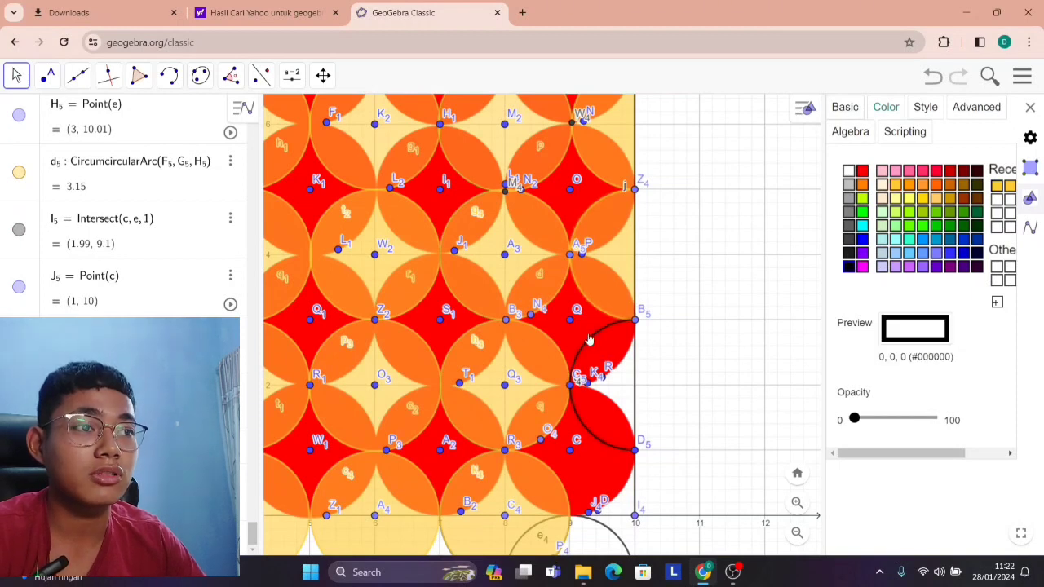
left_click(998, 188)
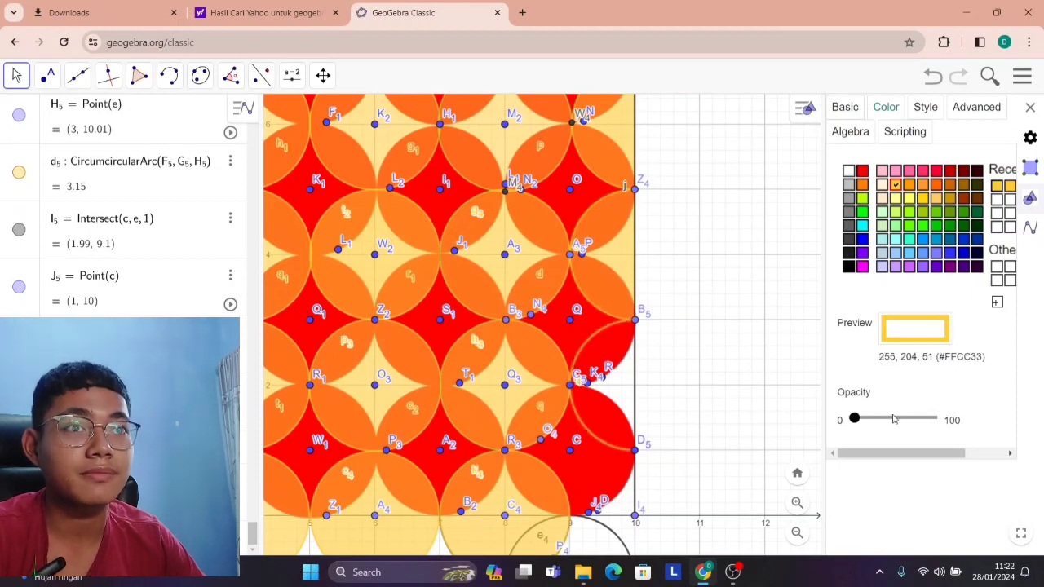
left_click(896, 421)
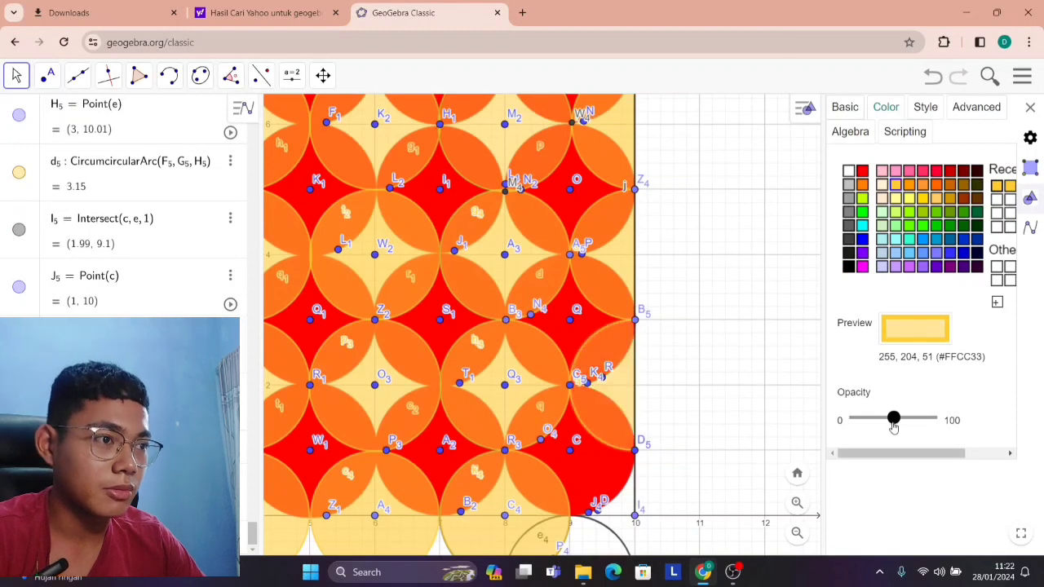
Delete the unfilled black circle centered at (9, -1) below the square's bottom-right corner.
scroll(593, 438, "down", 3)
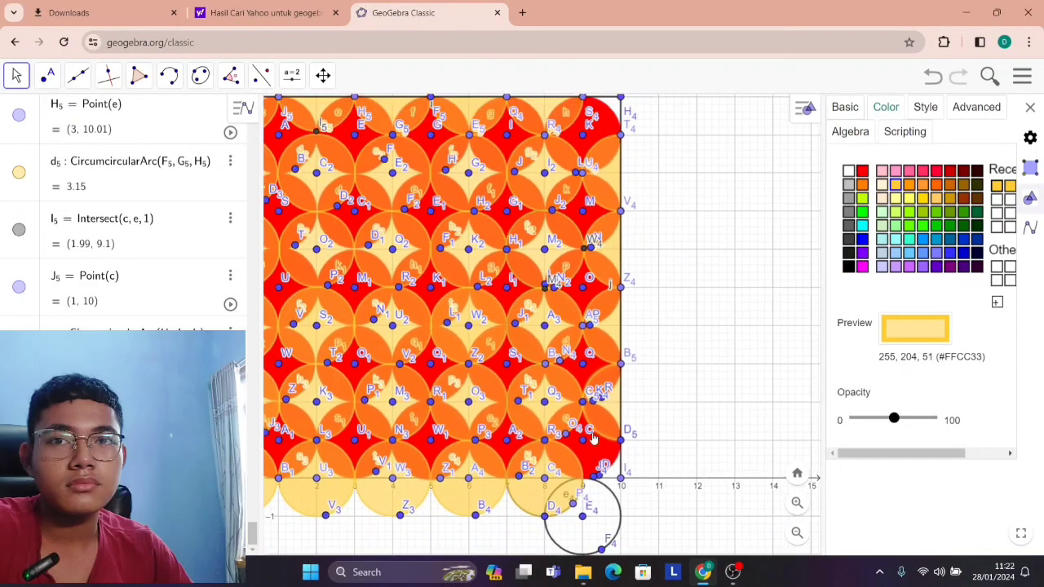
scroll(593, 439, "down", 3)
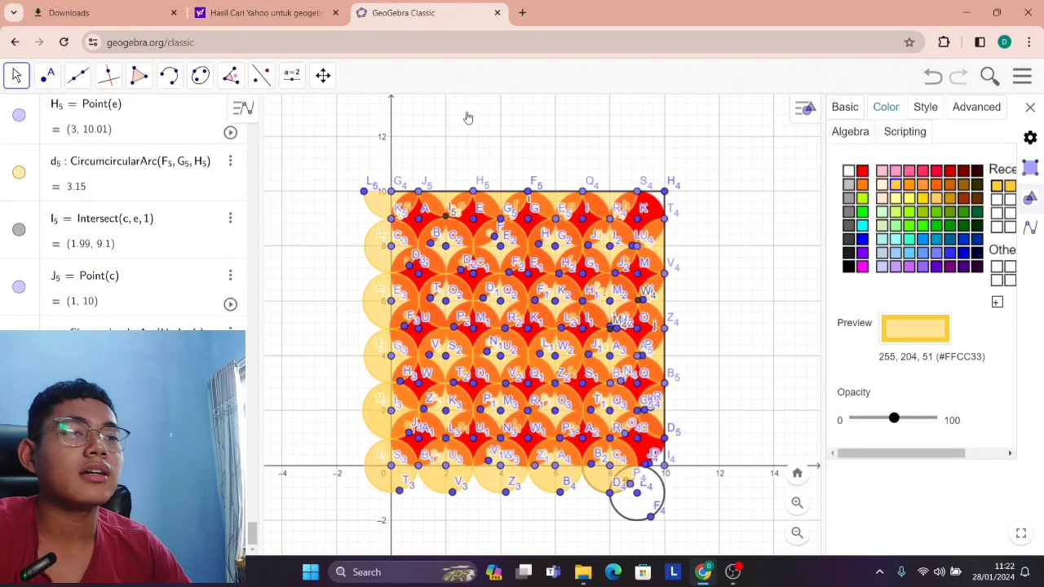
scroll(525, 452, "up", 5)
left_click_drag(776, 442, 771, 351)
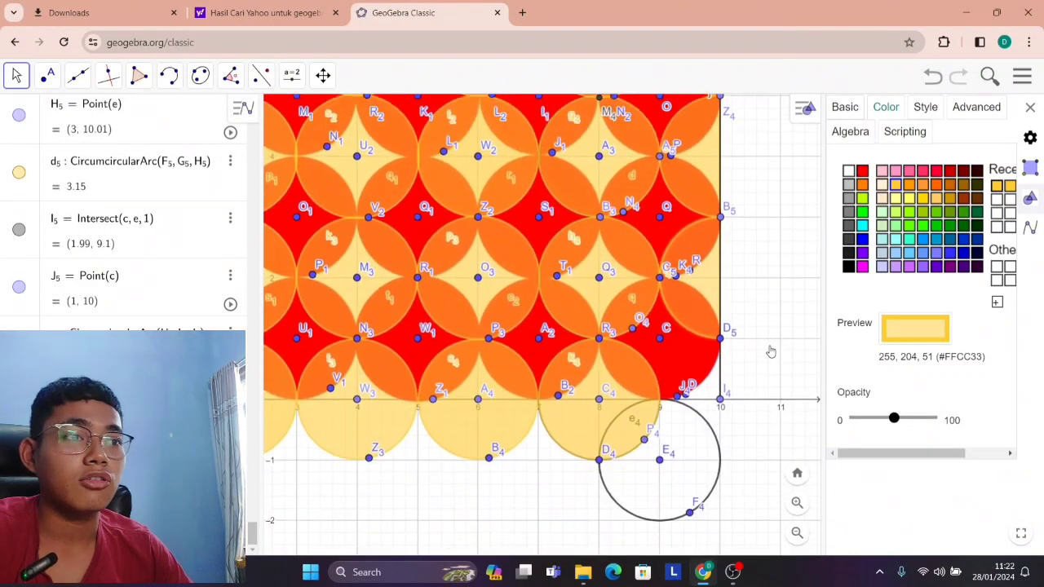
left_click(720, 468)
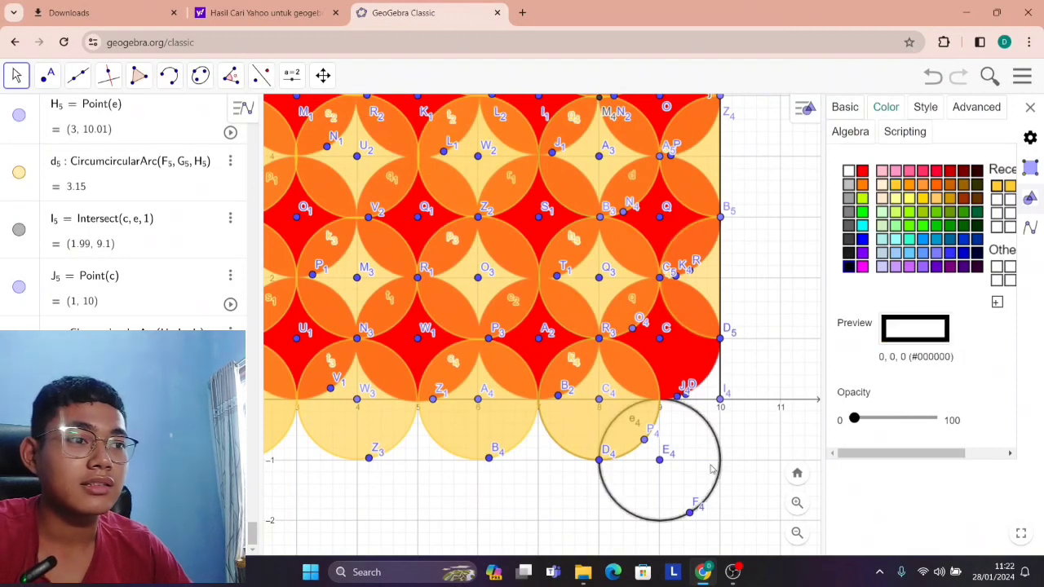
key("Delete")
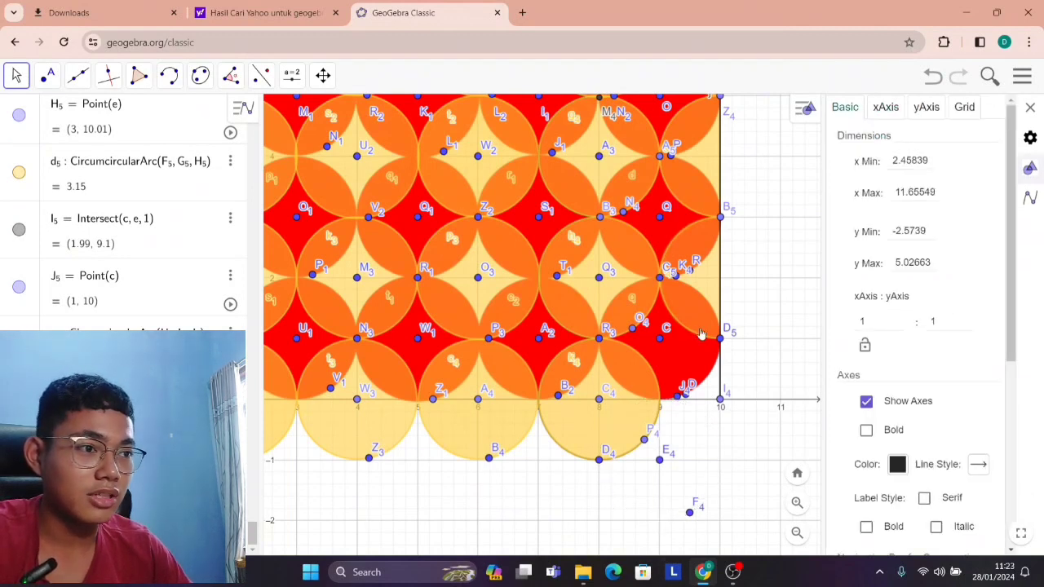
Reflect the whole circle pattern and its square about the y-axis.
scroll(699, 348, "down", 9)
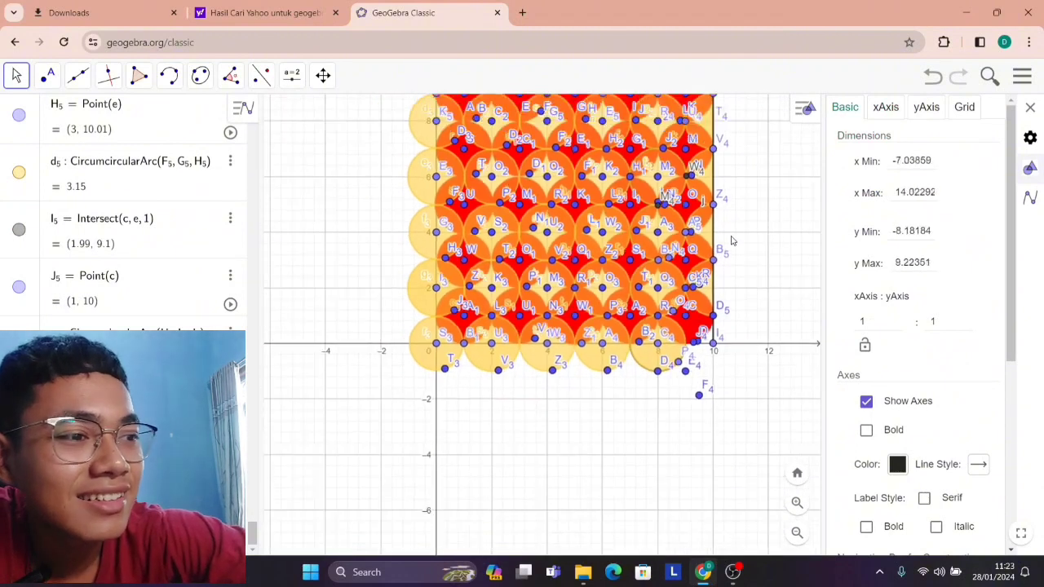
left_click_drag(749, 230, 747, 326)
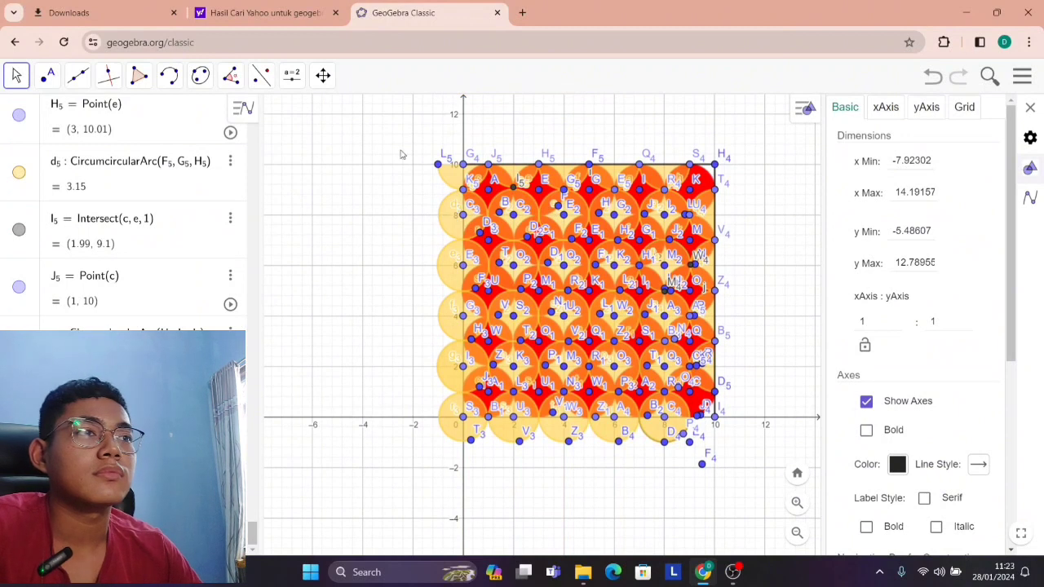
left_click(260, 74)
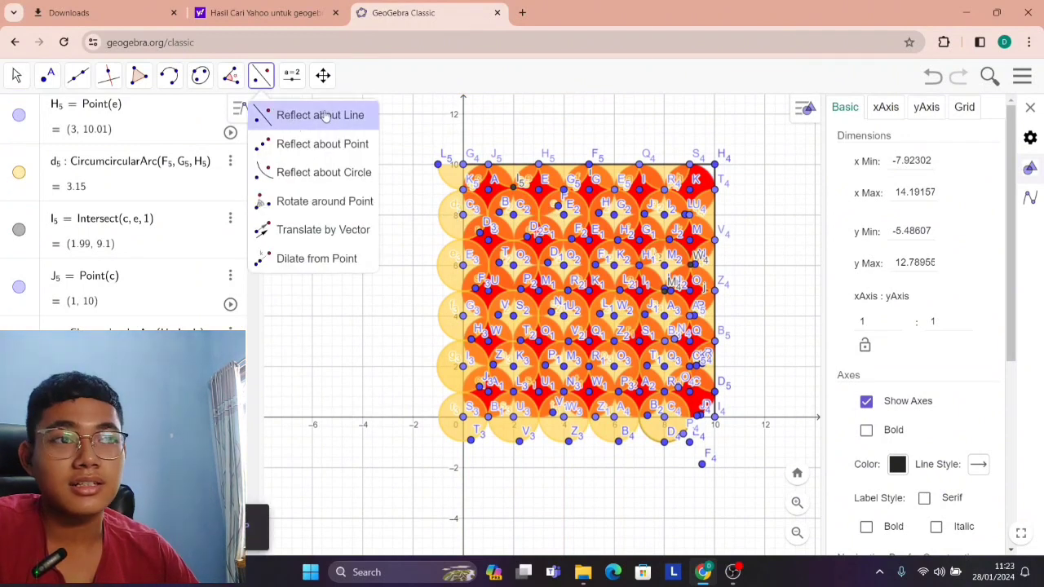
left_click(328, 115)
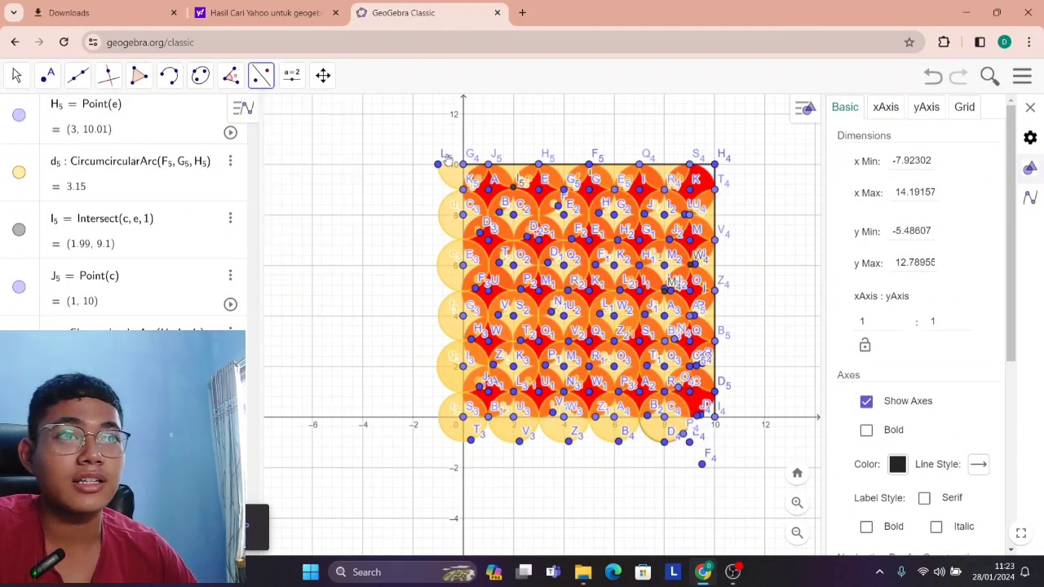
left_click_drag(414, 138, 761, 459)
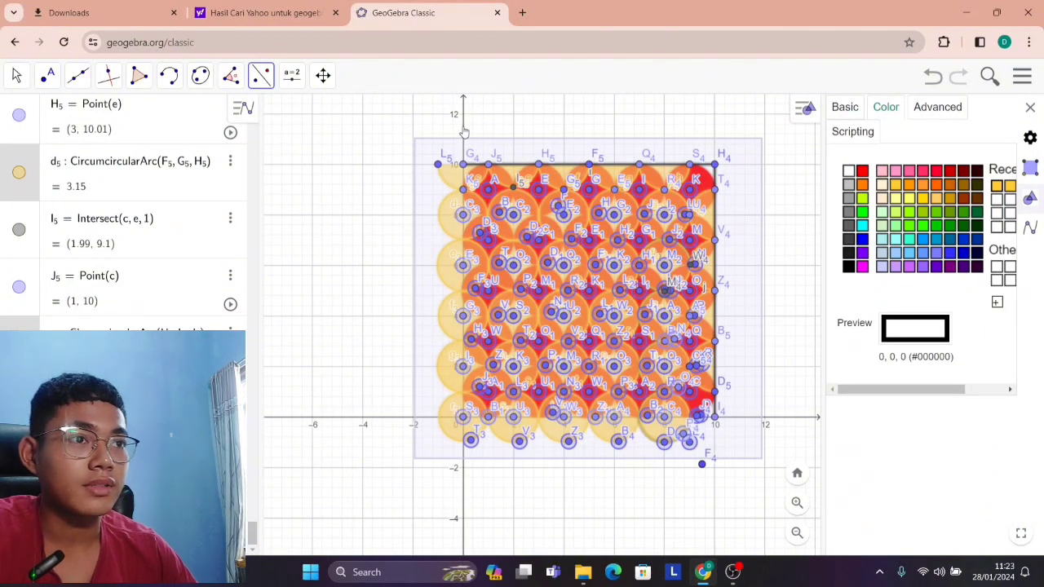
left_click(463, 130)
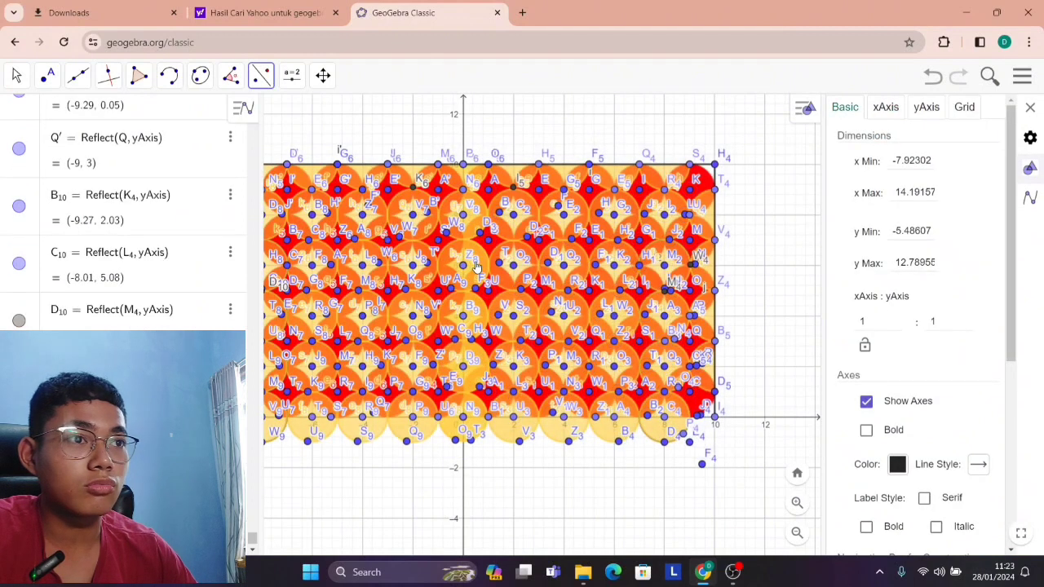
Delete the stray point at about (9.5, -1.9) below the pattern and return to the Move tool.
scroll(477, 266, "down", 2)
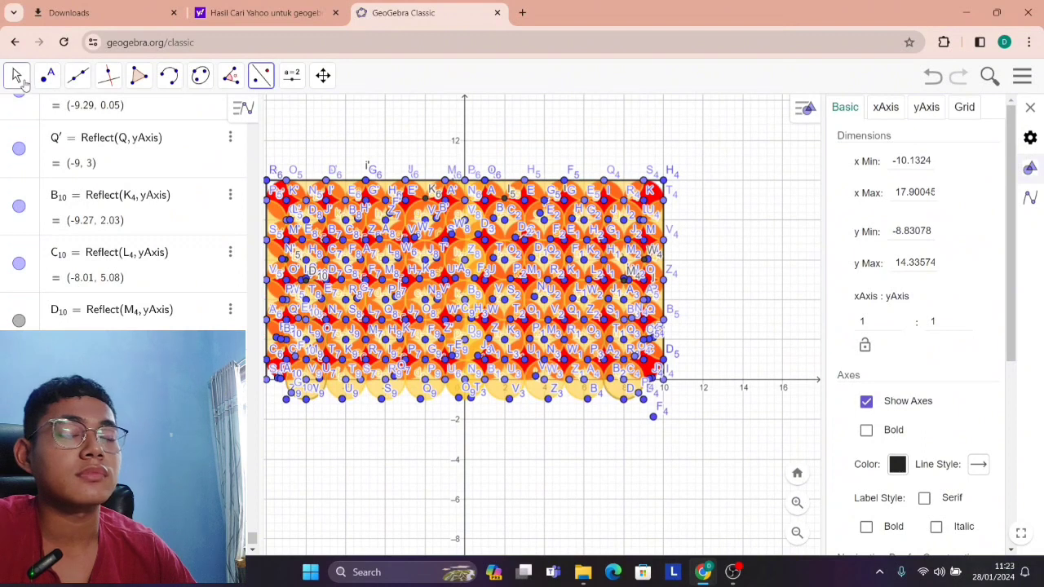
left_click(169, 75)
left_click(330, 81)
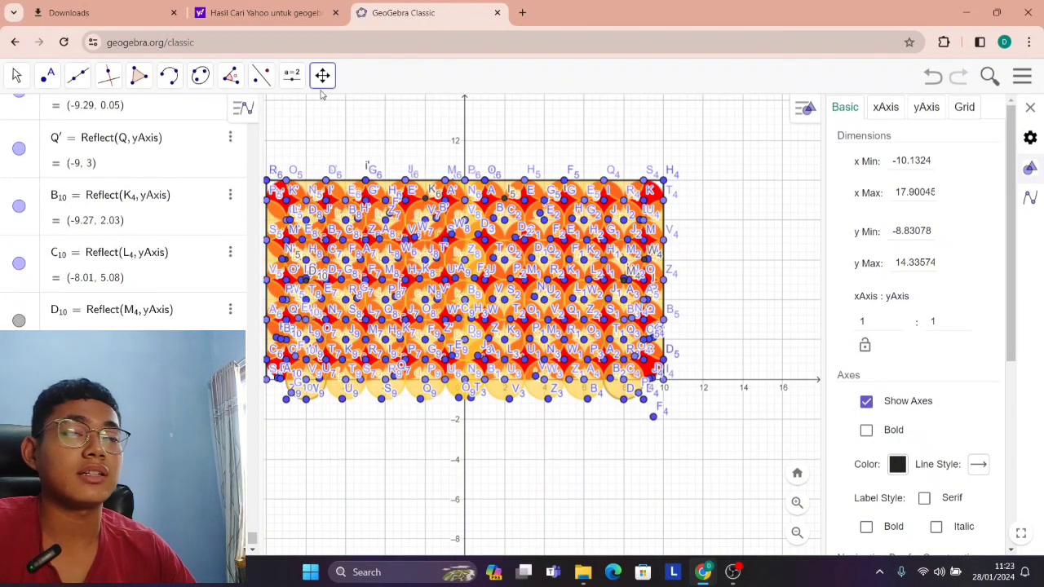
left_click(322, 79)
left_click(326, 287)
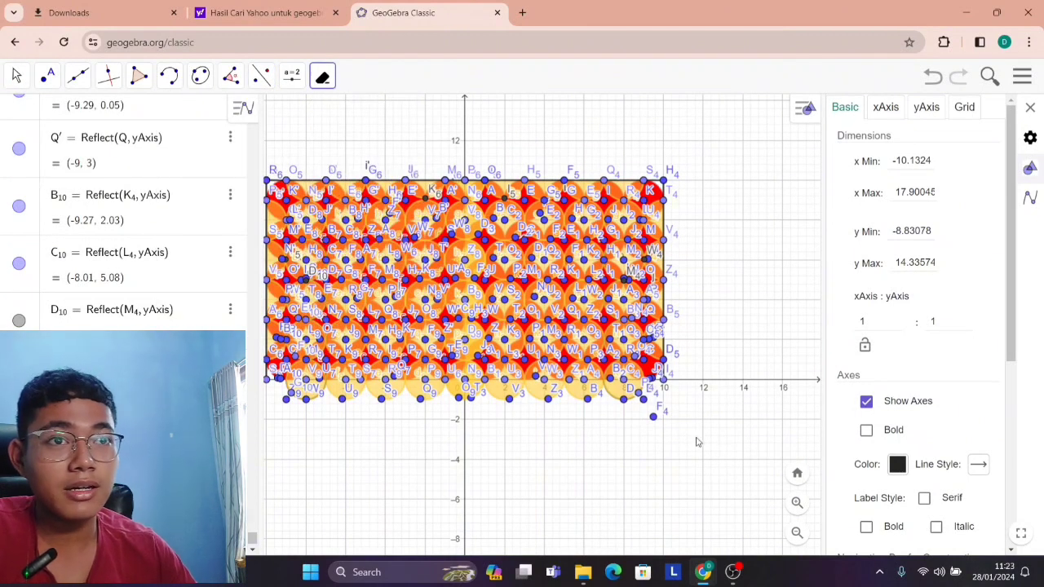
left_click(17, 75)
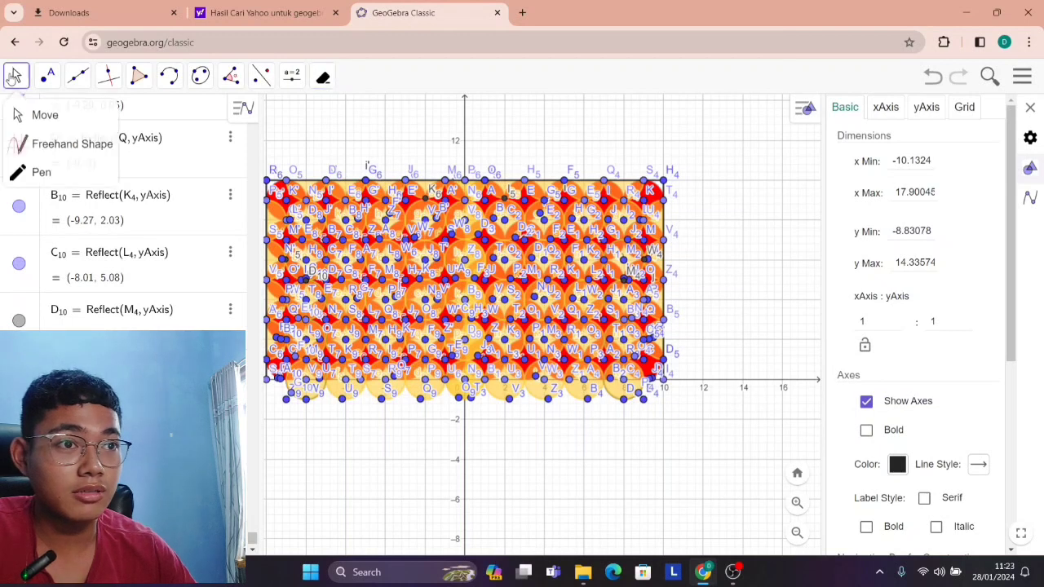
left_click_drag(329, 120, 437, 132)
scroll(421, 148, "down", 1)
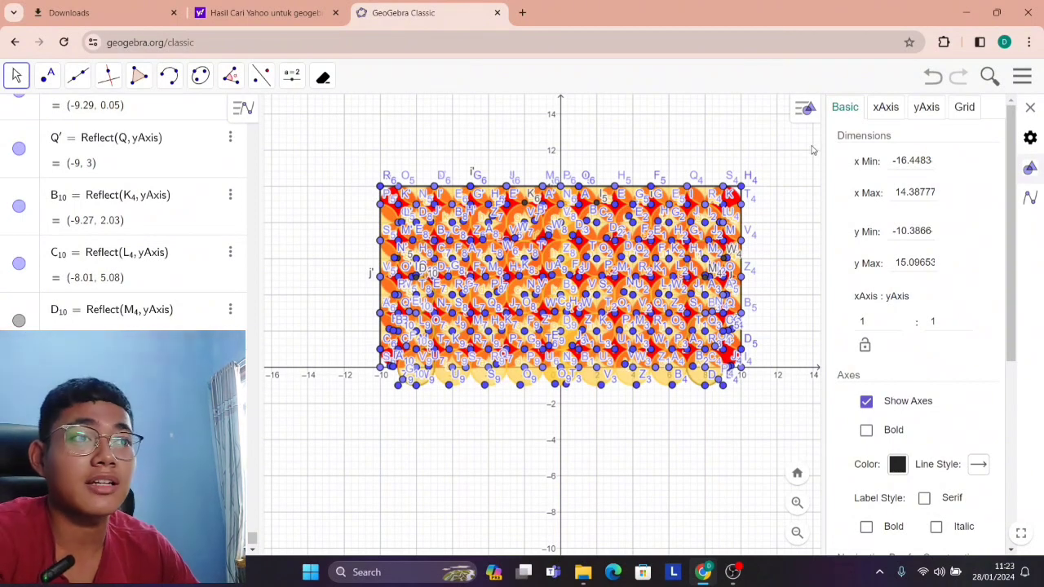
Reflect the entire circle pattern and its frame about the x-axis to complete the four-quadrant square.
left_click(261, 76)
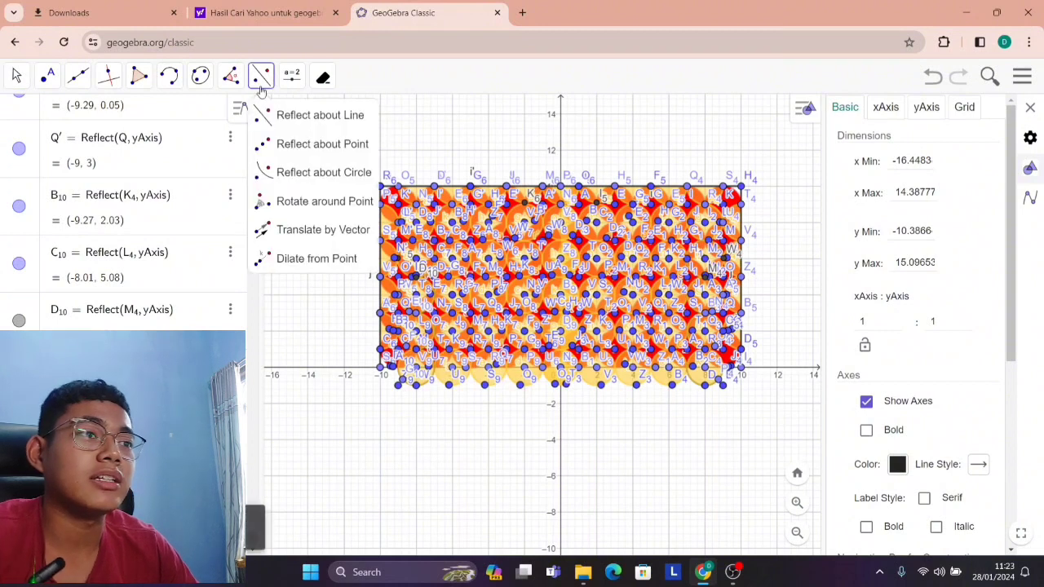
left_click(299, 117)
left_click_drag(329, 142, 775, 399)
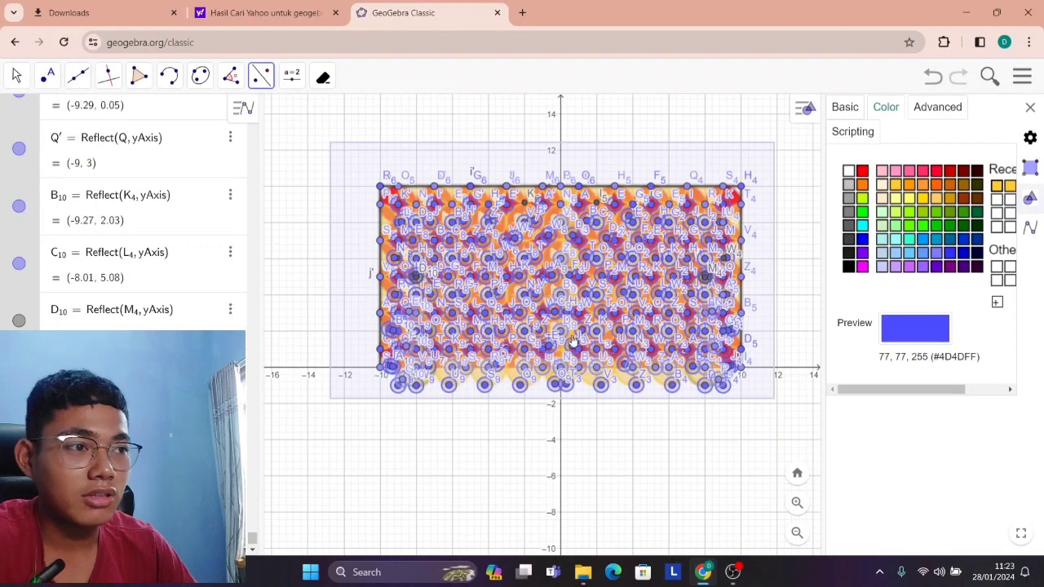
left_click(572, 371)
scroll(517, 408, "down", 1)
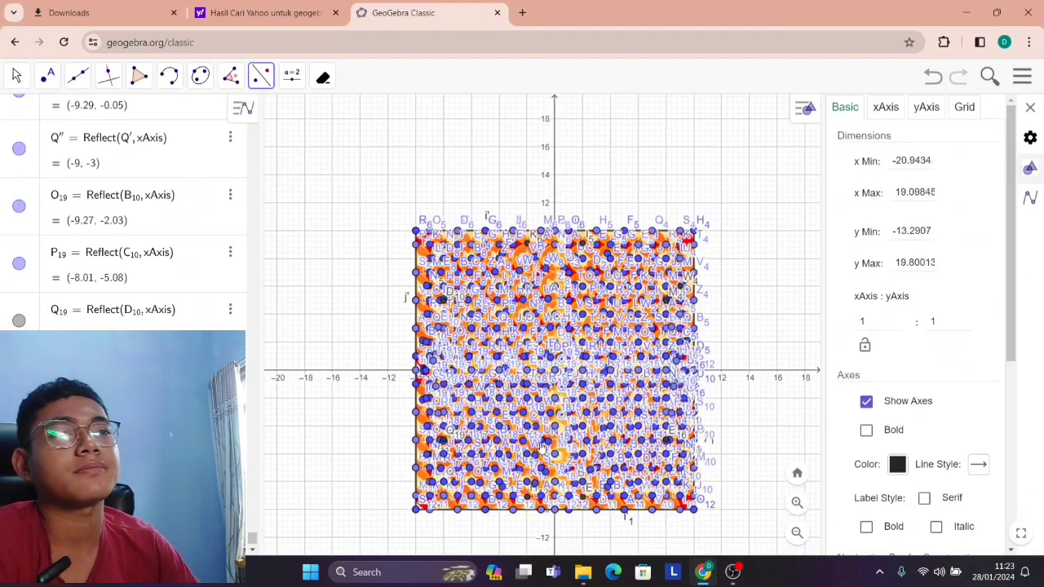
scroll(548, 440, "up", 1)
scroll(549, 442, "up", 3)
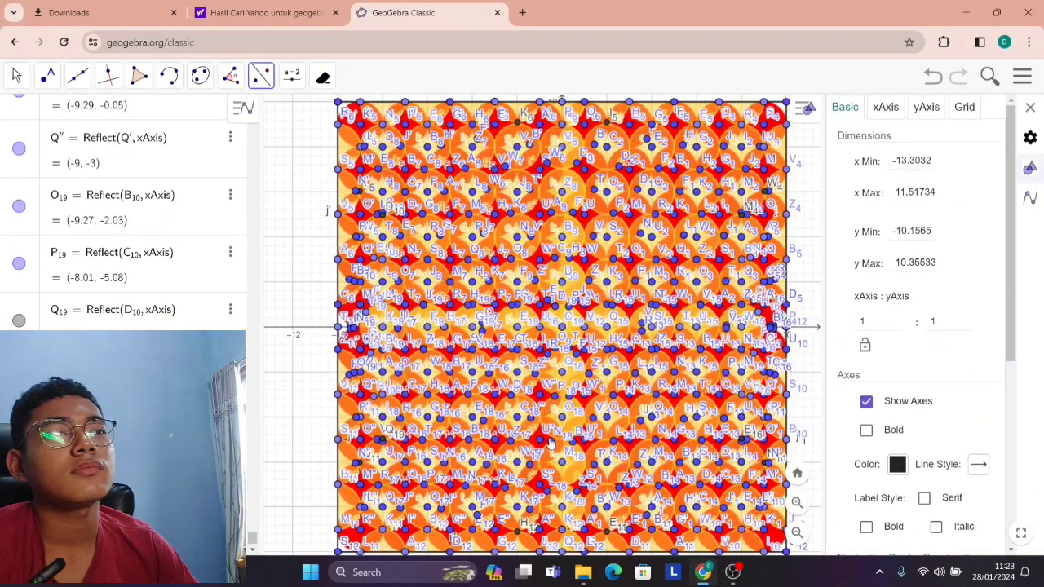
scroll(548, 443, "down", 1)
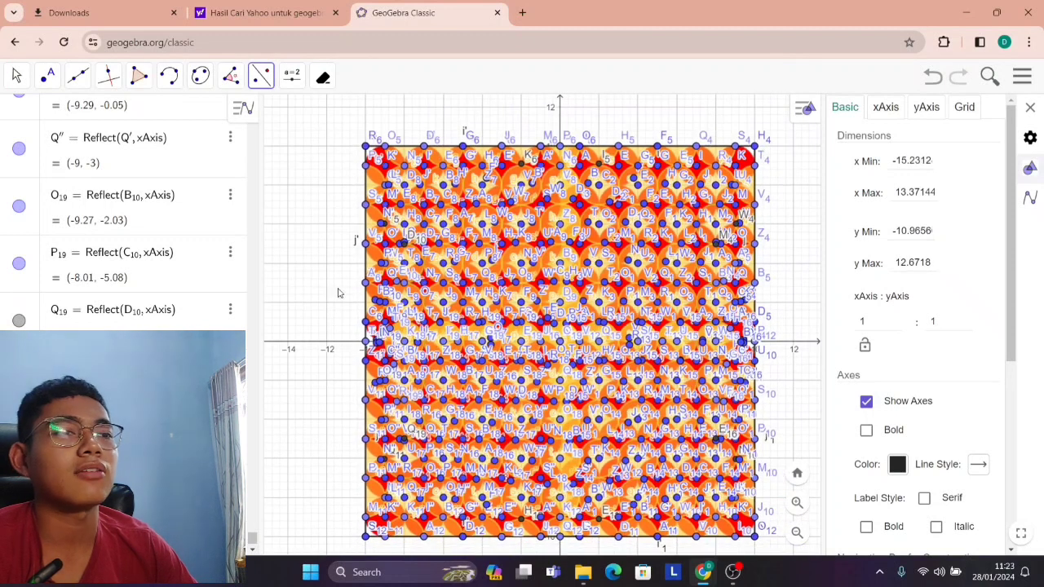
Select the whole pattern and turn off the name labels of all its objects.
mouse_move(317, 91)
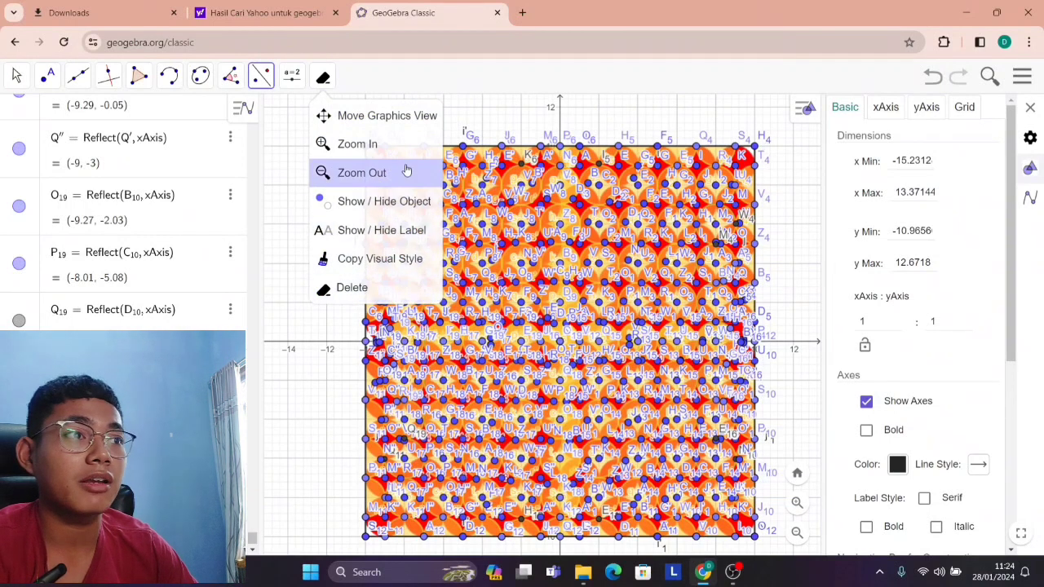
left_click(323, 77)
left_click(323, 76)
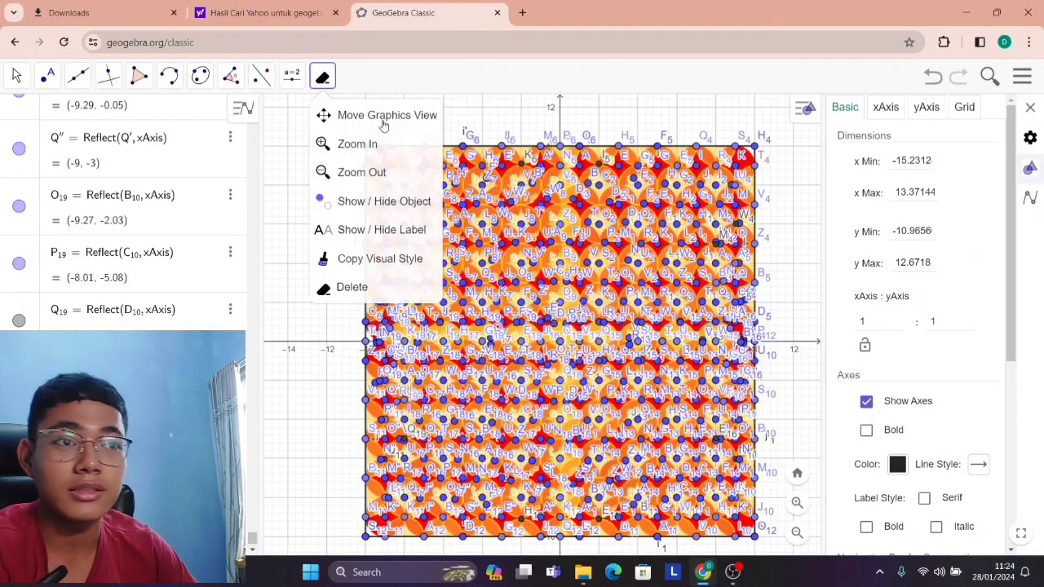
left_click(381, 231)
scroll(341, 145, "down", 1)
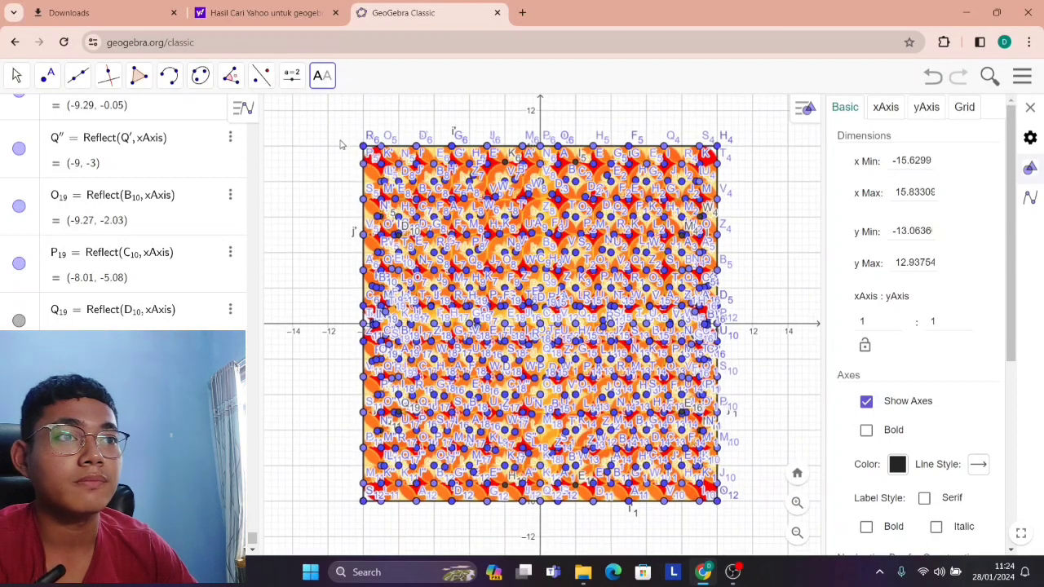
left_click_drag(319, 139, 760, 534)
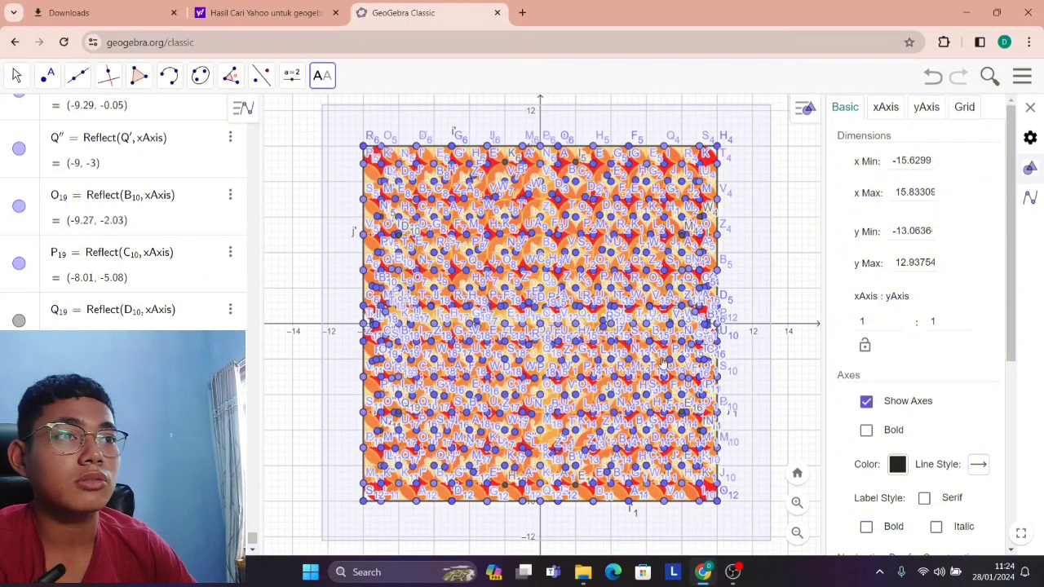
right_click(345, 280)
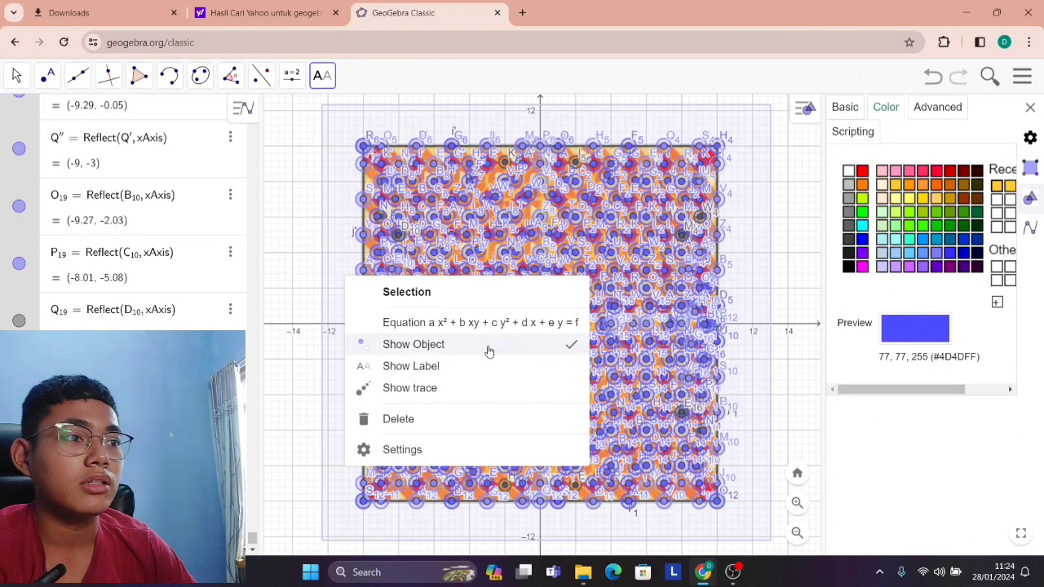
left_click(478, 450)
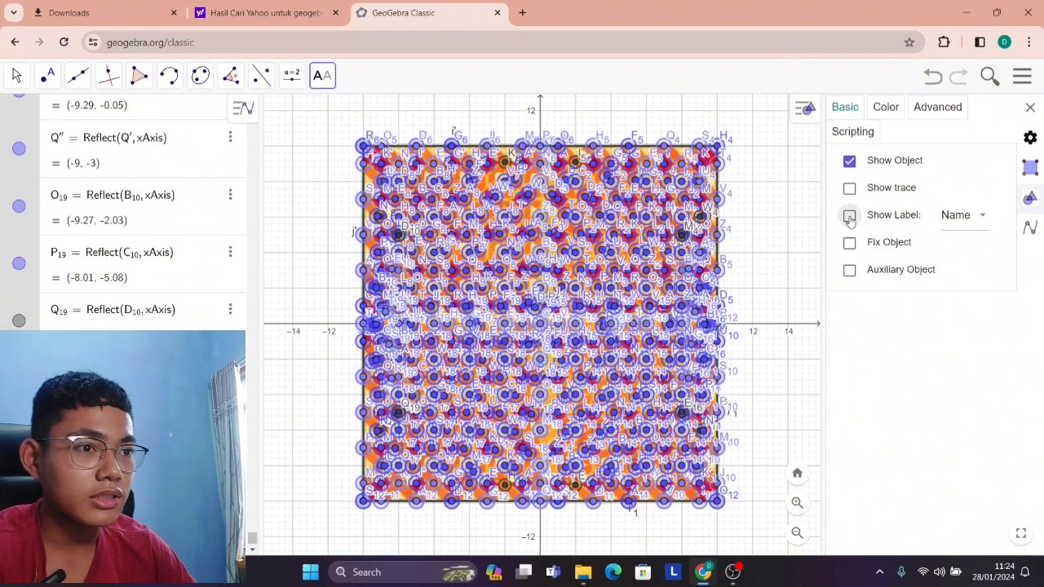
left_click(849, 217)
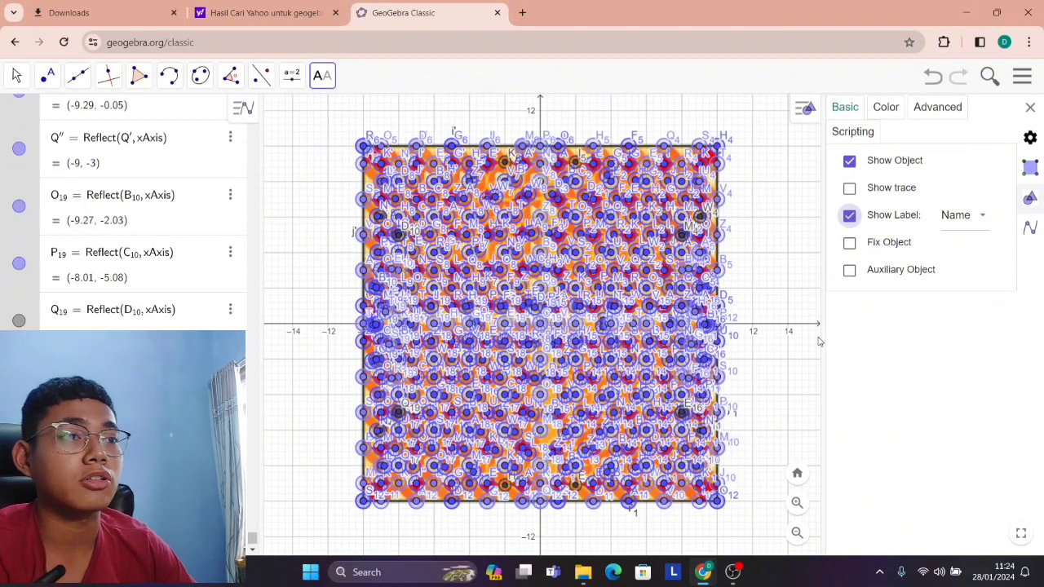
scroll(544, 354, "up", 5)
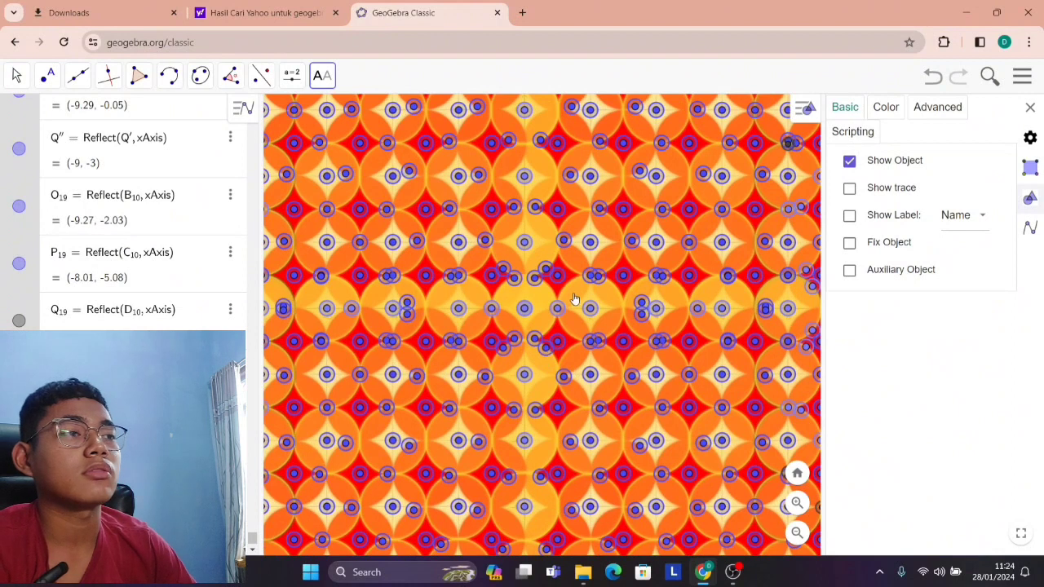
scroll(573, 292, "down", 2)
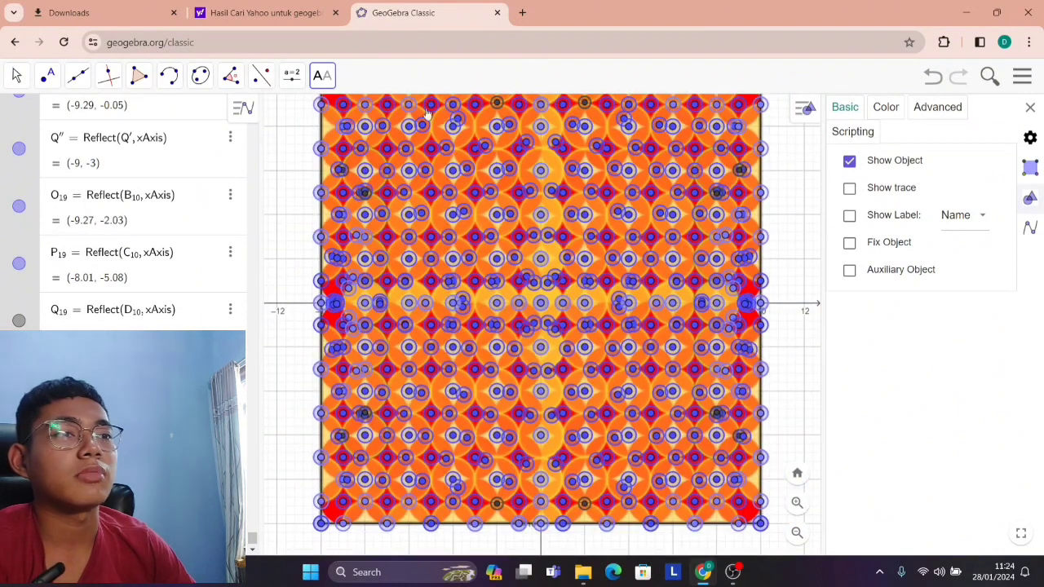
scroll(367, 232, "down", 1)
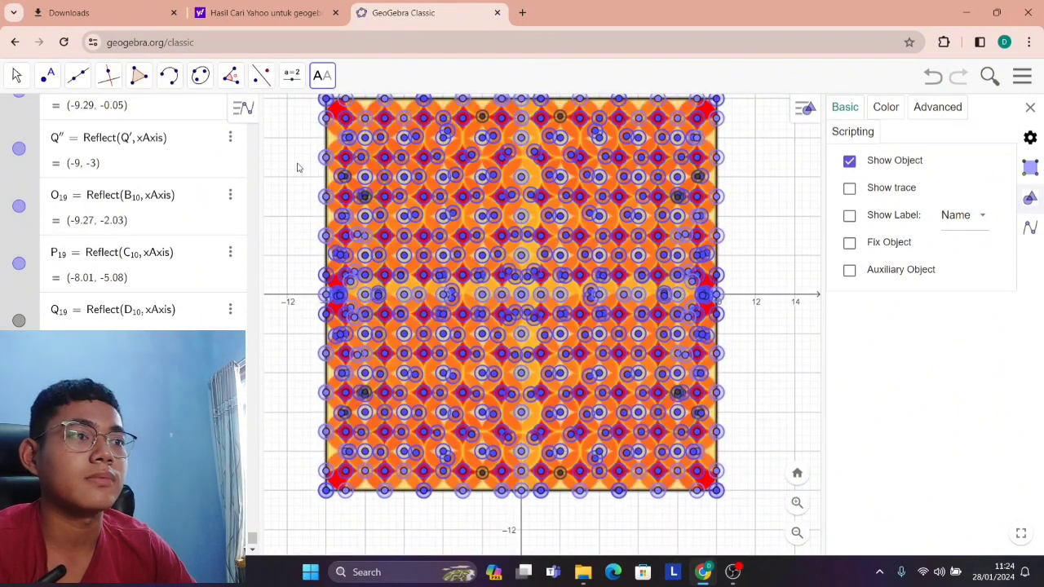
scroll(428, 196, "down", 1)
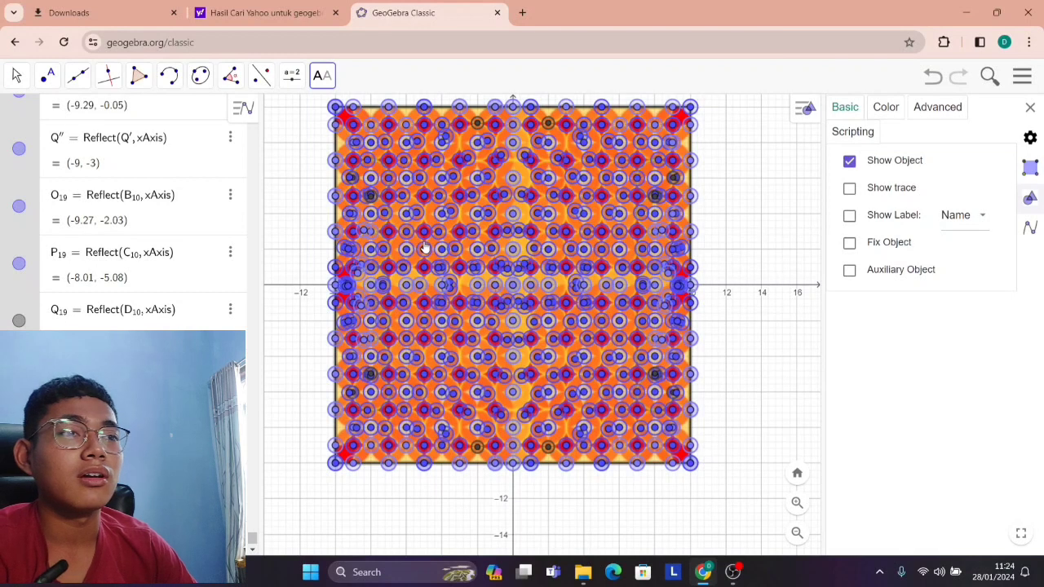
Hide the points A, B, C, D, E and F at the start of the object list, keeping their circles shown.
right_click(321, 99)
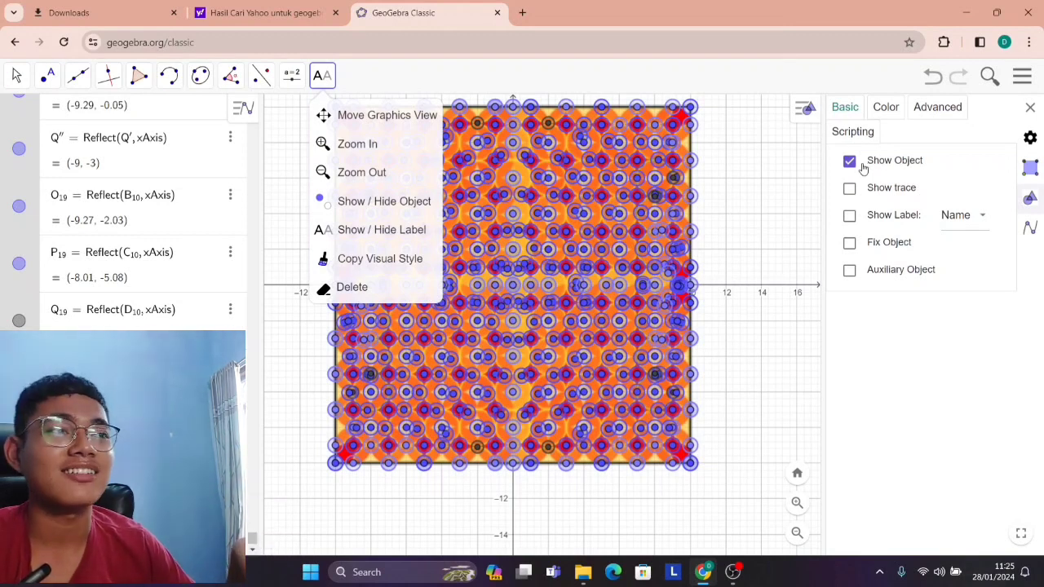
left_click(331, 80)
scroll(111, 218, "up", 15)
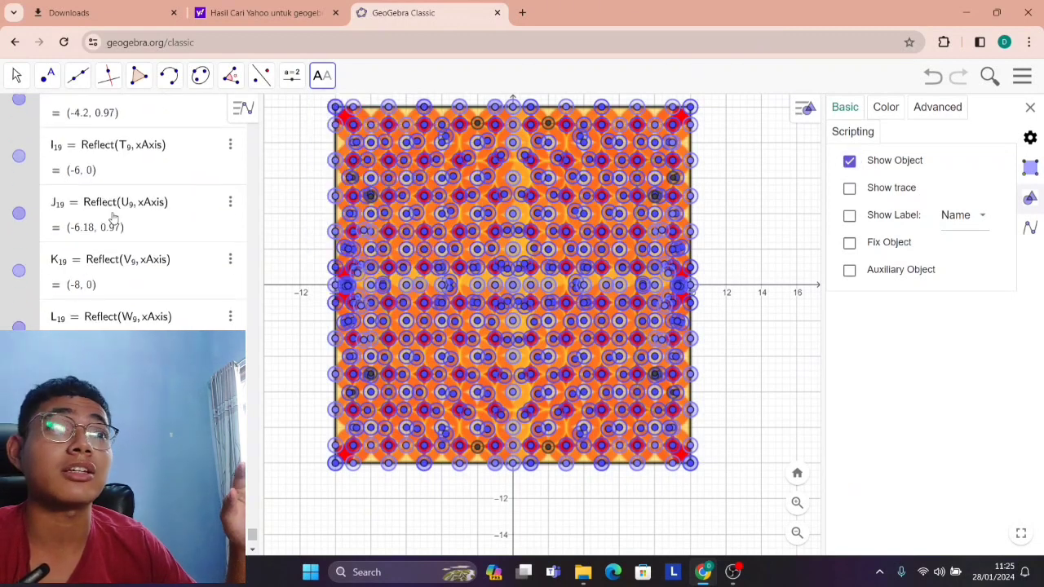
left_click_drag(254, 530, 240, 93)
left_click(20, 110)
left_click(20, 142)
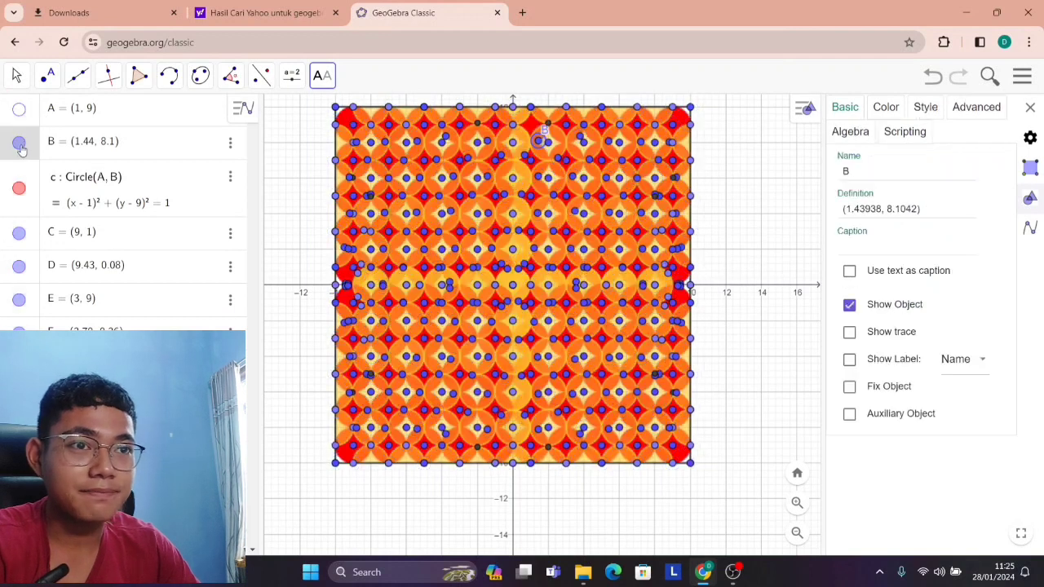
left_click(19, 233)
left_click(19, 266)
left_click(18, 299)
scroll(29, 282, "down", 2)
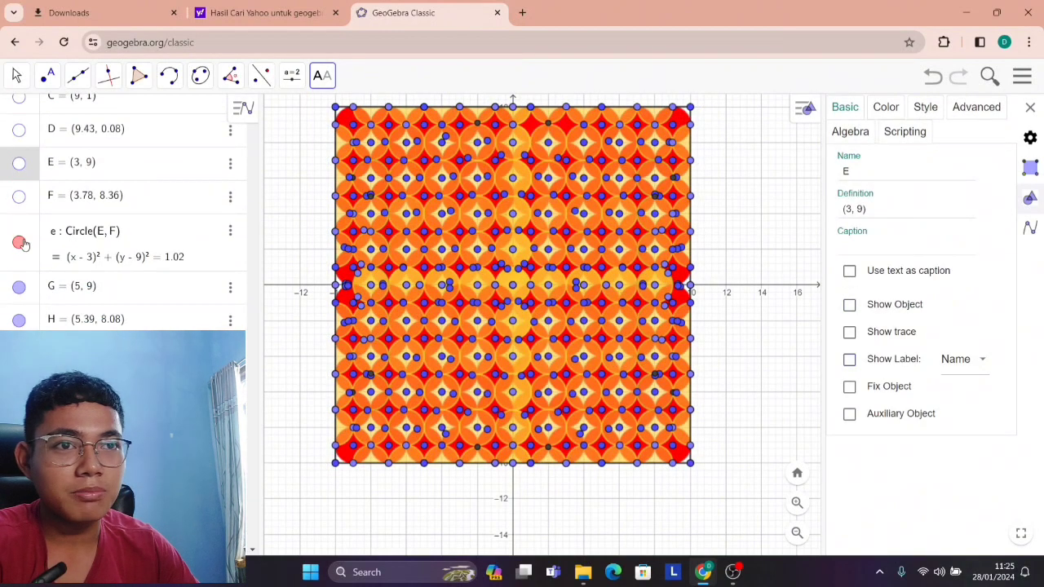
Try hiding circle e and showing its center point E, and restore both to their previous visibility.
left_click(18, 243)
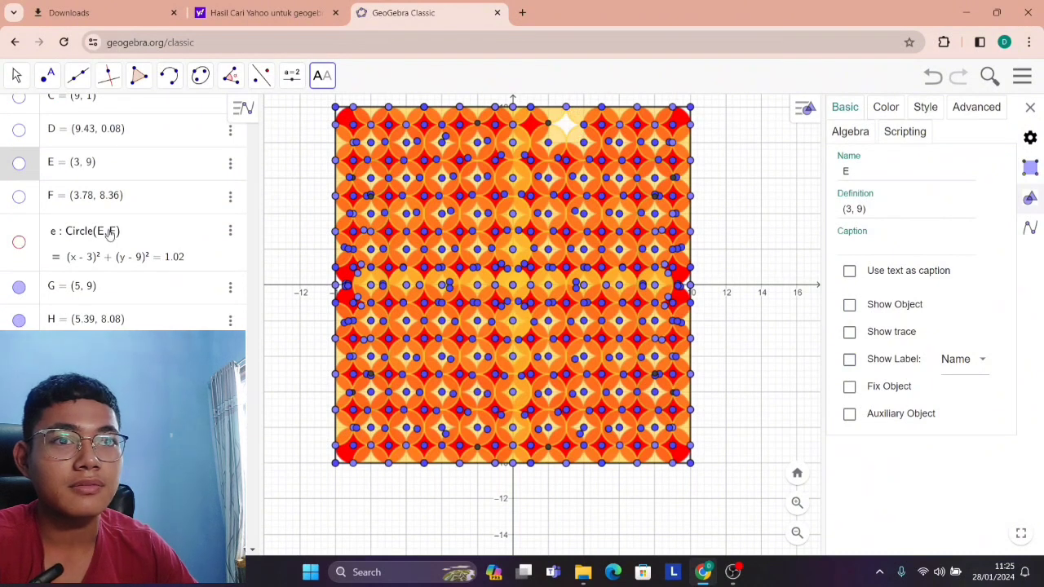
left_click(18, 163)
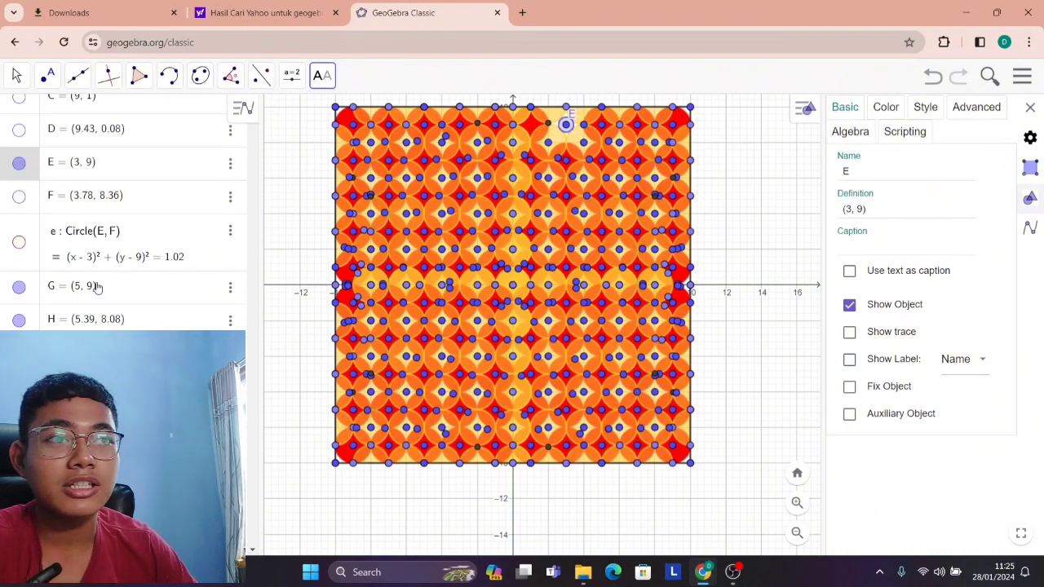
left_click(19, 163)
left_click(19, 197)
left_click(19, 242)
Hide the points G and H of the circle centered at (5, 9).
left_click(19, 287)
left_click(23, 327)
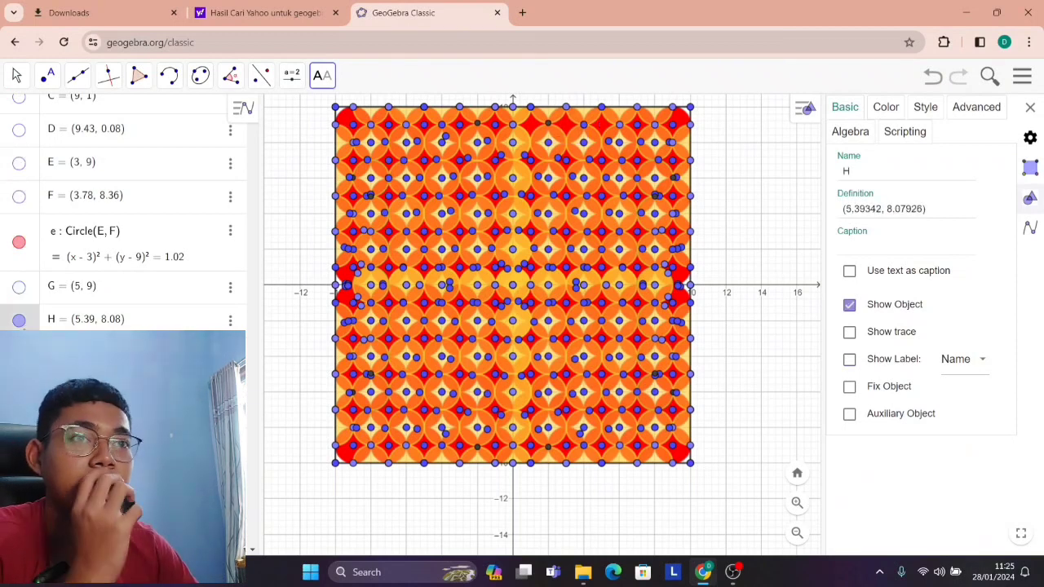
left_click(21, 323)
scroll(20, 323, "down", 1)
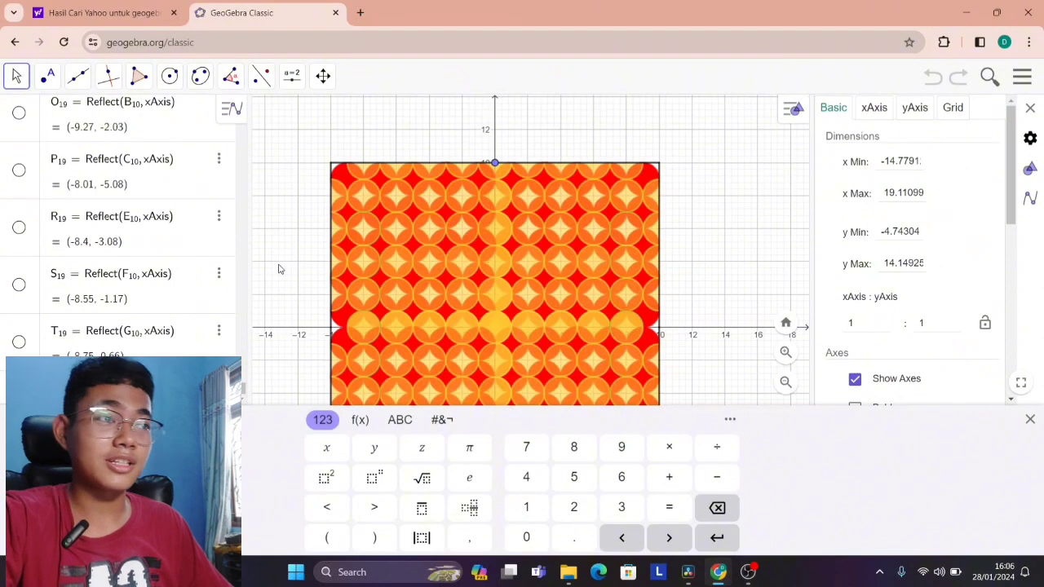
Hide the last visible point at (0, 10) on the frame's upper edge and close the object settings.
scroll(280, 269, "down", 1)
left_click_drag(279, 268, 289, 242)
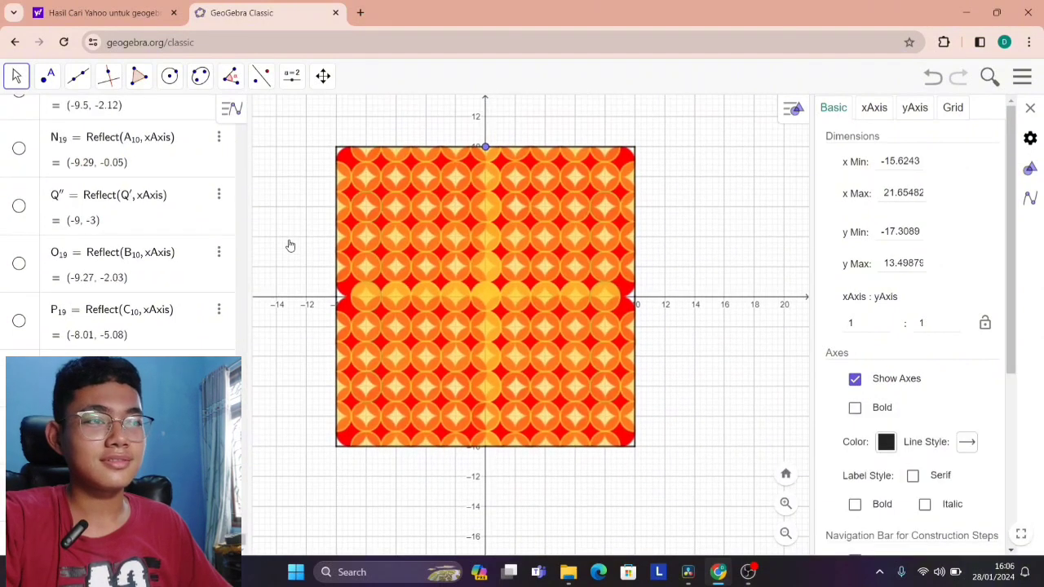
scroll(485, 145, "up", 1)
scroll(486, 144, "up", 6)
left_click_drag(520, 127, 535, 157)
scroll(481, 186, "up", 1)
scroll(481, 188, "down", 1)
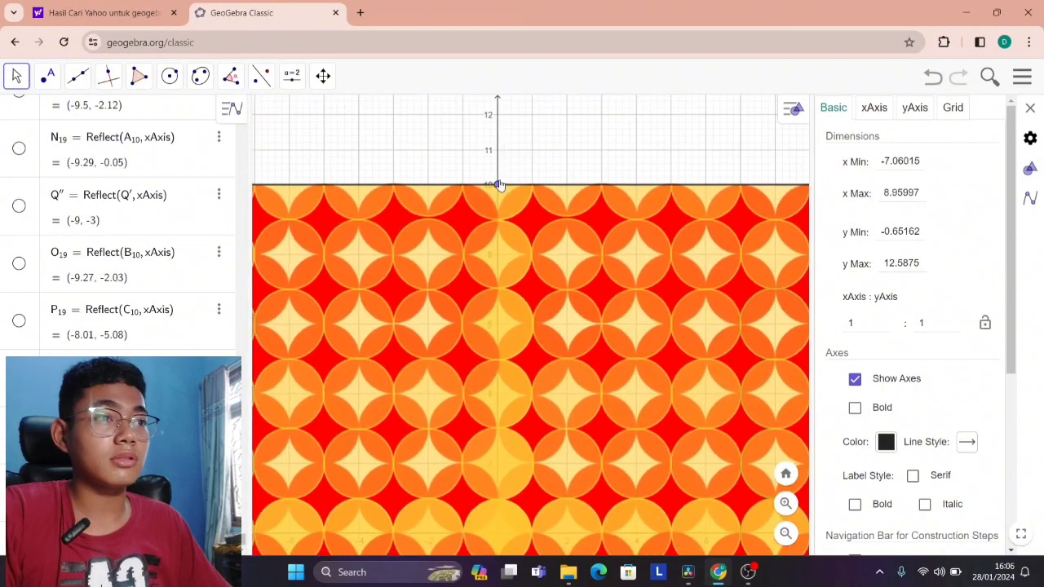
left_click(498, 185)
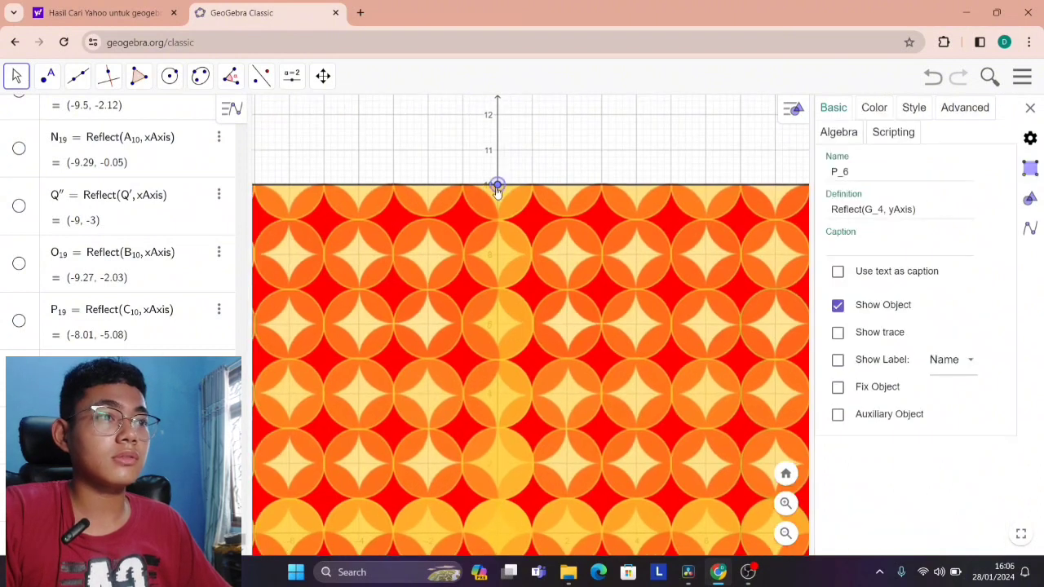
left_click(840, 307)
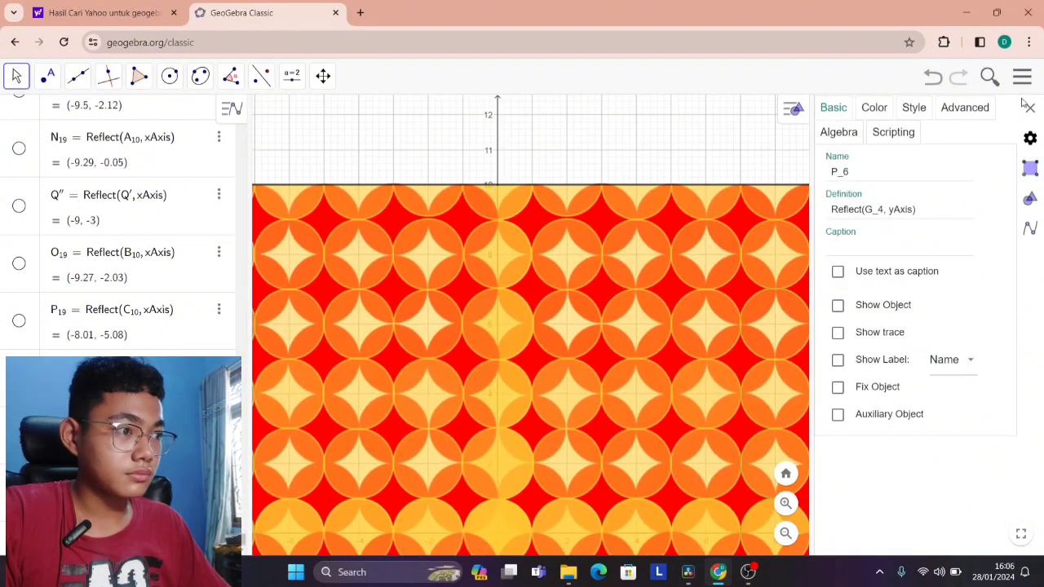
left_click(493, 150)
scroll(499, 148, "down", 3)
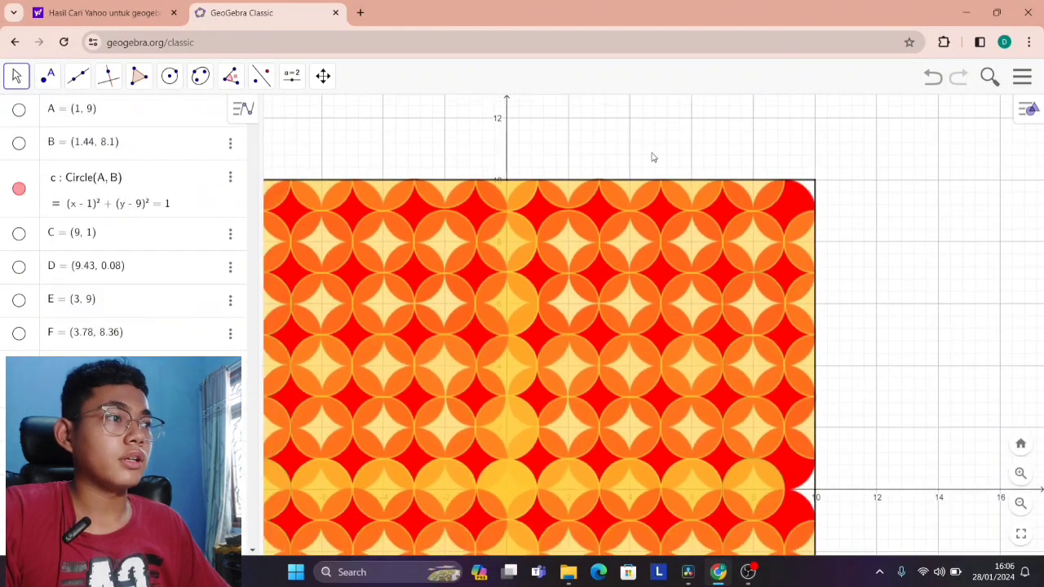
Start downloading the drawing as a PNG image with the complete square batik frame included.
left_click_drag(846, 358, 844, 329)
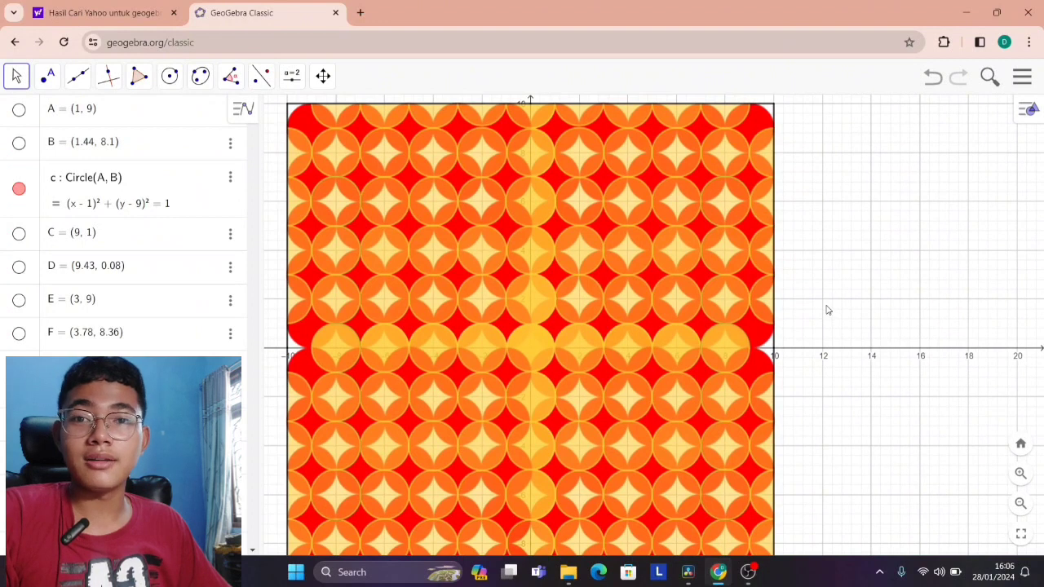
scroll(827, 317, "down", 1)
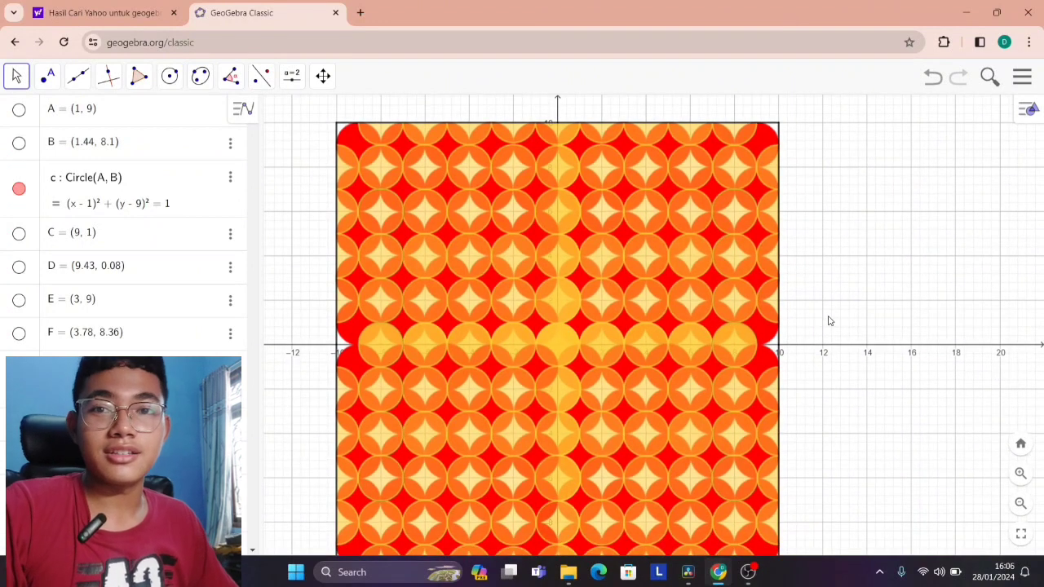
scroll(738, 287, "down", 3)
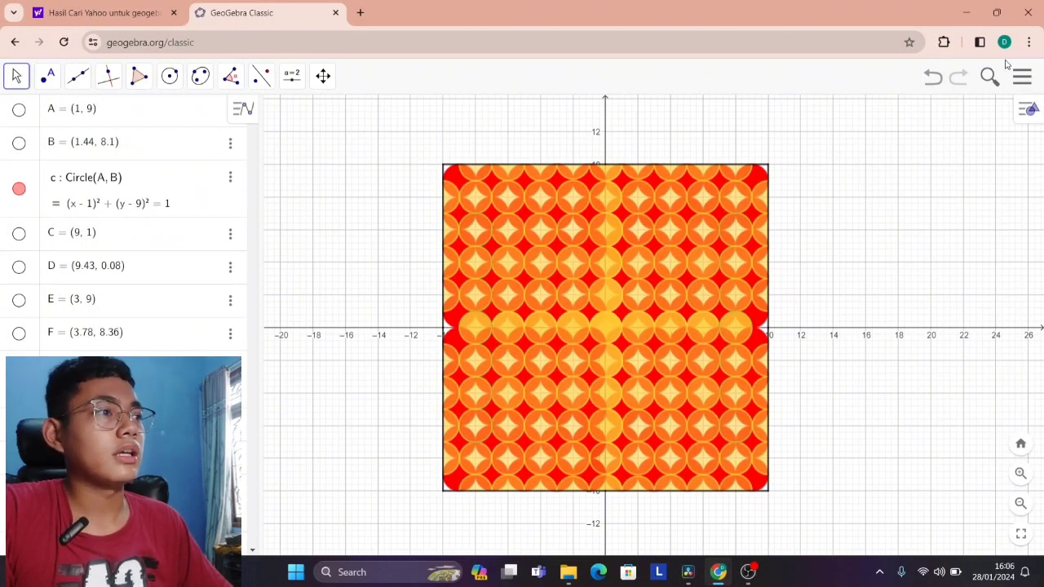
left_click(1022, 79)
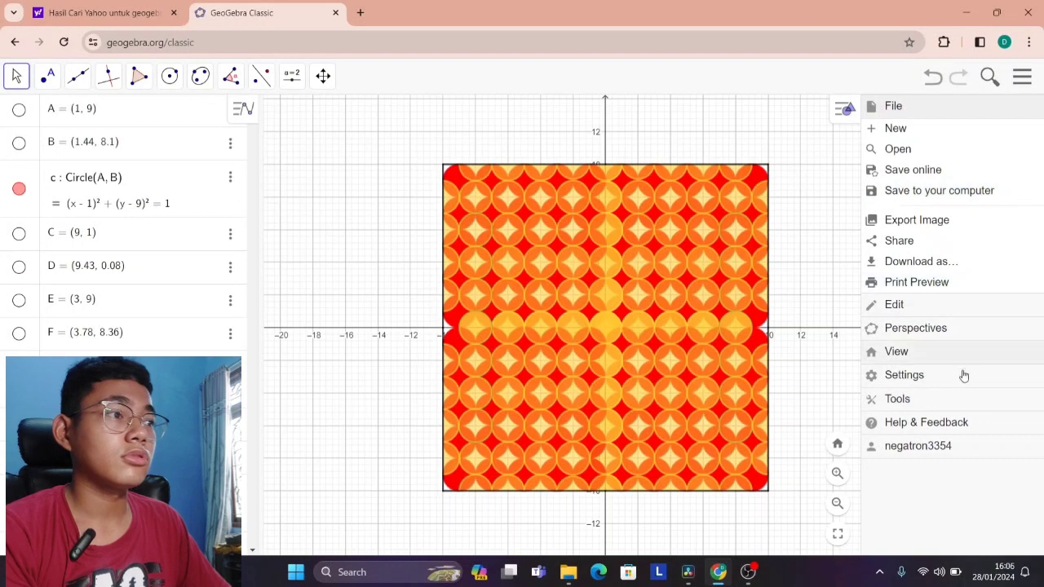
left_click(934, 260)
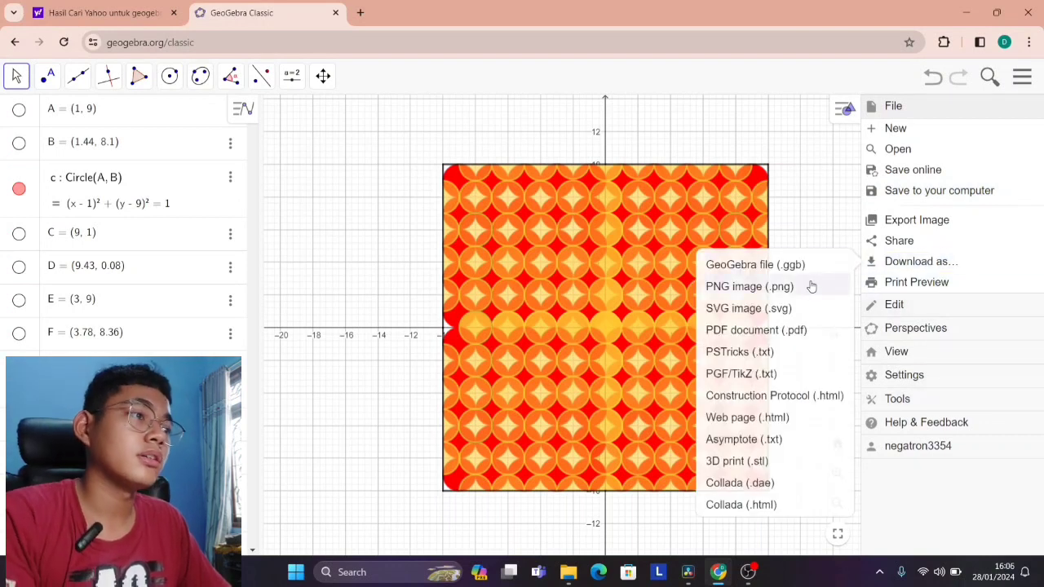
left_click(774, 288)
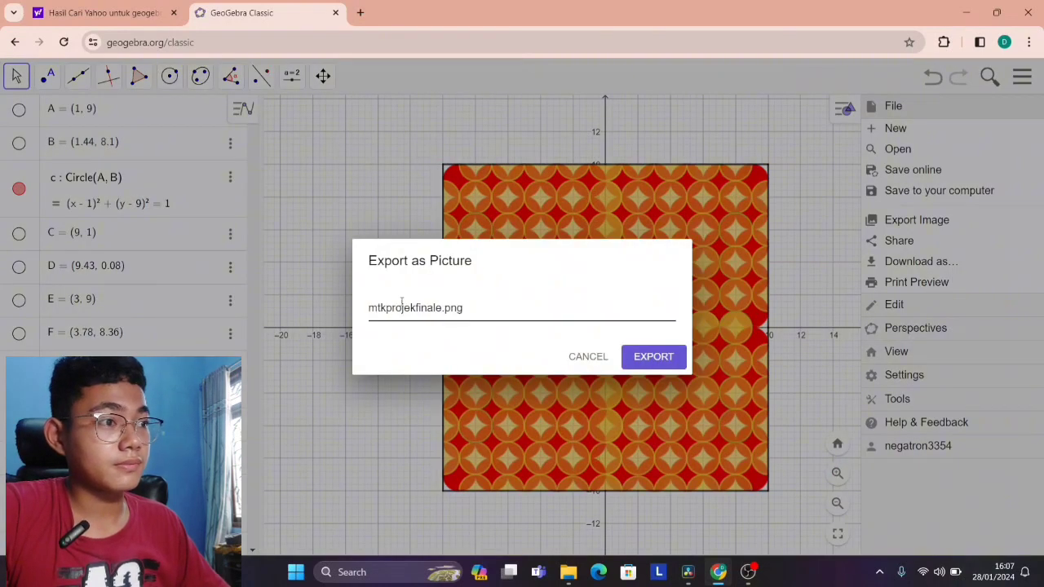
Replace the default picture name with Projek Matematika Pembuatan Batik.png and export the picture.
key("BackSpace")
key("BackSpace")
key("BackSpace")
key("BackSpace")
key("BackSpace")
key("BackSpace")
key("BackSpace")
key("BackSpace")
key("BackSpace")
key("BackSpace")
key("BackSpace")
key("BackSpace")
key("BackSpace")
key("BackSpace")
key("BackSpace")
type("Membu")
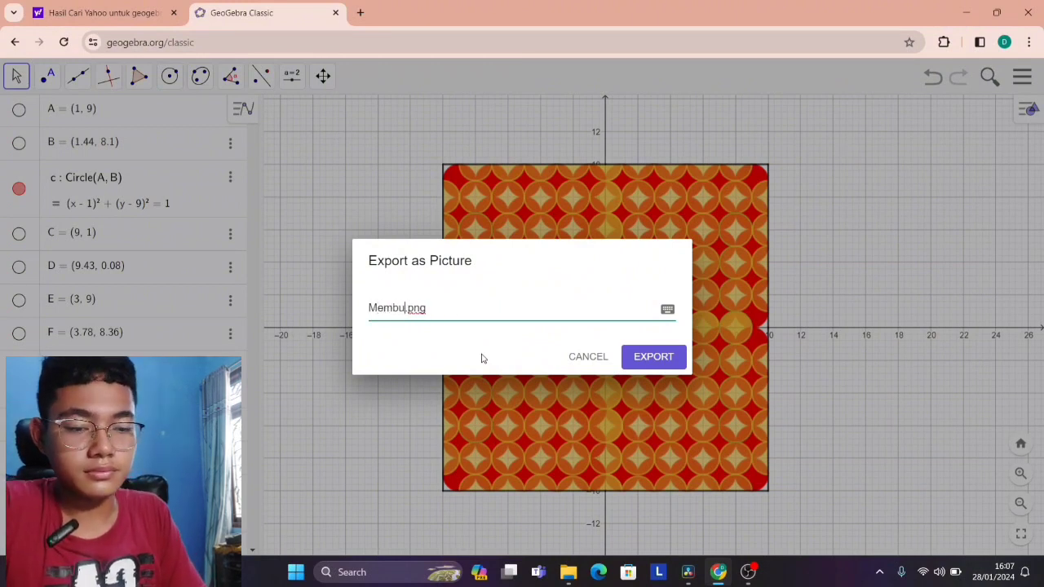
key("BackSpace")
key("BackSpace")
key("BackSpace")
key("BackSpace")
key("BackSpace")
type("Pirojejk")
key("BackSpace")
key("BackSpace")
type("k Matema")
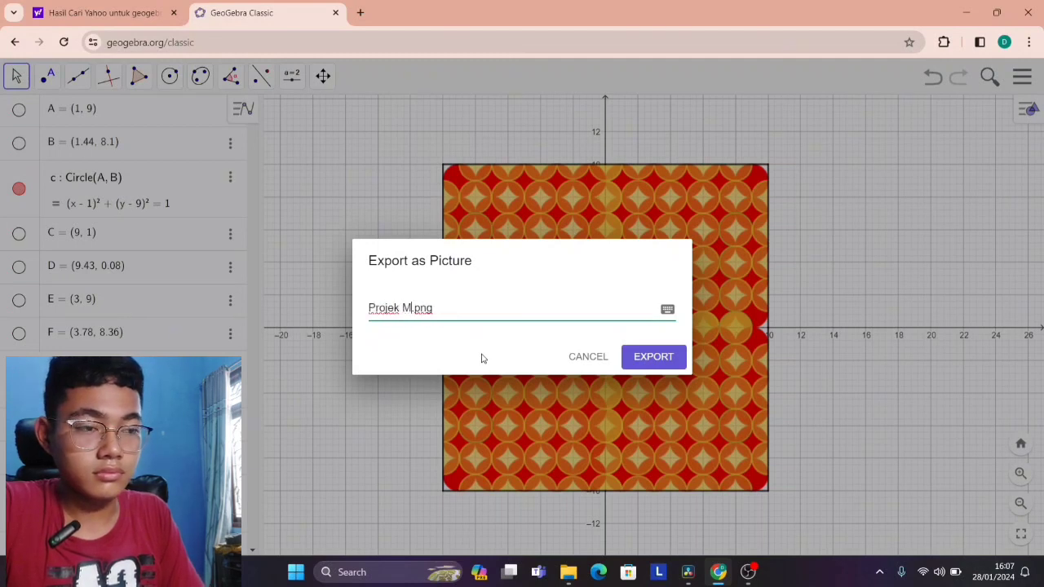
type("tika Pembua")
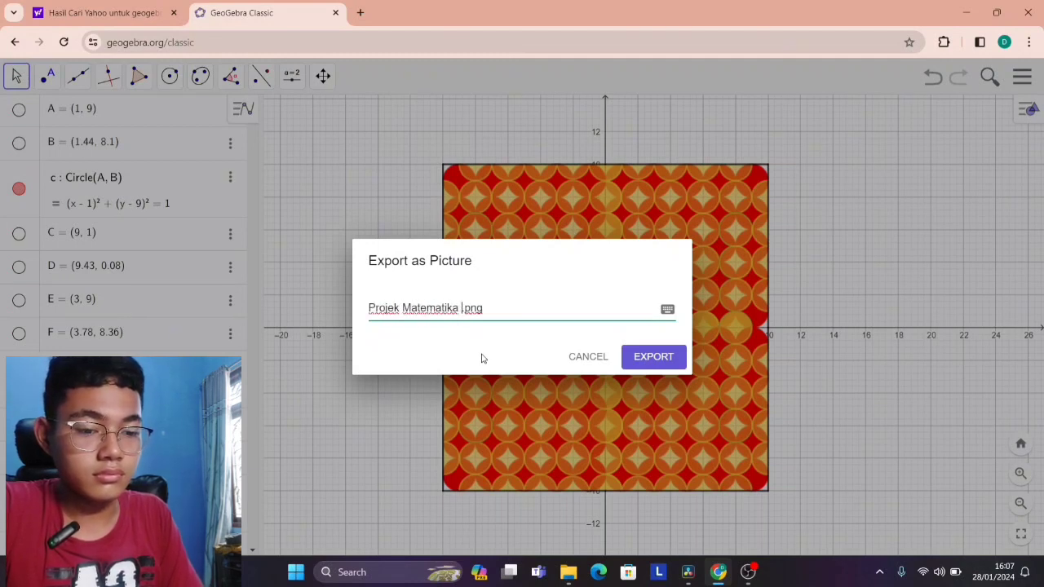
type("tan Batik ")
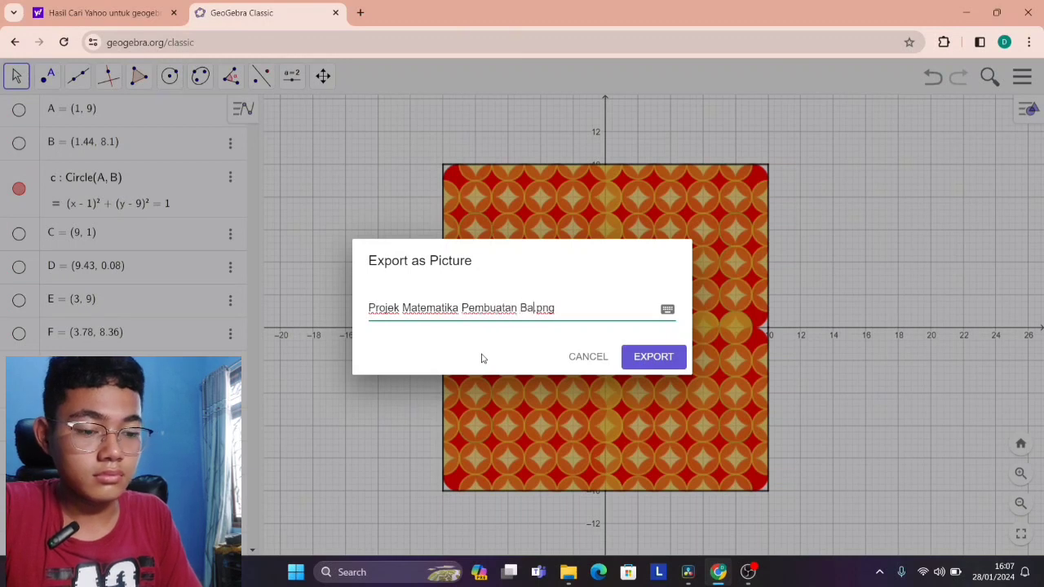
type("K")
key("BackSpace")
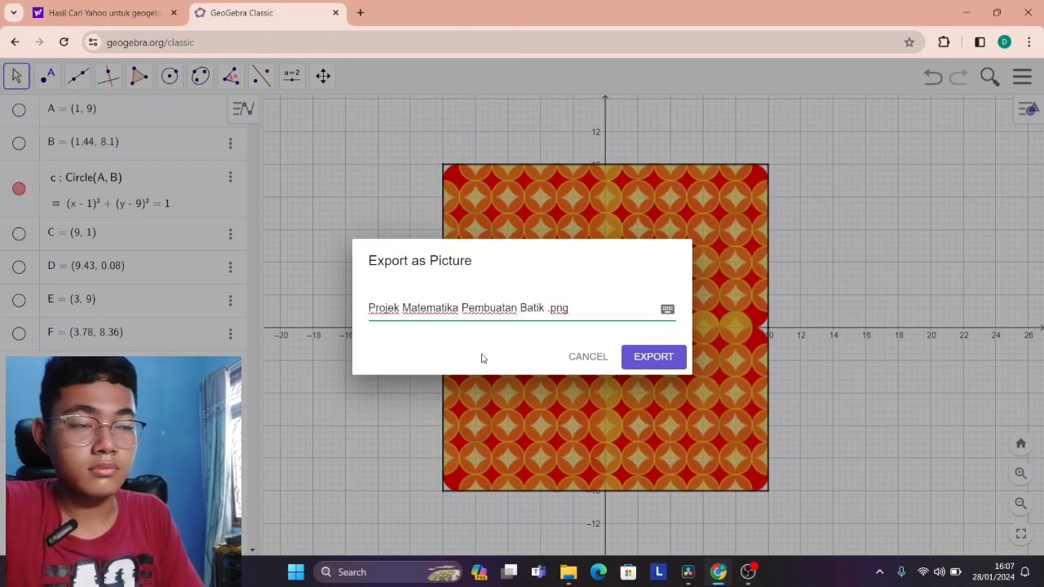
key("BackSpace")
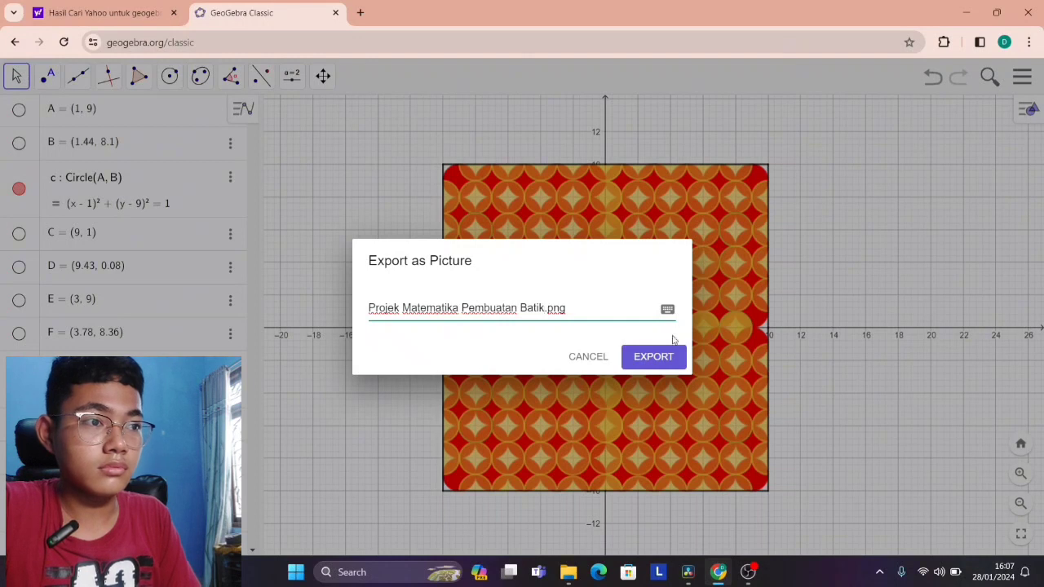
left_click(644, 359)
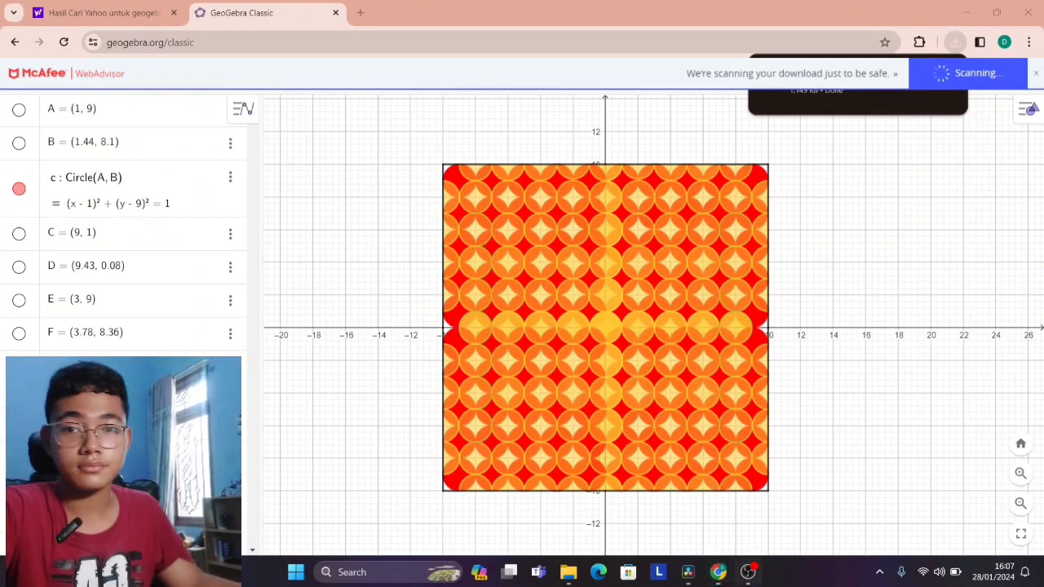
mouse_move(747, 572)
right_click(777, 467)
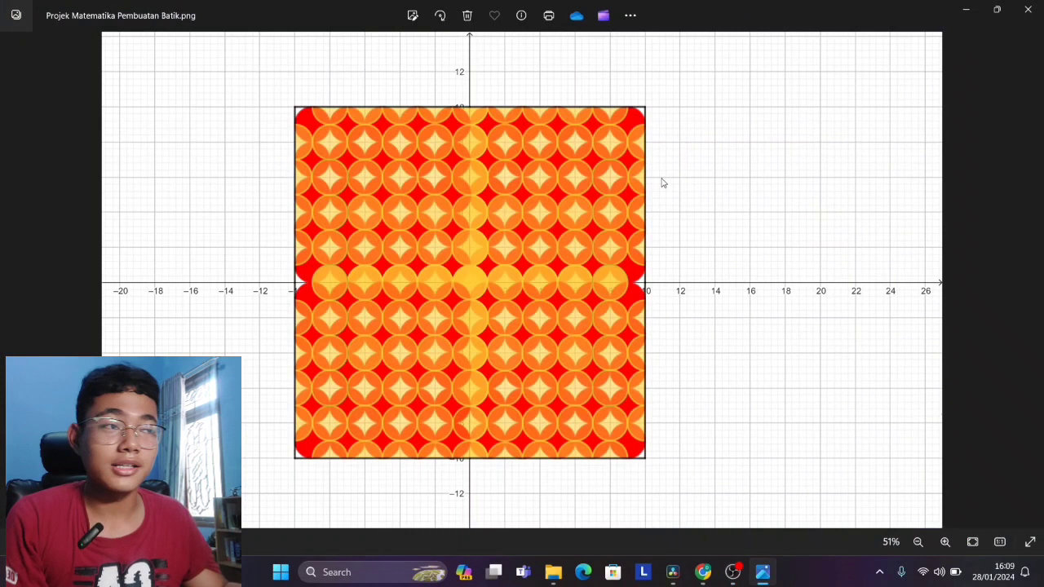